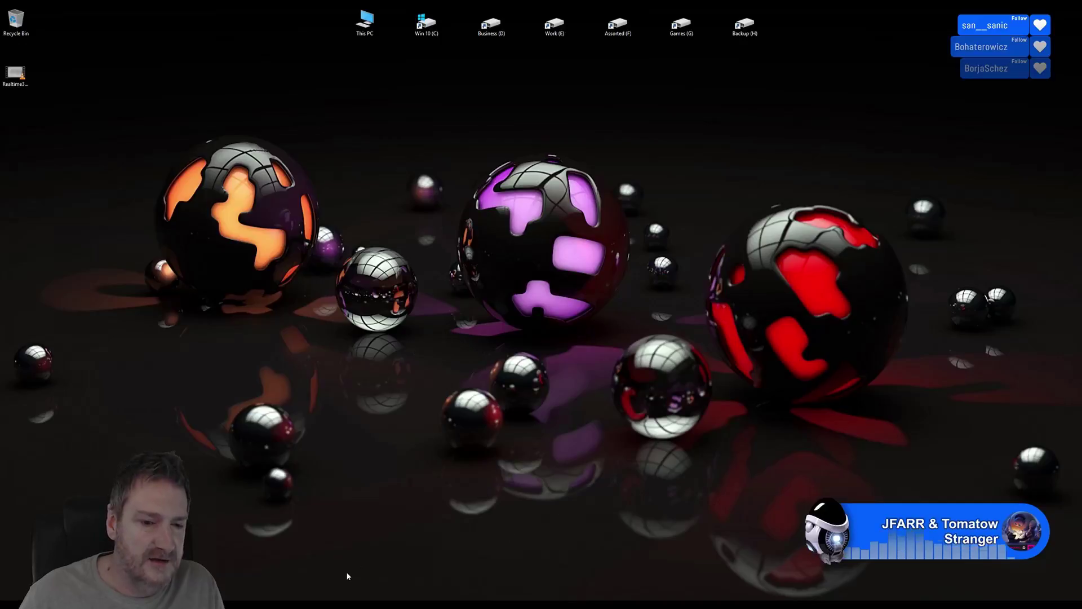
Switch to 3ds Max, view the red-brick building model in the perspective view, and return to Unreal Editor
left_click(364, 604)
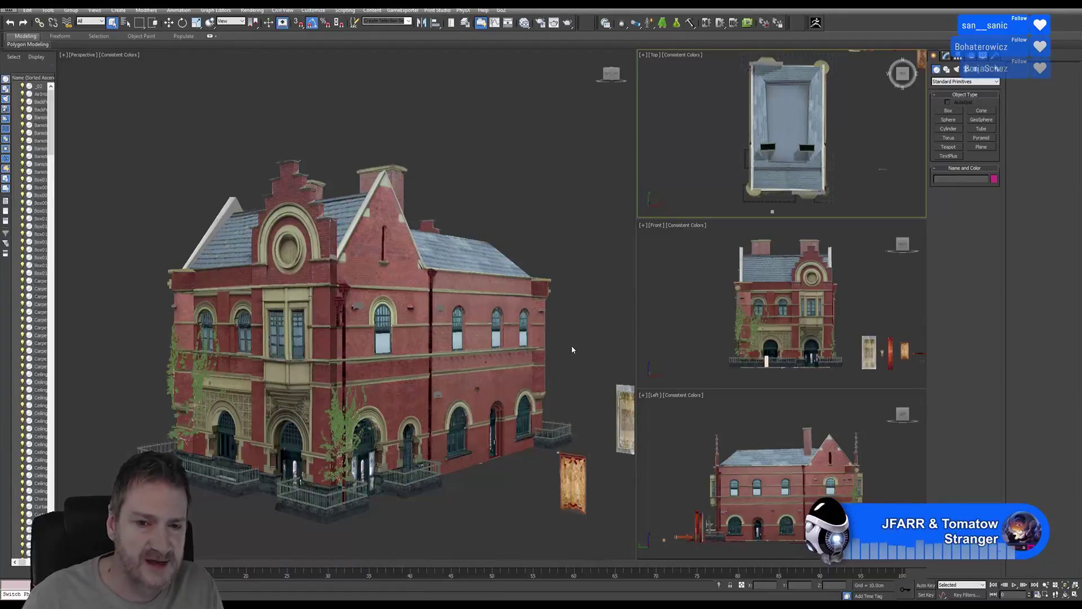
middle_click_drag(572, 350, 524, 315)
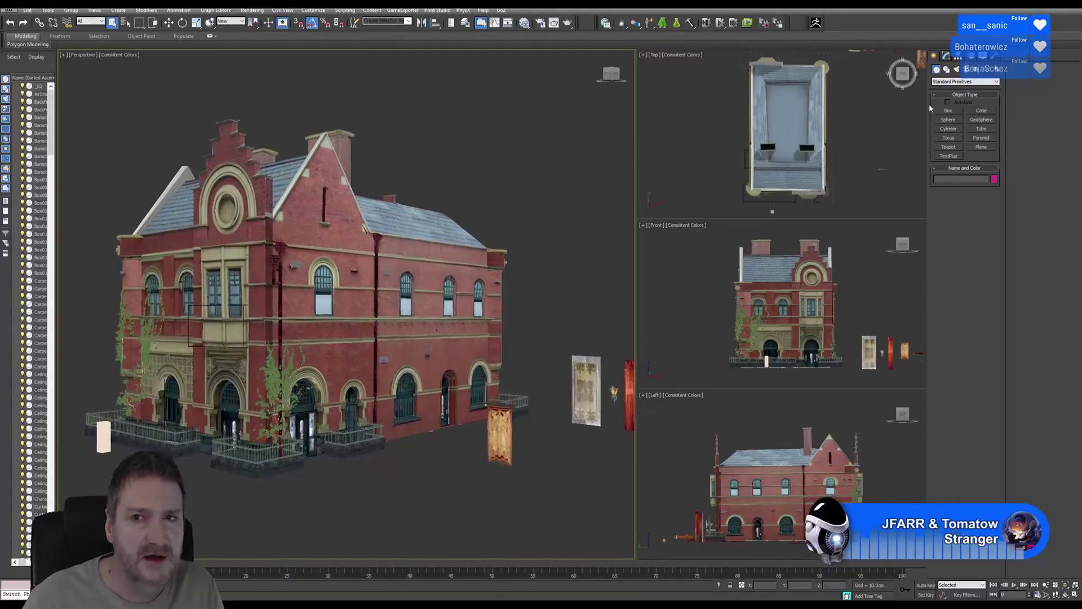
left_click(1036, 10)
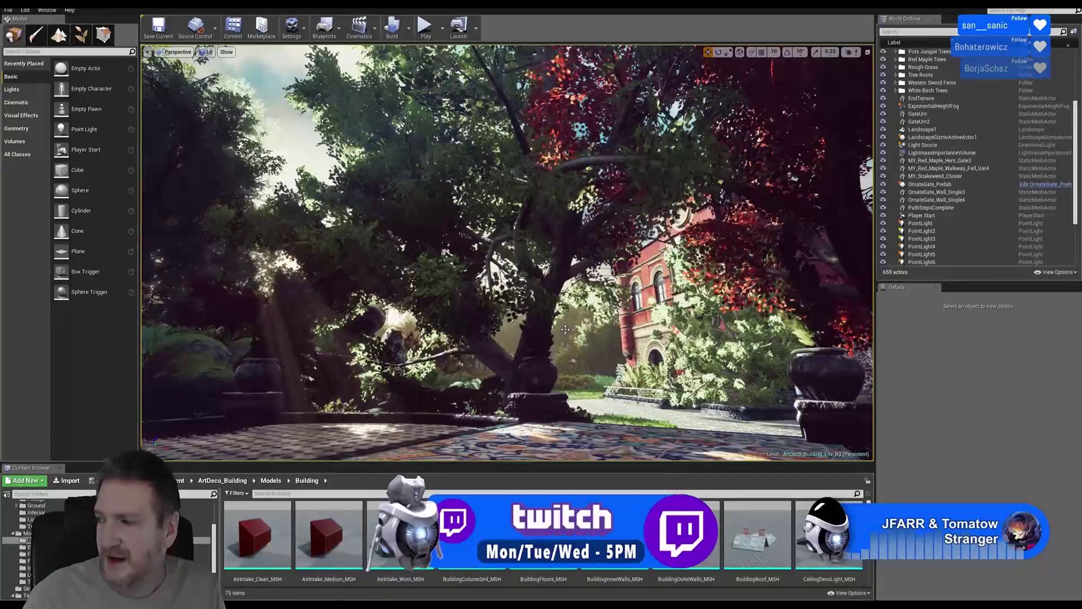
Show the level viewport in immersive mode, jump to camera Bookmark 0, and look around the grassy field
mouse_move(562, 332)
right_mouse_down()
mouse_move(552, 333)
mouse_move(567, 343)
right_mouse_up()
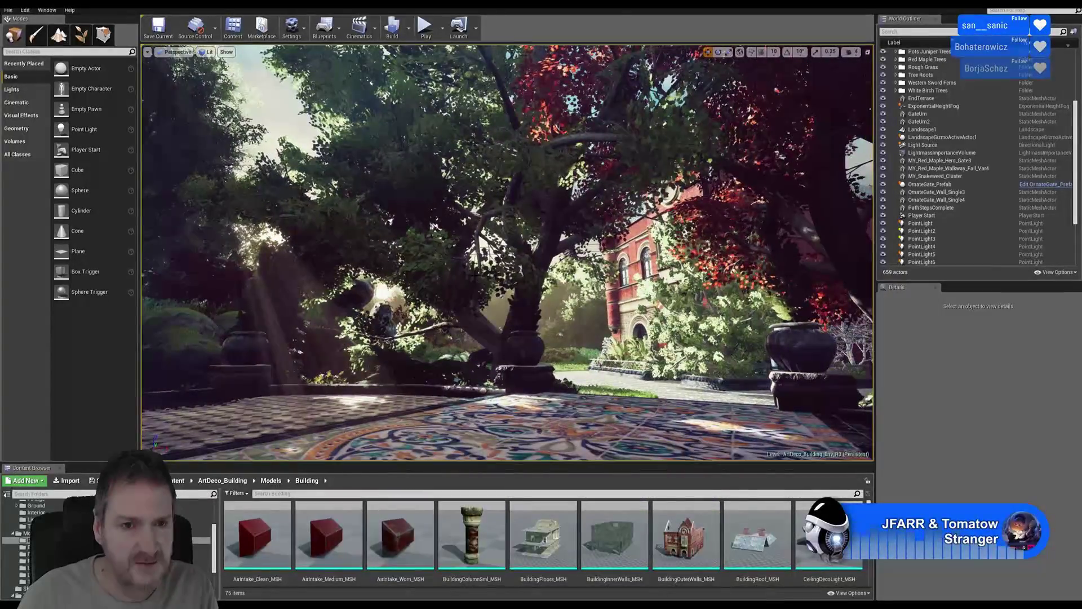
key("F11")
left_click(7, 10)
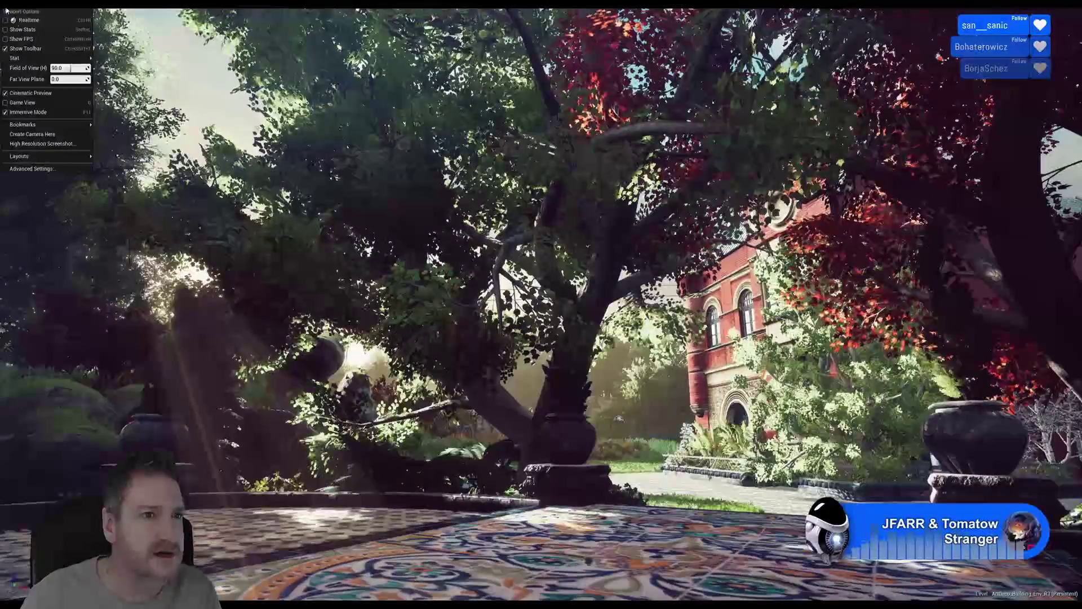
mouse_move(64, 124)
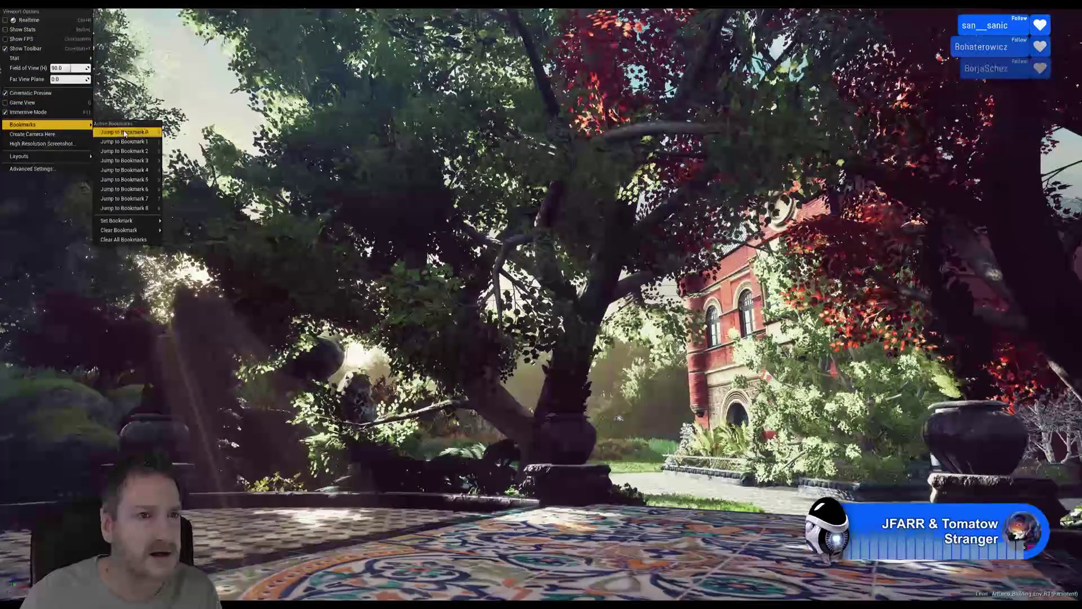
left_click(124, 132)
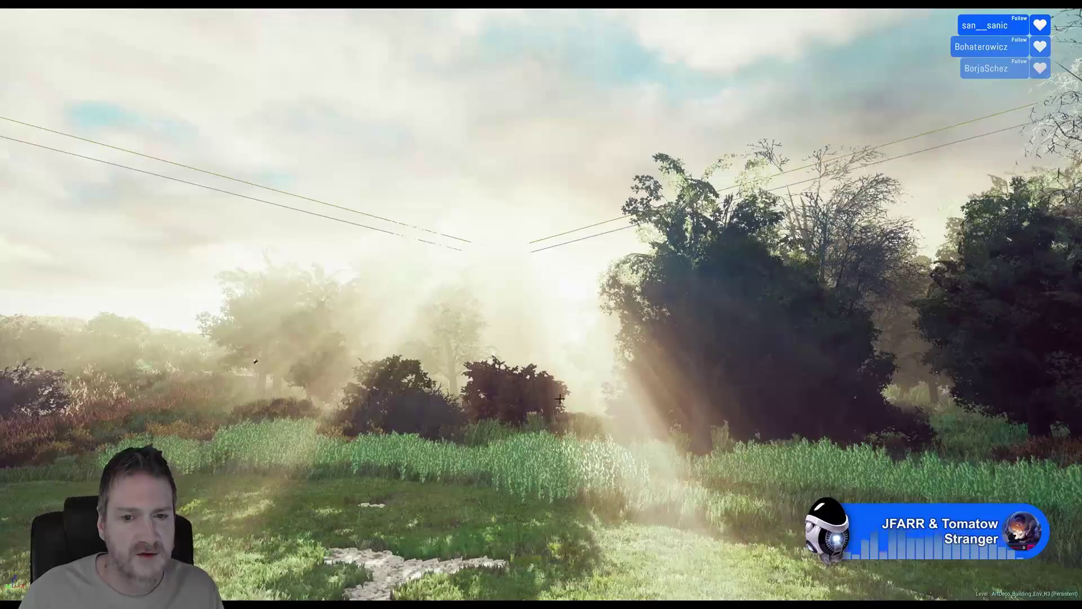
right_click_drag(583, 368, 629, 392)
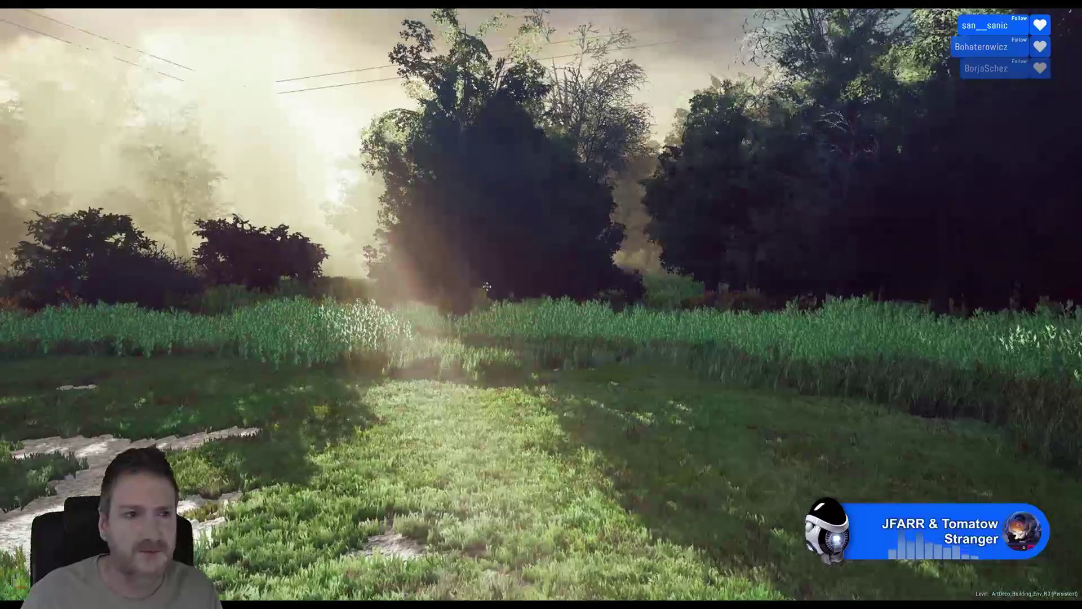
Jump to camera Bookmark 1 and move in to view the pond and the mossy rocks
left_click(6, 10)
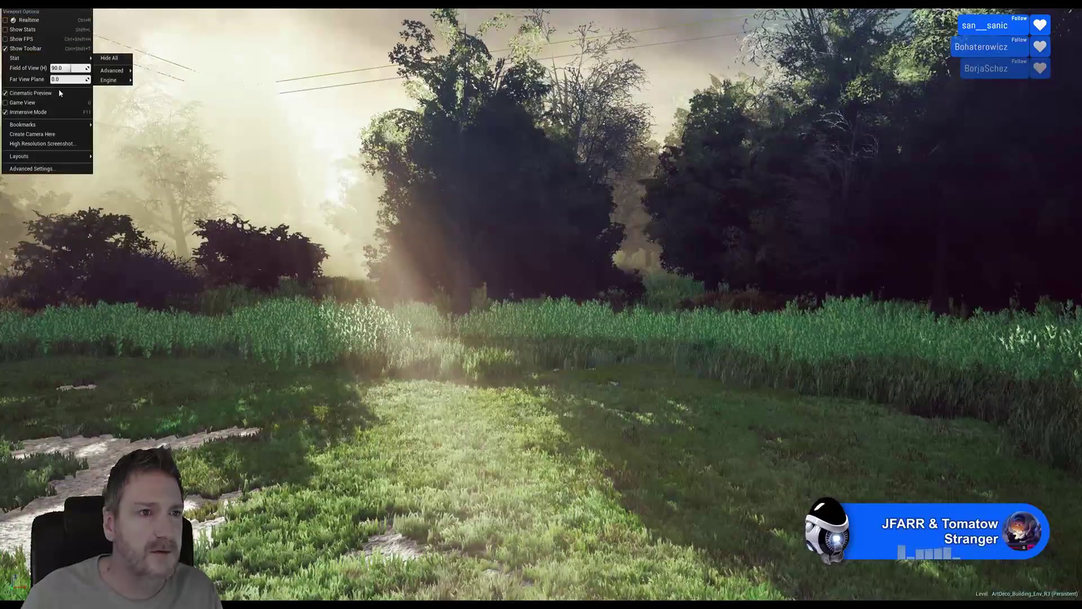
mouse_move(77, 125)
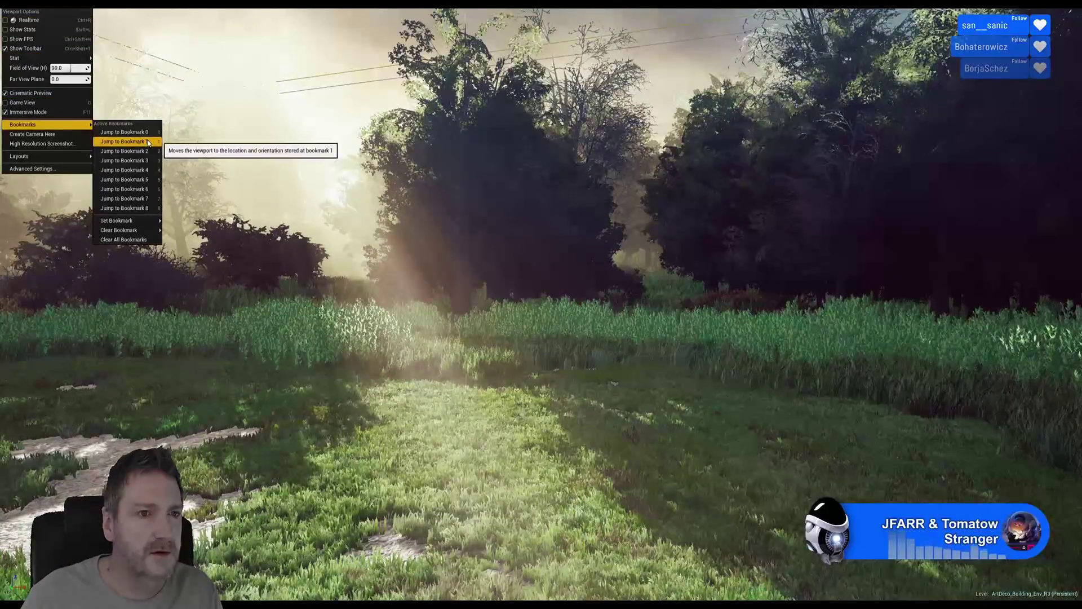
left_click(124, 141)
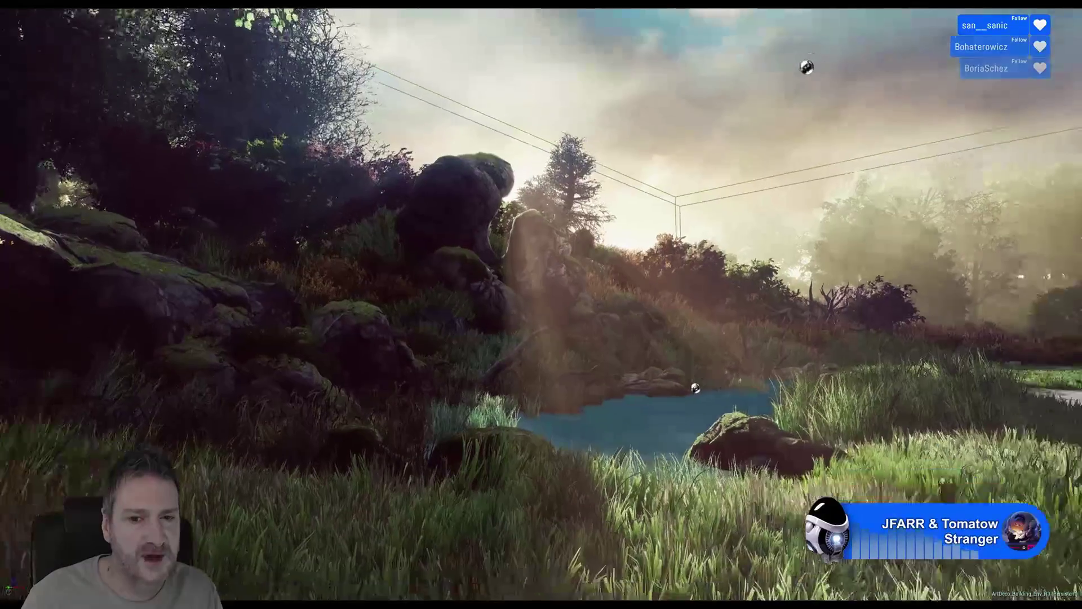
mouse_move(541, 304)
right_mouse_down()
mouse_move(710, 299)
mouse_move(707, 287)
mouse_move(541, 288)
right_mouse_up()
key("w")
key("e")
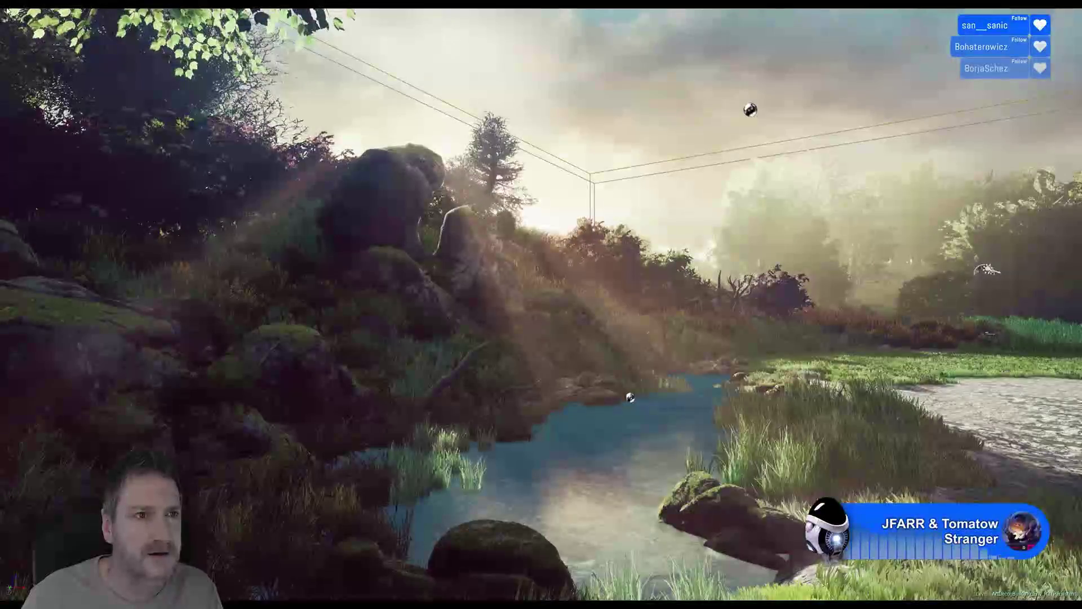
Jump to the camera bookmark at the ornate gate and examine the gate and its stone walls
left_click(7, 11)
mouse_move(66, 125)
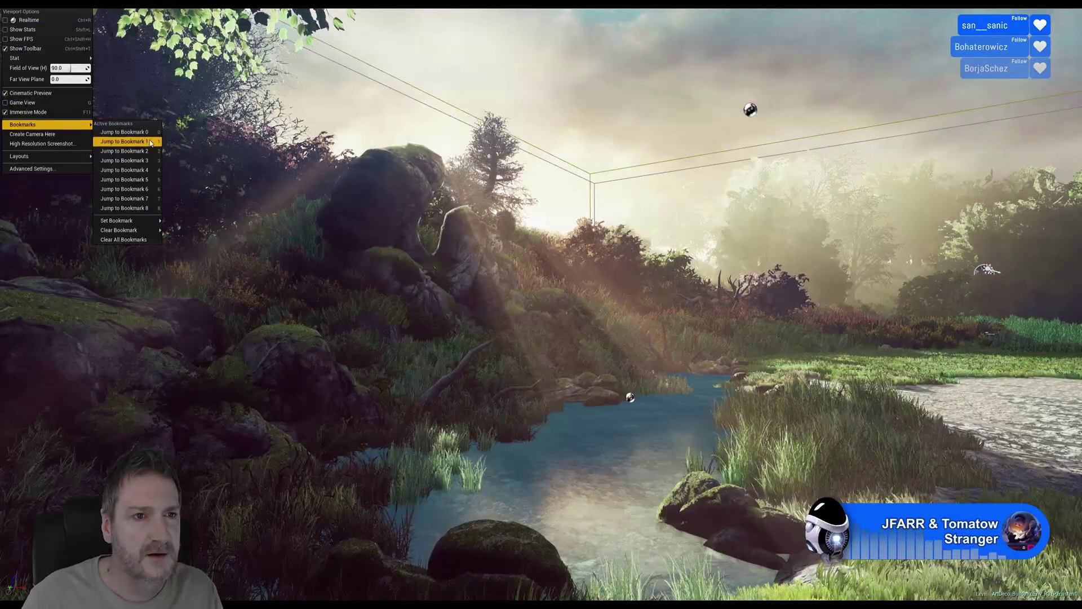
left_click(151, 142)
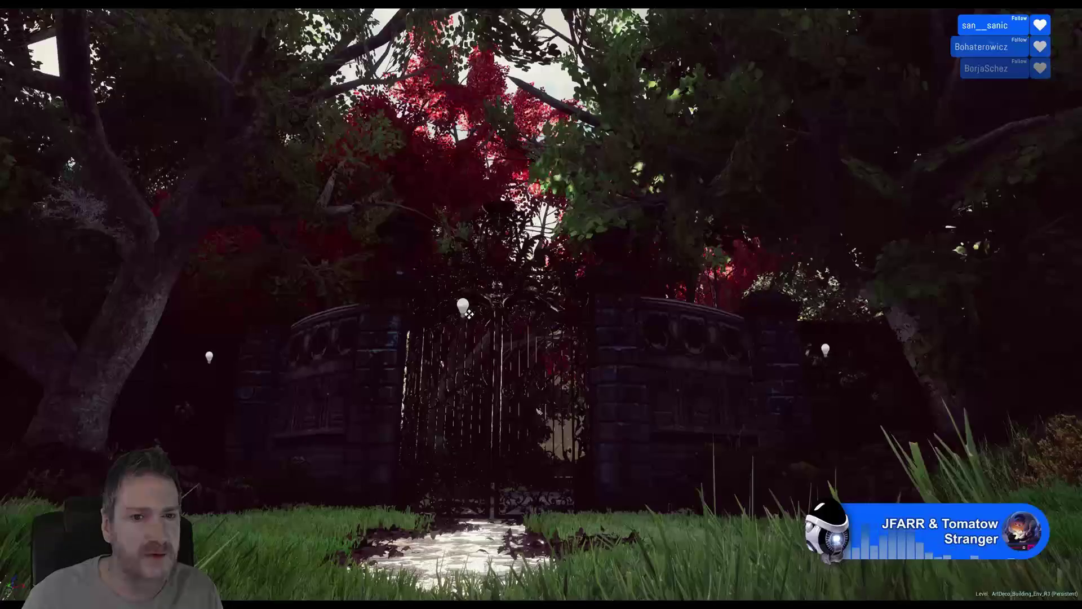
right_click_drag(542, 305, 423, 262)
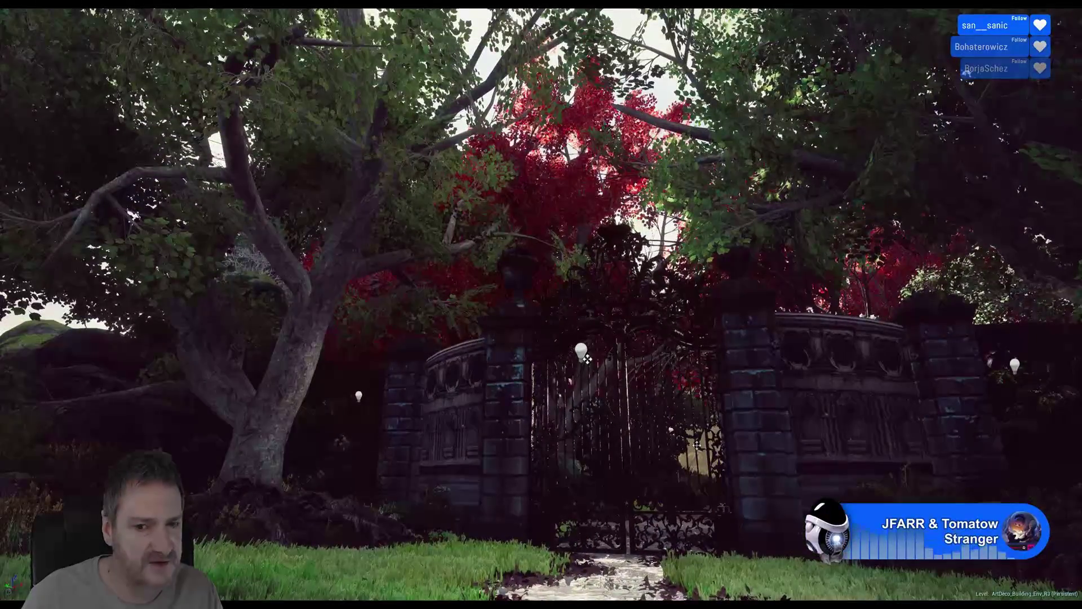
right_click_drag(541, 304, 623, 417)
mouse_move(506, 244)
right_mouse_down()
mouse_move(586, 246)
mouse_move(447, 237)
mouse_move(524, 232)
mouse_move(535, 254)
mouse_move(512, 256)
right_mouse_up()
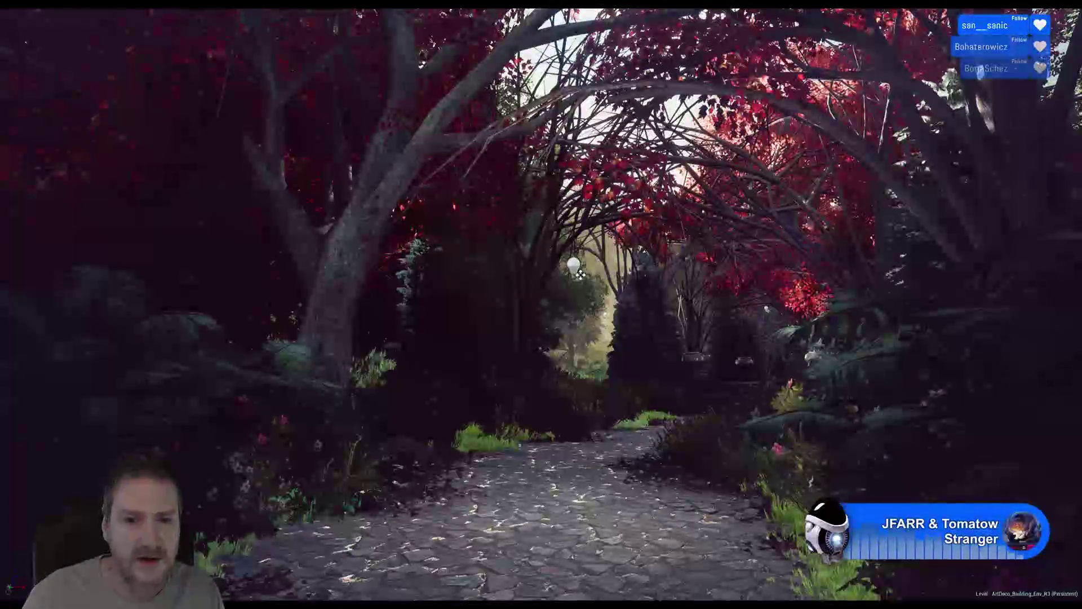
Travel along the stone path under the red maples, up the steps to the mosaic-tiled terrace
right_click_drag(578, 451, 663, 462)
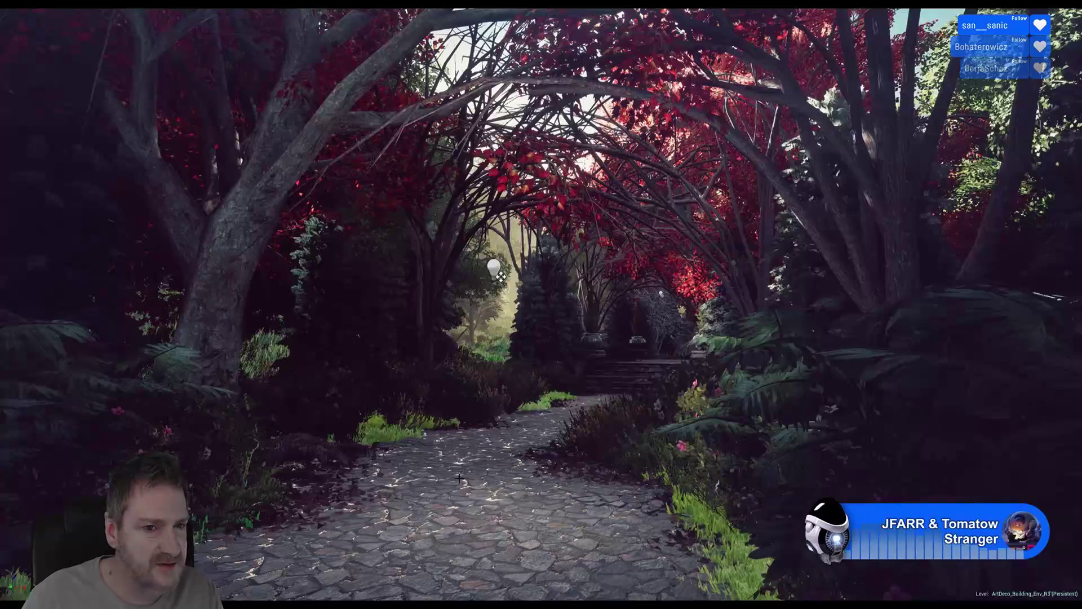
right_click_drag(459, 478, 547, 454)
key("w")
key("w")
key("w")
right_click_drag(414, 401, 369, 401)
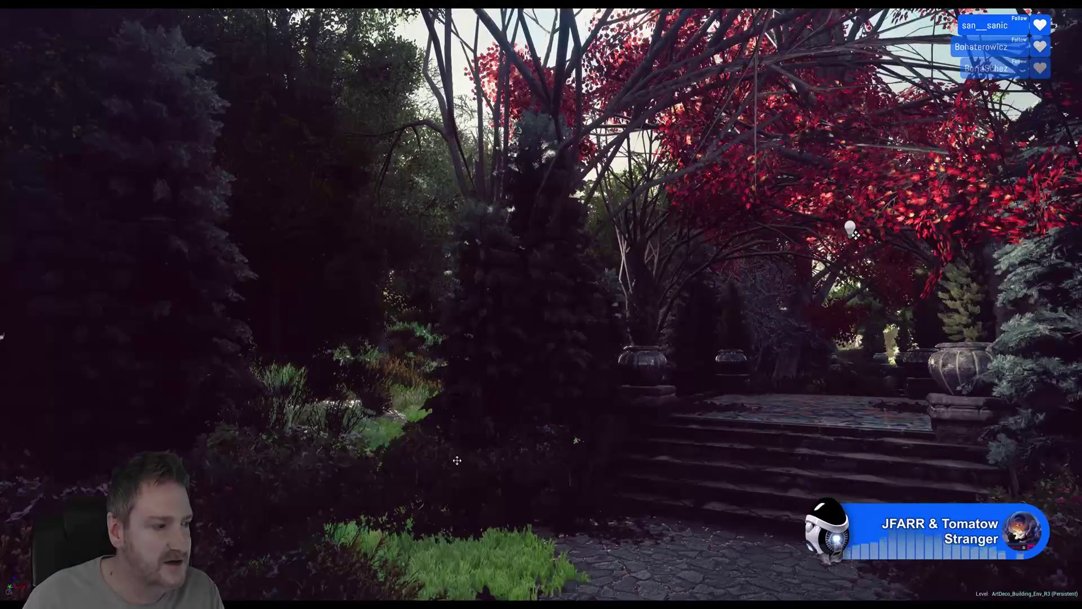
right_click_drag(457, 461, 494, 458)
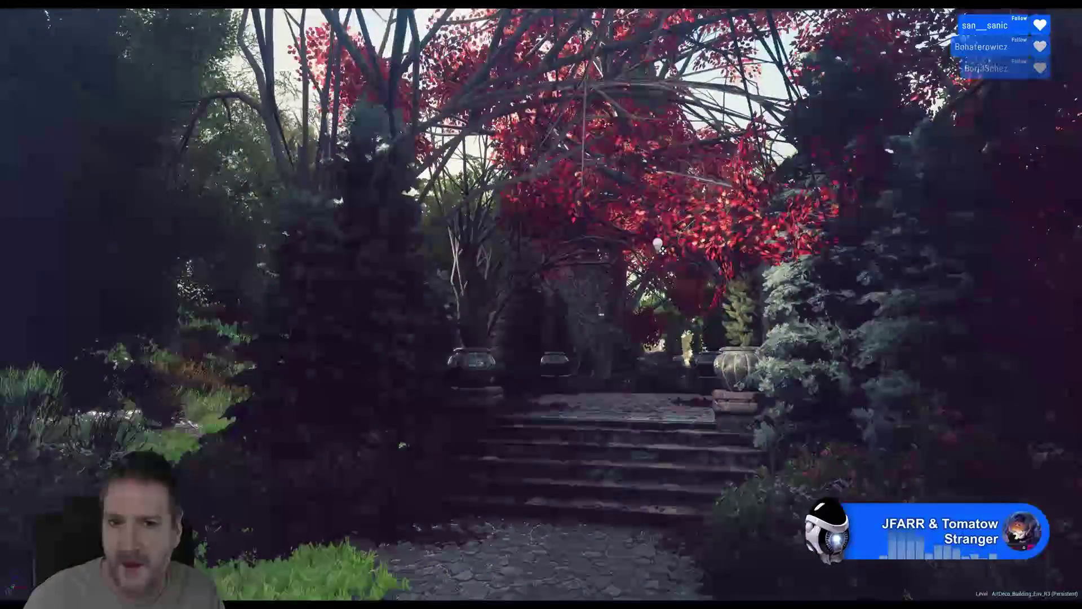
key("w")
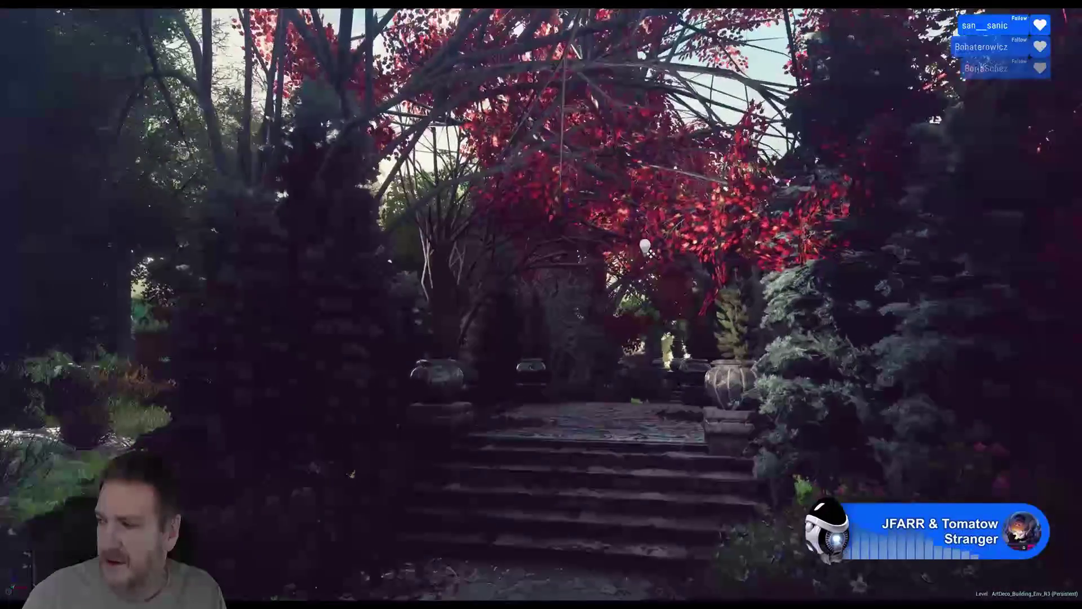
key("w")
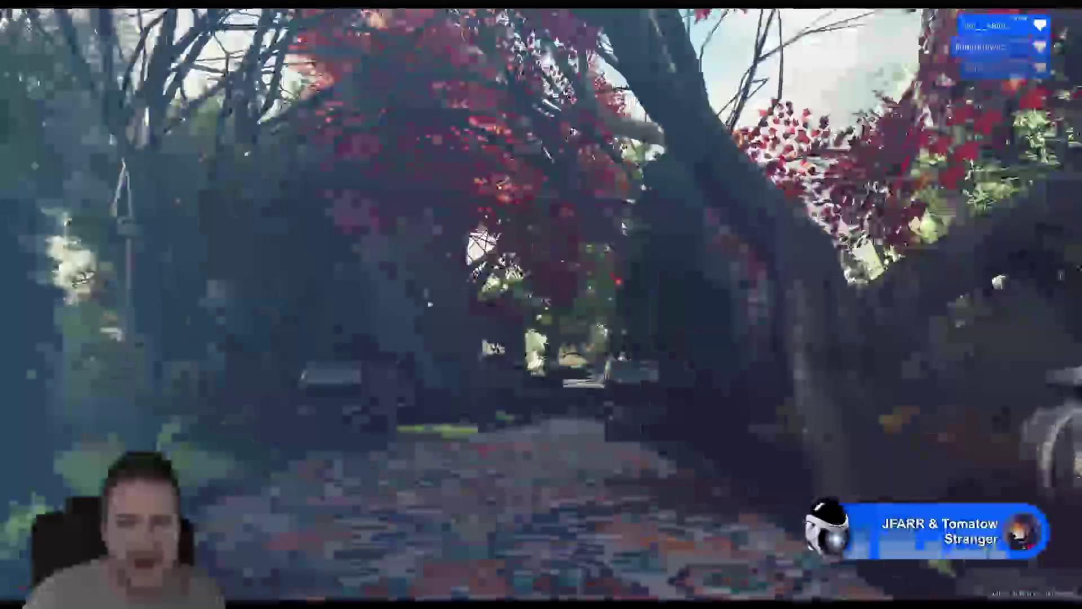
key("w")
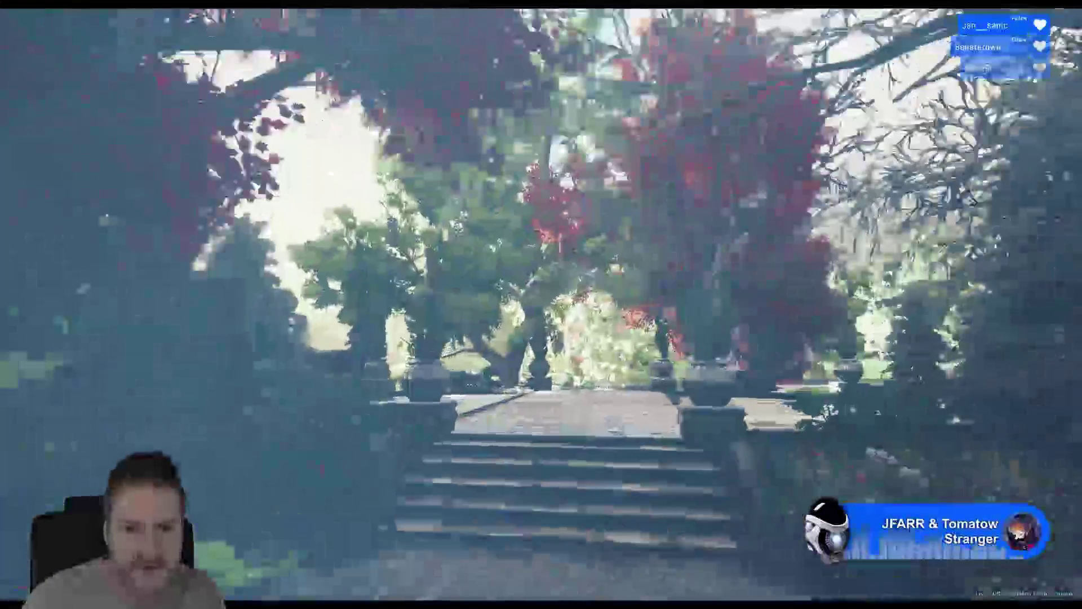
key("w")
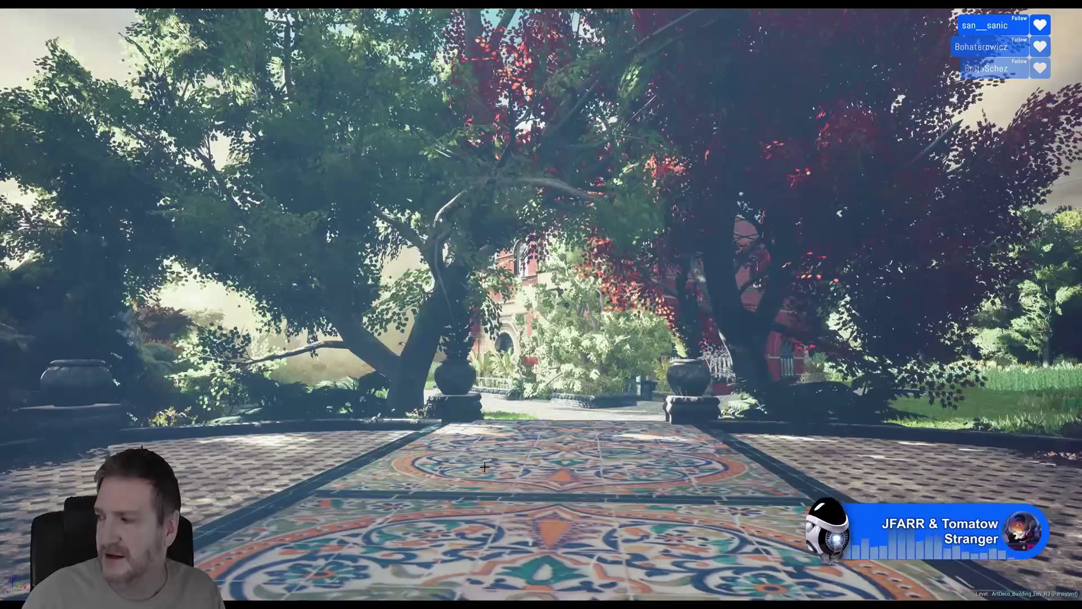
Move across the terrace to the red-brick building and view its front with the large tree
key("w")
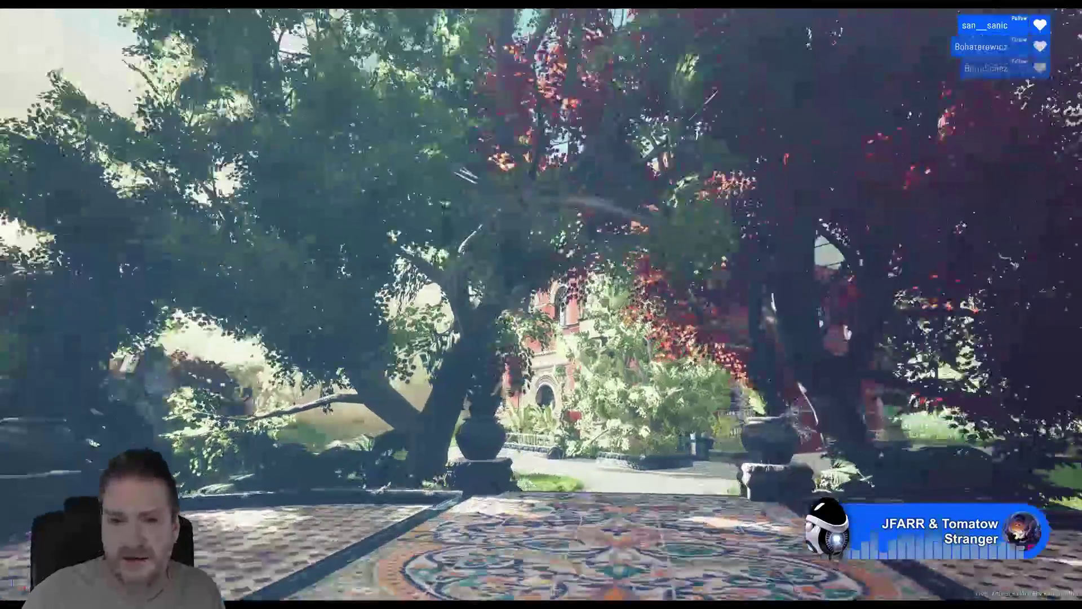
key("w")
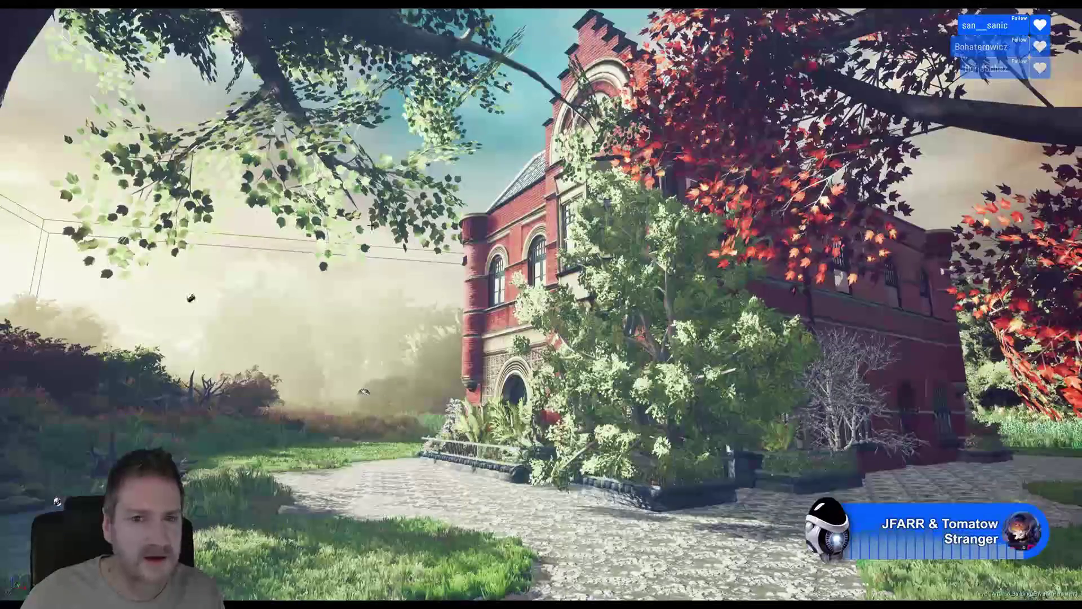
key("s")
key("w")
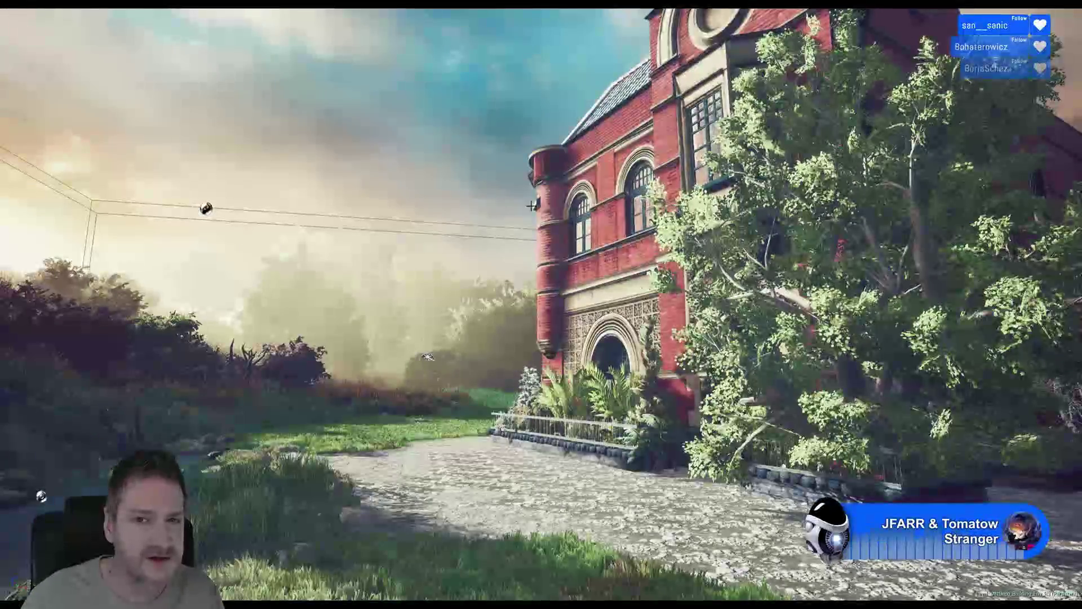
right_click_drag(402, 295, 442, 295)
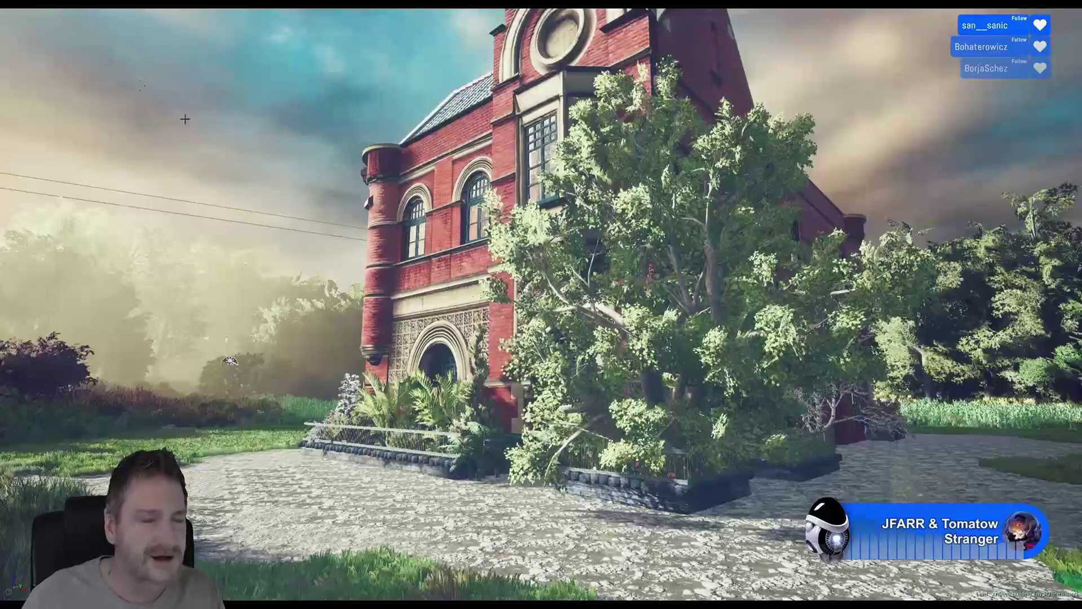
Leave immersive mode and examine the building's corner tower, arched windows and surrounding cobbled ground
key("F11")
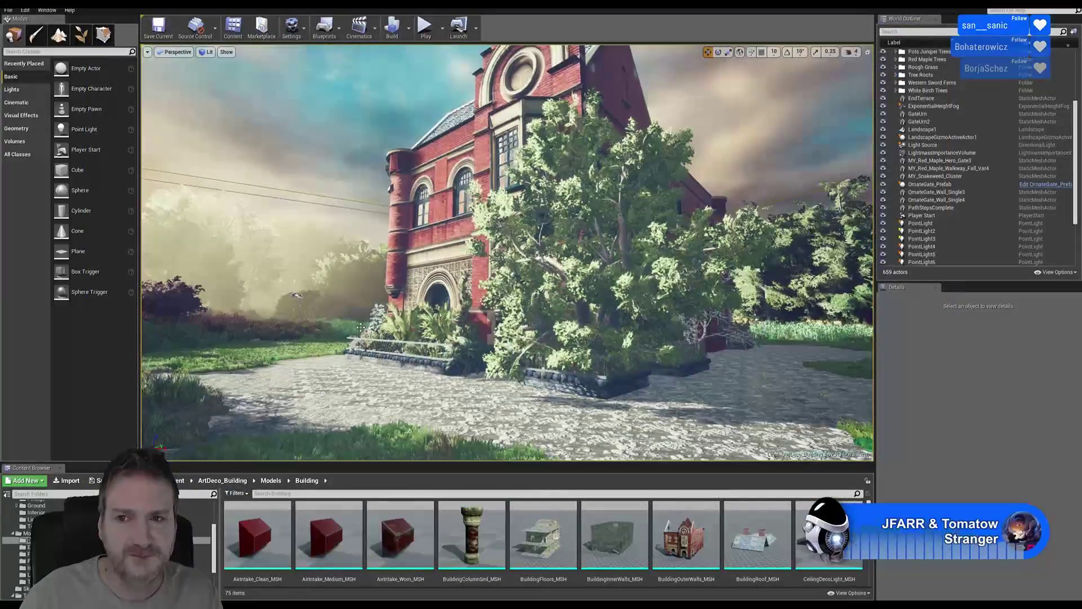
right_click_drag(396, 370, 742, 370)
key("w")
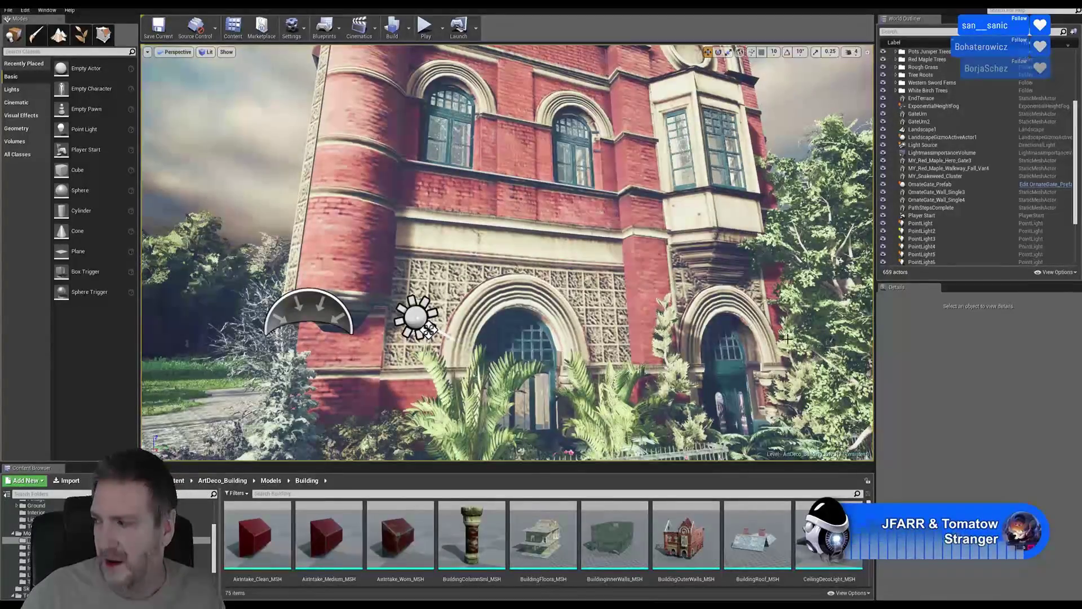
right_click_drag(576, 302, 582, 331)
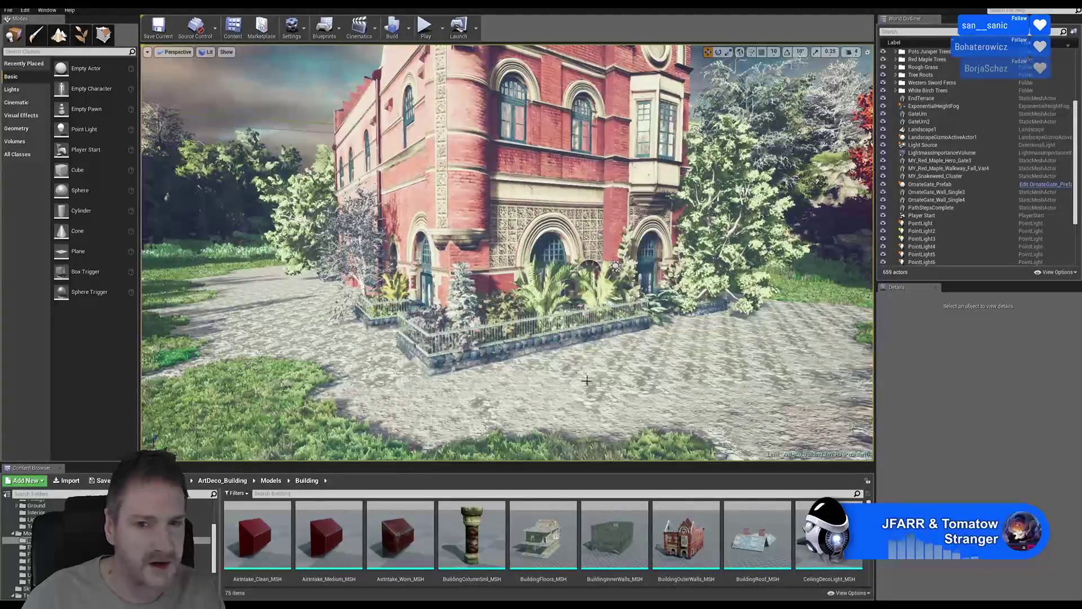
right_click_drag(575, 361, 618, 374)
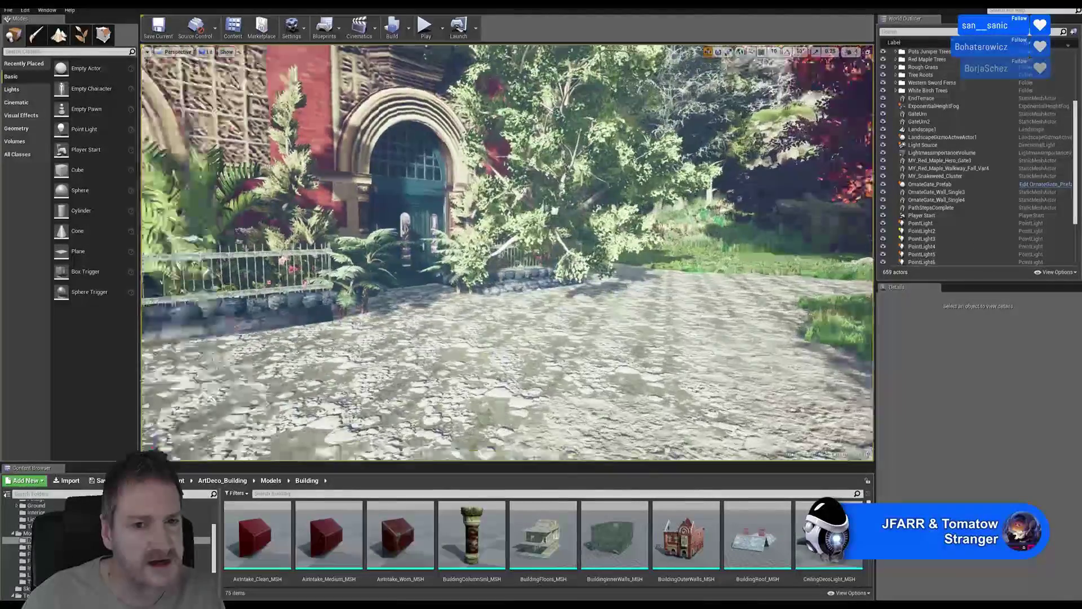
Examine the entrance arches, the railed planter with its palms, and the upper facade of the building up close
right_click_drag(522, 374, 455, 371)
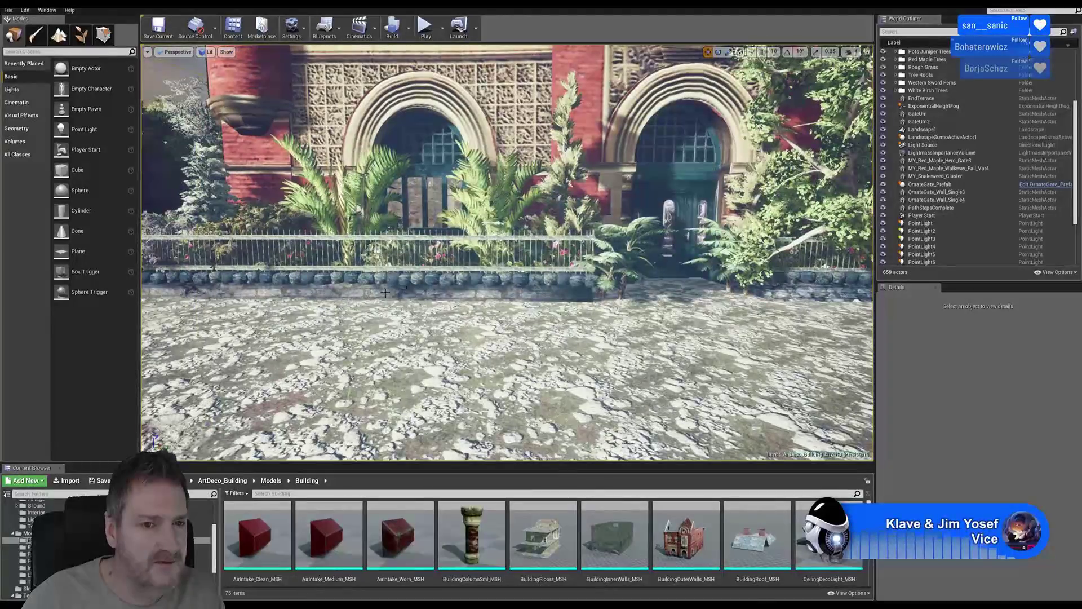
right_click_drag(327, 288, 395, 289)
key("w")
right_click_drag(433, 350, 344, 316)
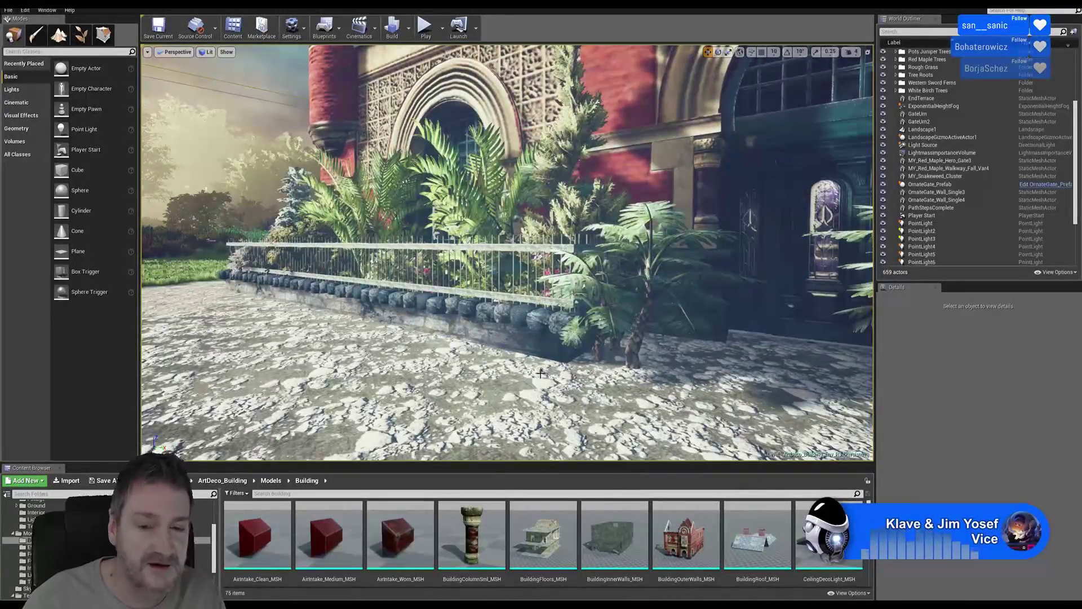
right_click_drag(476, 329, 491, 242)
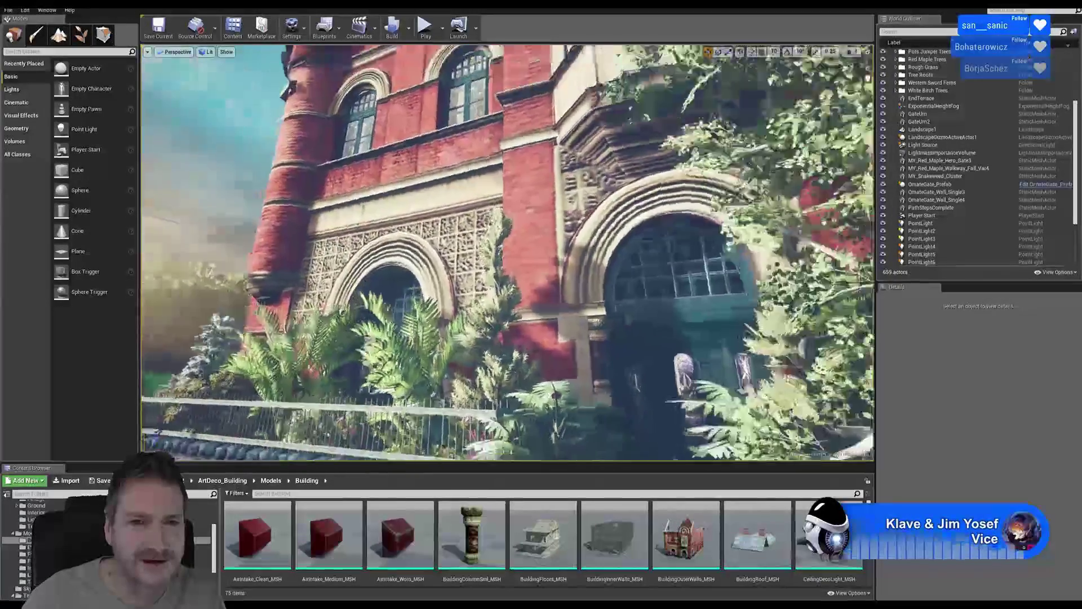
right_click_drag(508, 254, 487, 217)
mouse_move(485, 386)
right_mouse_down()
mouse_move(508, 356)
mouse_move(497, 392)
right_mouse_up()
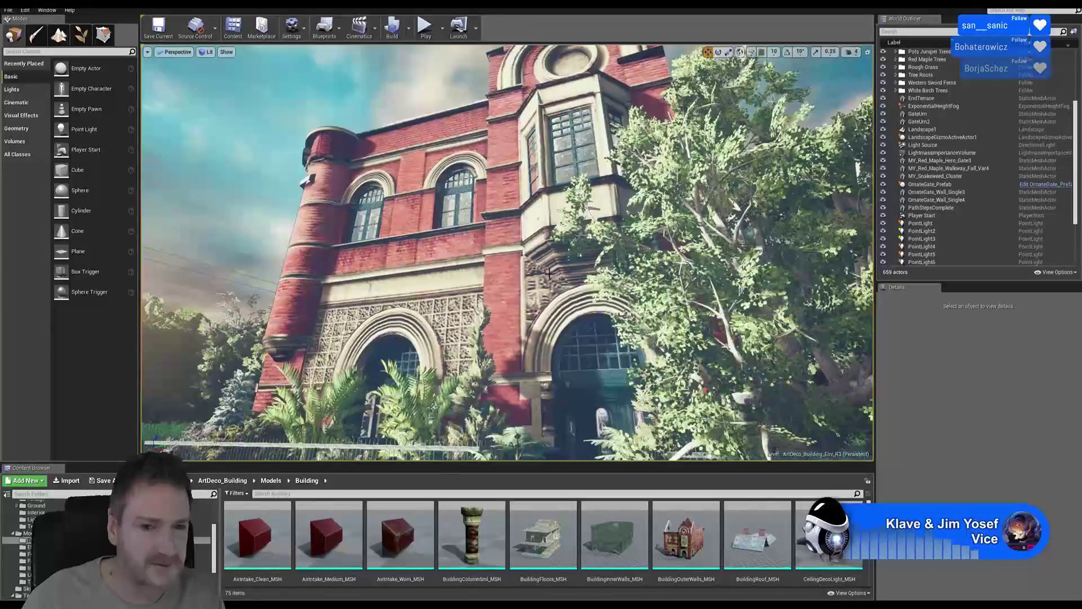
Switch to Knald, load FenceFrontLeft_Base_Color.png as the color map, and set the export path to the BuildingFences folder
right_click_drag(505, 274, 449, 298)
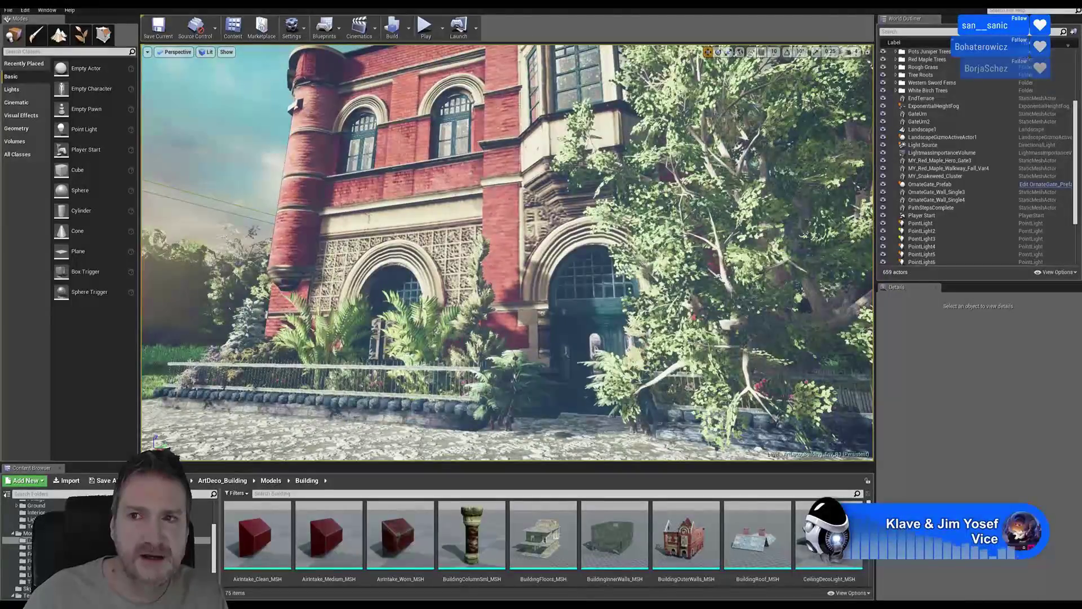
left_click(1031, 4)
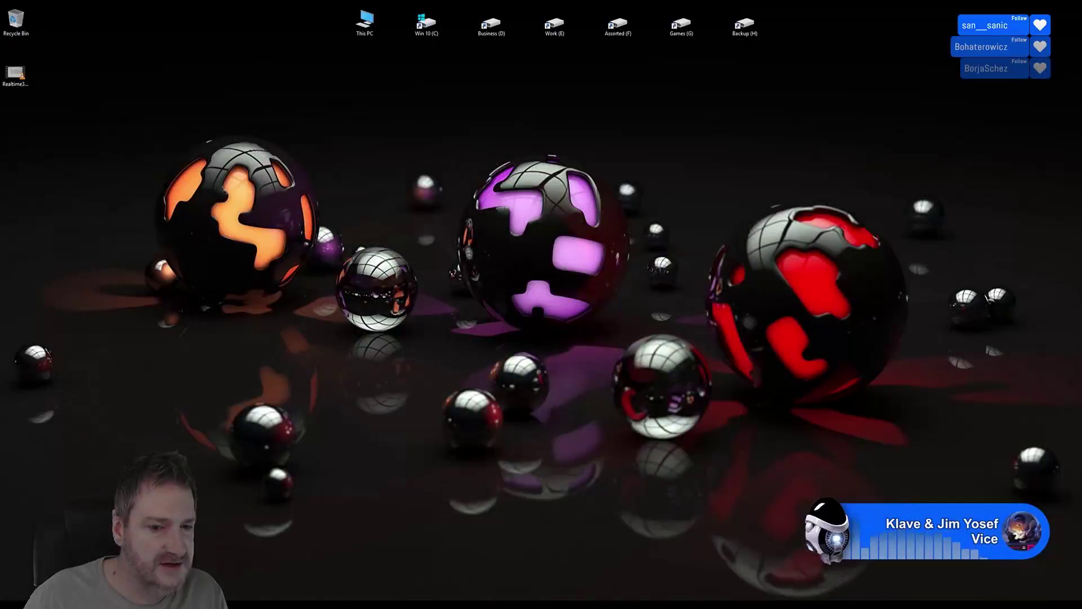
left_click(440, 603)
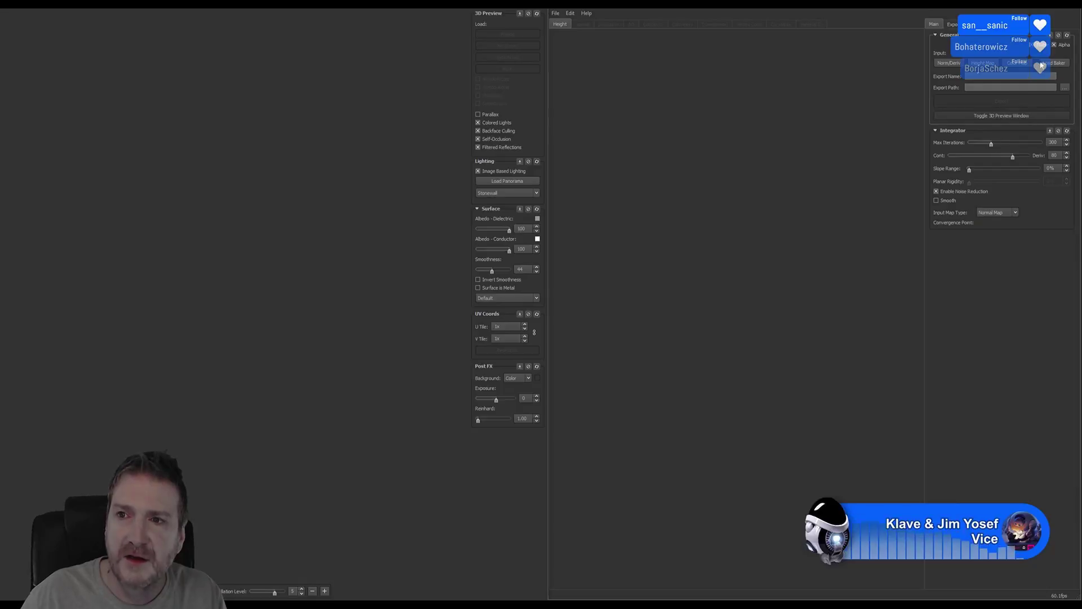
left_click(1018, 66)
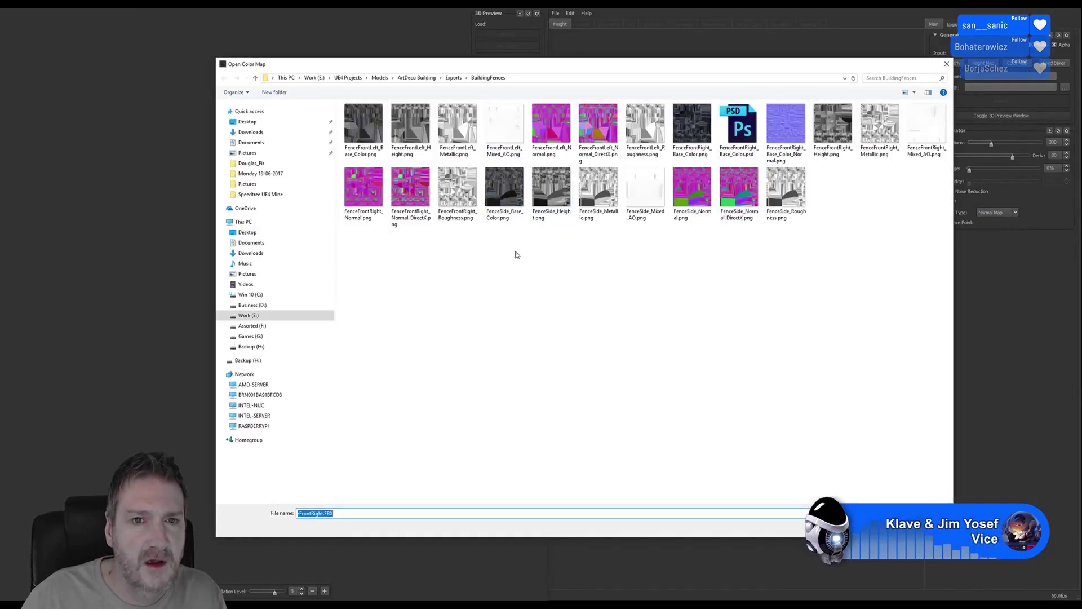
double_click(364, 125)
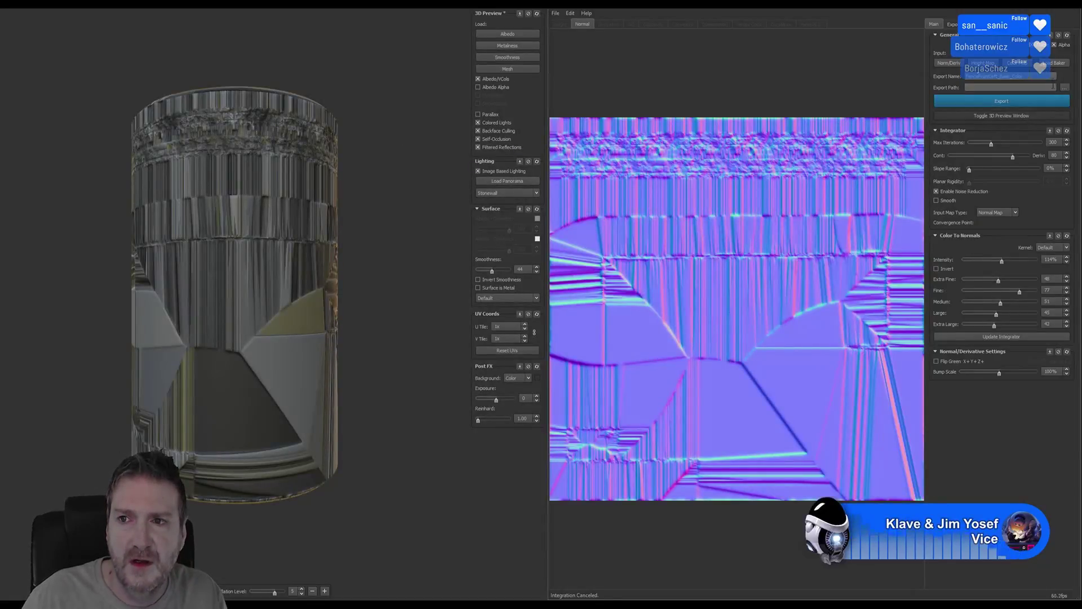
left_click(1064, 89)
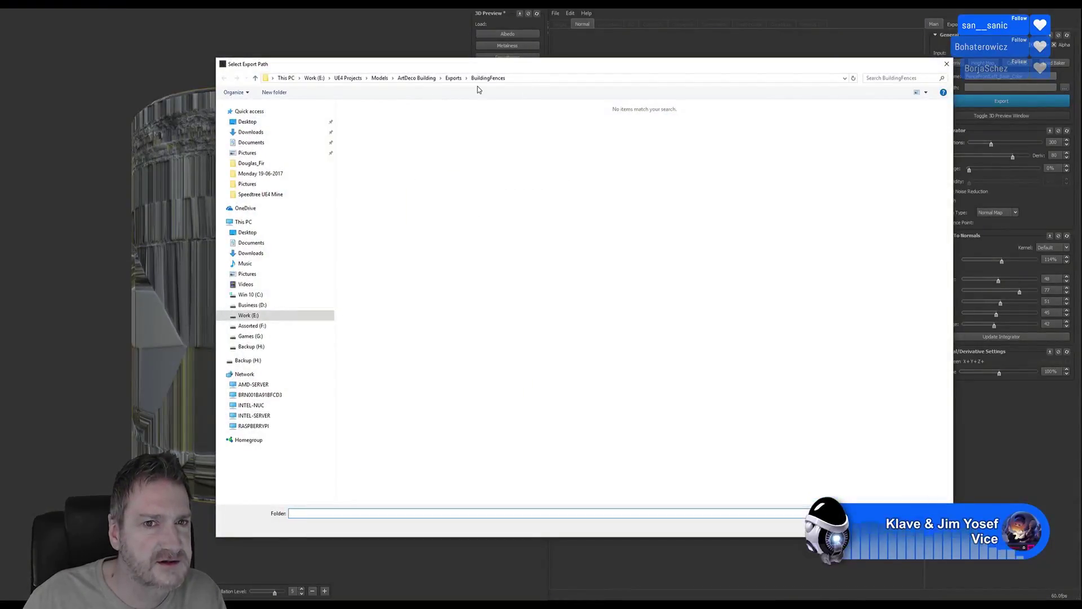
left_click(880, 526)
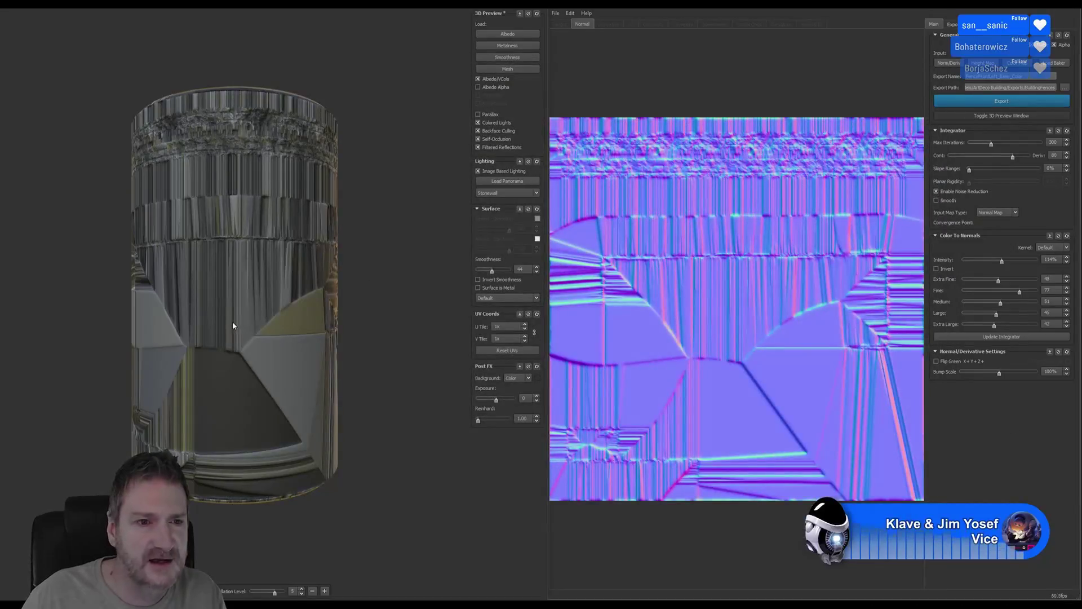
Load the FenceFrontLeft.FBX mesh from the BuildingFences folder into the 3D preview
left_click_drag(232, 326, 395, 316)
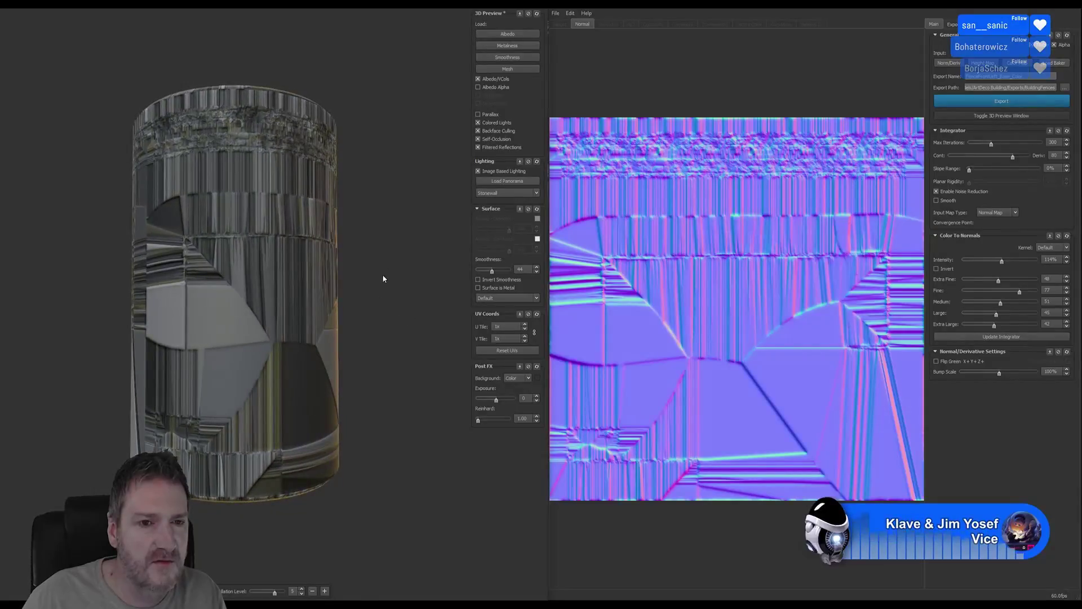
left_click(516, 68)
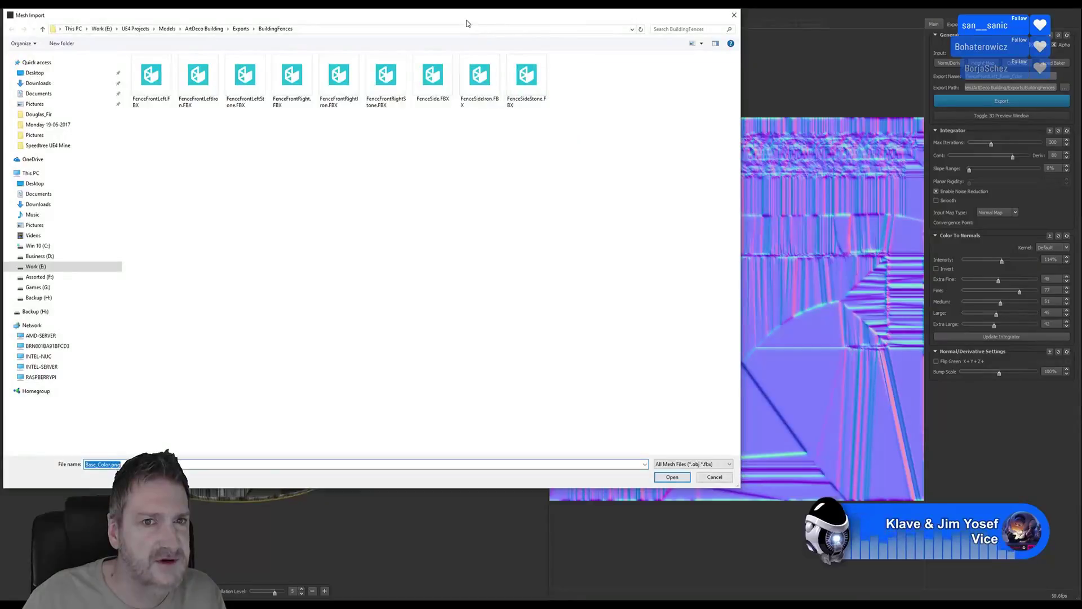
left_click_drag(467, 20, 642, 45)
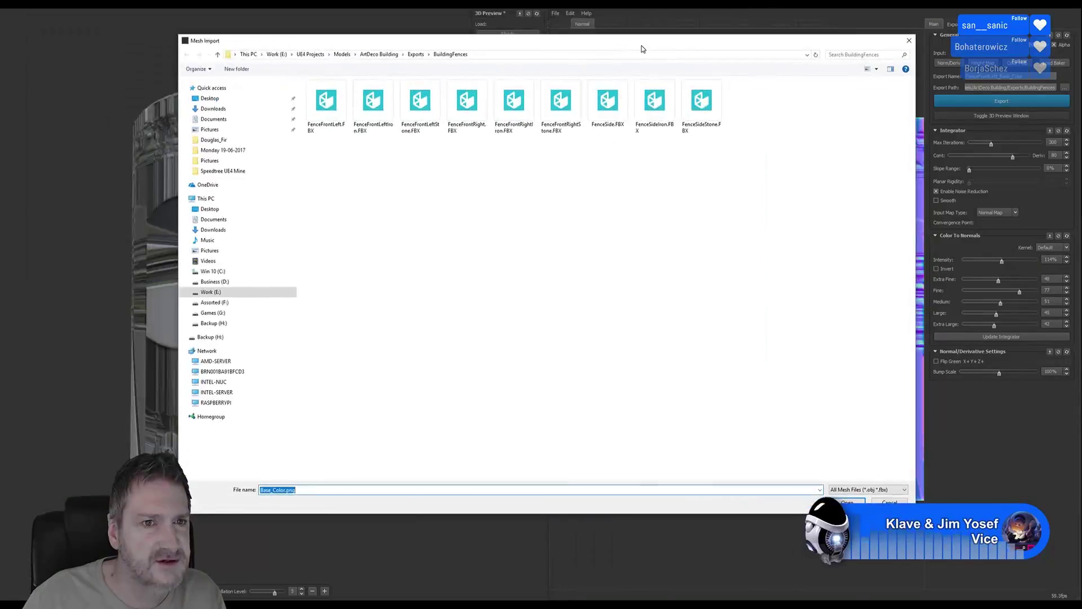
double_click(331, 118)
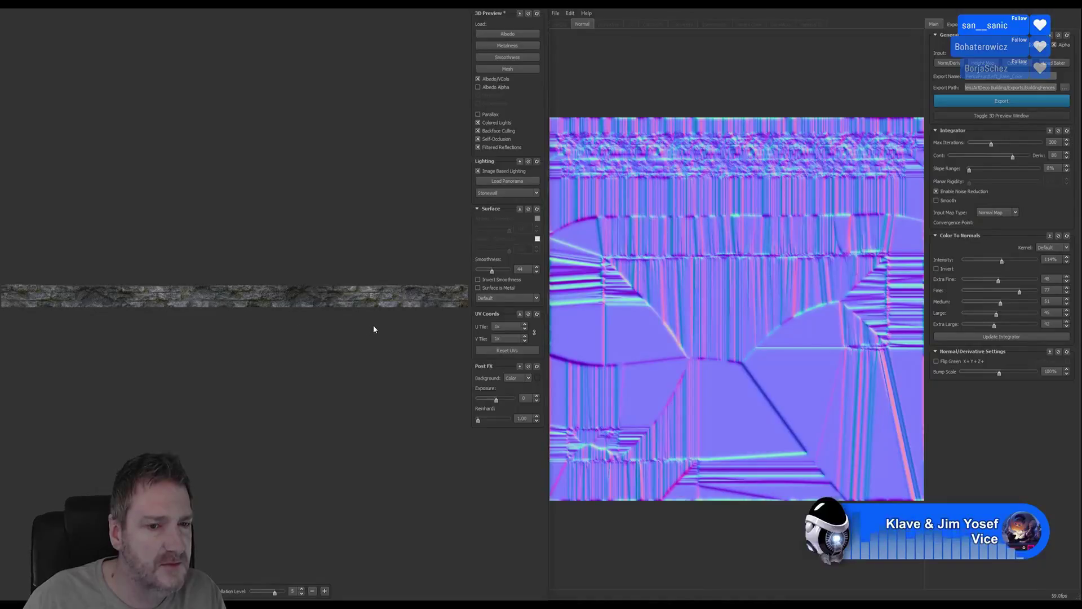
Examine the stone surface relief on the fence wall from several angles and distances in the 3D preview
left_click_drag(374, 329, 350, 349)
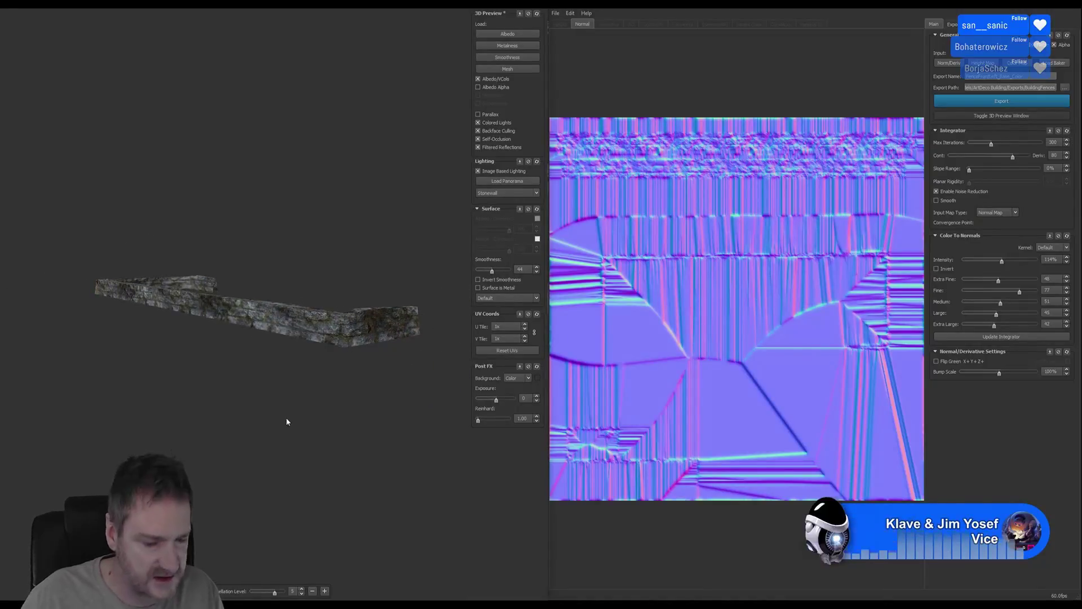
scroll(293, 411, "up", 3)
scroll(292, 407, "down", 3)
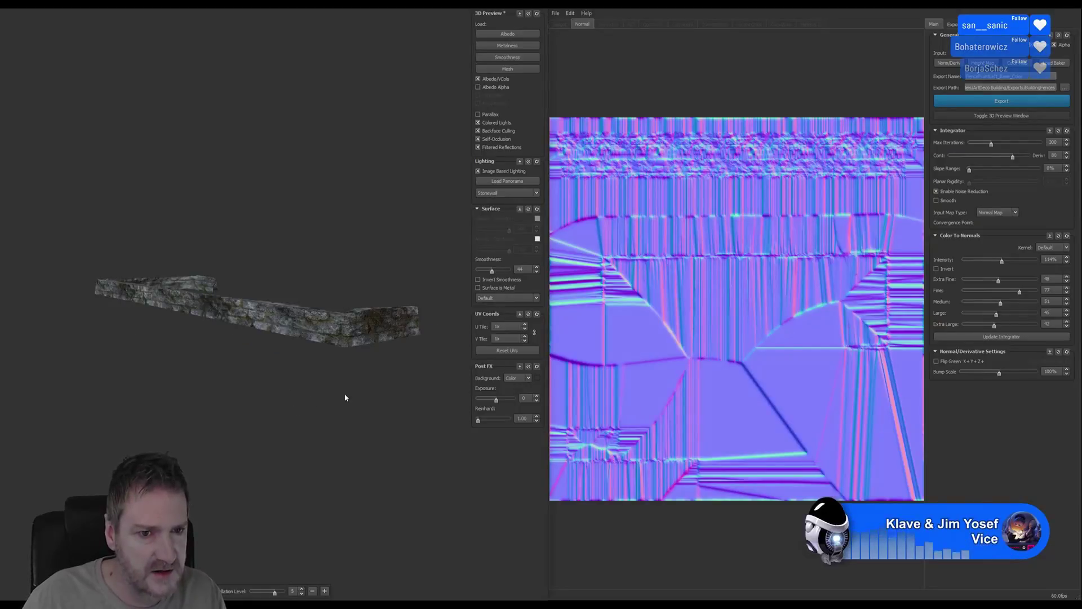
mouse_move(346, 405)
left_mouse_down()
mouse_move(358, 406)
mouse_move(337, 402)
mouse_move(335, 387)
mouse_move(335, 404)
left_mouse_up()
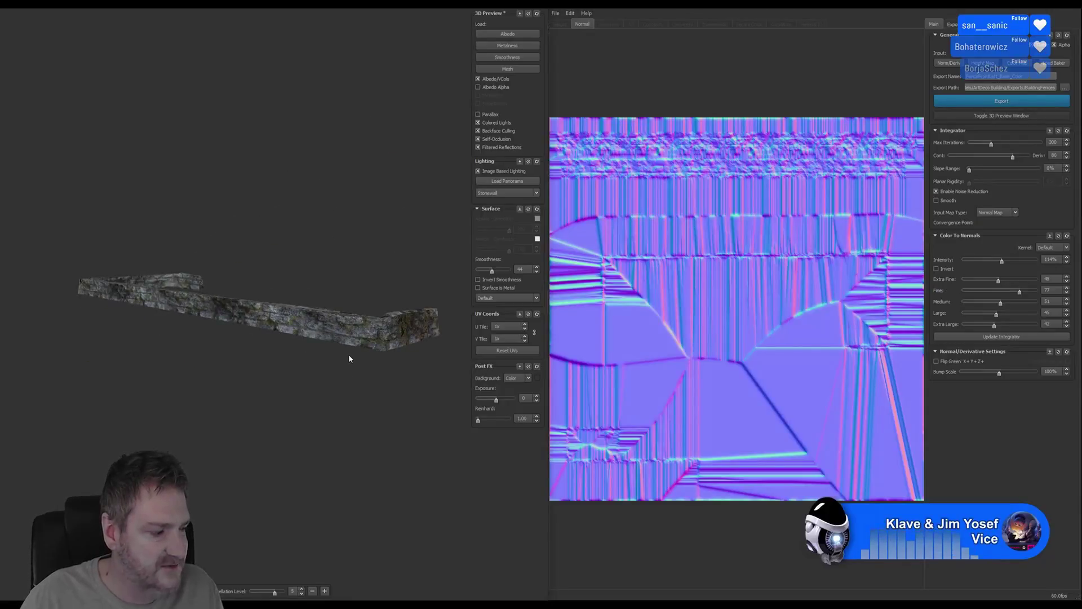
scroll(368, 343, "up", 3)
left_click_drag(345, 390, 324, 377)
scroll(334, 394, "down", 3)
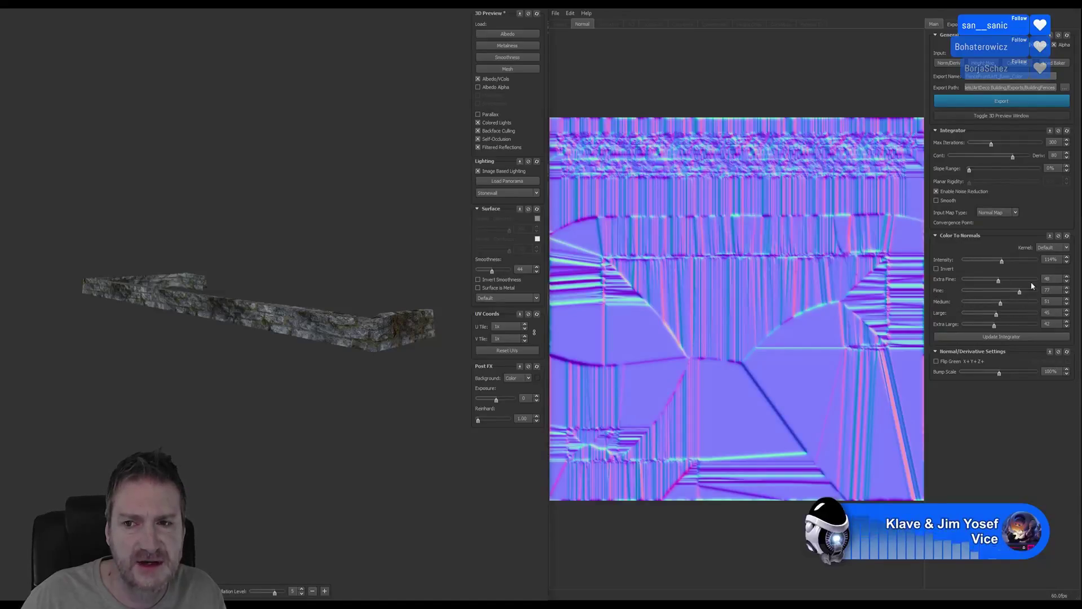
left_click_drag(459, 372, 357, 353)
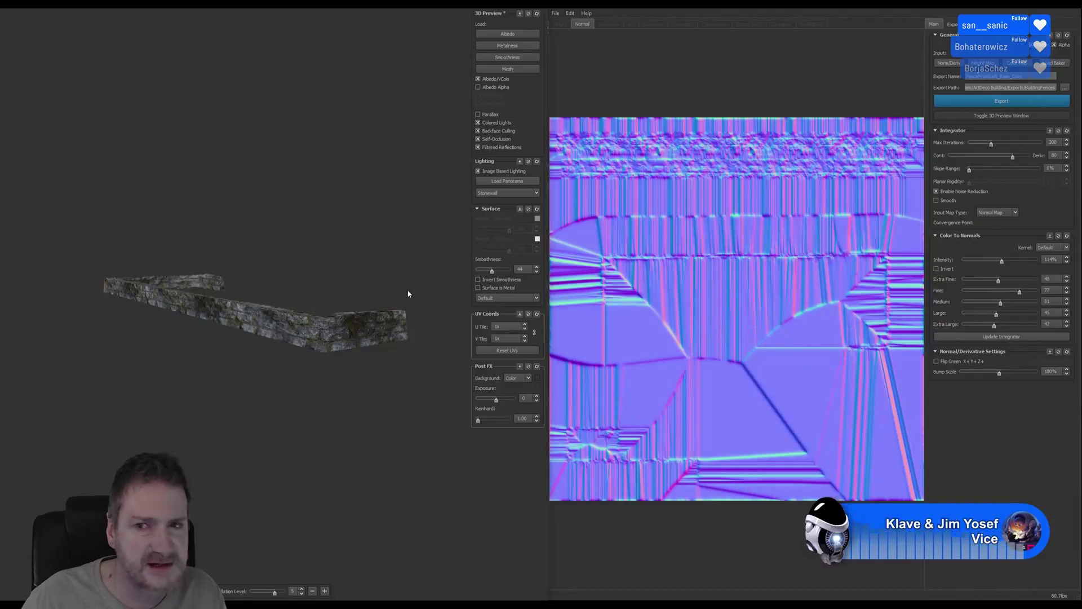
Update the integrator and export only the TS Normal map, with Height, AO and Convexity excluded from the export
left_click(1001, 337)
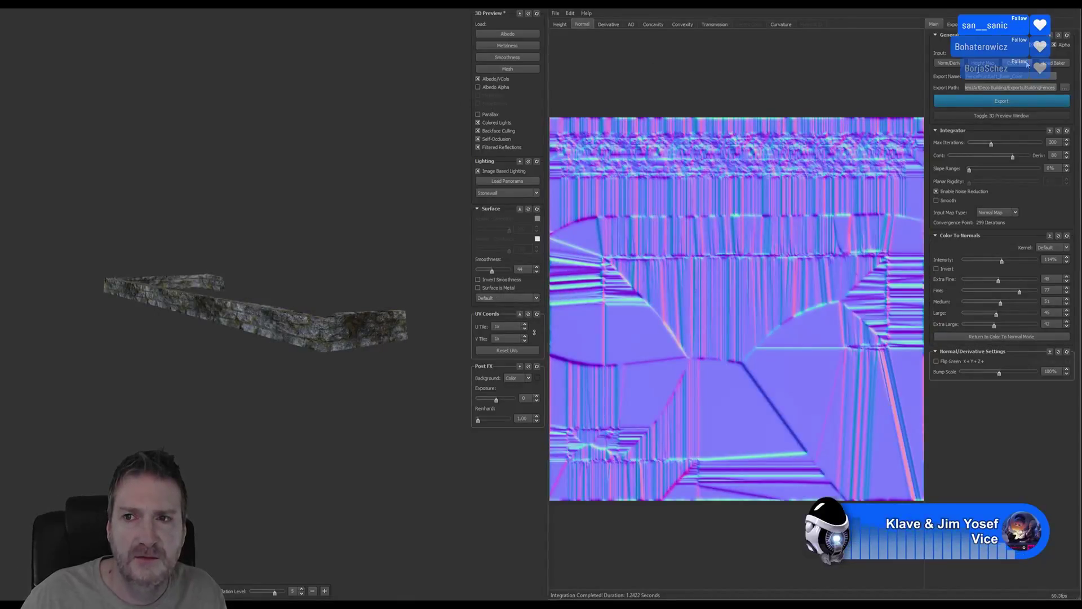
left_click(956, 25)
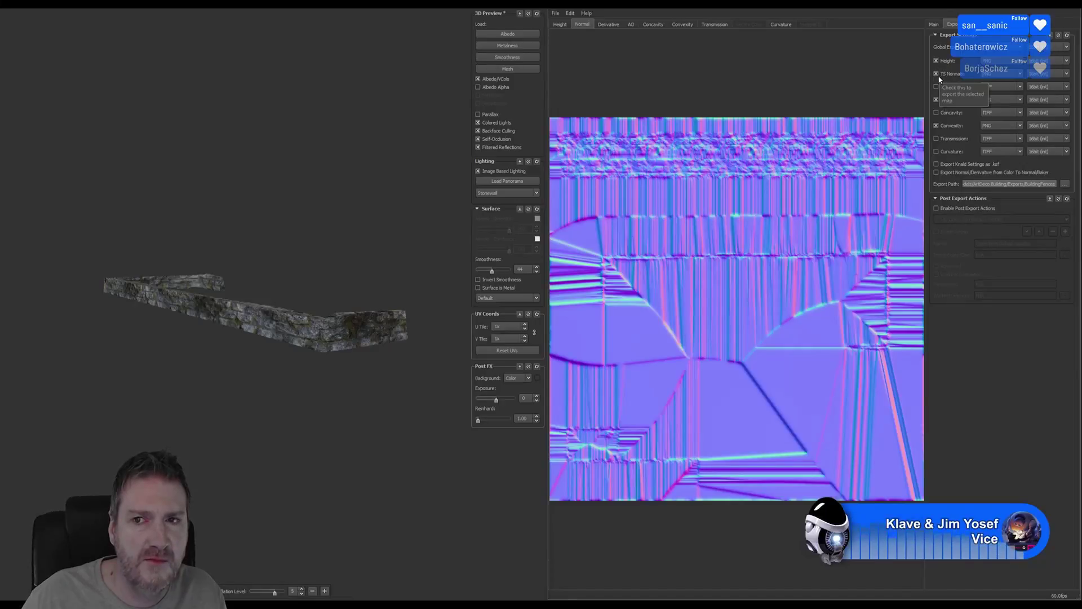
left_click(936, 61)
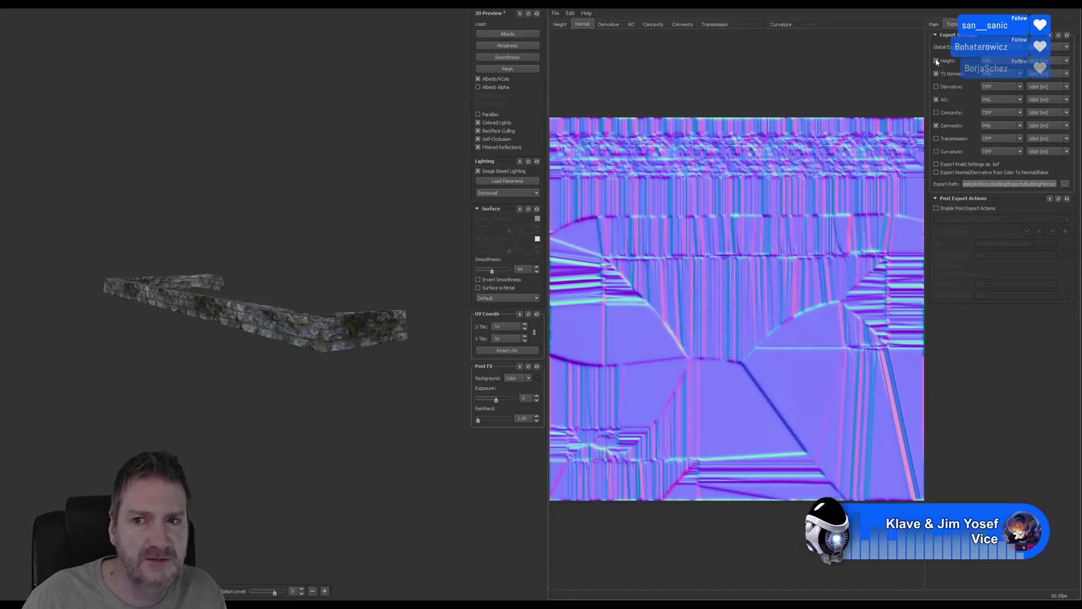
left_click(937, 100)
left_click(937, 125)
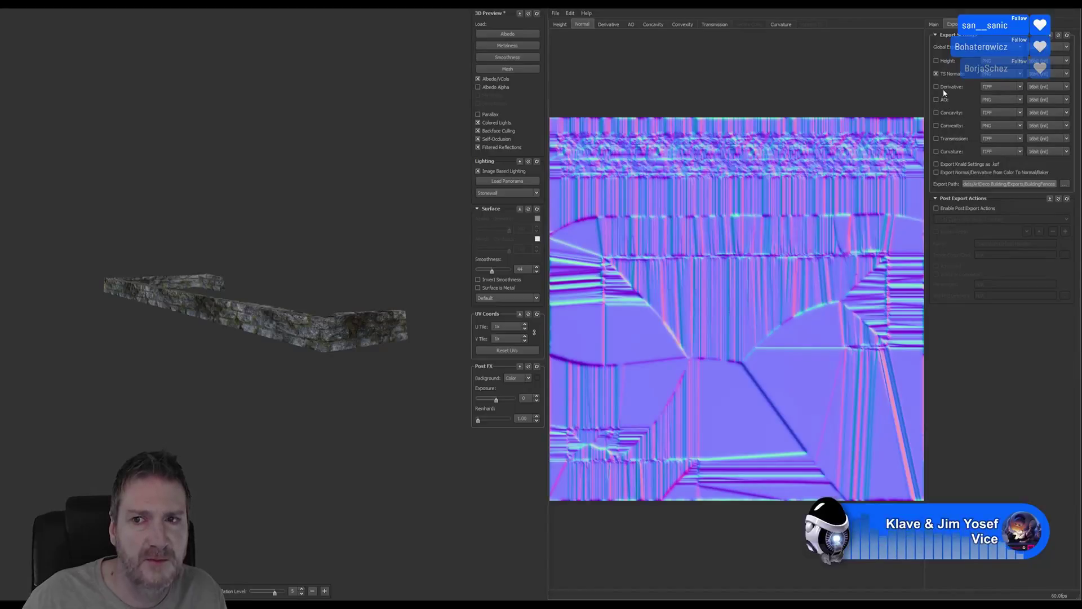
left_click(933, 24)
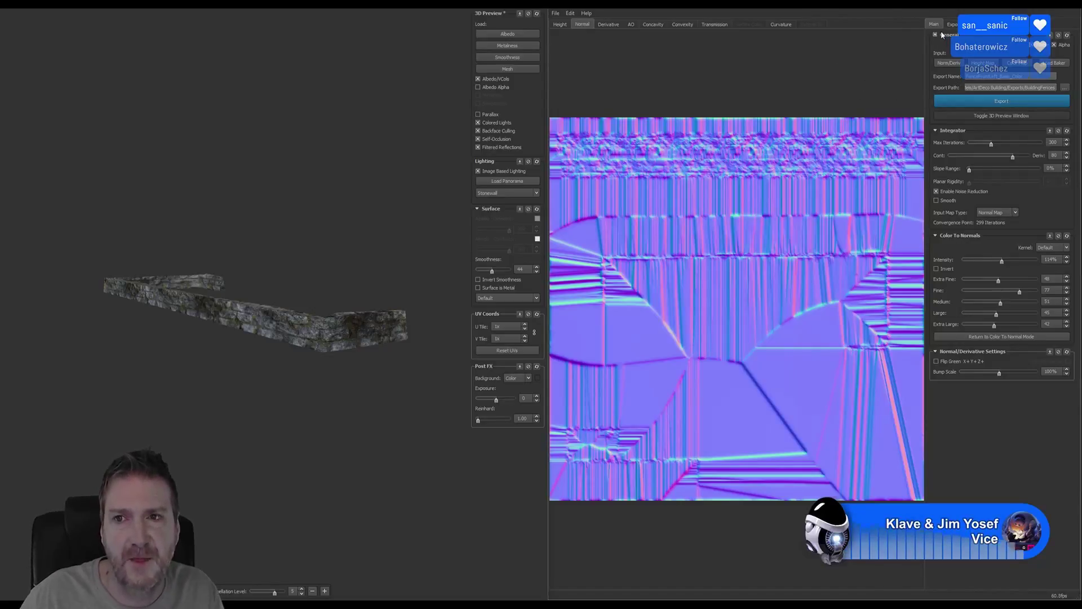
left_click(997, 102)
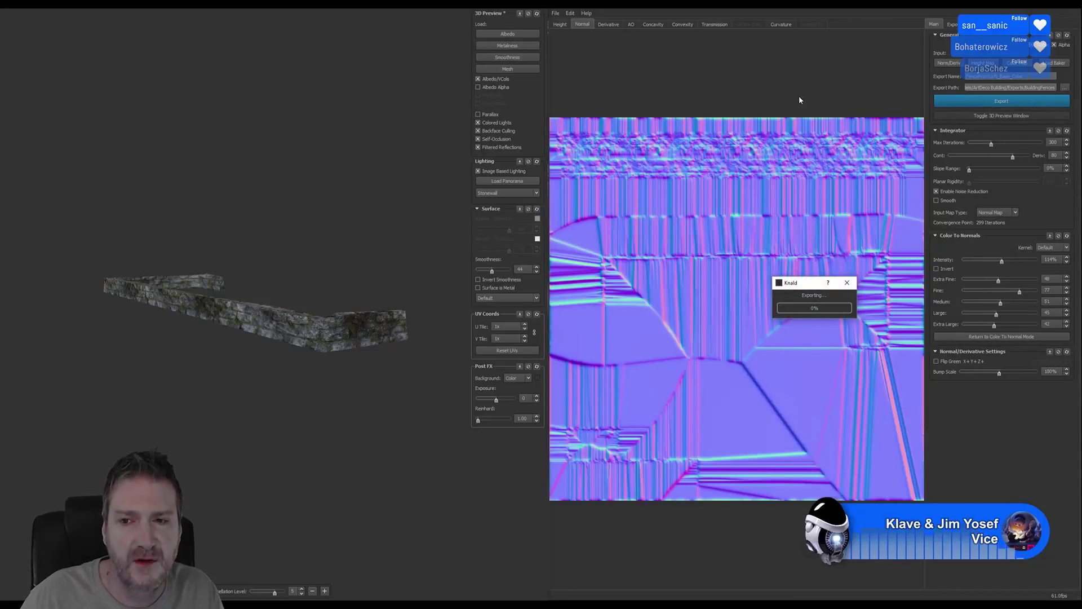
Load FenceSide_Base_Color.png from the BuildingFences folder as the new color map
left_click(1016, 64)
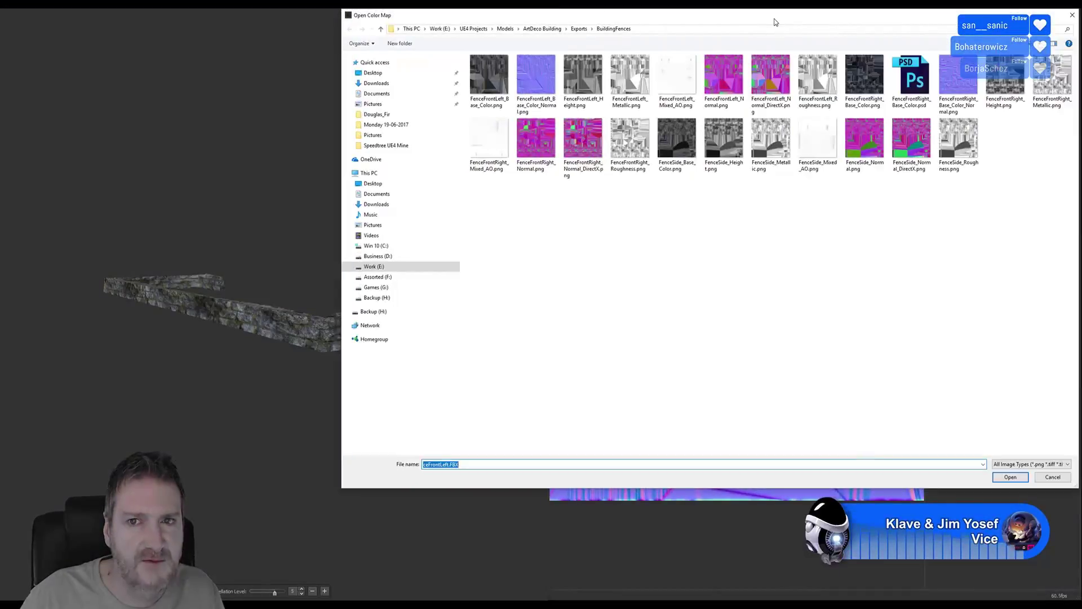
left_click_drag(774, 17, 599, 63)
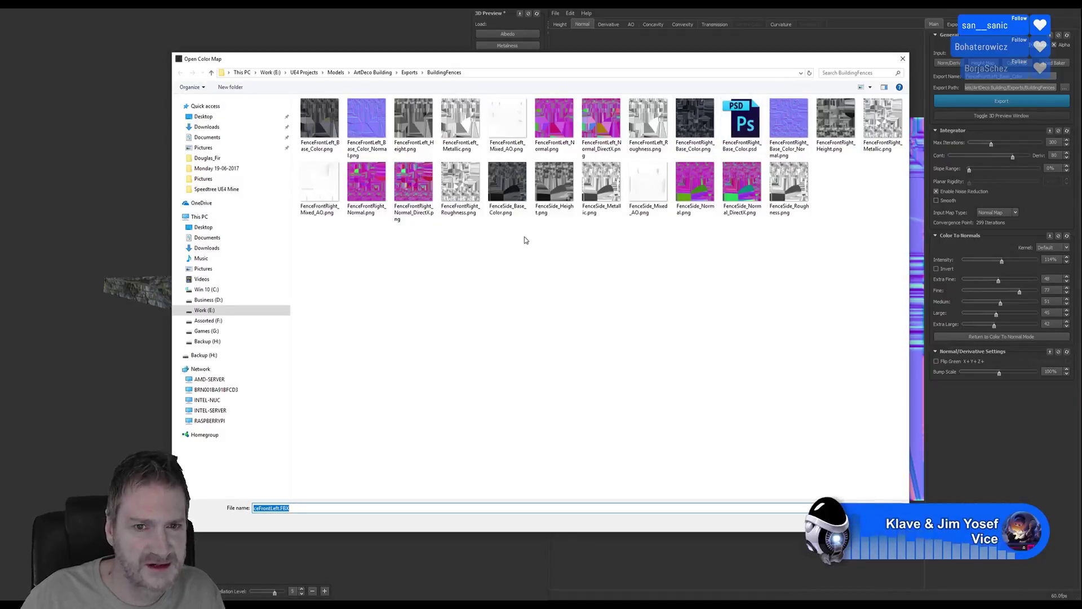
left_click(505, 191)
double_click(505, 191)
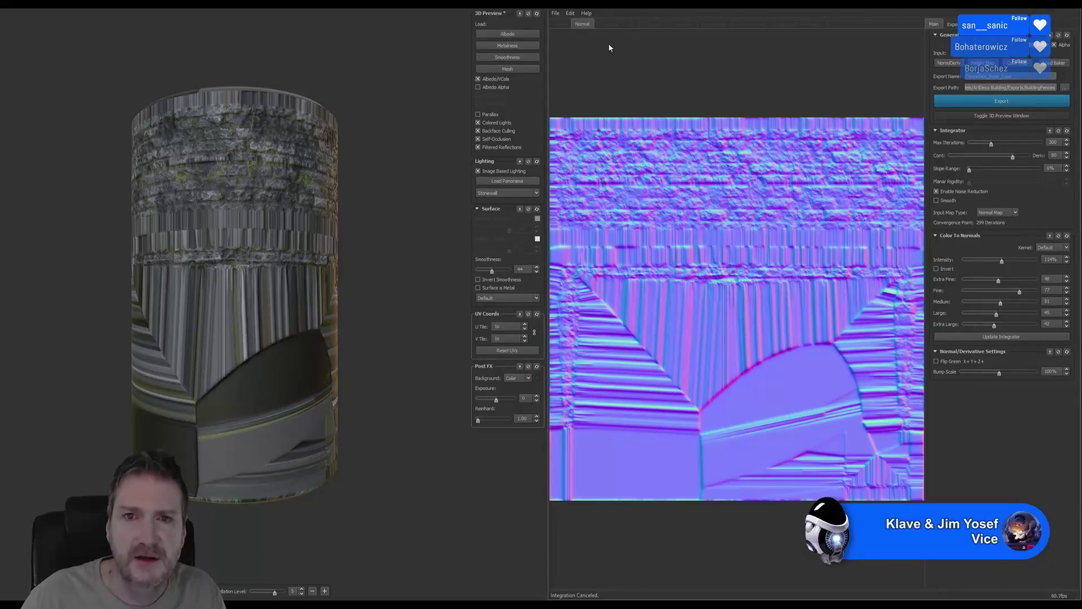
Update the integrator for the side fence, check that only TS Normal is enabled, and export the map
left_click(1008, 337)
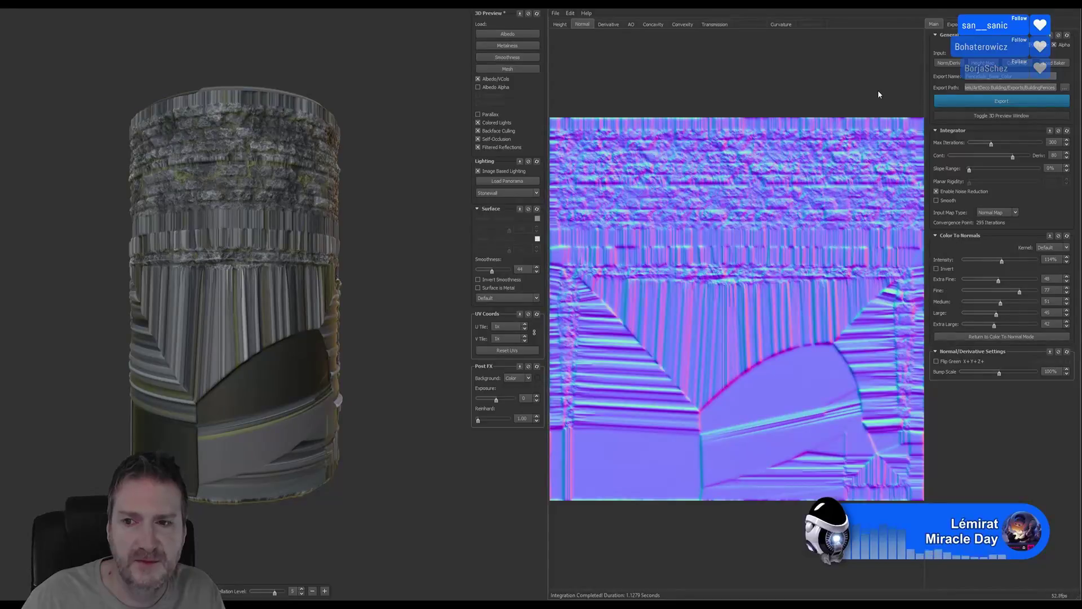
left_click(953, 24)
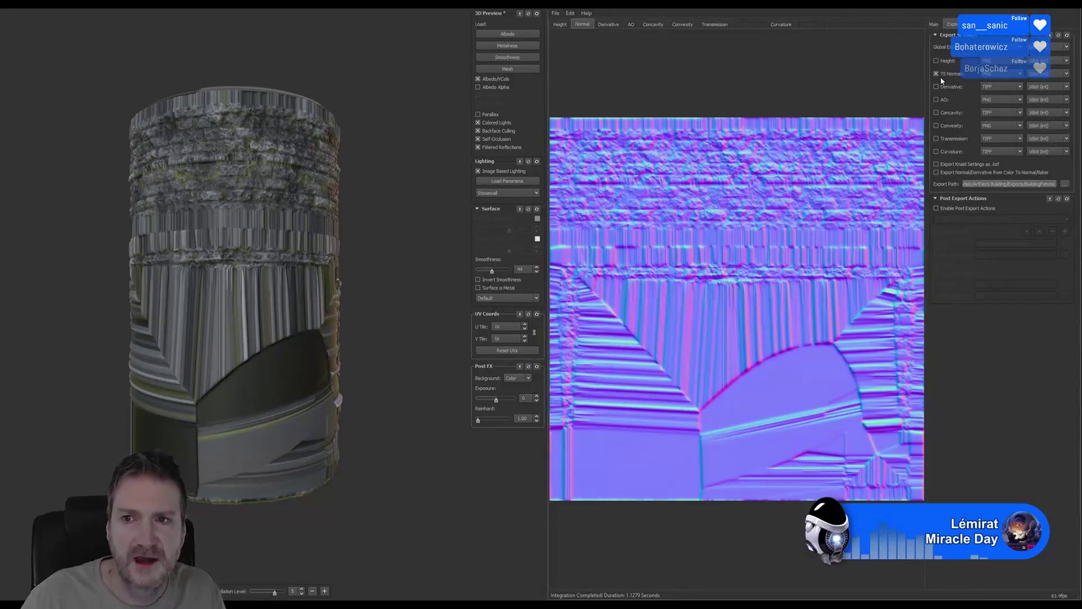
left_click(935, 25)
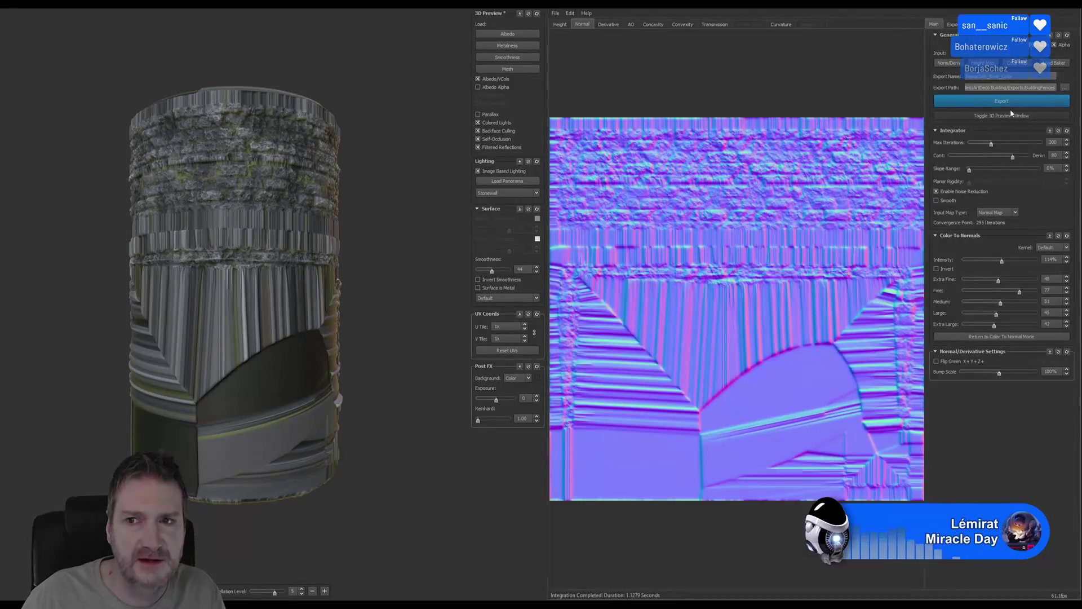
left_click(1001, 102)
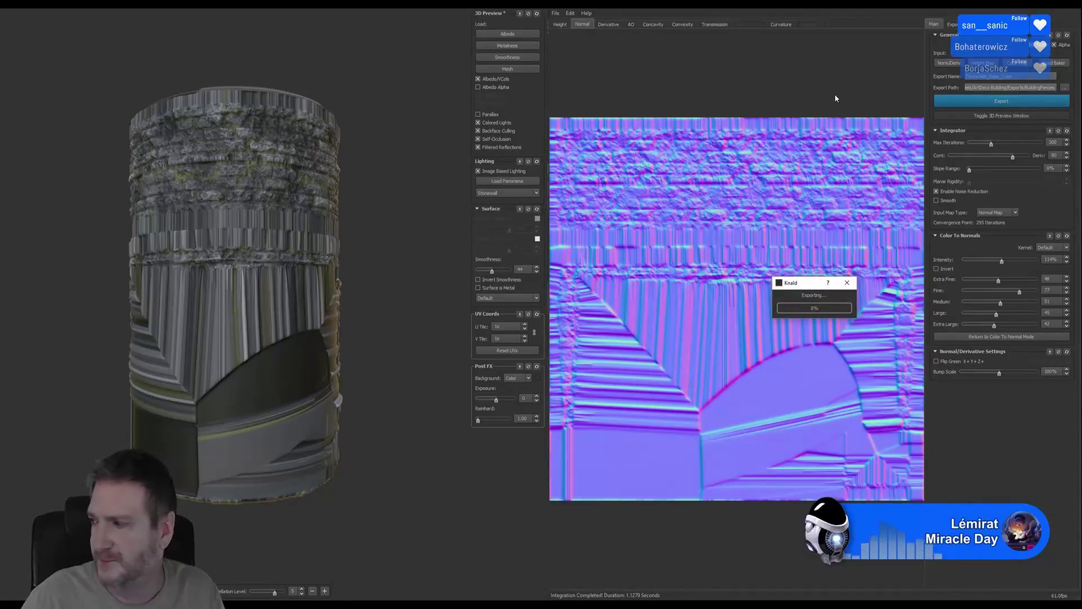
Switch back to Unreal Editor and open the FenceFrontLeft_MSH static mesh from the Building models folder
left_click(1032, 8)
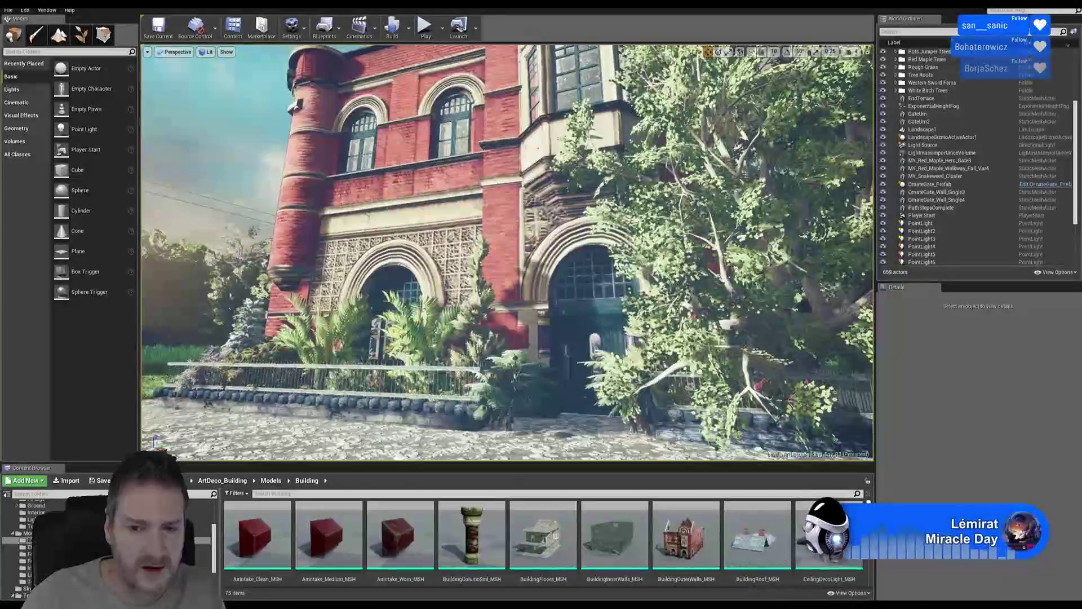
scroll(544, 543, "down", 6)
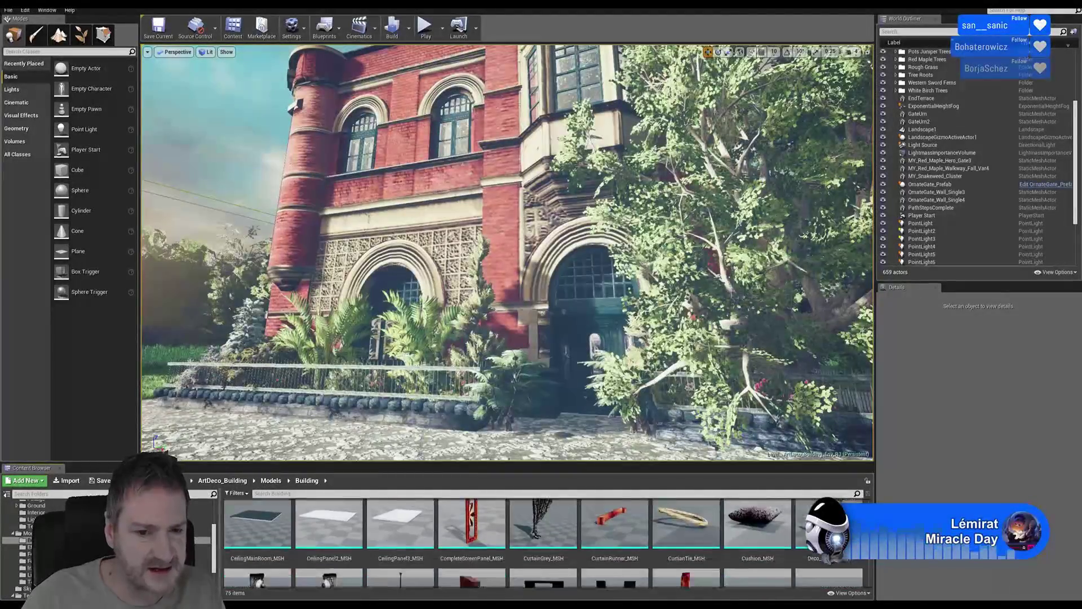
scroll(543, 543, "down", 4)
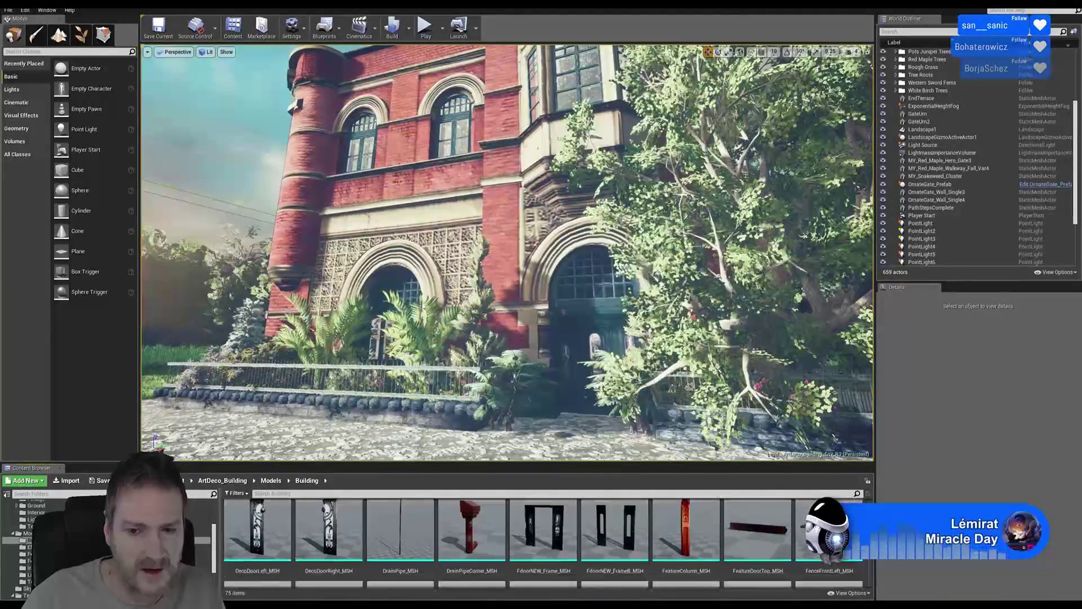
double_click(829, 527)
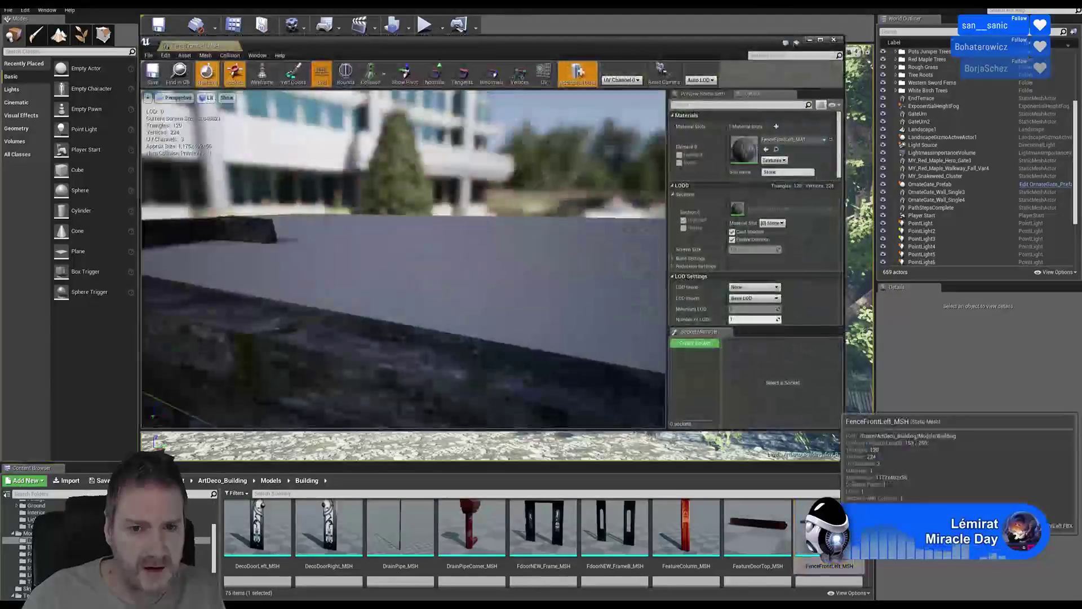
View the whole fence mesh and open its FenceFrontLeft_MAT material, showing the texture sample nodes and material inputs
left_click_drag(320, 367, 313, 410)
double_click(748, 158)
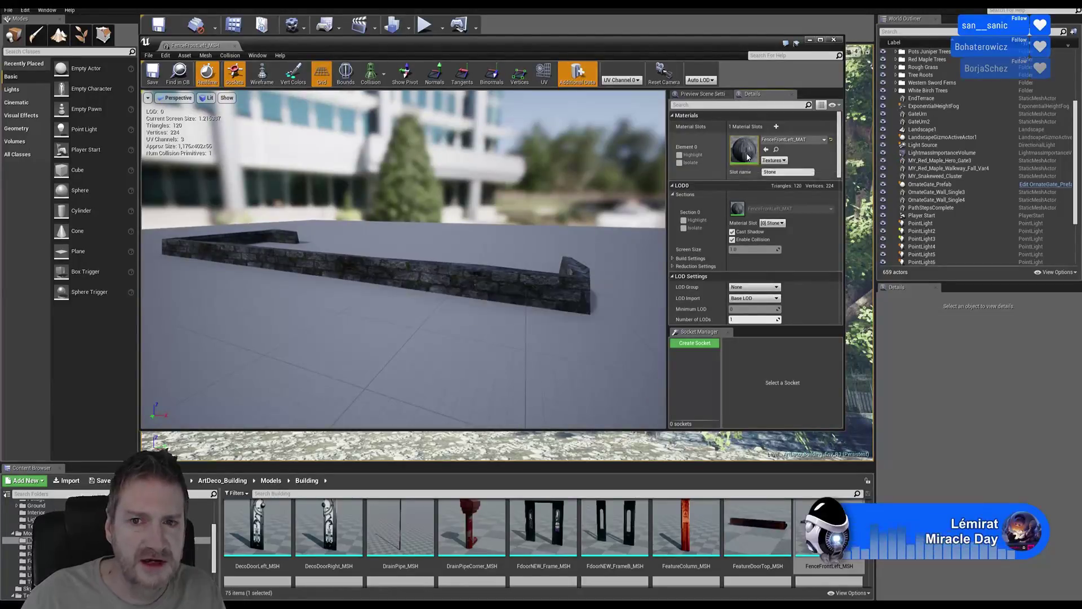
right_click_drag(555, 249, 645, 184)
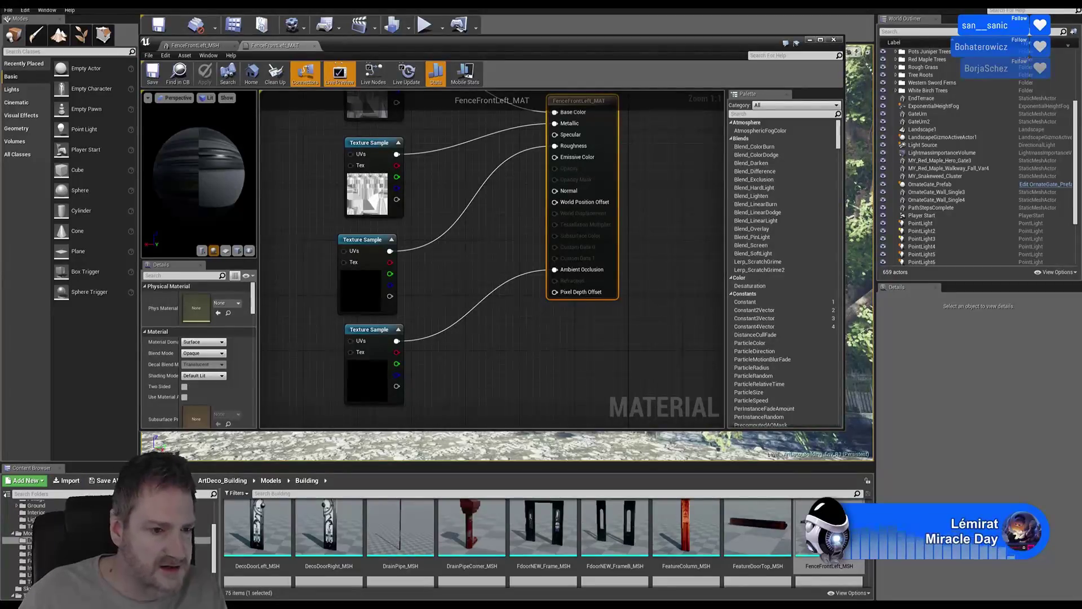
Show the Building textures folder and check which texture the base color sample in FenceFrontLeft_MAT uses
left_click(34, 561)
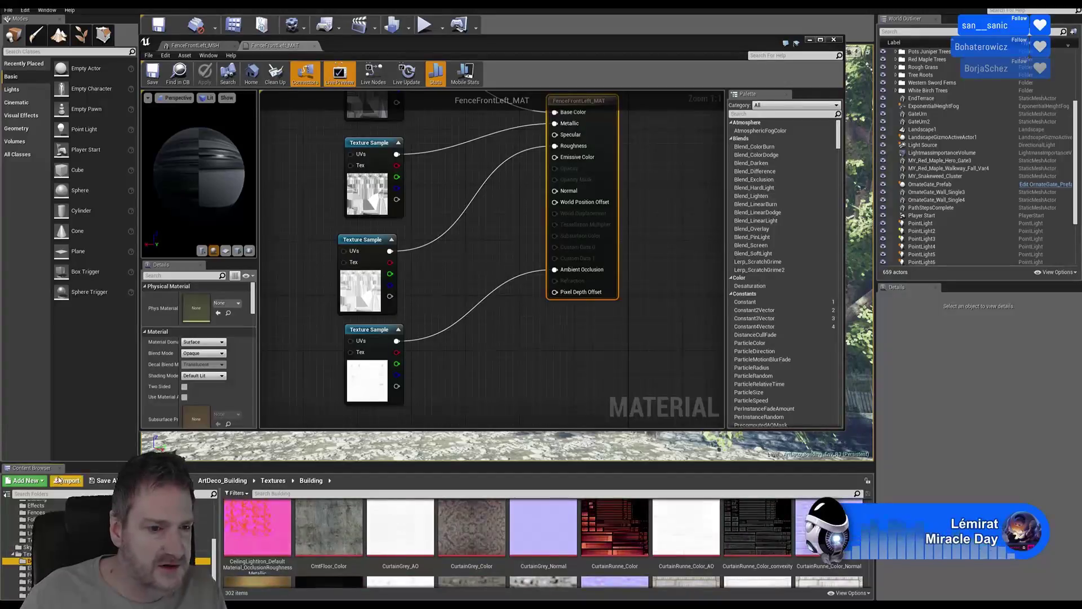
right_click_drag(460, 233, 483, 314)
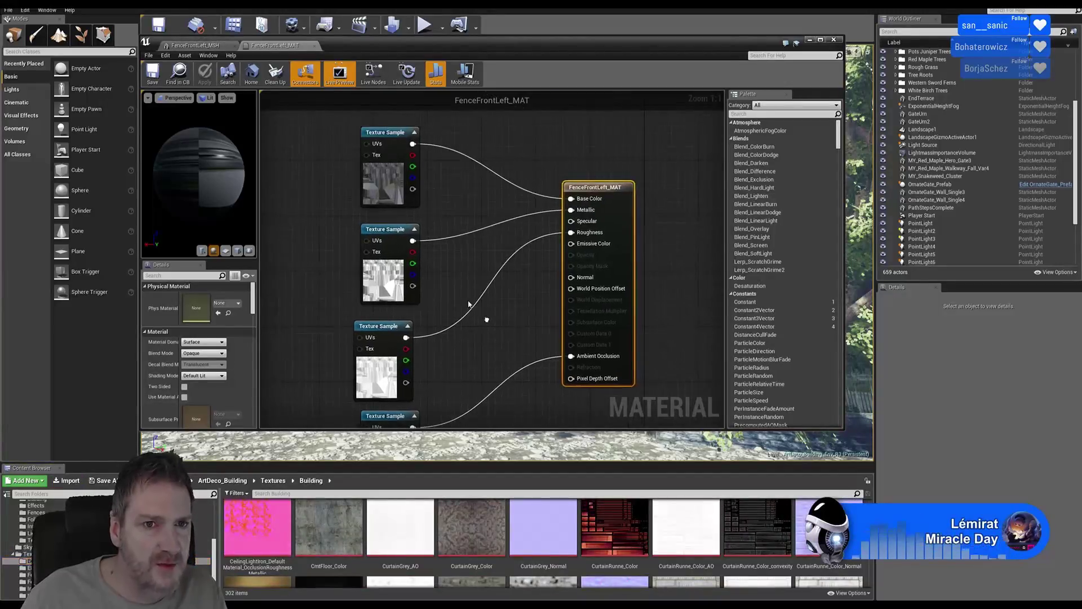
left_click(383, 181)
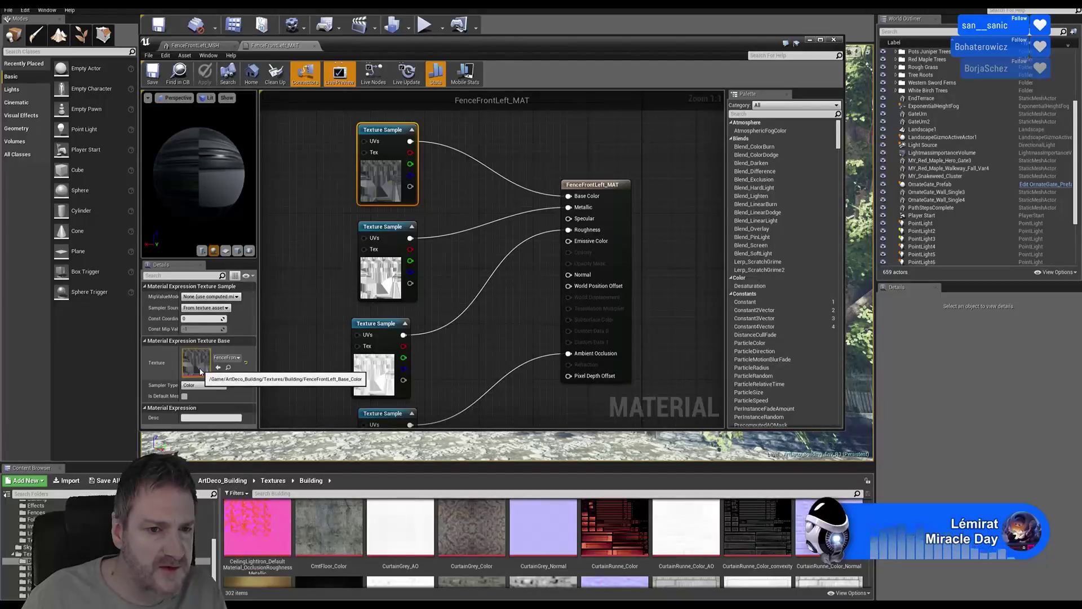
Import FenceFrontLeft_Base_Color_Normal.png from E:\UE4 Projects\Models\ArtDeco Building\Exports\BuildingFences into the Building textures folder
left_click(68, 481)
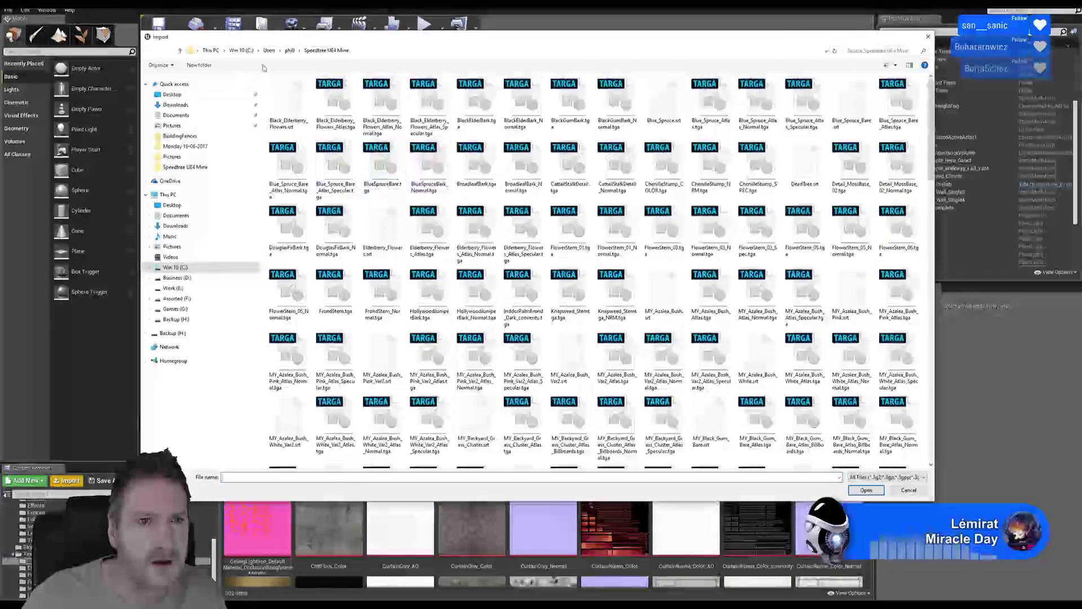
left_click(180, 290)
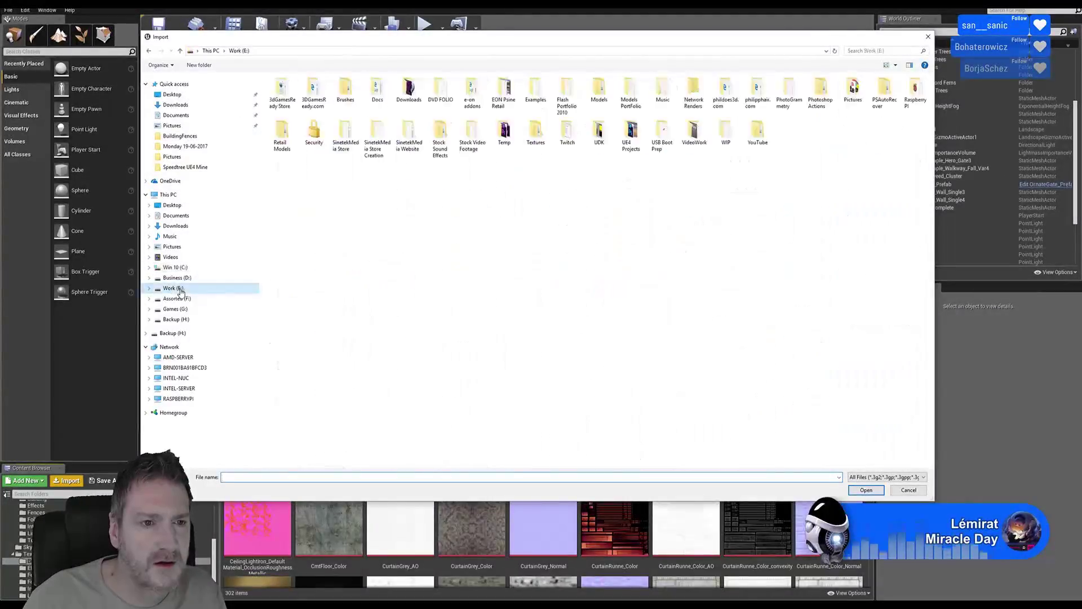
double_click(631, 133)
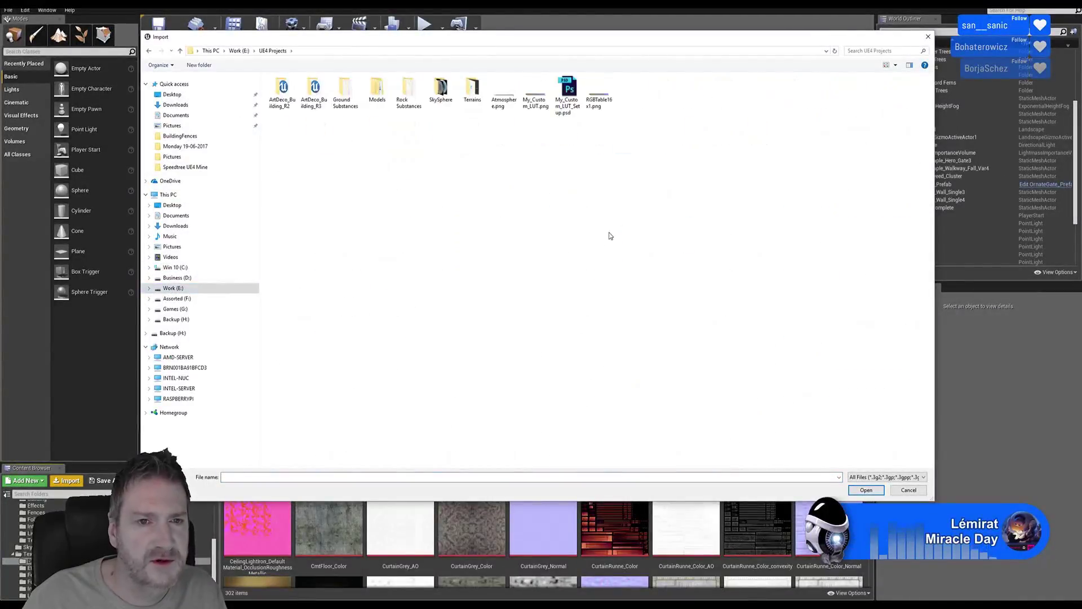
double_click(383, 103)
double_click(284, 90)
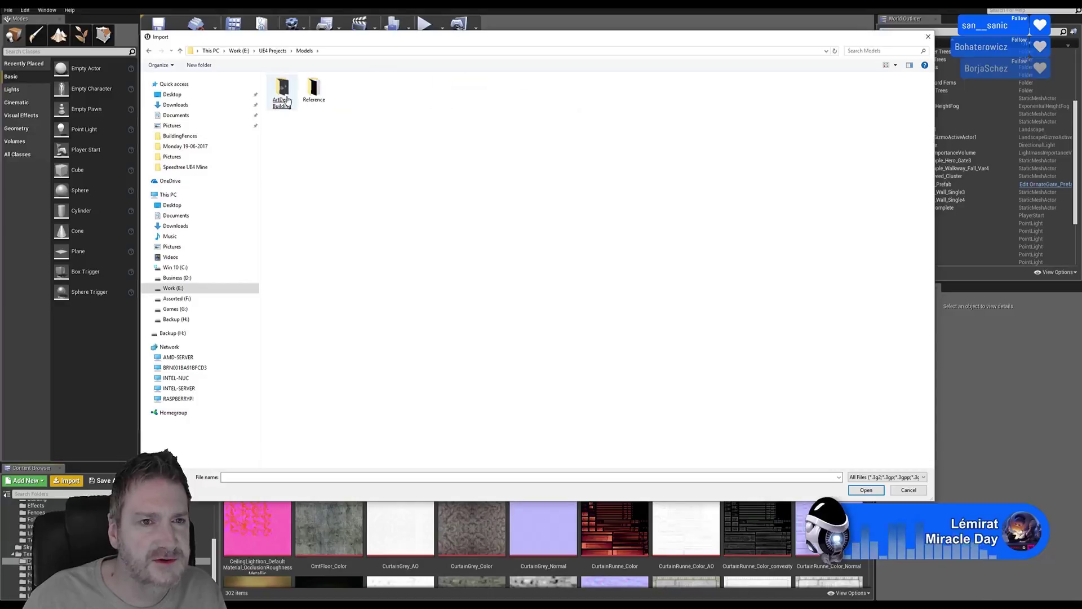
double_click(317, 95)
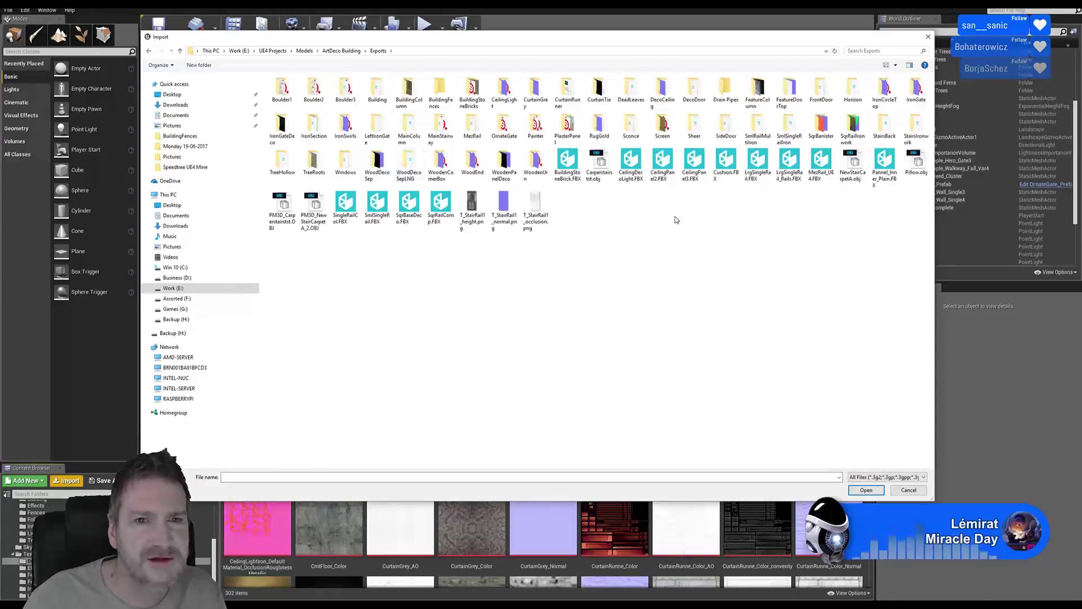
double_click(441, 91)
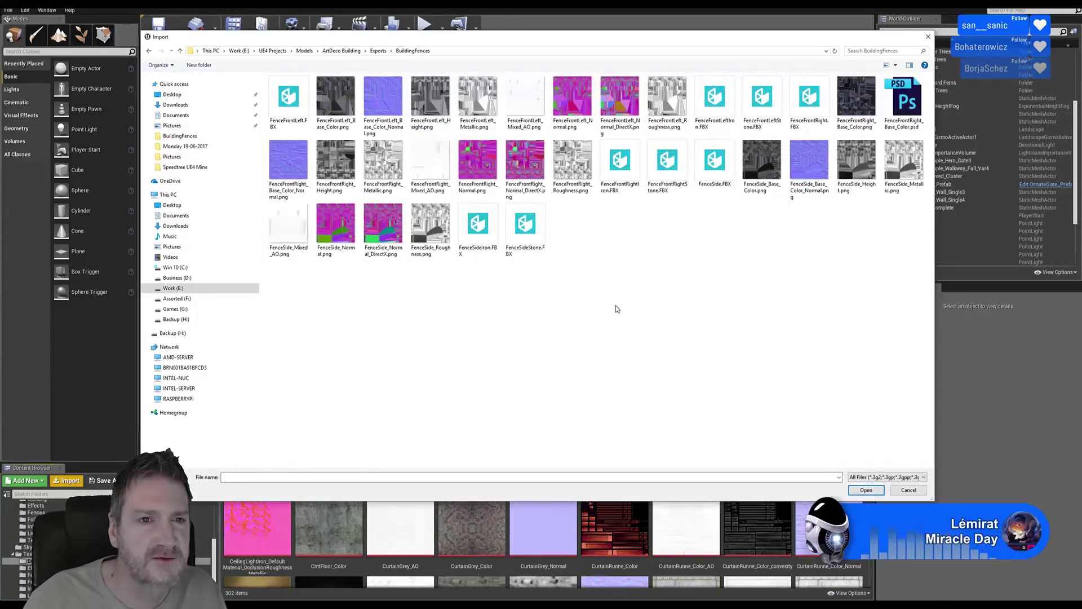
left_click(386, 106)
left_click(387, 106)
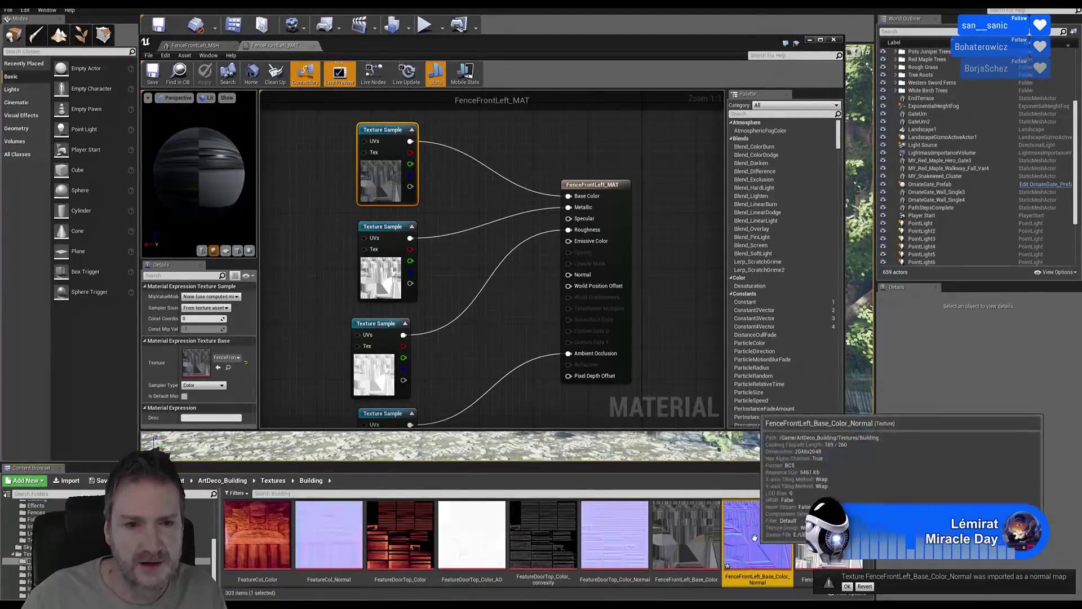
Add FenceFrontLeft_Base_Color_Normal to the material graph and place it between the metallic and roughness samples, shifting the roughness and ambient occlusion samples down
left_click_drag(758, 536, 298, 302)
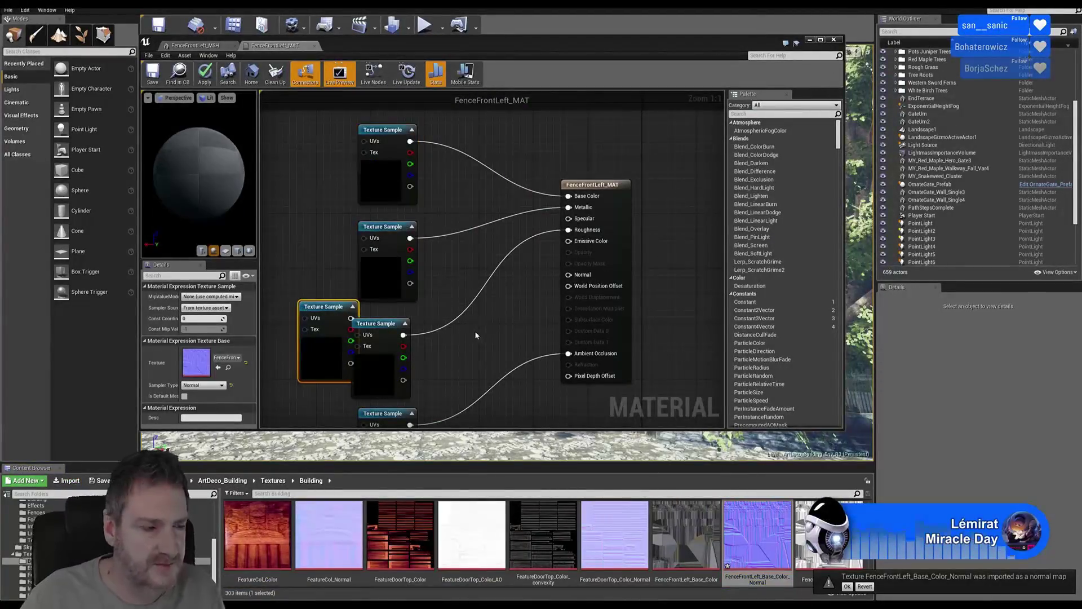
right_click_drag(475, 335, 538, 241)
left_click(448, 239)
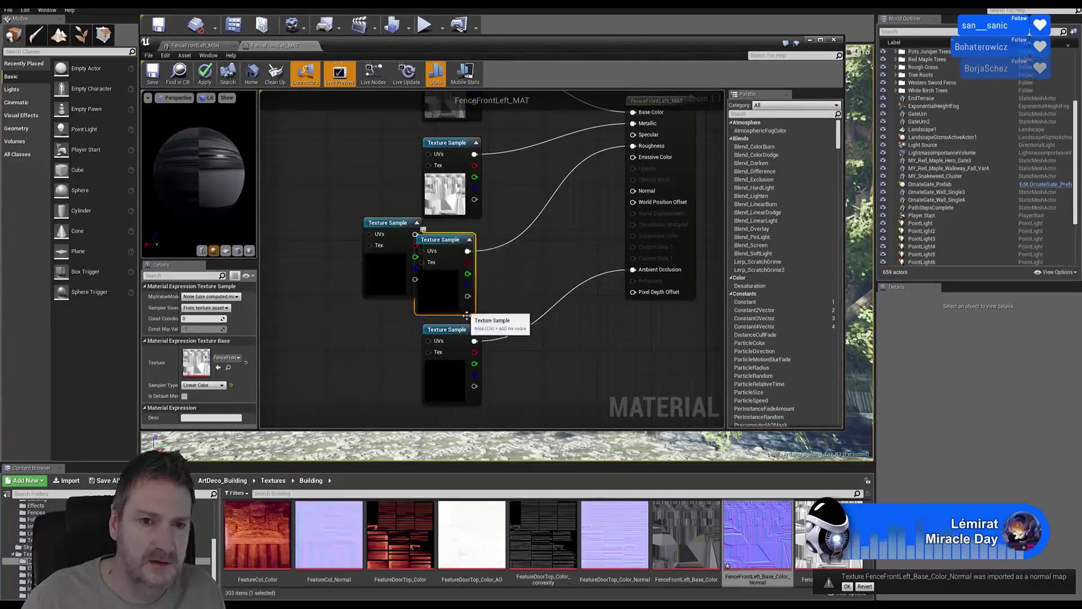
left_click(460, 329, "ctrl")
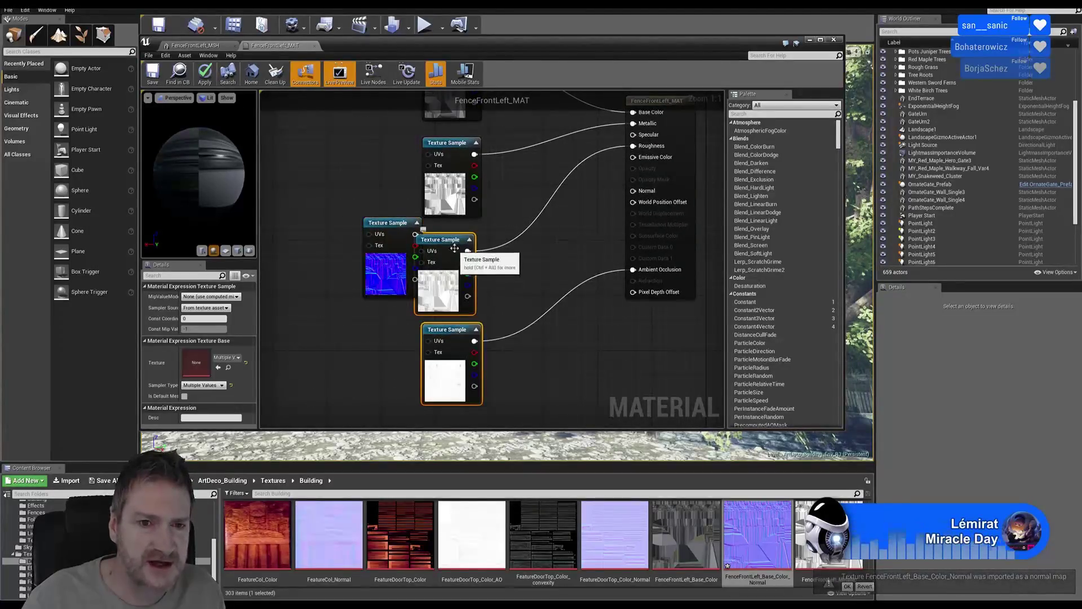
left_click_drag(454, 248, 456, 353)
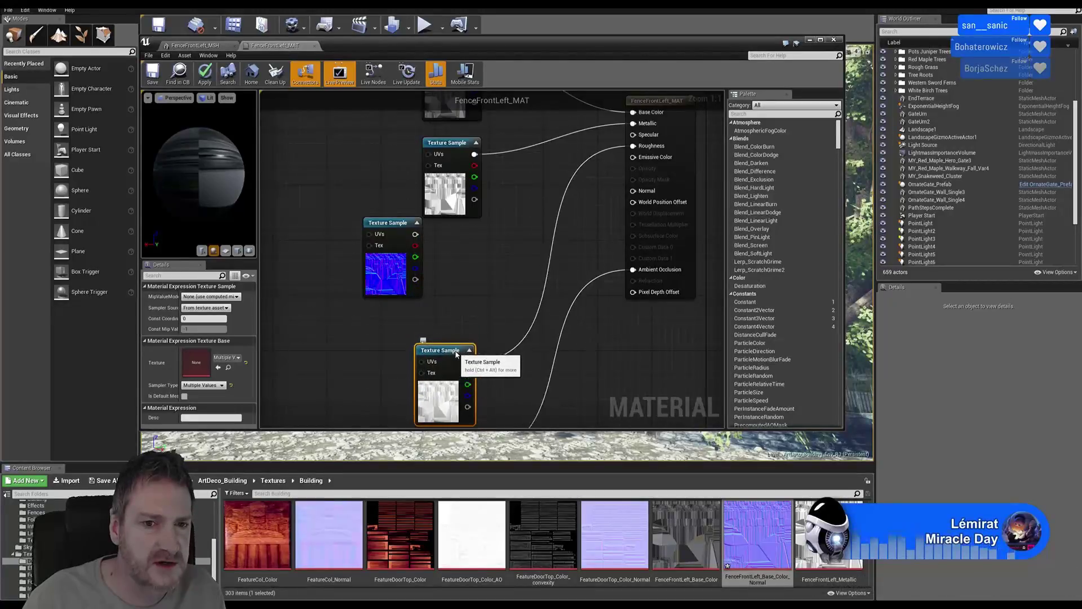
left_click_drag(396, 225, 447, 248)
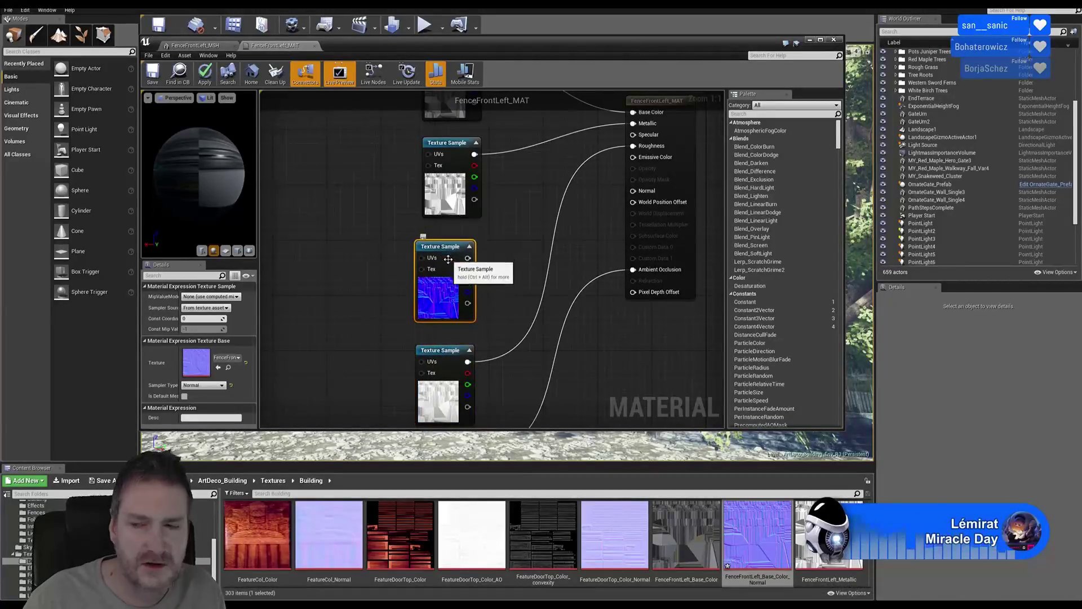
Connect the new normal texture sample to the Normal input of FenceFrontLeft_MAT, apply the change, and close the material and mesh editors
right_click_drag(488, 225, 370, 252)
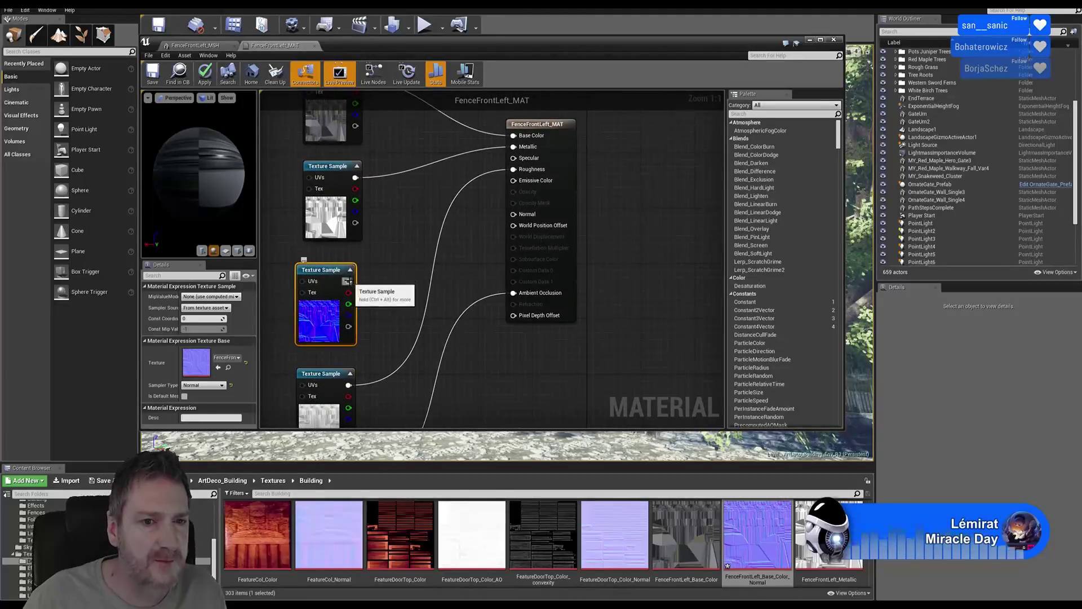
left_click_drag(349, 281, 514, 214)
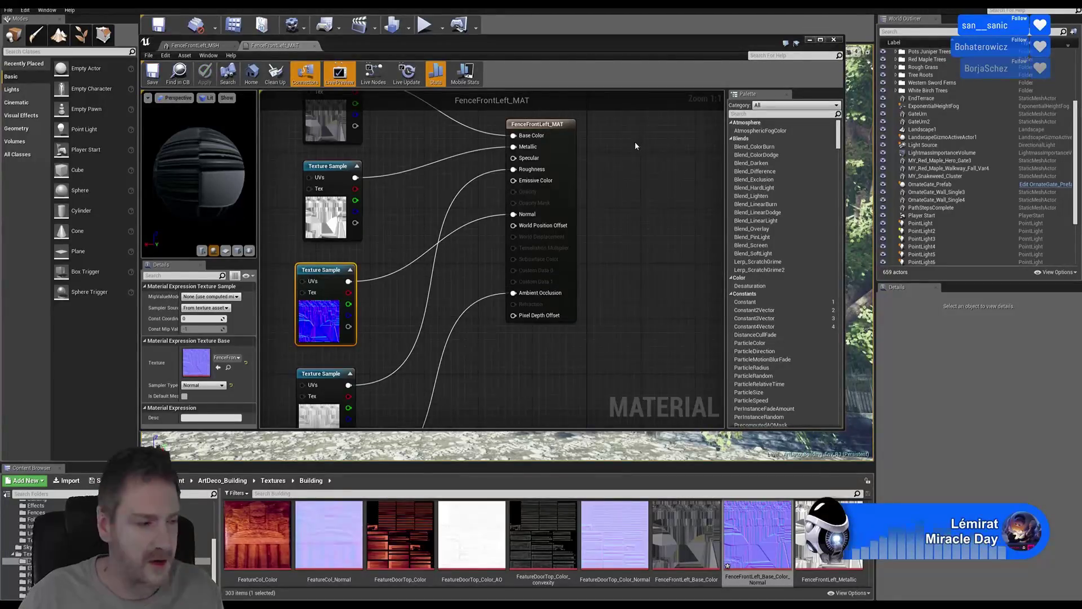
left_click(314, 45)
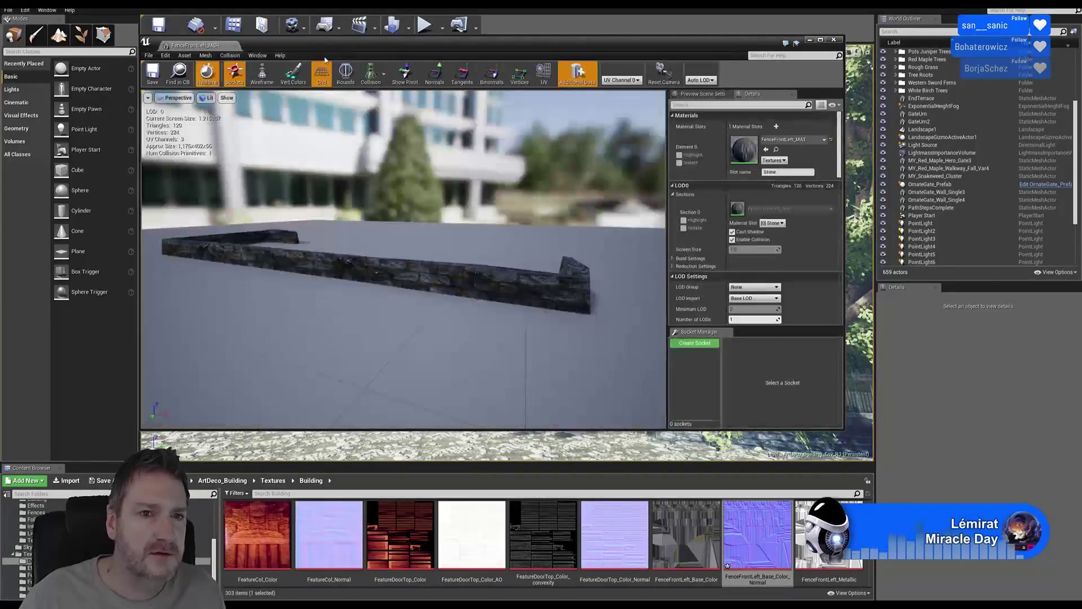
left_click(833, 40)
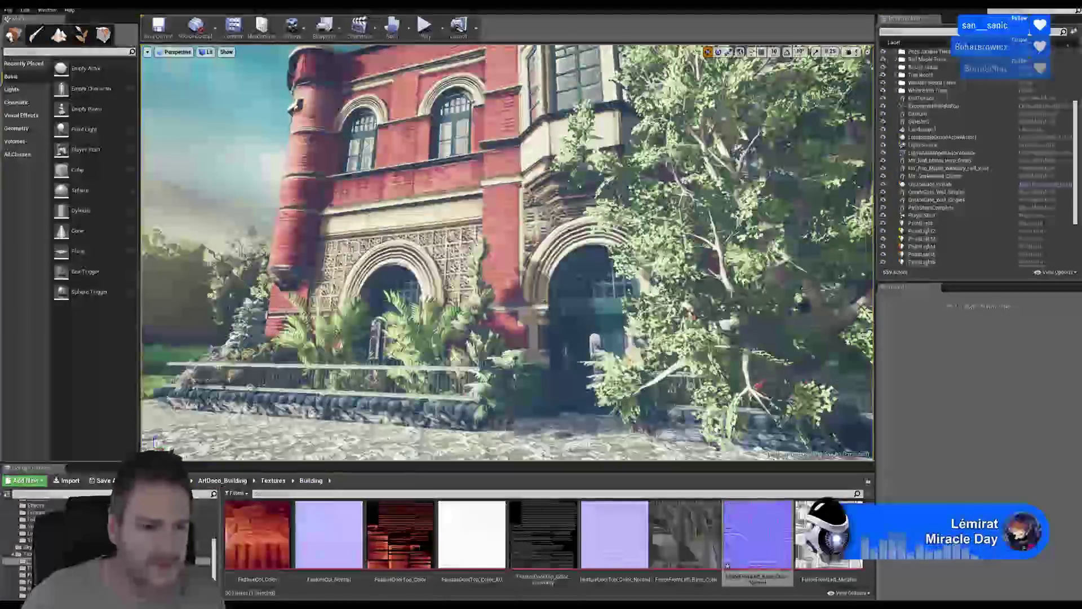
Open FenceFrontRight_MSH from the Building models folder and check the Normal connection in its FenceFrontRight1_MAT material, closing the editor when done
left_click_drag(215, 555, 216, 536)
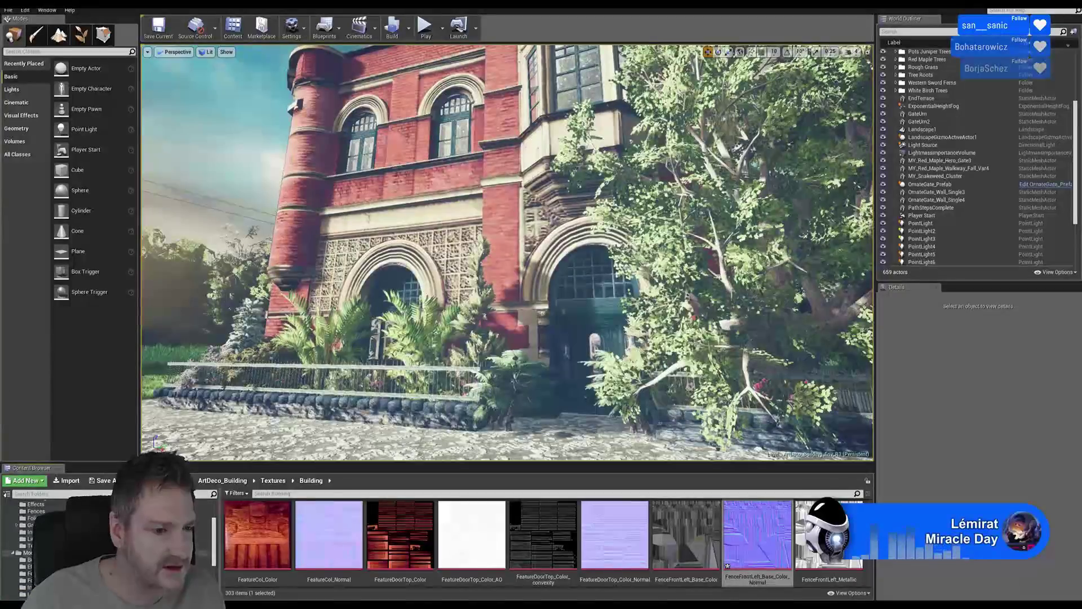
left_click(37, 560)
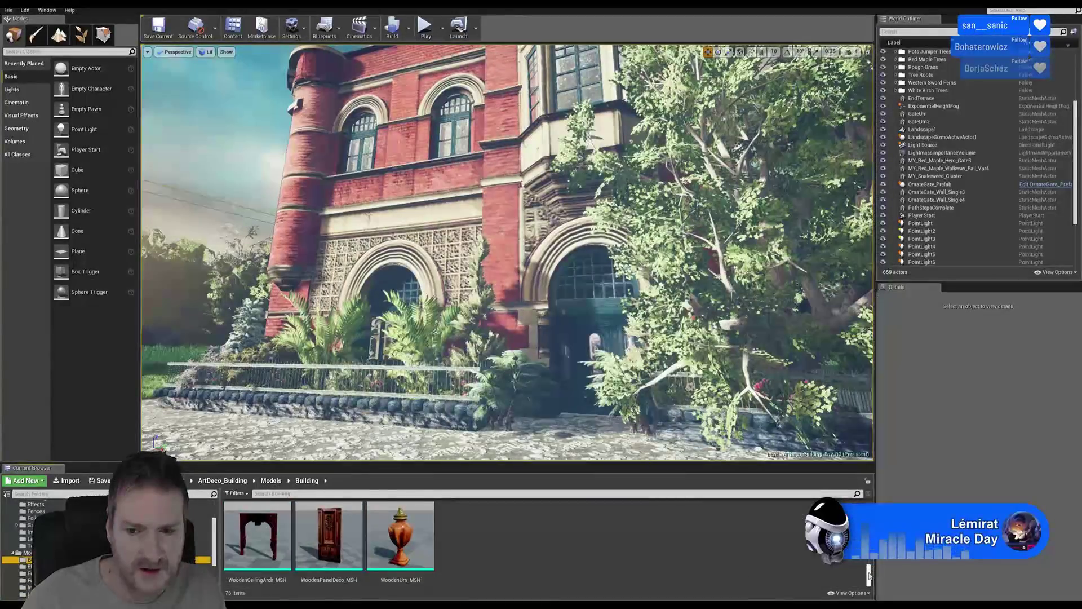
left_click_drag(869, 576, 870, 542)
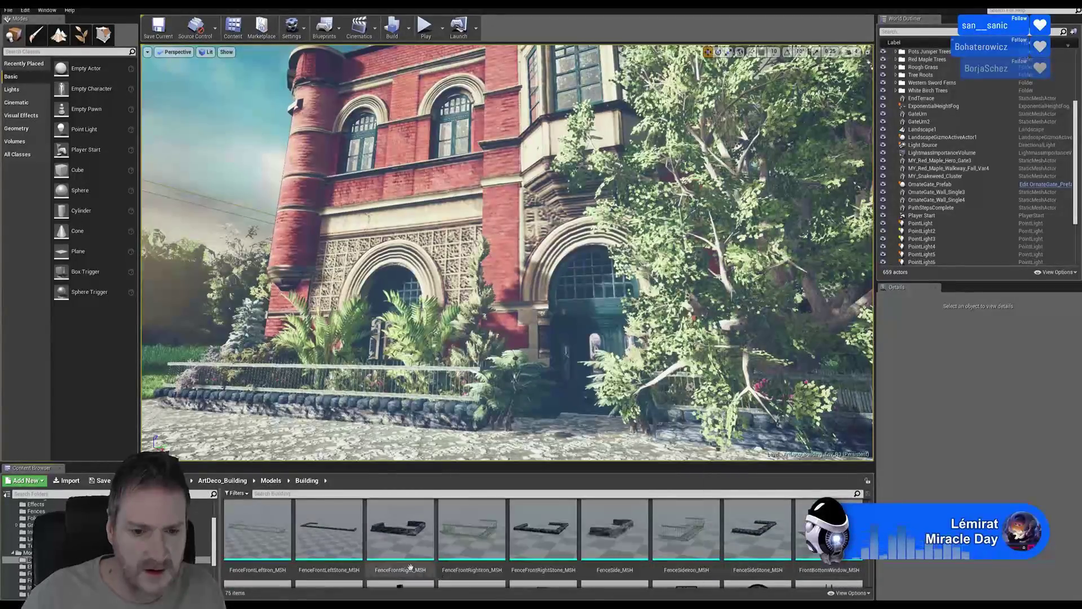
double_click(405, 532)
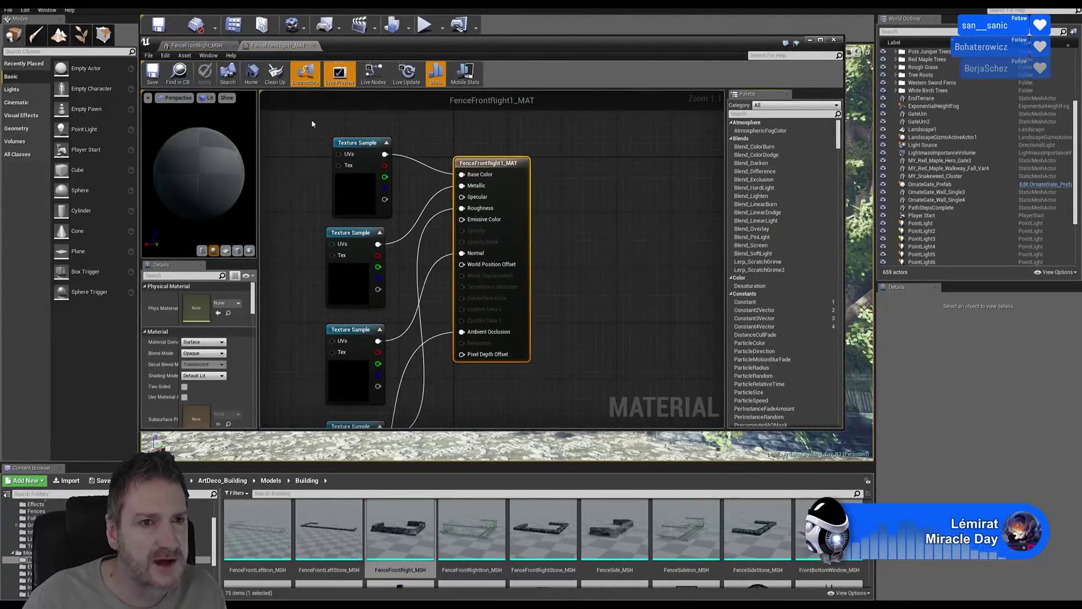
left_click(835, 41)
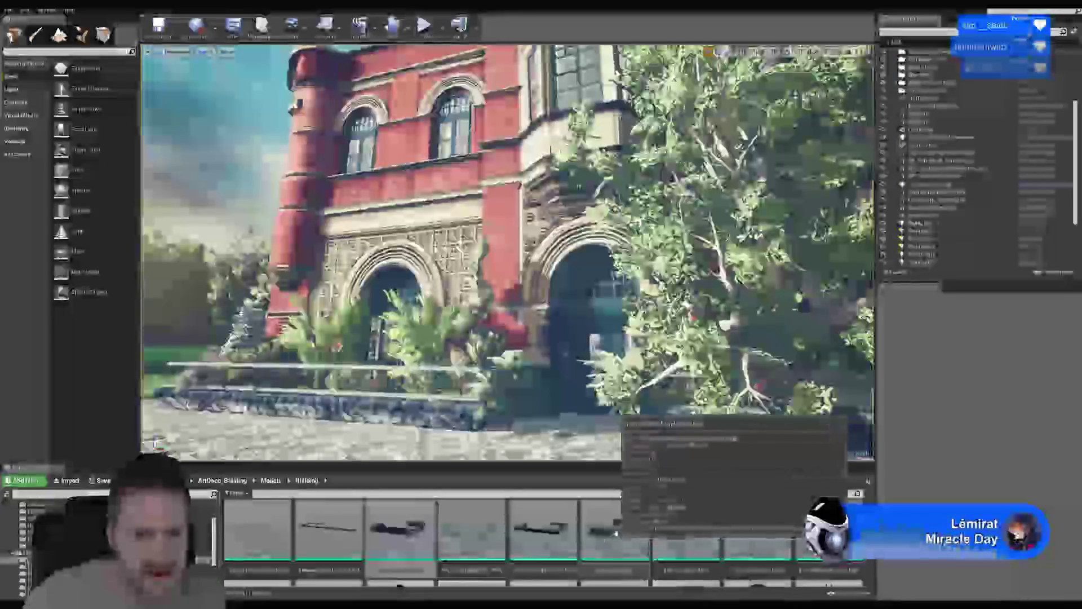
Open the FenceSide_MSH mesh and its FenceSide_MAT material, and select the base color texture sample
double_click(637, 556)
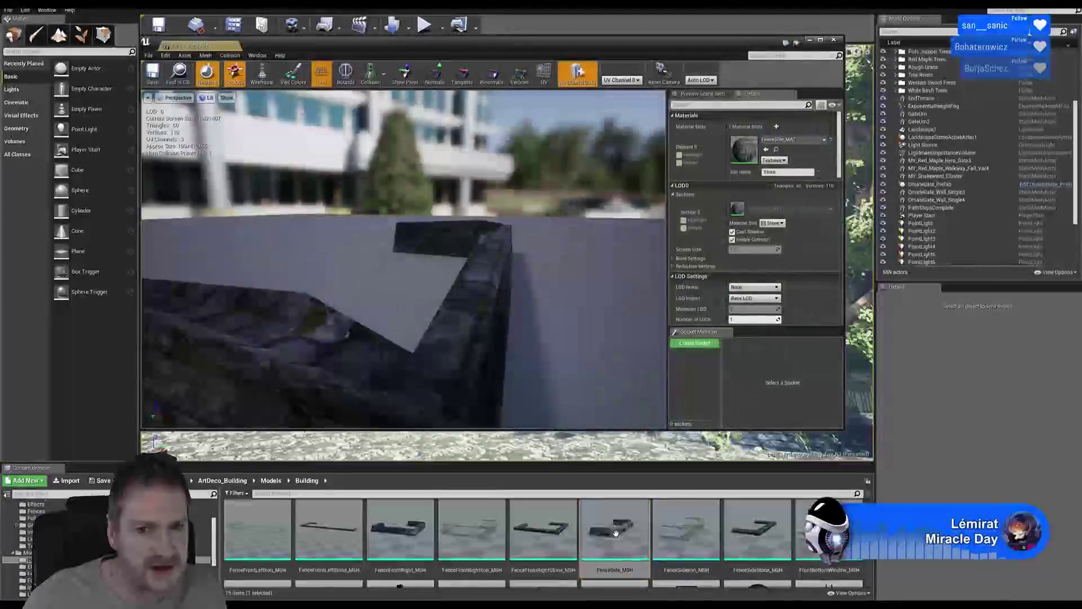
right_click_drag(569, 338, 550, 345)
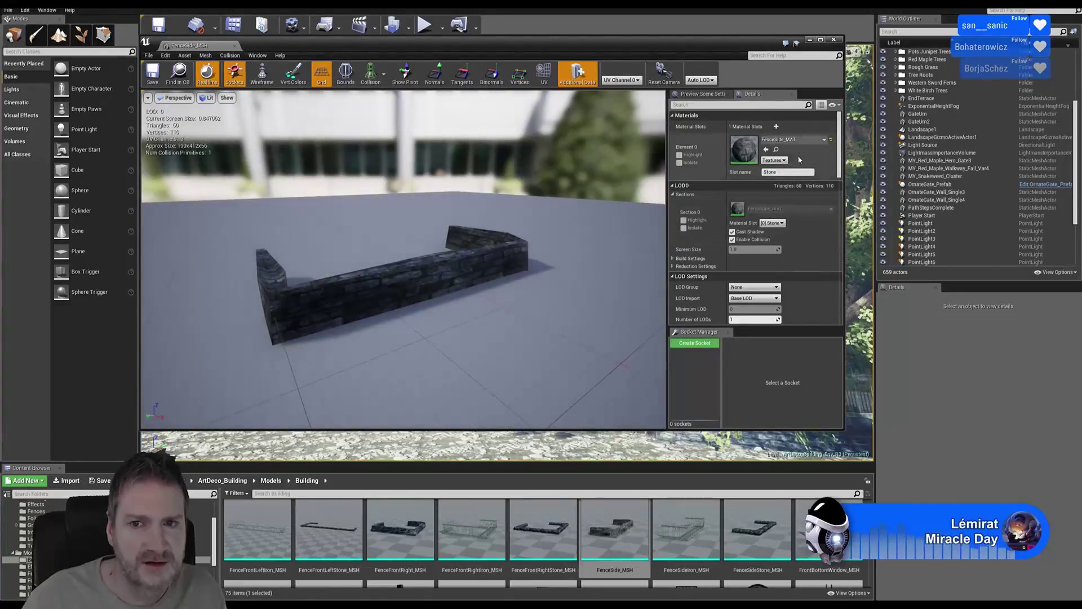
double_click(750, 150)
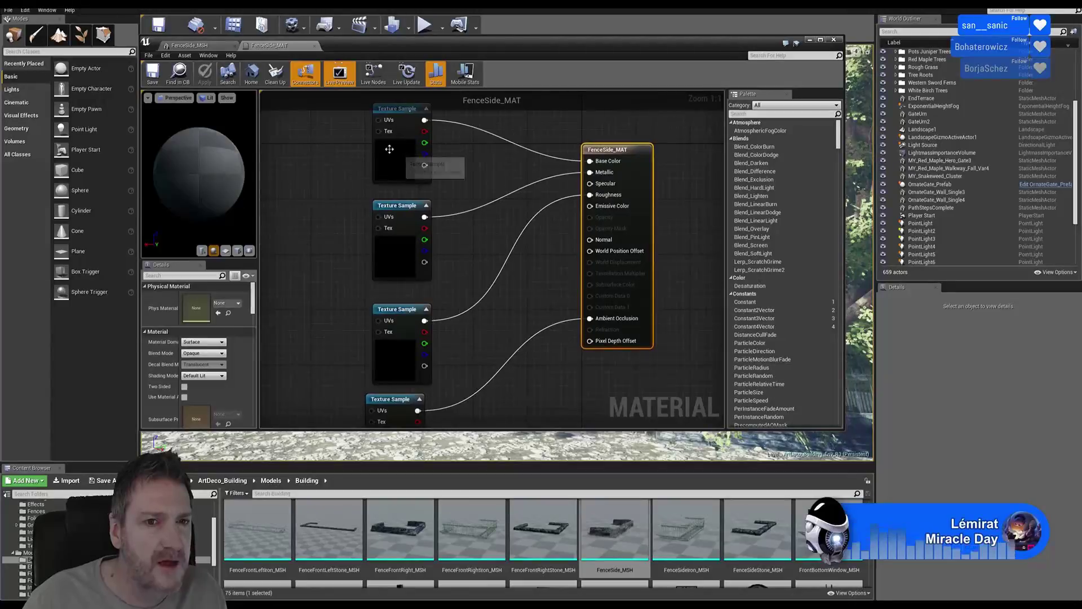
left_click(388, 149)
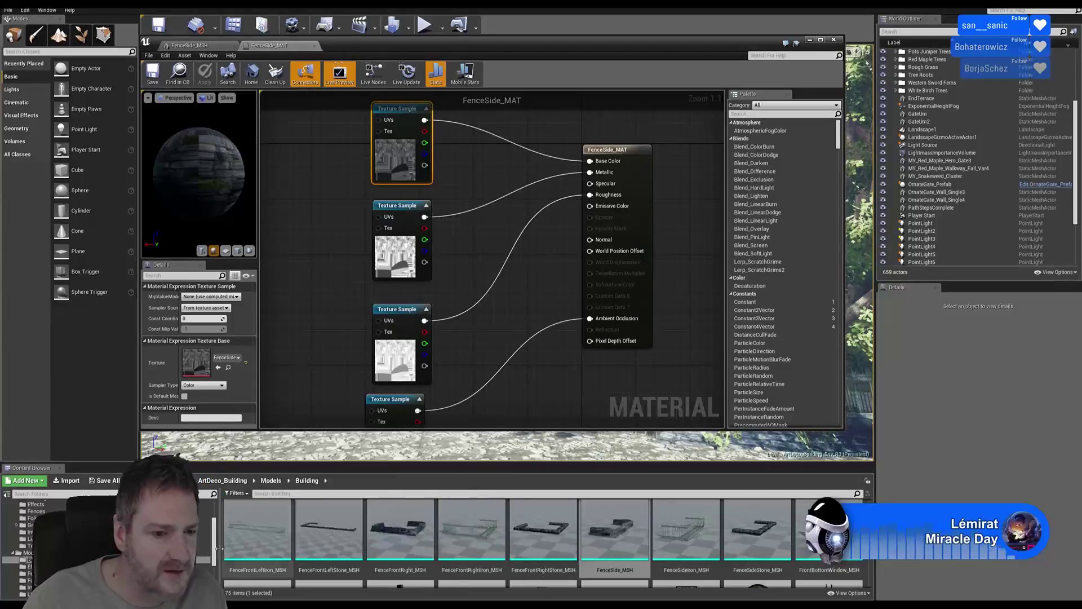
Import FenceSide_Base_Color_Normal.png from the BuildingFences folder into the Building textures folder
left_click_drag(214, 552, 220, 578)
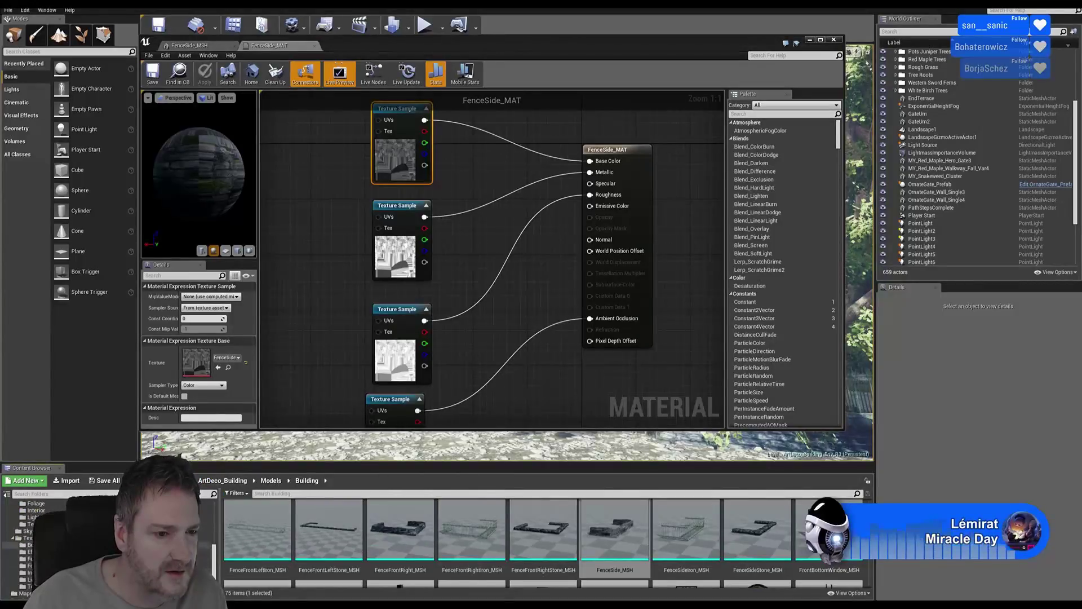
left_click(39, 545)
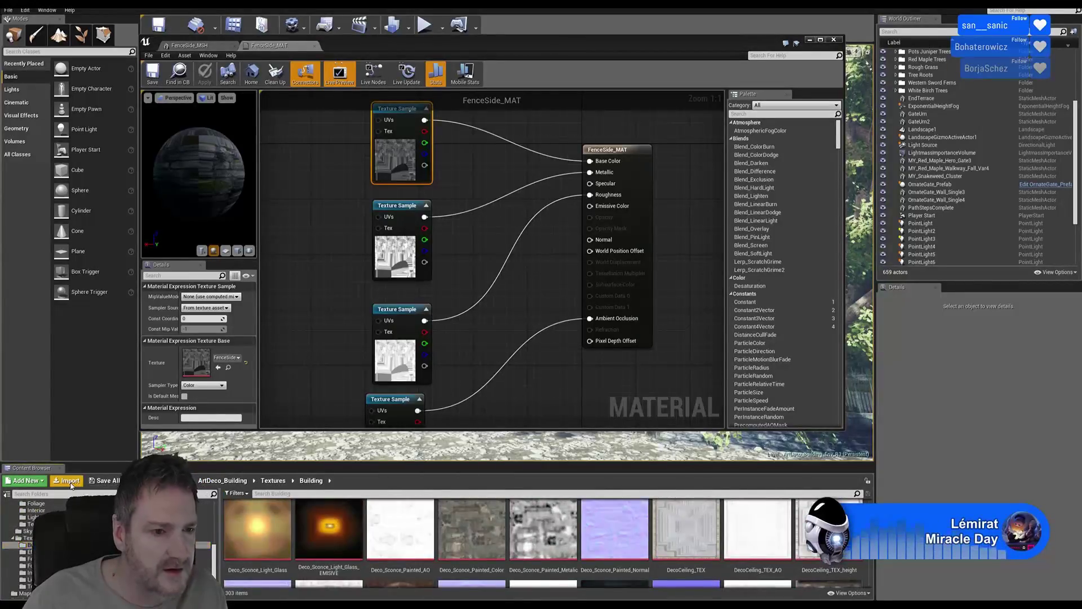
left_click(69, 481)
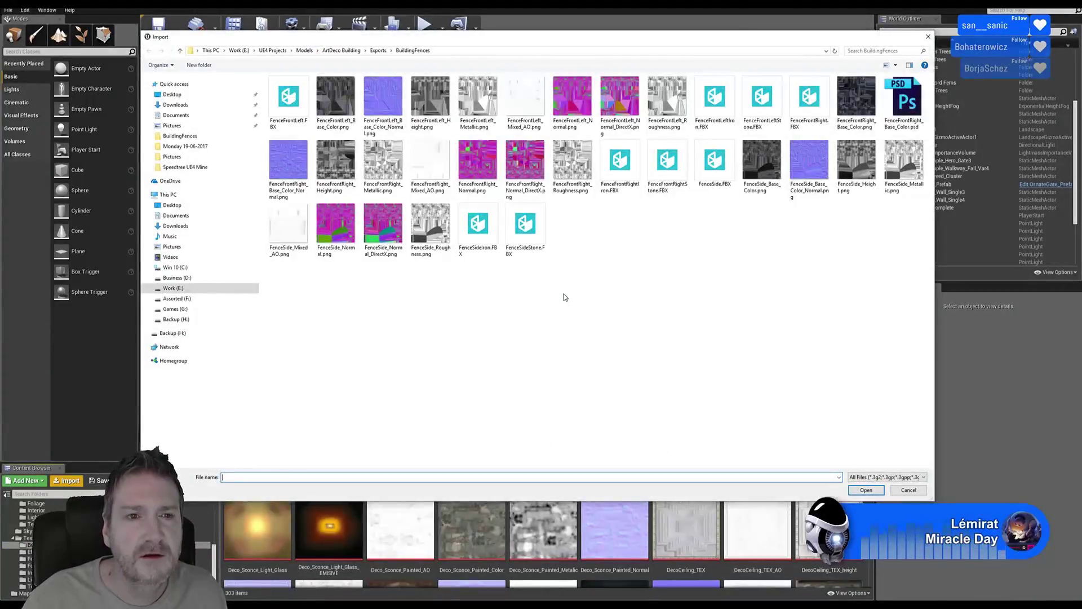
double_click(809, 170)
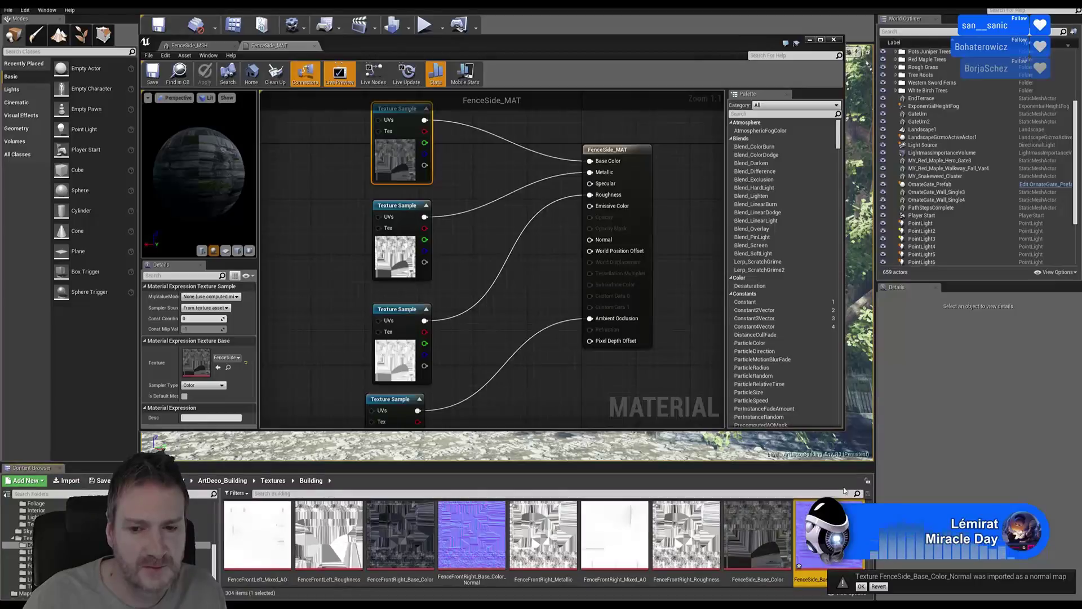
Add the FenceSide_Base_Color_Normal texture to the FenceSide_MAT graph and move the roughness and ambient occlusion samples down to make room
left_click_drag(829, 538, 293, 303)
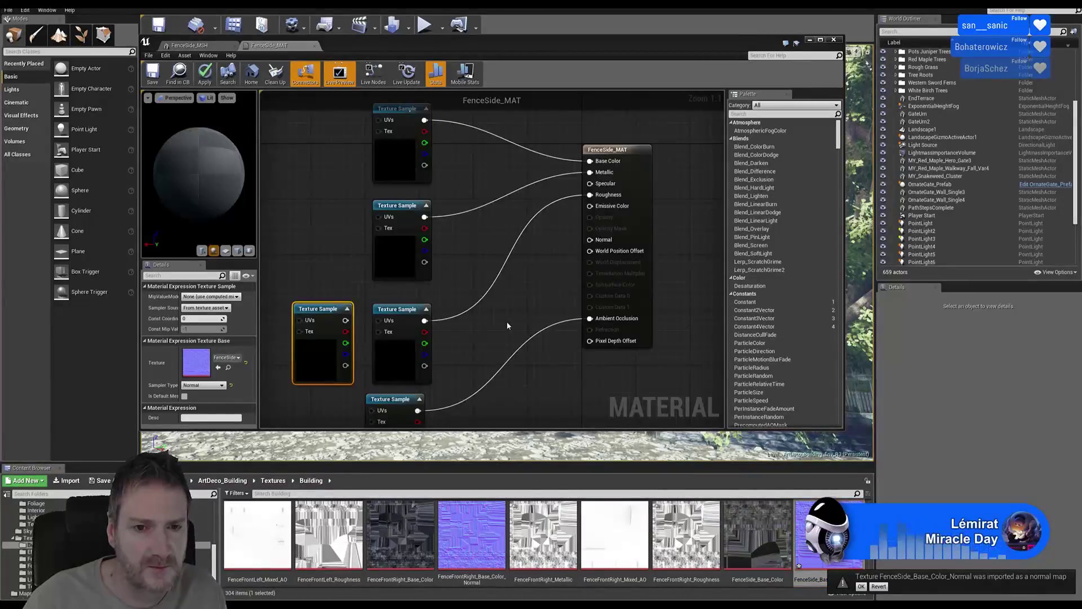
right_click_drag(507, 325, 546, 250)
left_click(445, 254)
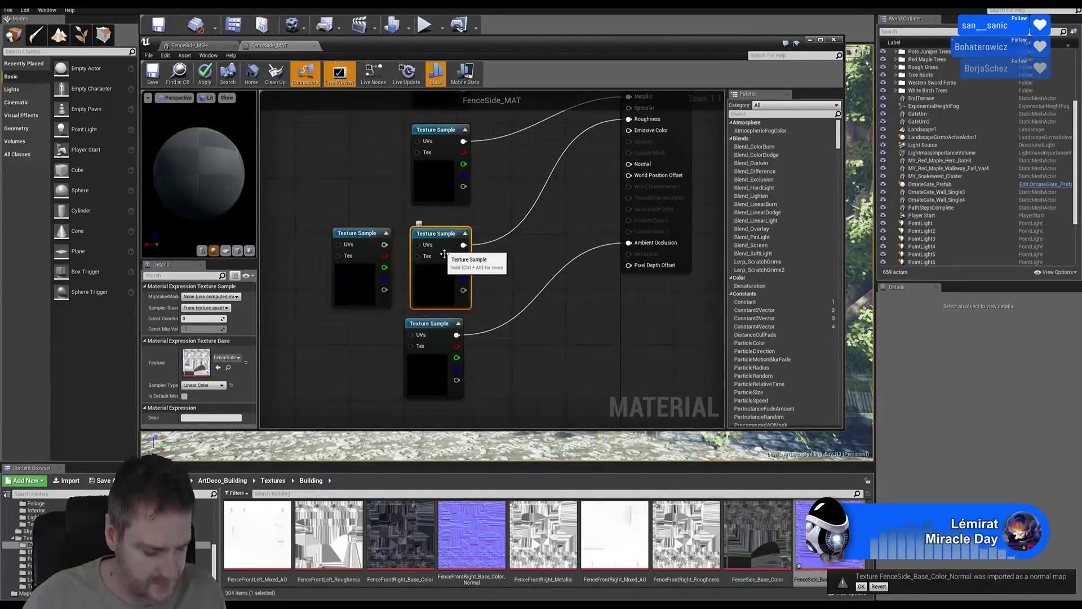
left_click(445, 337, "ctrl")
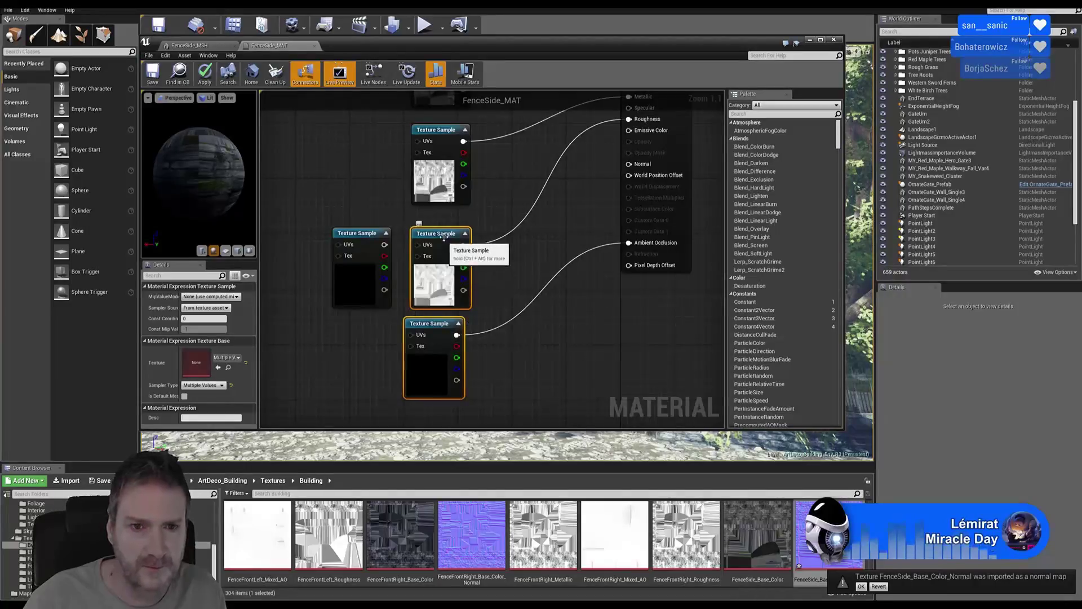
left_click_drag(444, 237, 445, 348)
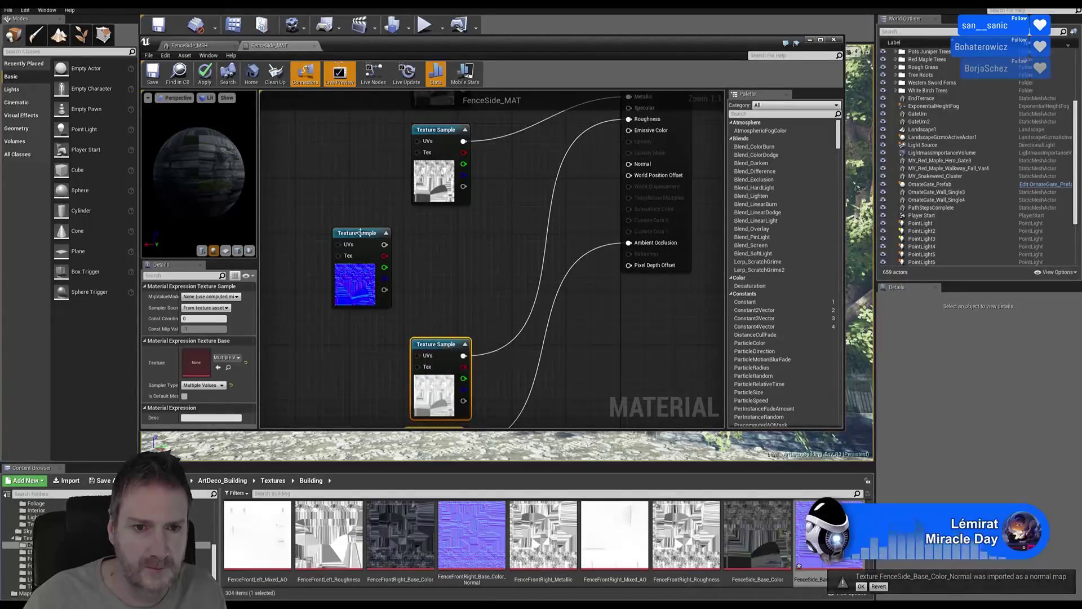
Connect the new normal texture sample to the Normal input of FenceSide_MAT, save the material, check the FenceSide_MSH mesh, and close the editors
left_click_drag(361, 232, 629, 164)
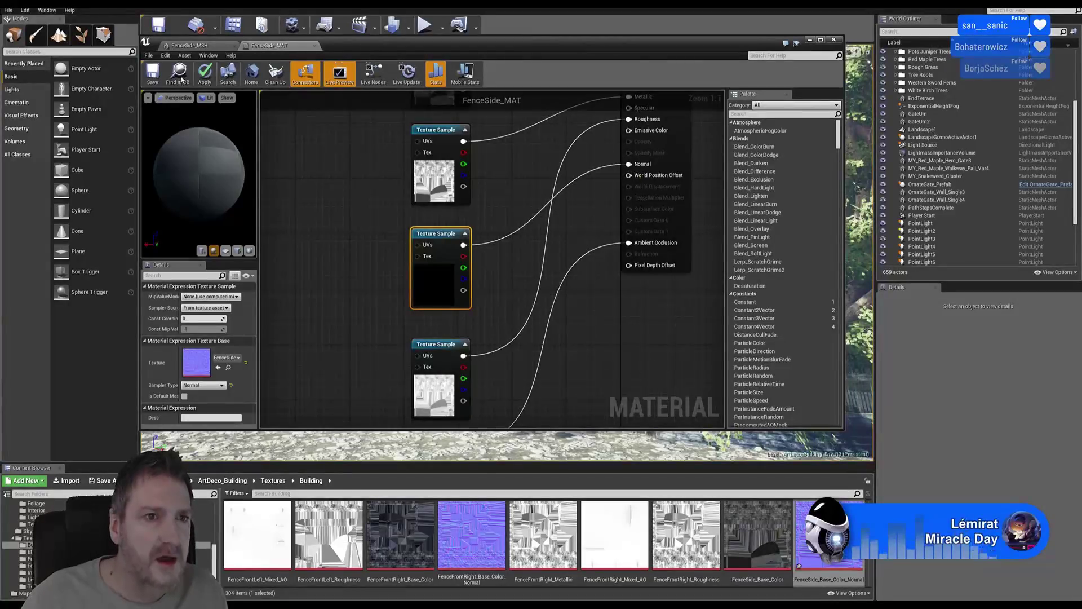
left_click(154, 77)
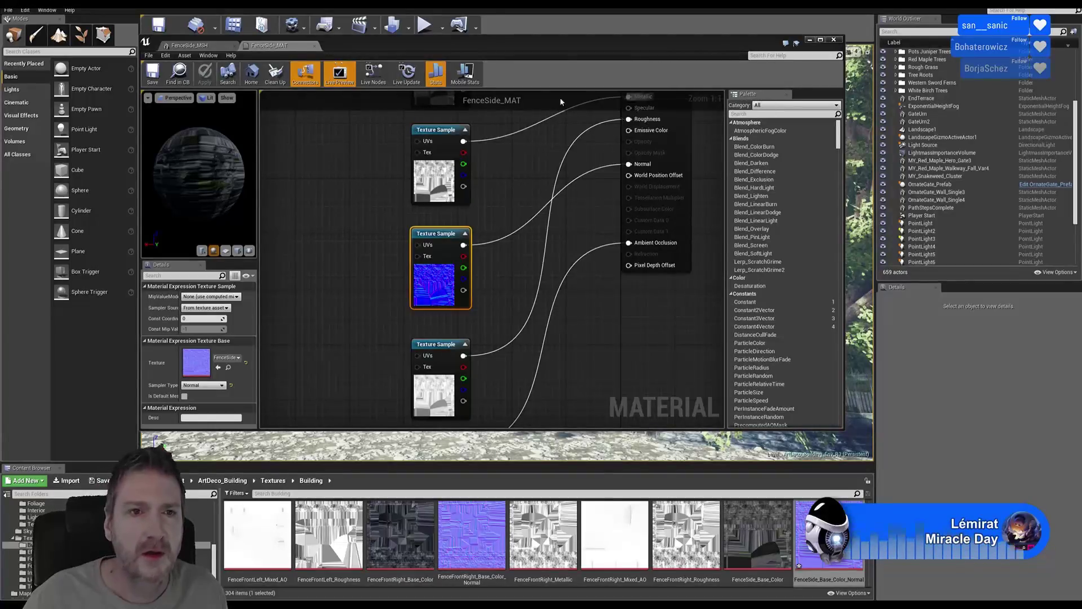
left_click(197, 47)
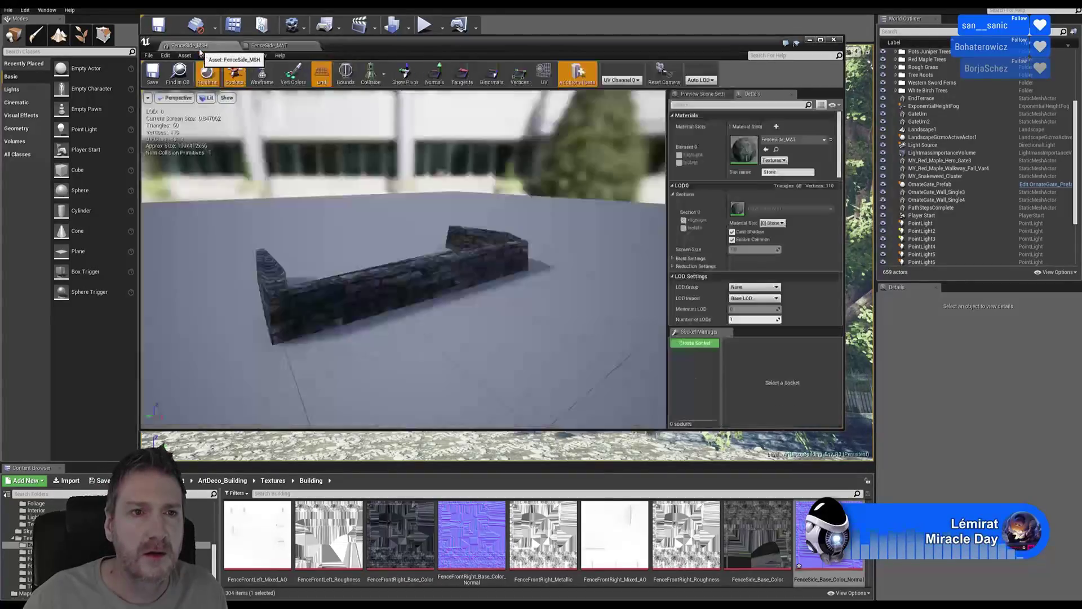
left_click(834, 40)
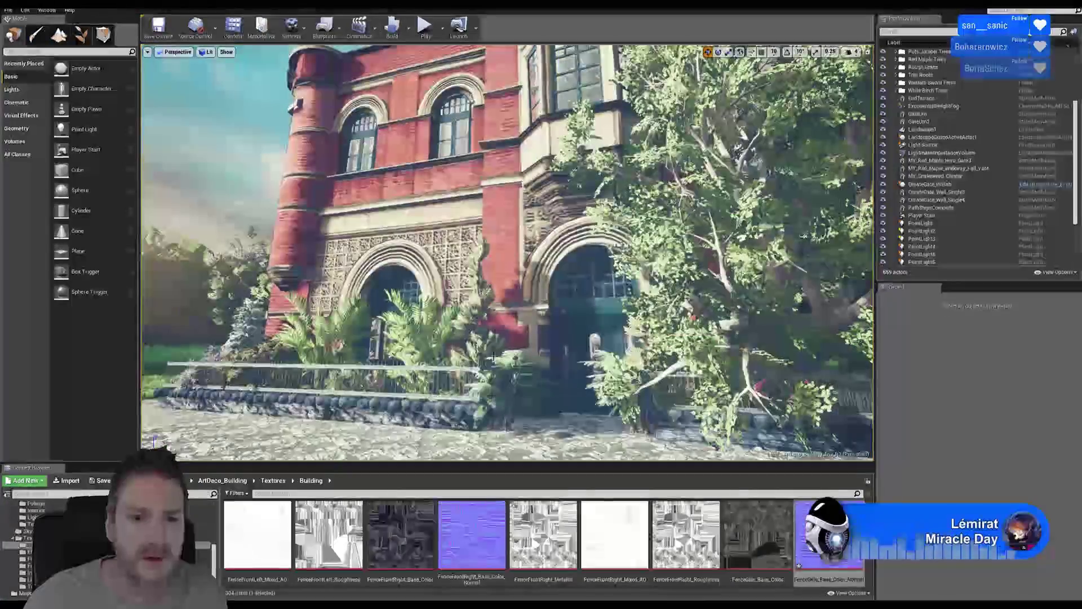
Fly around the building entrance and examine how the stone fence walls look on the front and sides
right_click_drag(491, 429, 412, 450)
key("w")
key("s")
key("w")
key("w")
key("a")
key("w")
key("q")
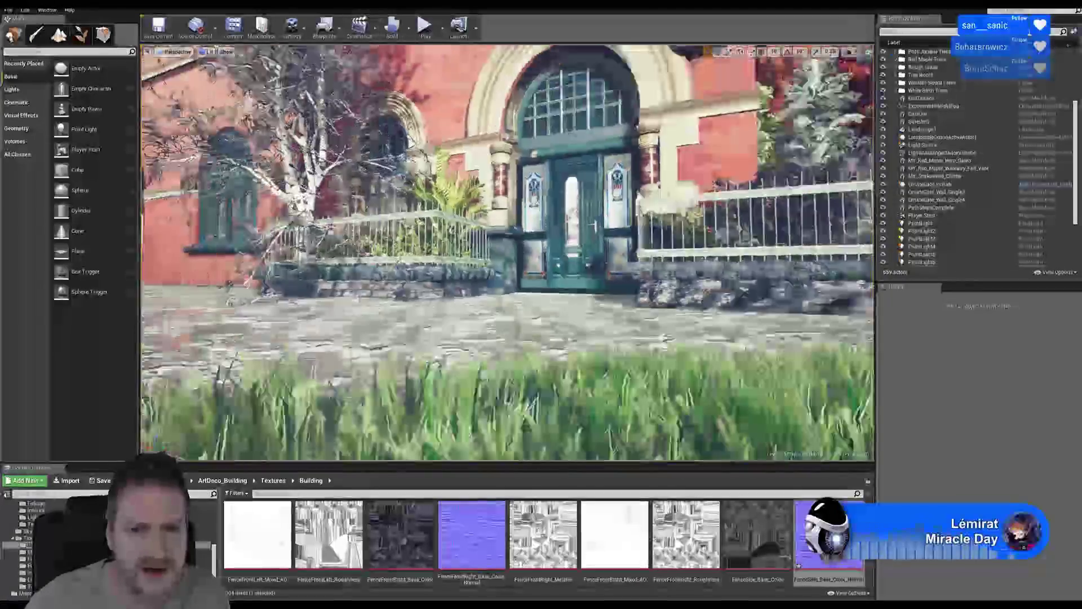
key("d")
key("w")
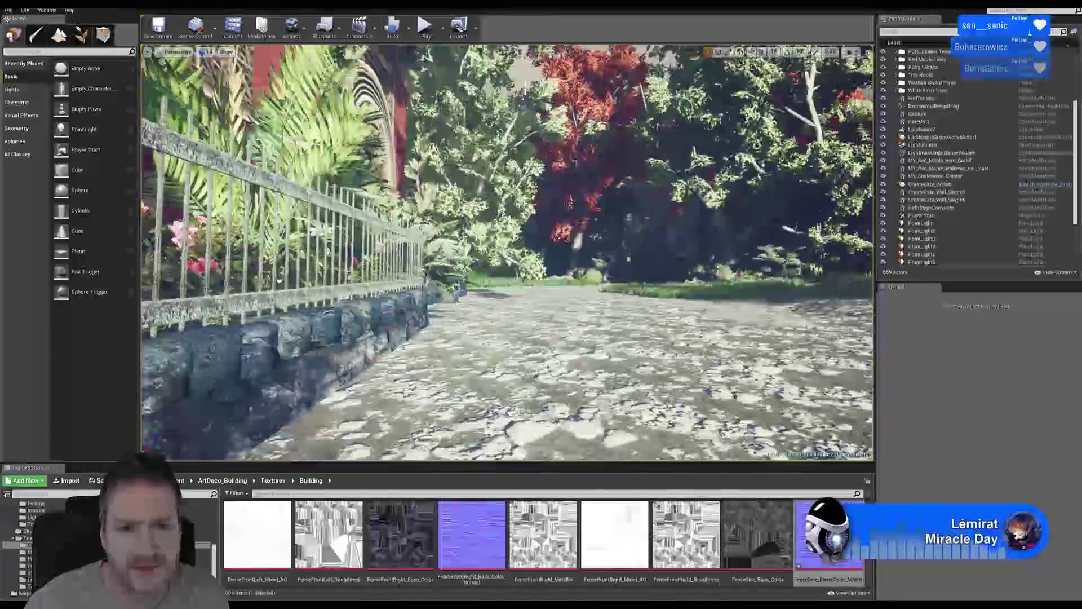
key("w")
right_click_drag(508, 254, 271, 254)
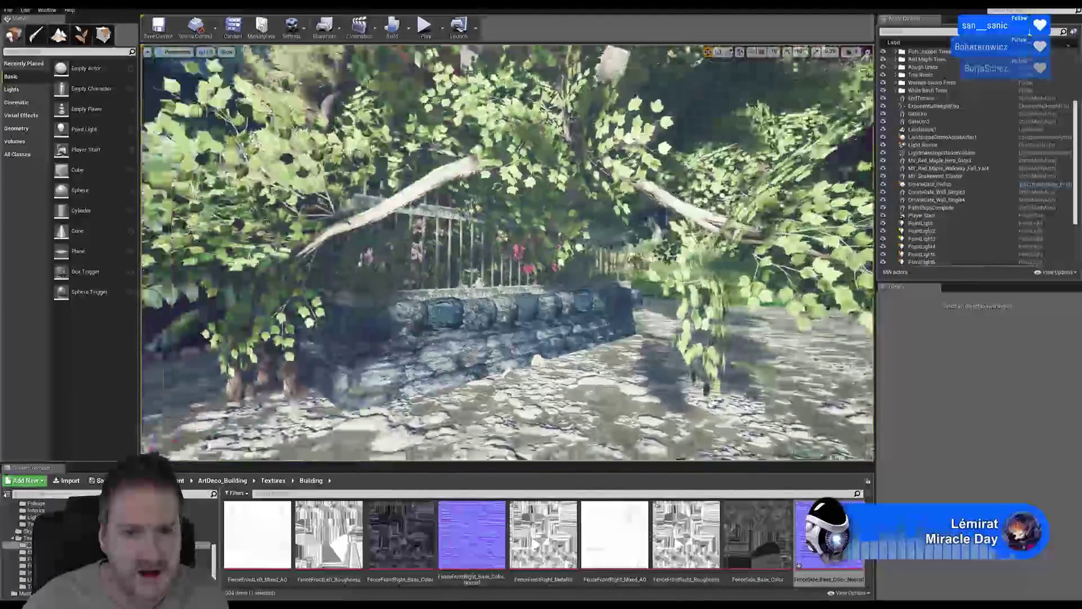
right_click_drag(398, 349, 238, 341)
right_click_drag(360, 310, 530, 302)
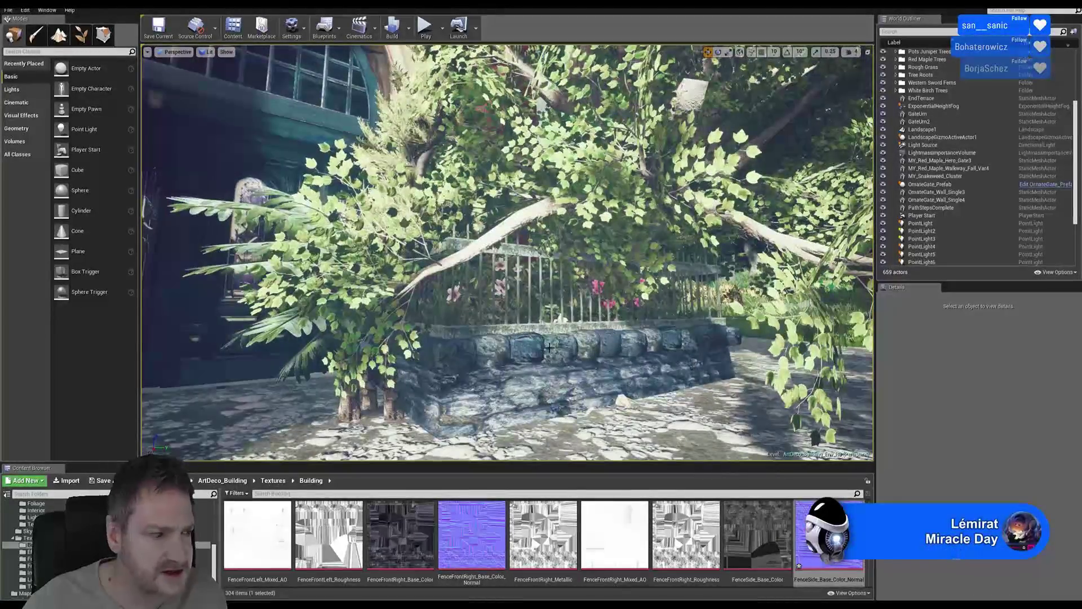
key("s")
right_click_drag(564, 375, 456, 374)
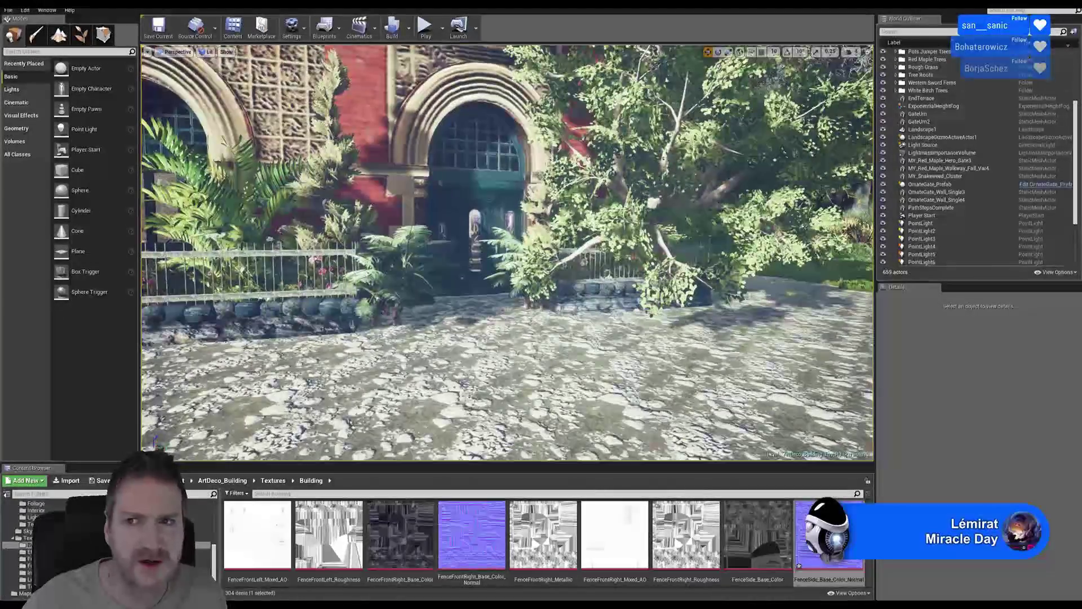
Switch to the desktop and launch Photoshop
key("super+d")
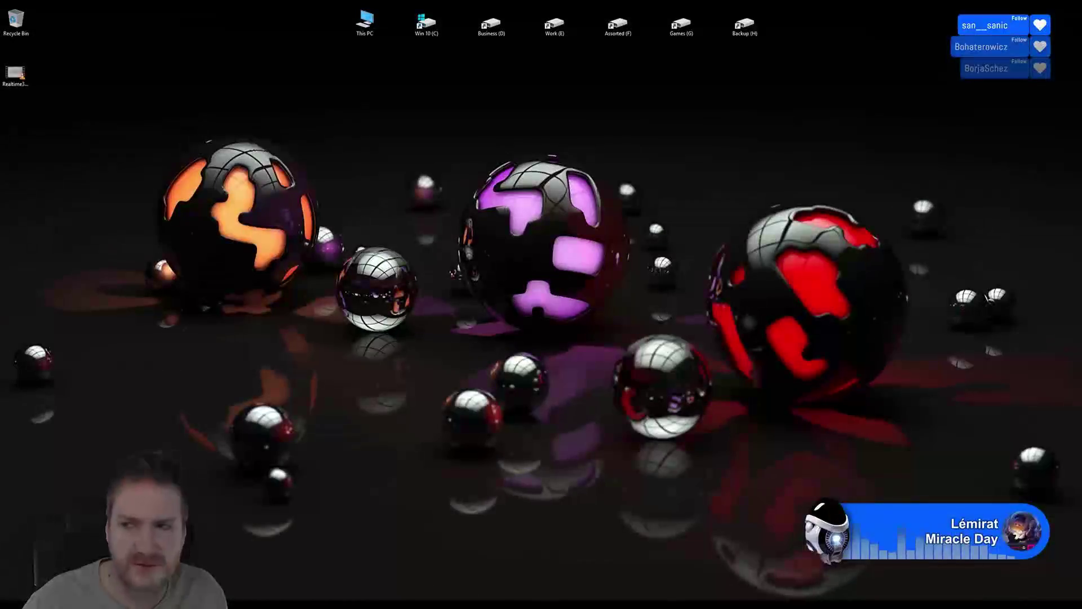
key("super")
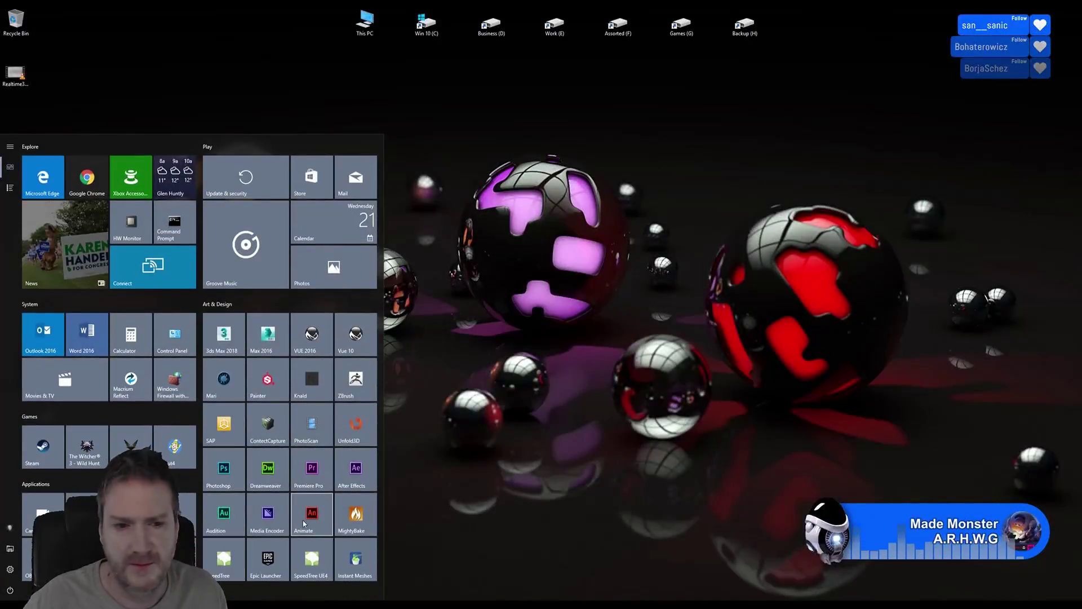
left_click(228, 481)
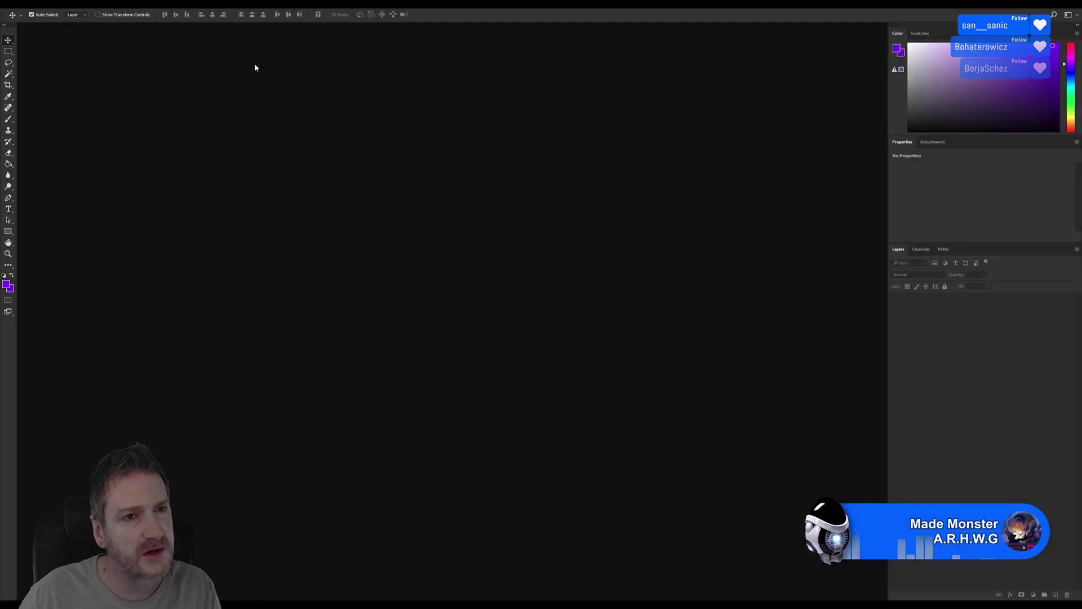
left_click(24, 4)
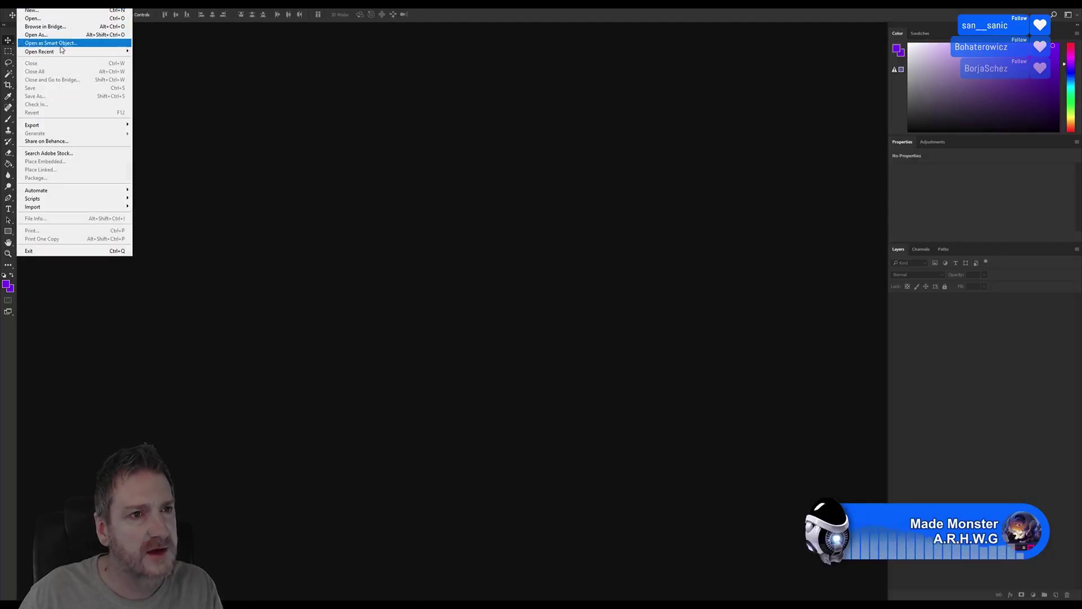
mouse_move(62, 52)
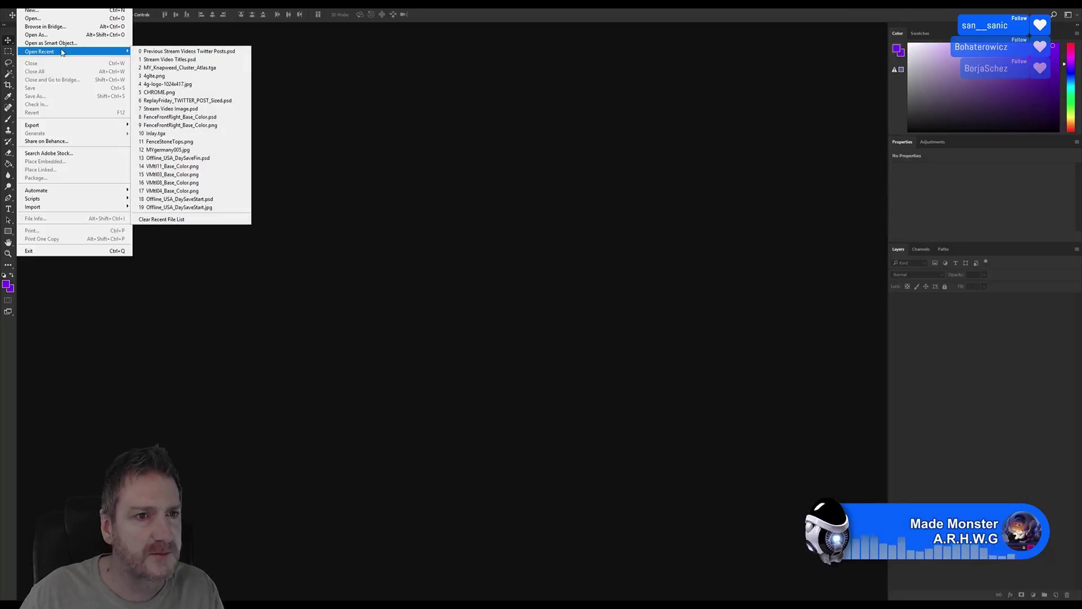
key("Escape")
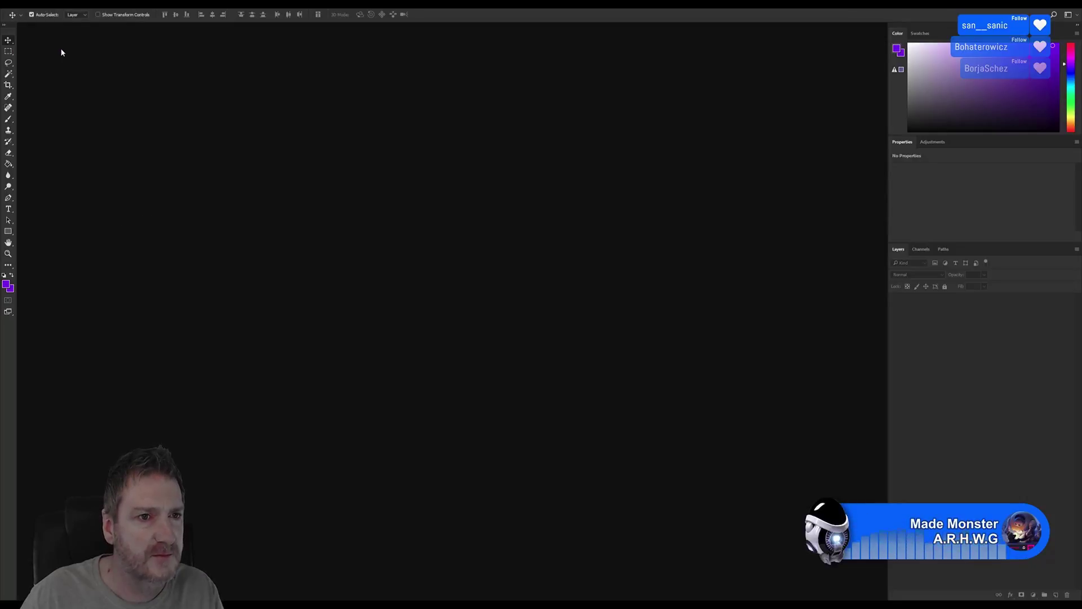
Open the recently used FenceFrontRight_Base_Color.psd file
left_click(22, 8)
mouse_move(77, 52)
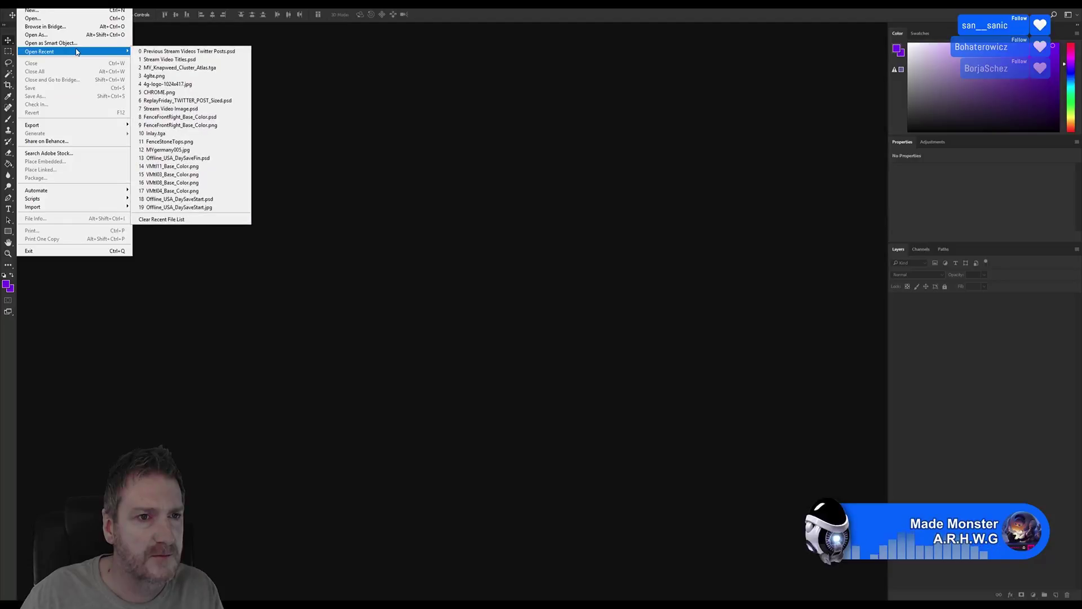
left_click(202, 117)
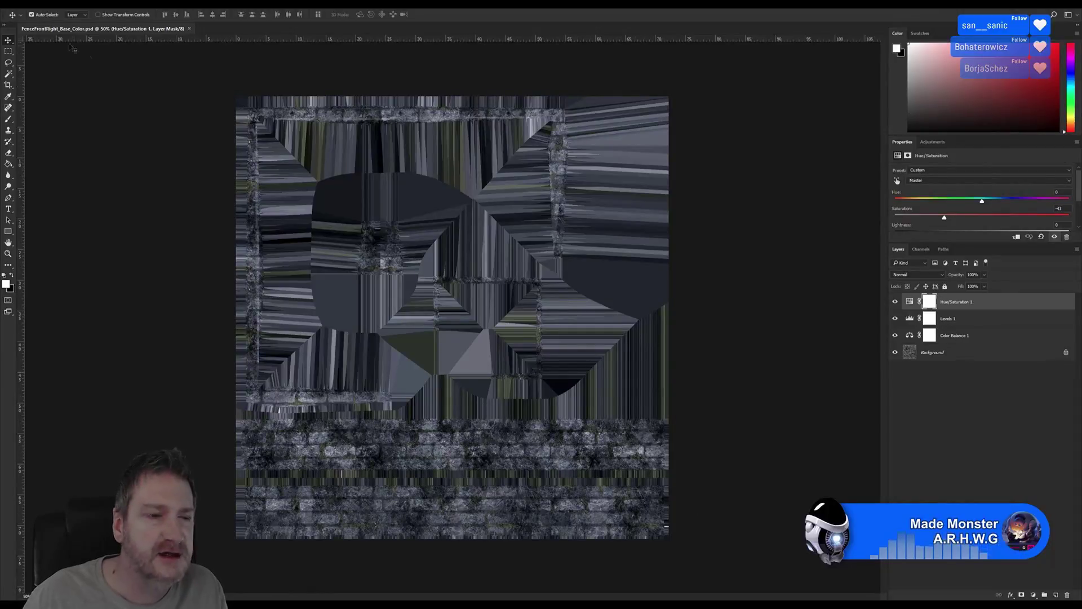
Open FenceFrontLeft_Base_Color.png and FenceSide_Base_Color.png together from the BuildingFences exports folder on the Work (E:) drive
left_click(21, 4)
left_click(39, 20)
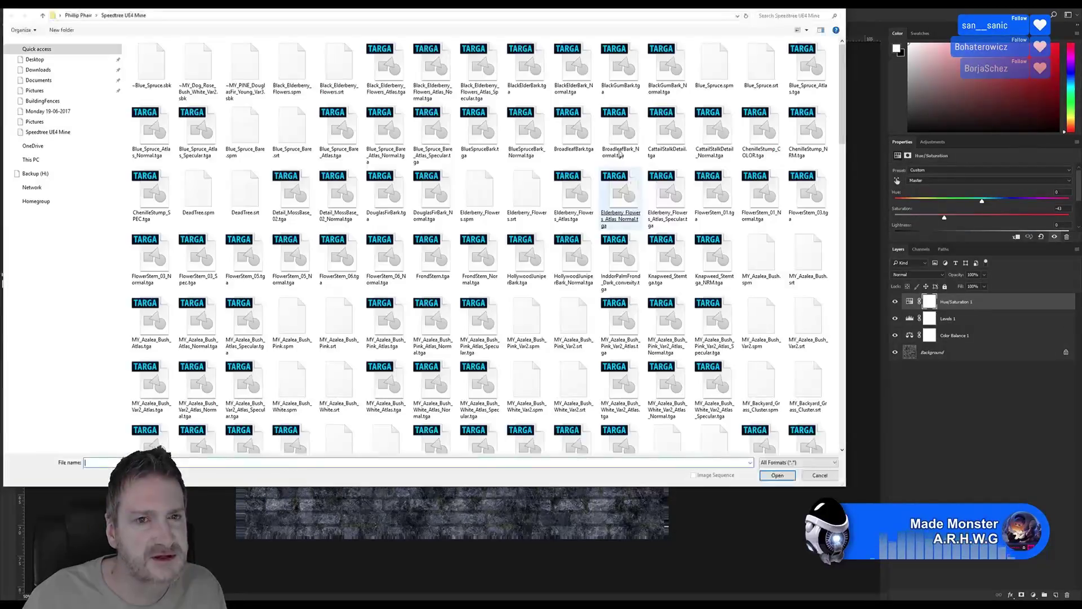
left_click_drag(503, 8, 624, 36)
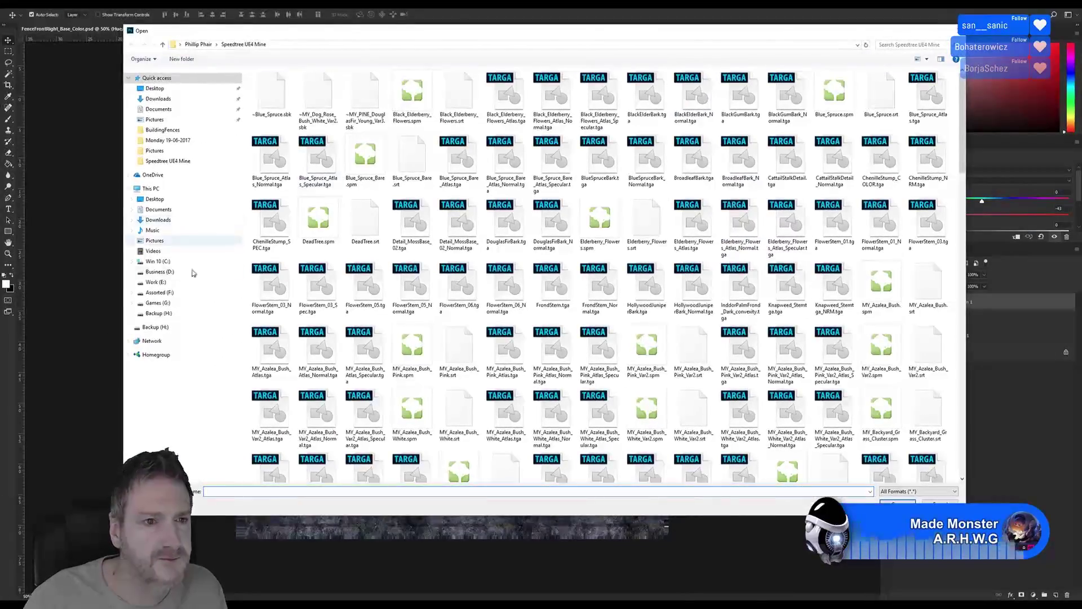
left_click(159, 282)
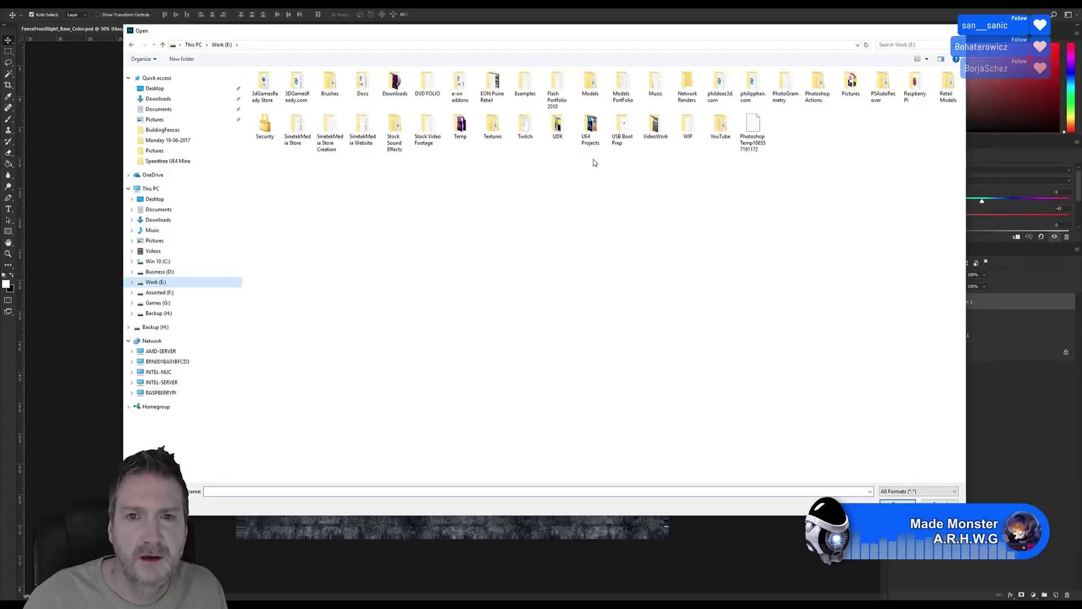
double_click(590, 129)
double_click(362, 85)
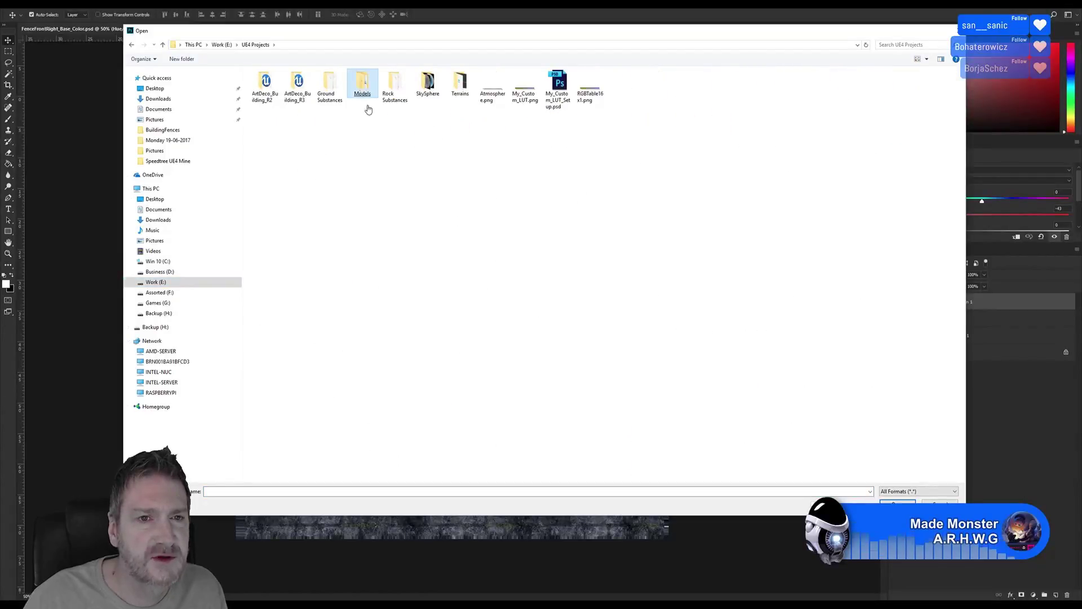
double_click(265, 86)
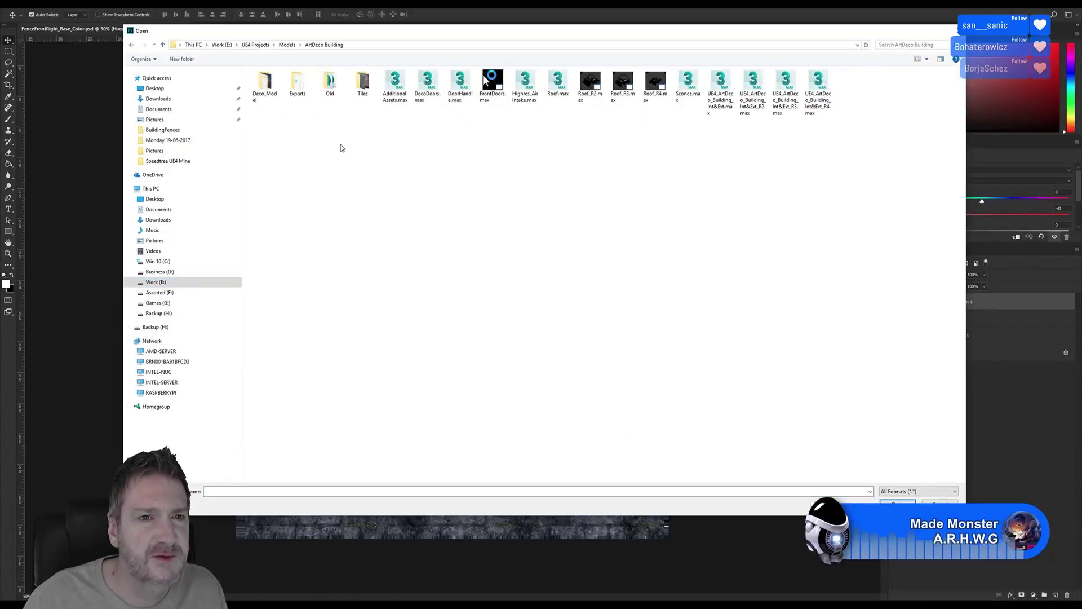
left_click(299, 93)
double_click(429, 90)
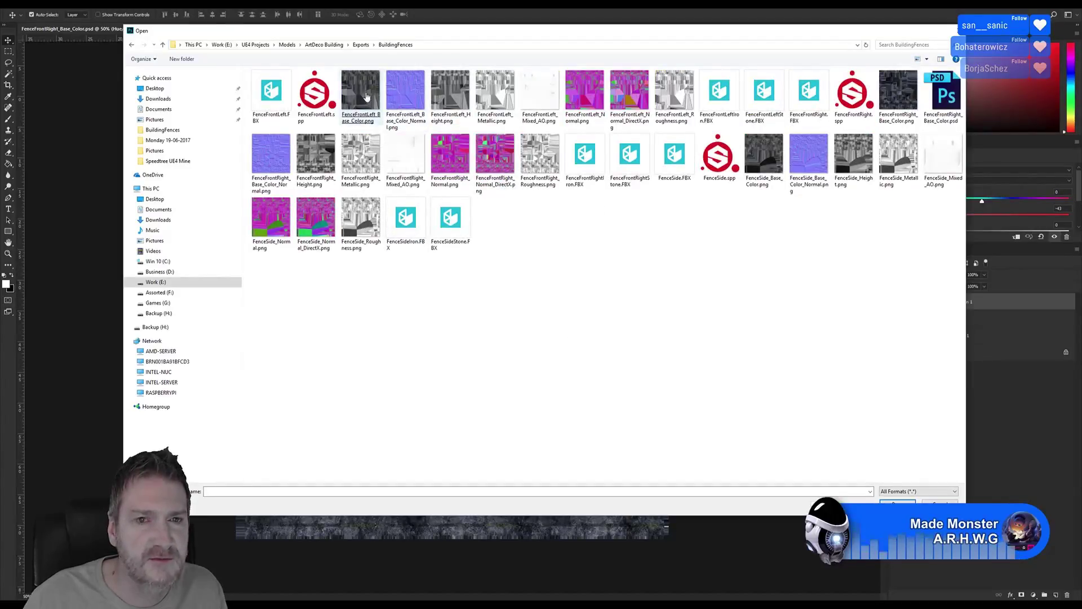
left_click(763, 162, "ctrl")
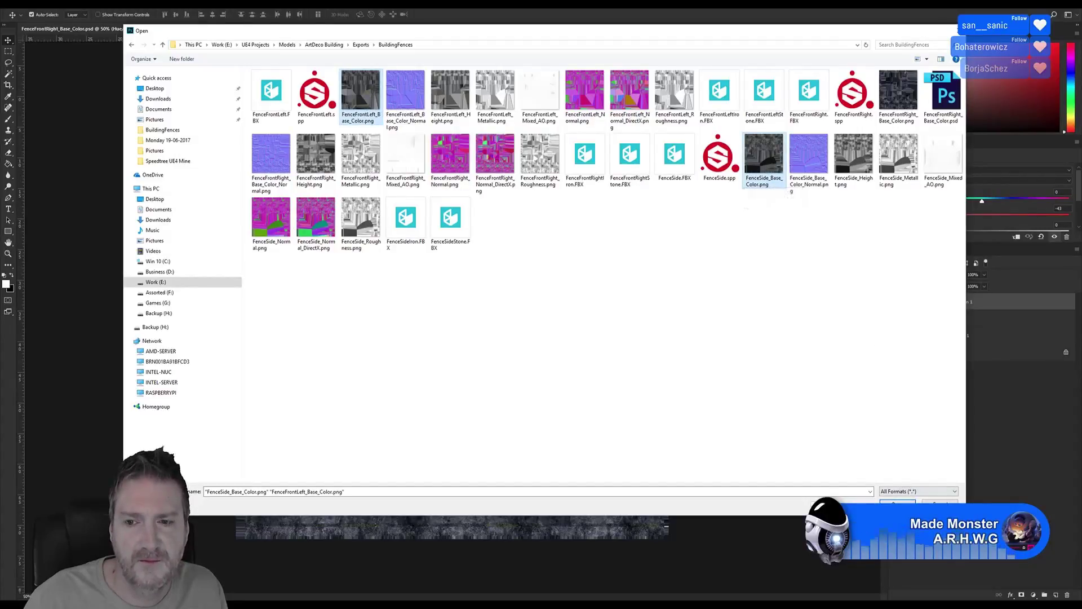
left_click(897, 502)
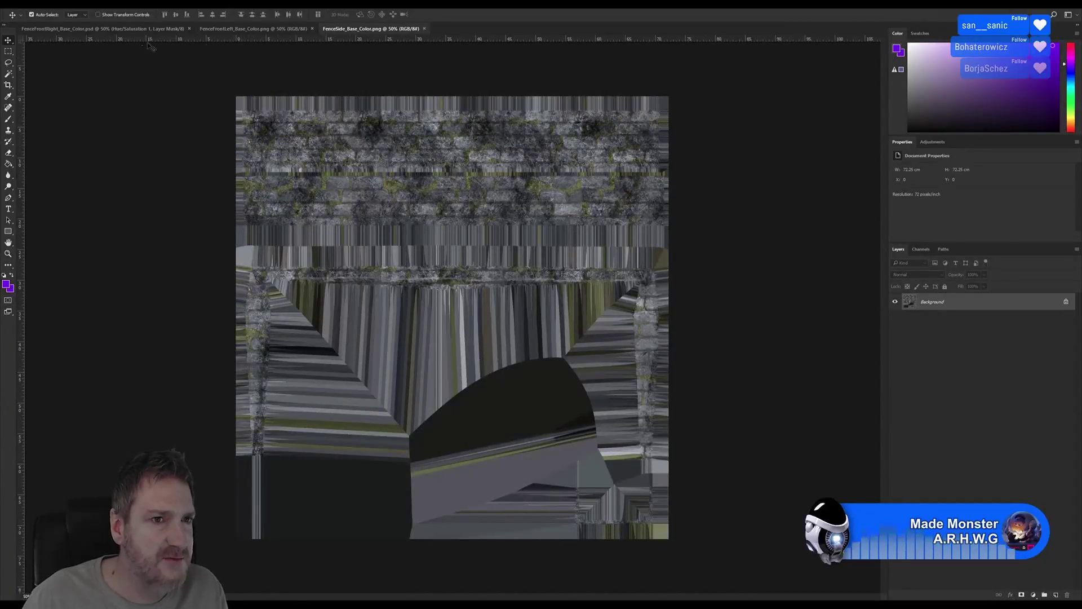
Bring FenceFrontRight_Base_Color.psd to the front and arrange the three open documents side by side in a 3-up Vertical layout
left_click(126, 28)
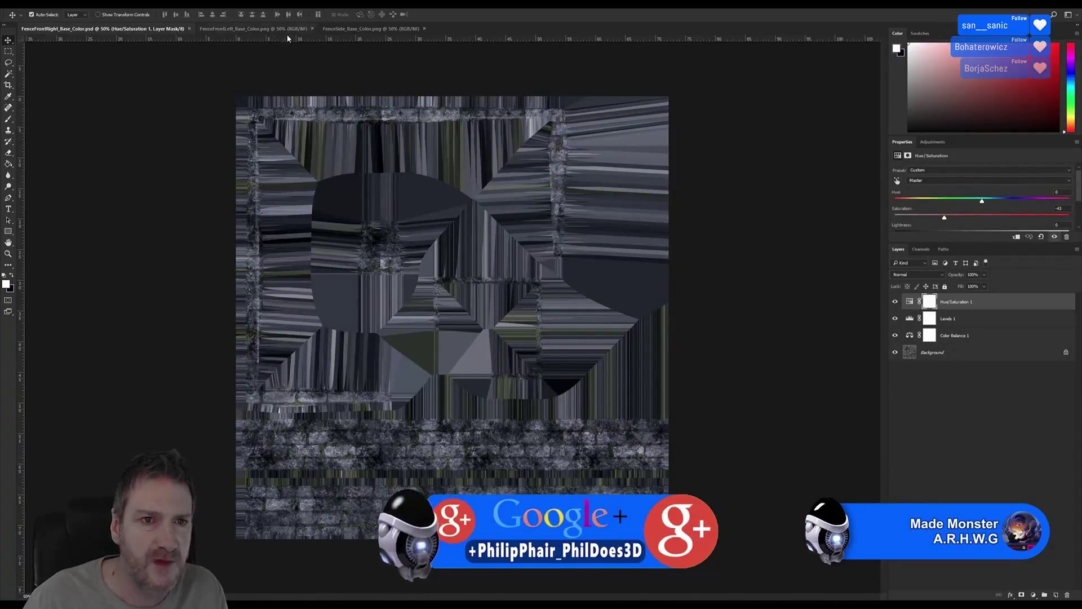
left_click(194, 8)
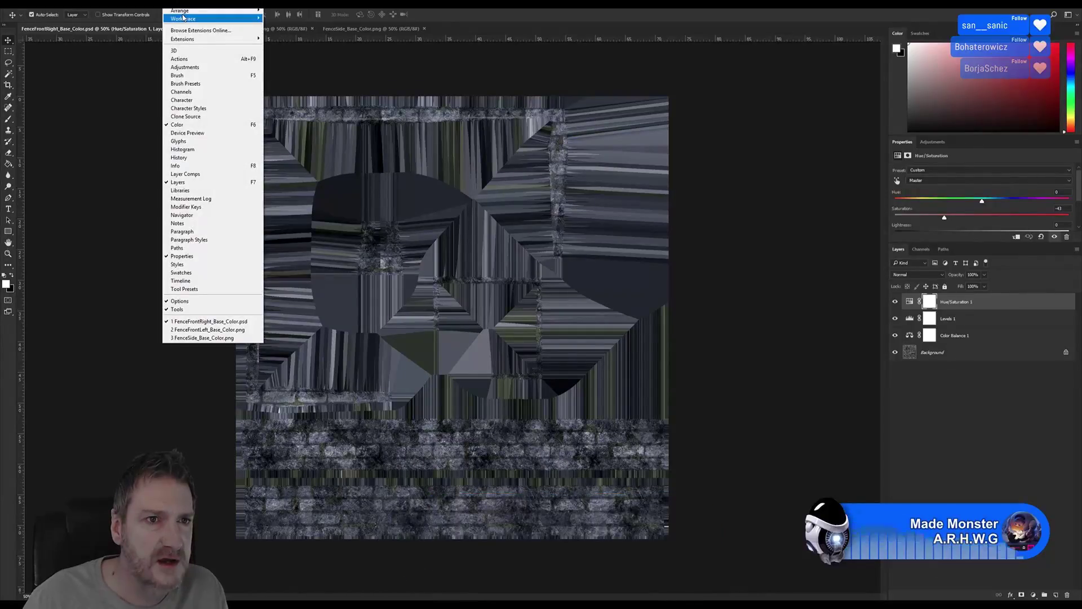
mouse_move(183, 18)
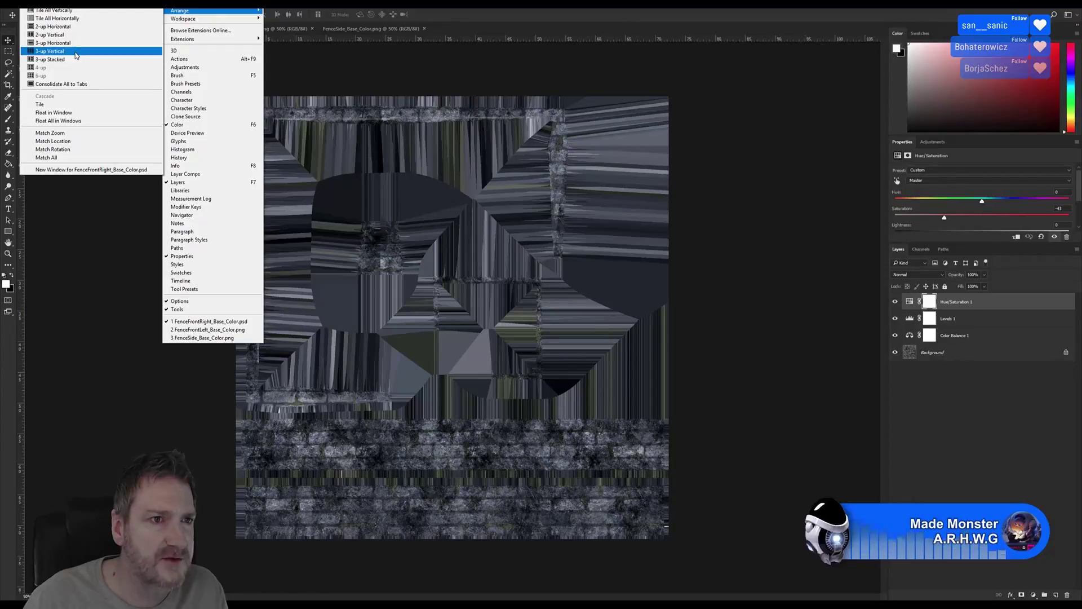
left_click(76, 52)
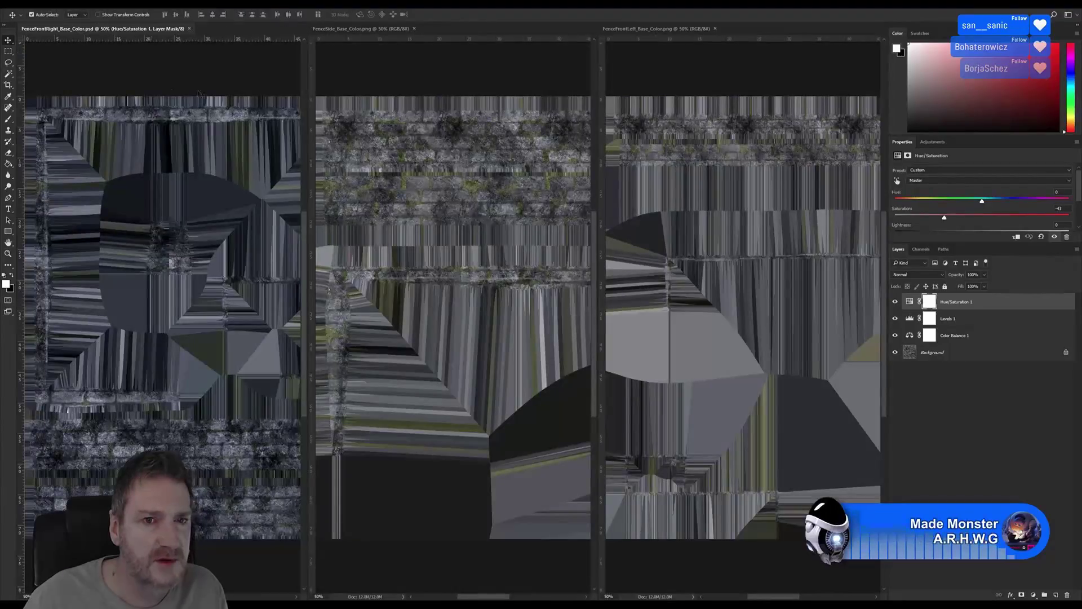
Copy the Hue/Saturation, Levels and Color Balance adjustment layers from FenceFrontRight_Base_Color.psd into the FenceSide and FenceFrontLeft base color documents
left_click(186, 72)
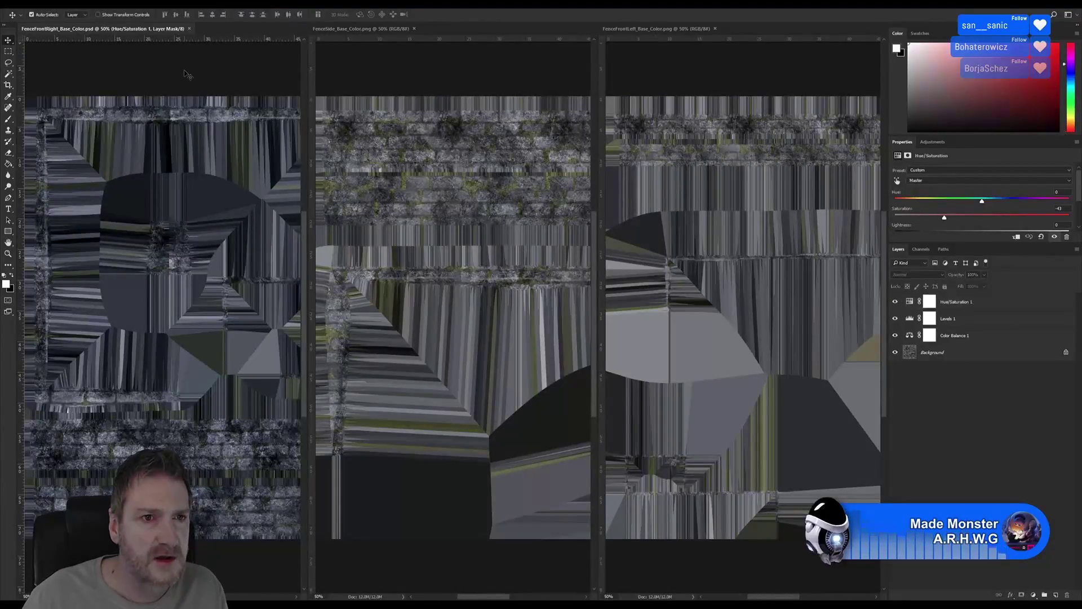
left_click(970, 305)
left_click(967, 321, "ctrl")
left_click(967, 335, "ctrl")
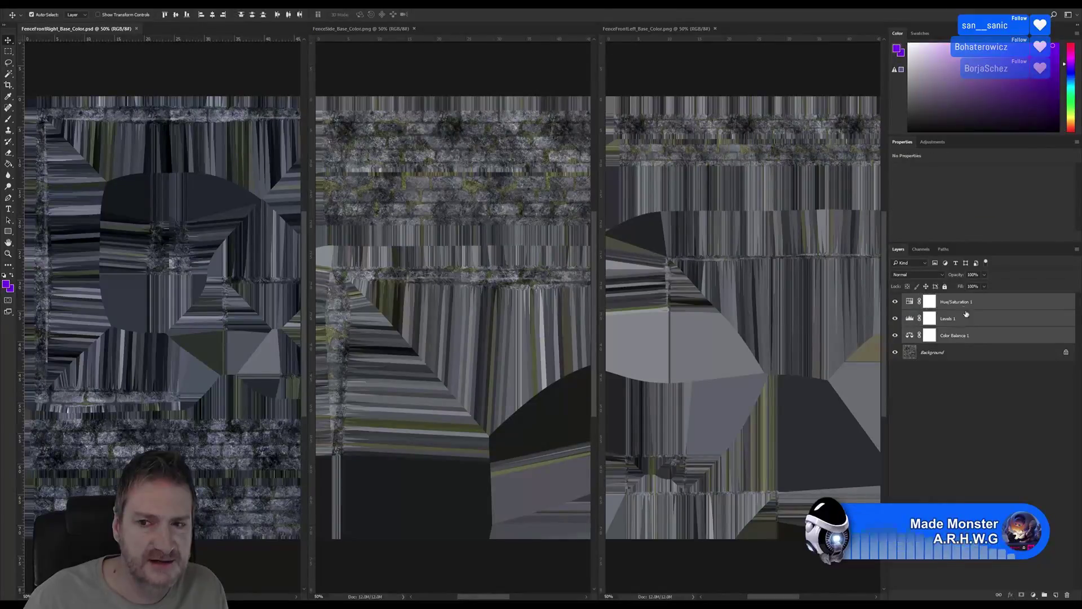
left_click_drag(948, 297, 440, 291)
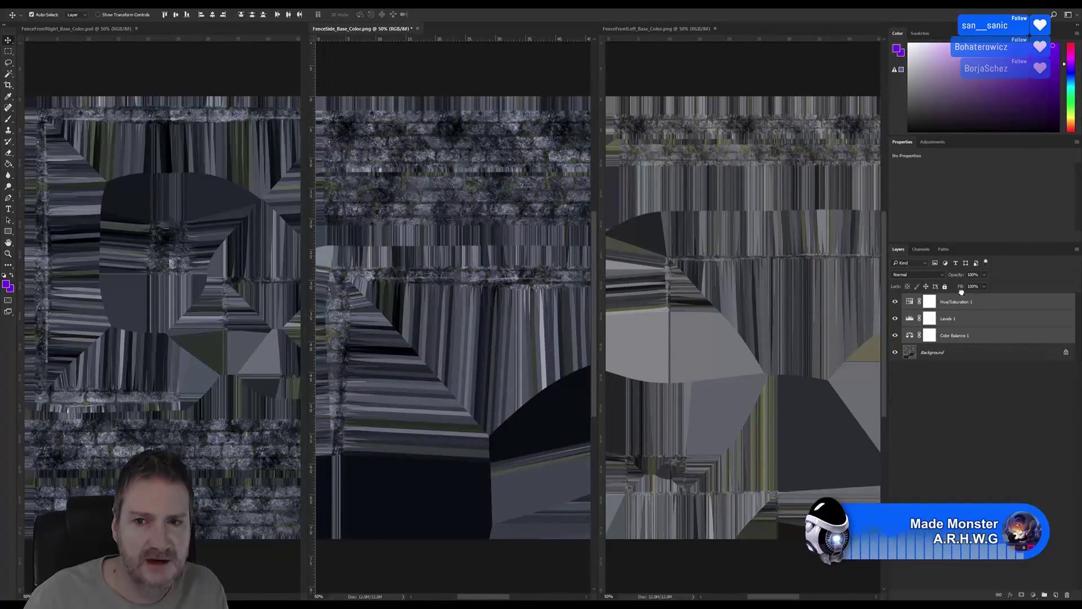
left_click_drag(962, 293, 784, 248)
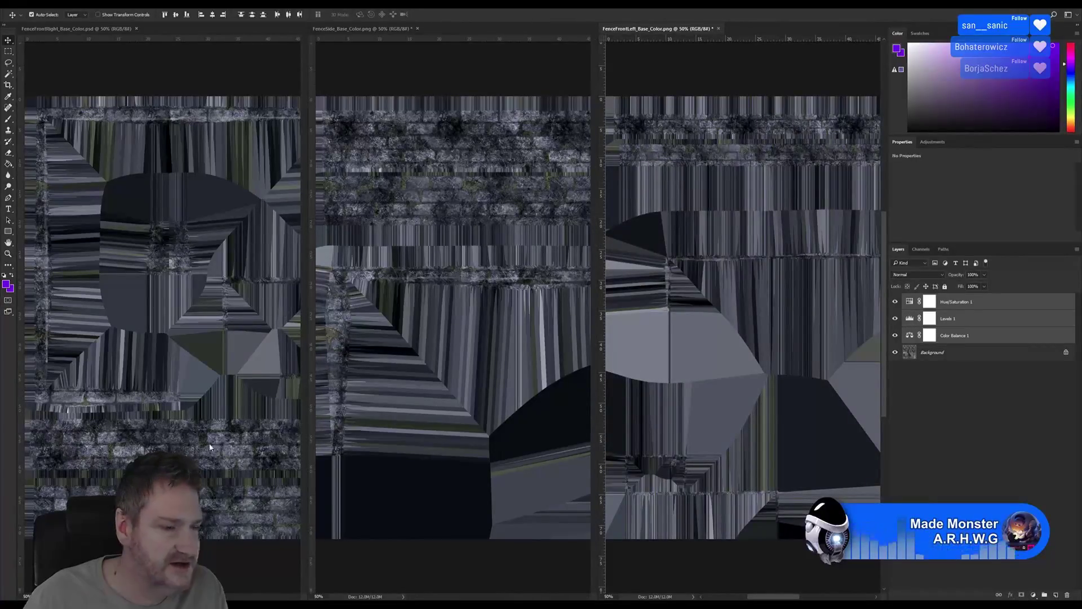
left_click(133, 69)
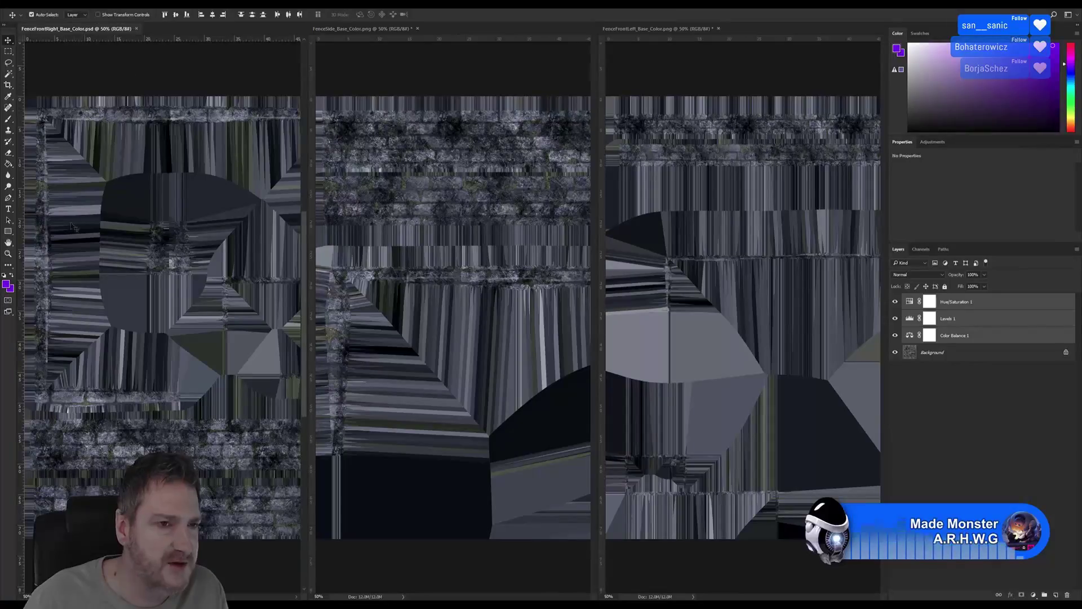
left_click(932, 143)
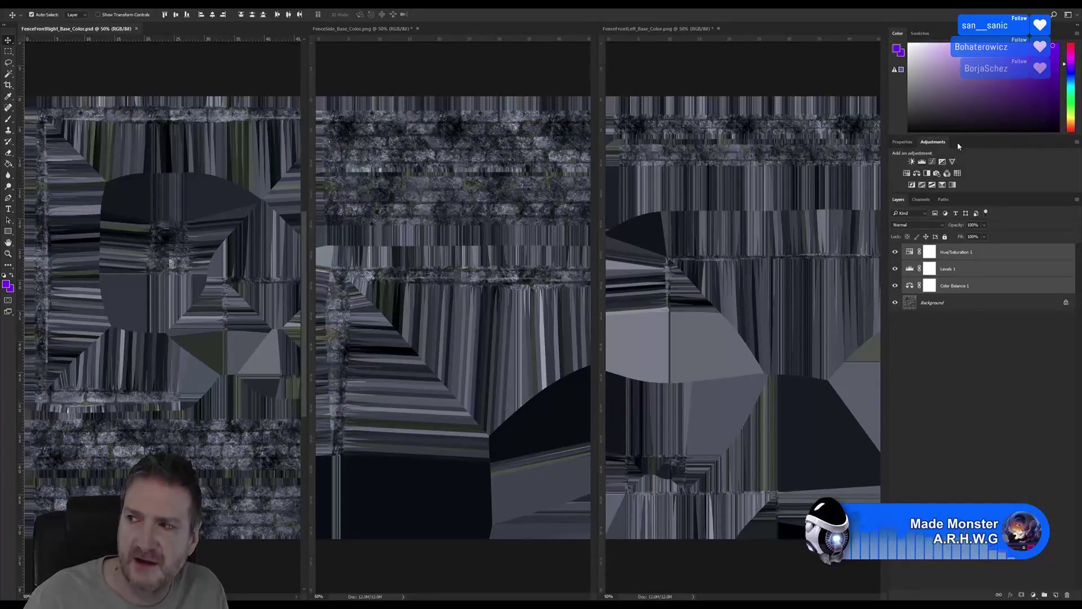
left_click(55, 4)
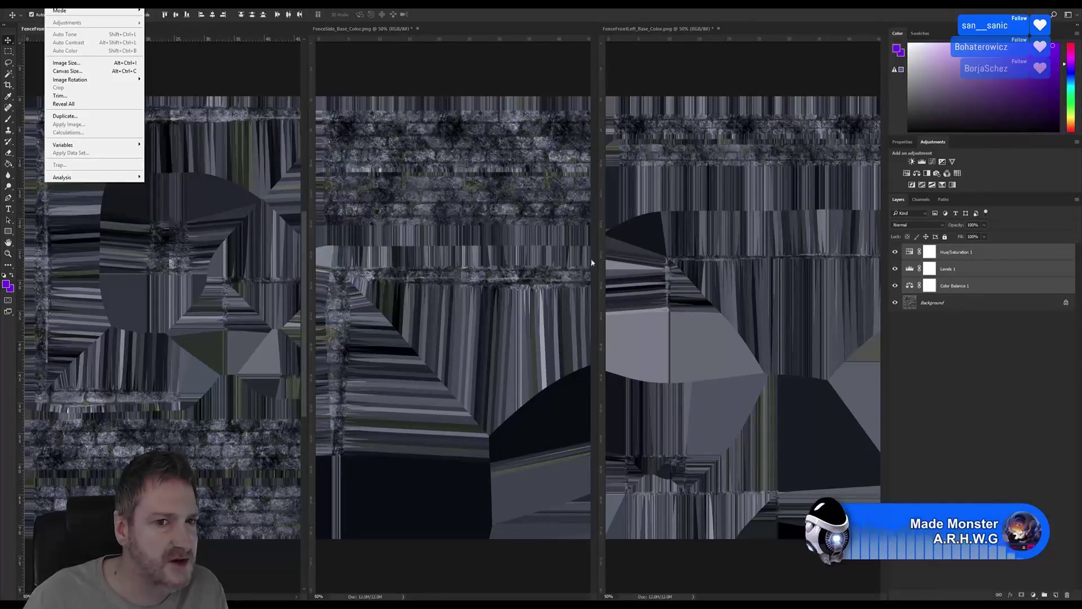
left_click(948, 397)
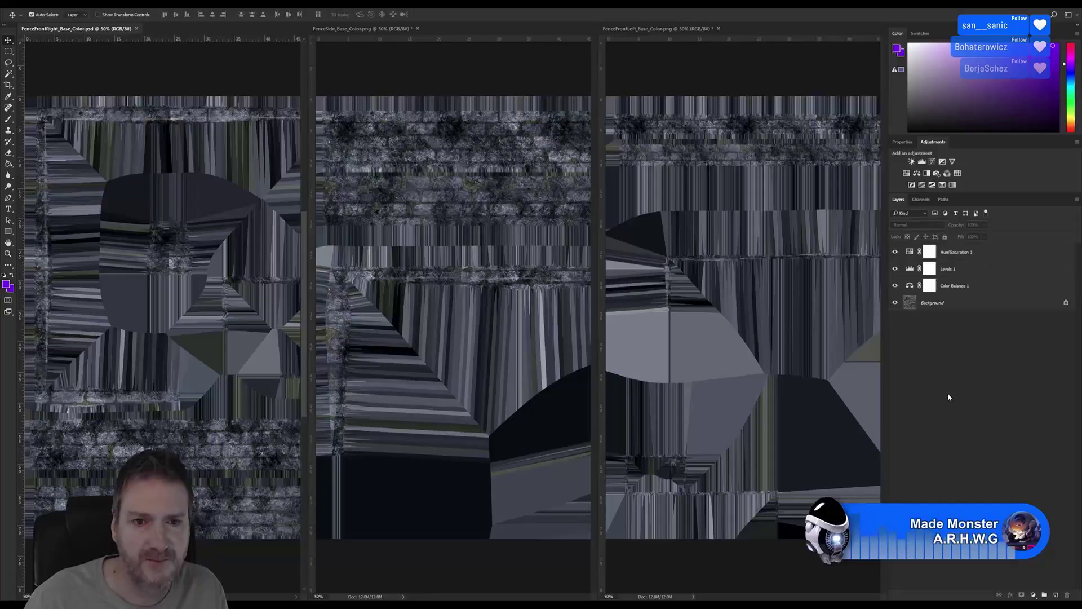
Save the adjusted FenceSide_Base_Color as a PNG in the BuildingFences folder, replacing the existing file and accepting the PNG options
left_click(389, 55)
left_click(26, 9)
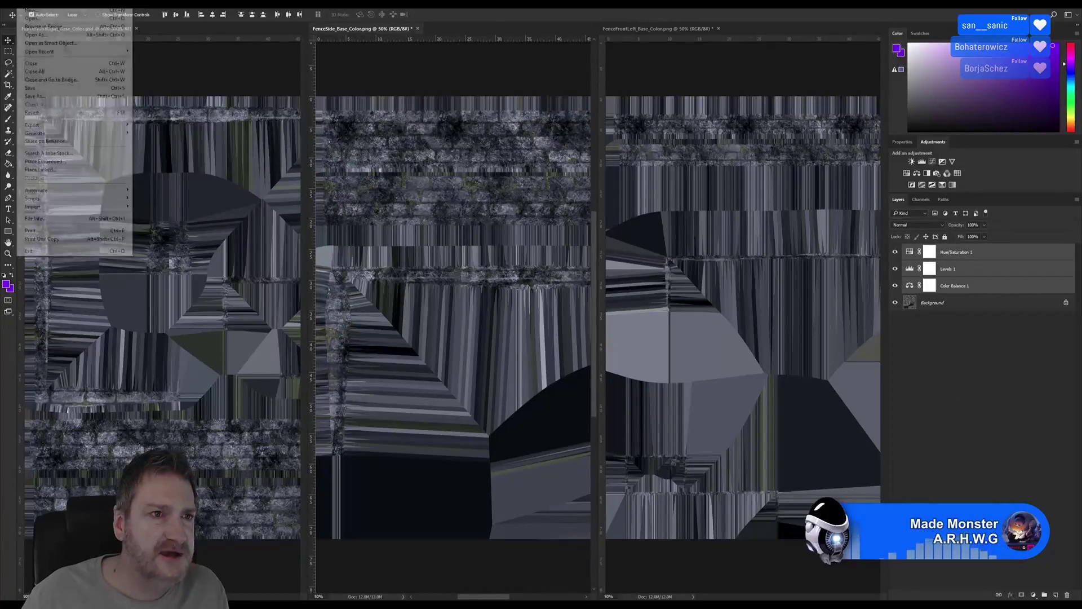
left_click(40, 89)
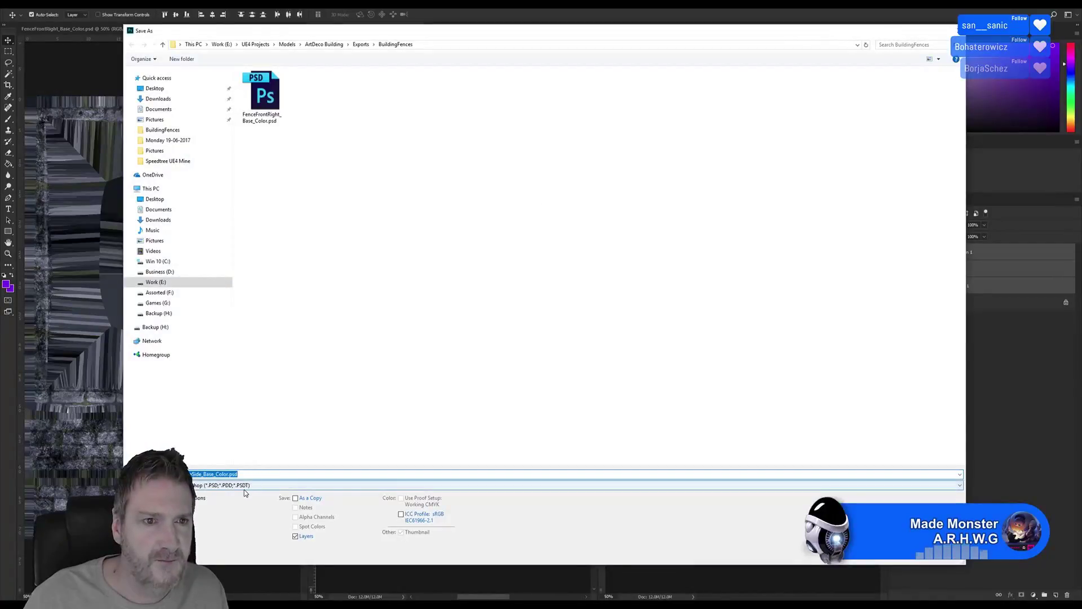
left_click(246, 486)
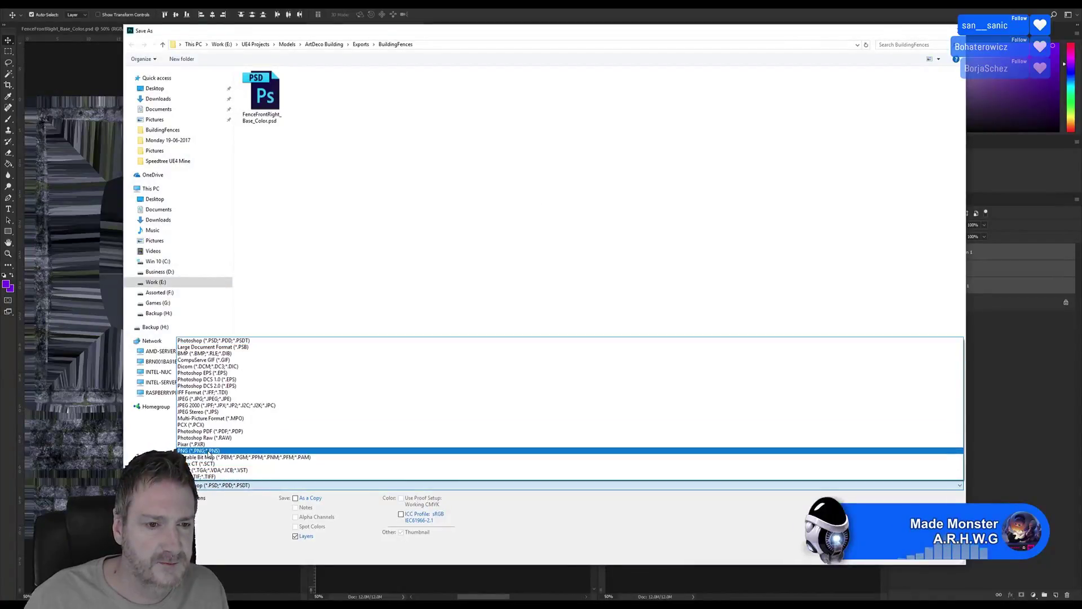
left_click(210, 451)
left_click(890, 553)
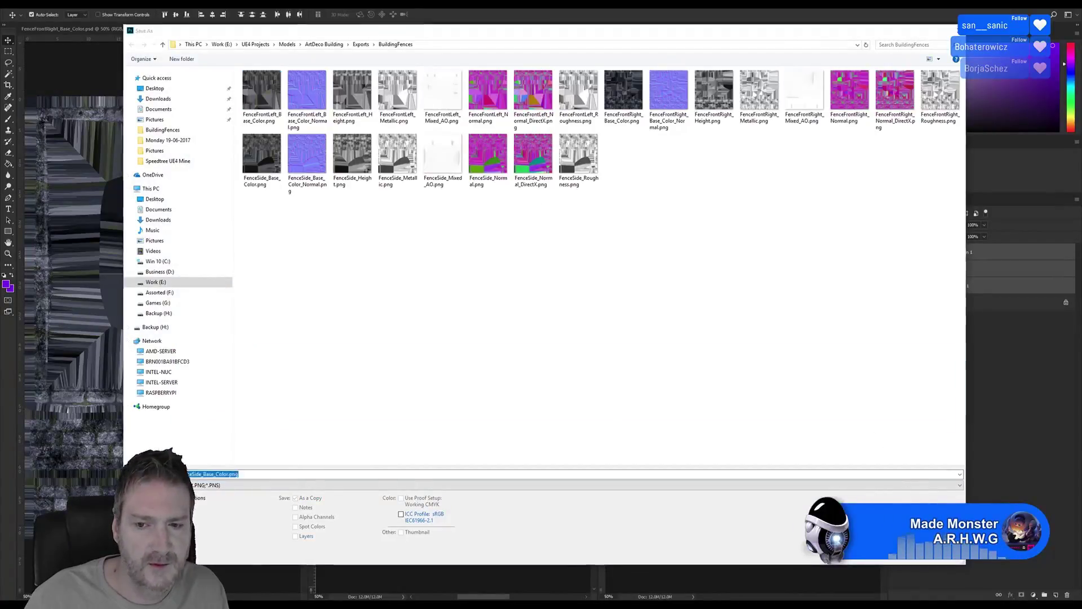
left_click(560, 302)
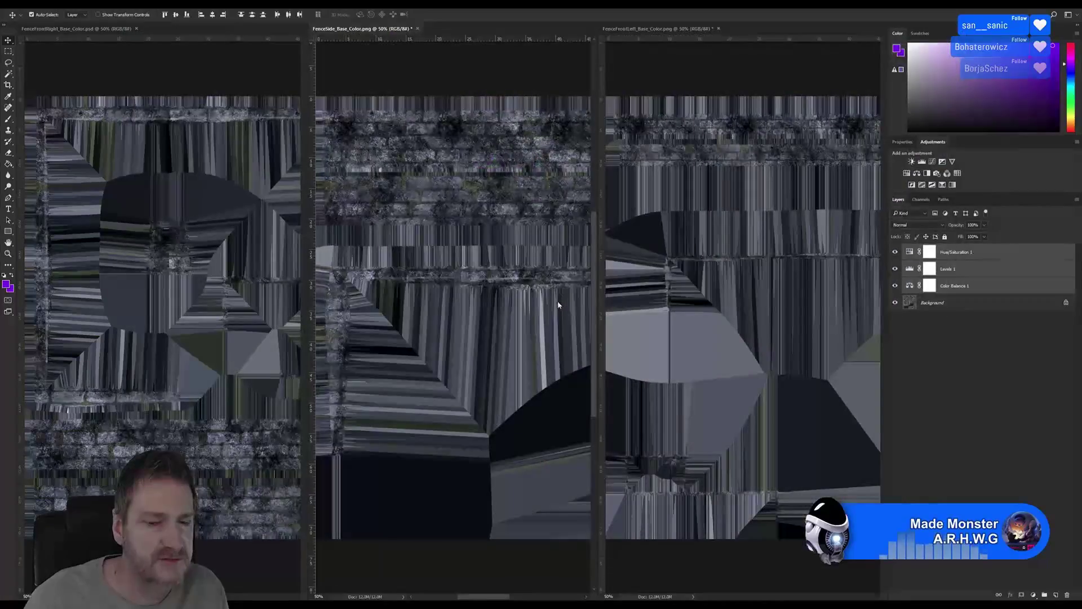
left_click(568, 192)
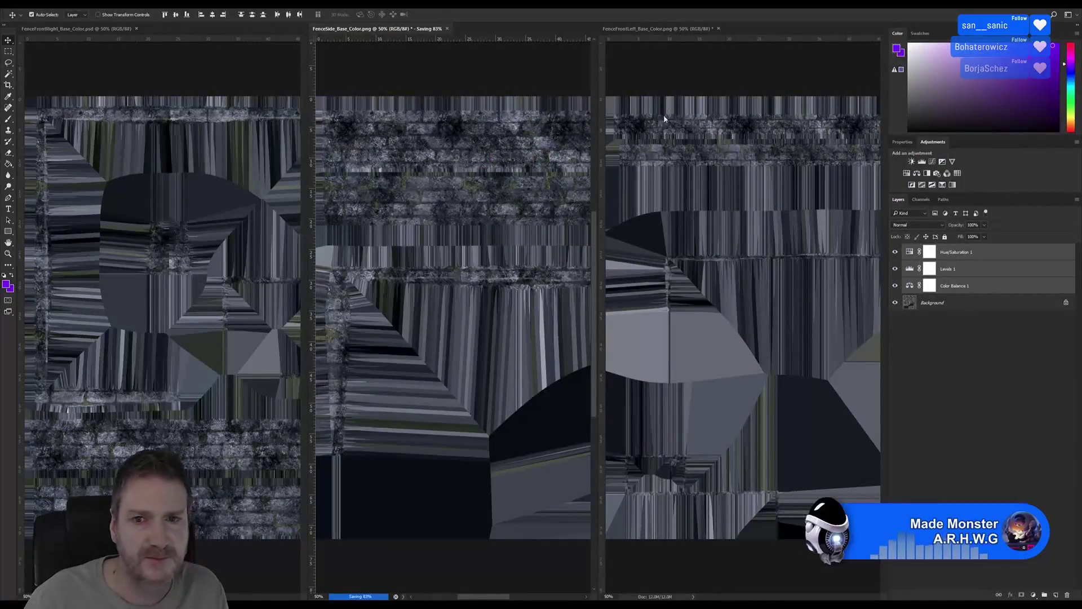
Save the adjusted FenceFrontLeft_Base_Color as a PNG over the existing file, using Smallest / Slow compression and no interlacing
left_click(657, 78)
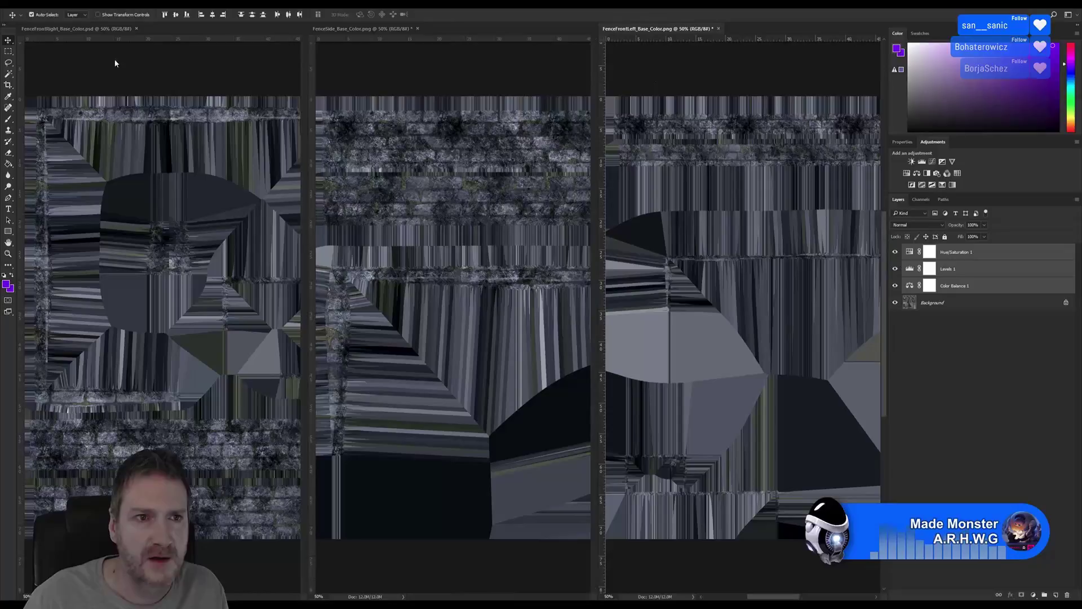
left_click(25, 5)
left_click(31, 87)
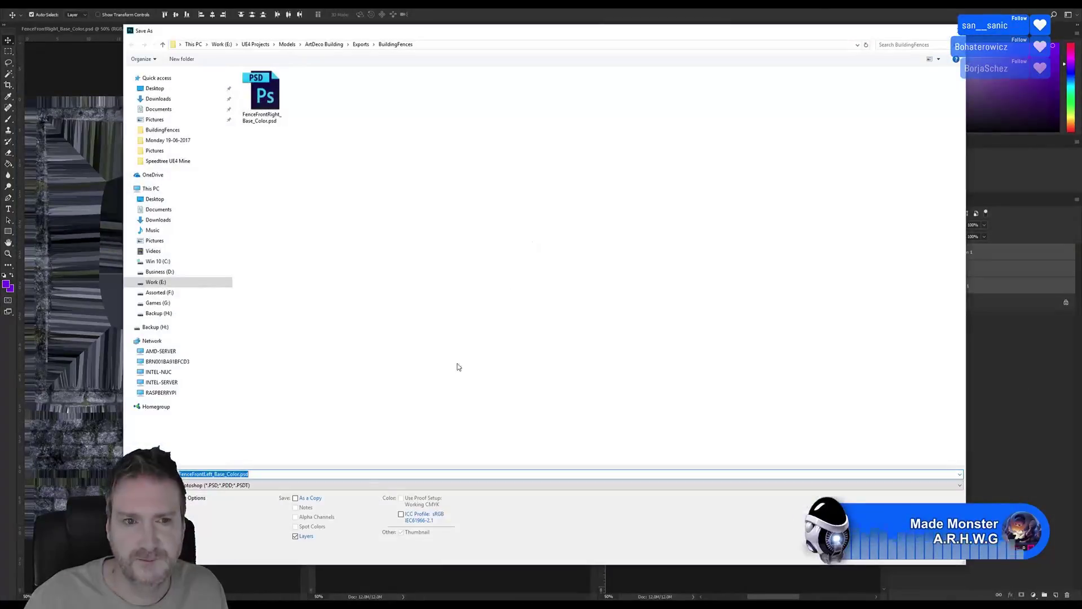
left_click(226, 485)
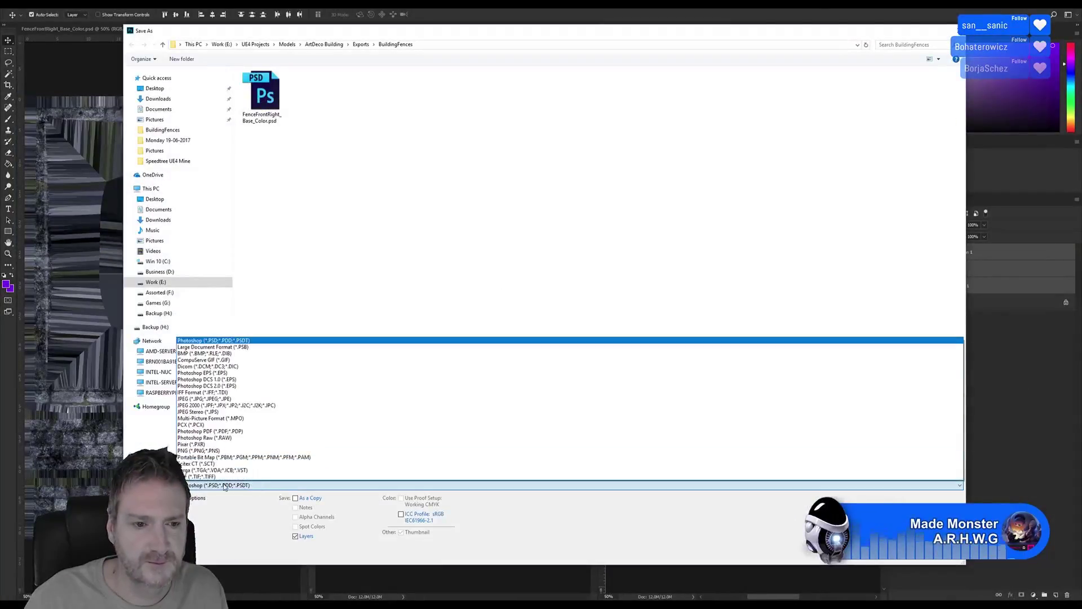
left_click(209, 454)
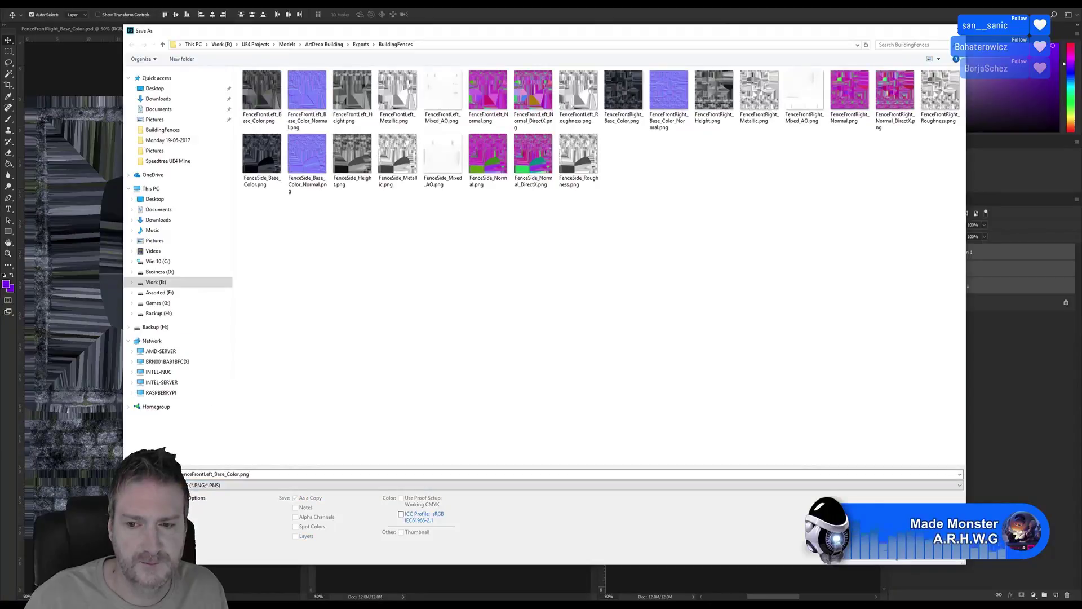
left_click(903, 555)
left_click(559, 303)
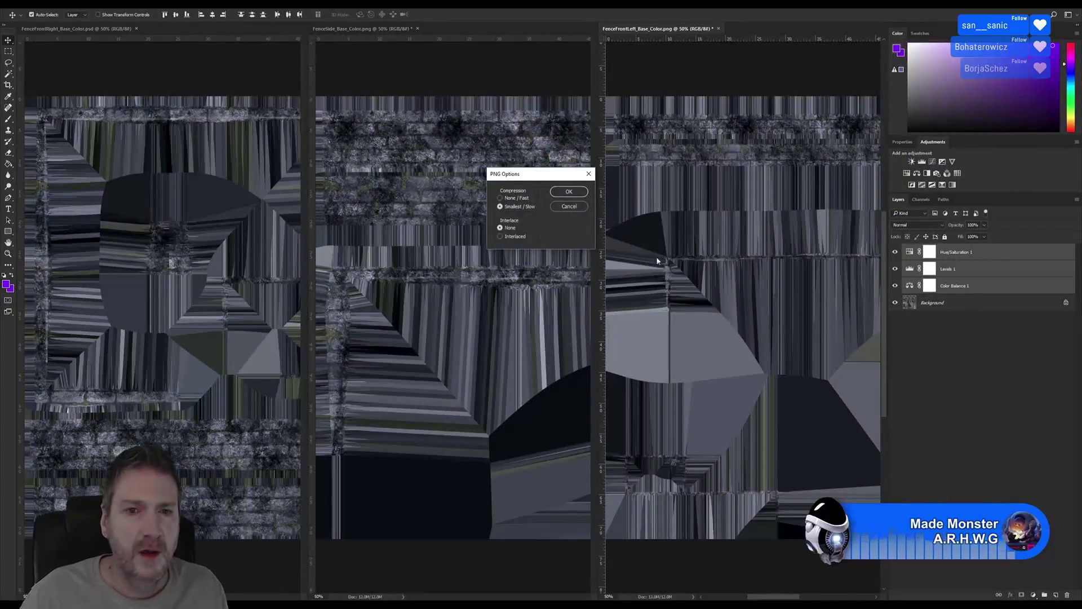
left_click(568, 192)
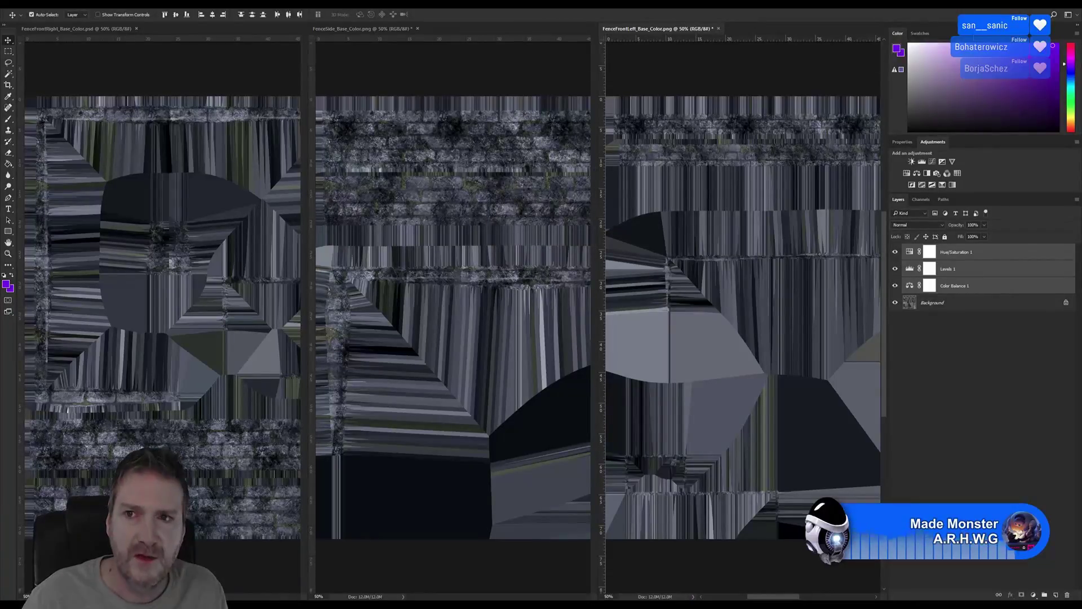
Switch to Unreal Editor and reimport the FenceSide_Base_Color texture in the ArtDeco_Building Textures/Building folder
key("super+d")
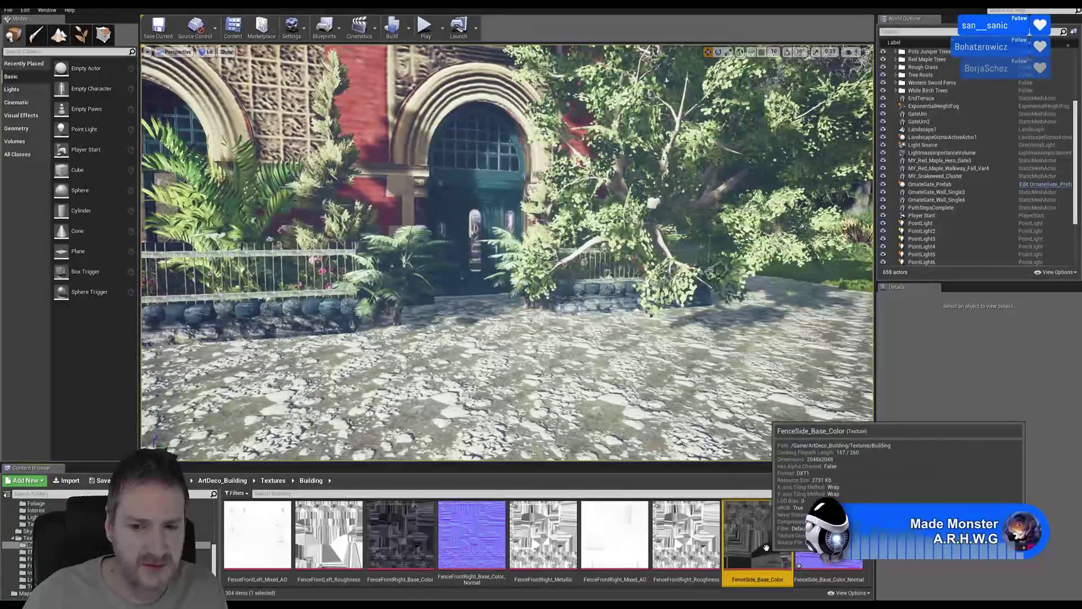
right_click(780, 510)
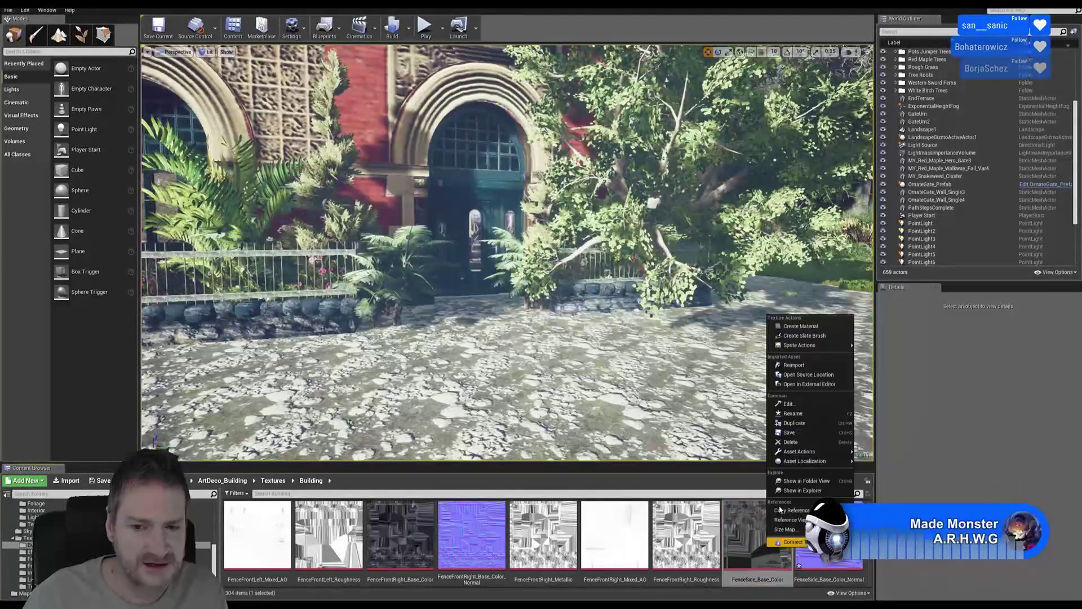
left_click(797, 364)
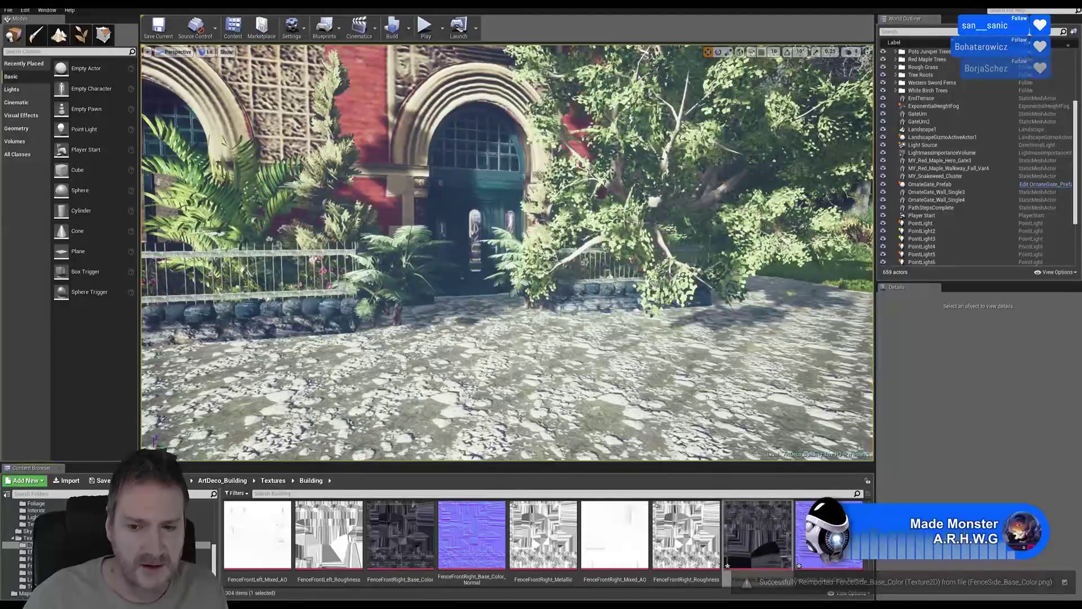
Find the FenceFrontLeft_Base_Color texture in the Building folder and reimport it
left_click(758, 535)
scroll(758, 536, "up", 5)
scroll(544, 544, "down", 6)
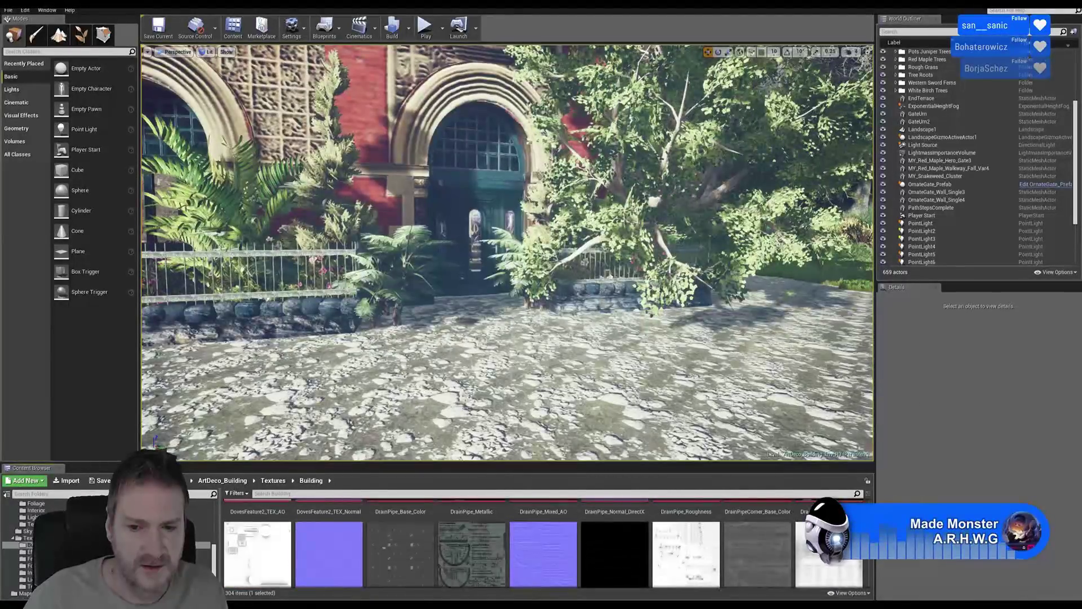
scroll(544, 544, "down", 5)
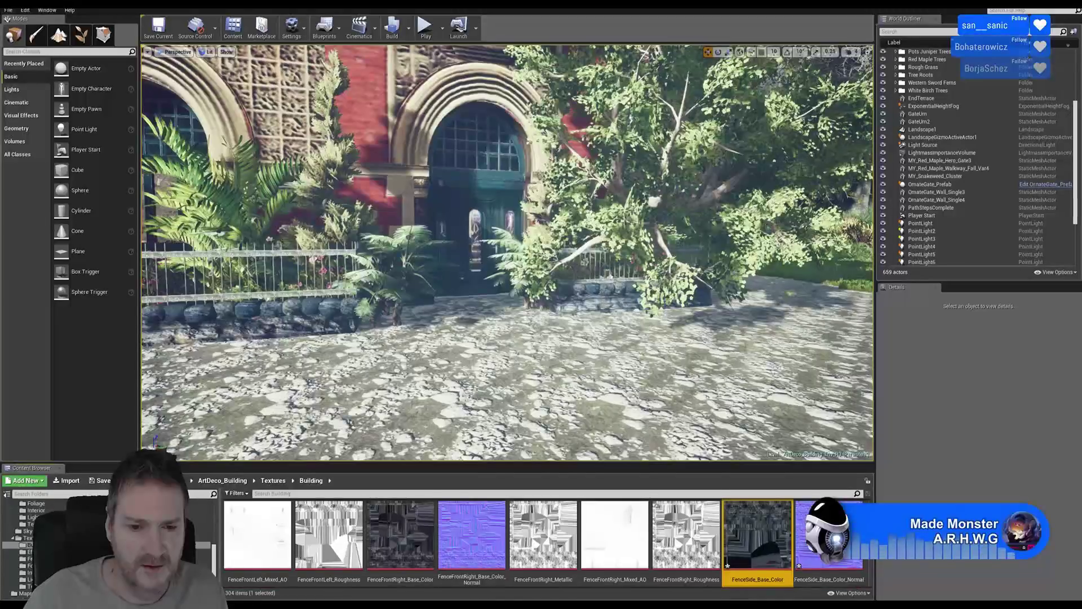
scroll(543, 544, "down", 3)
scroll(544, 544, "down", 5)
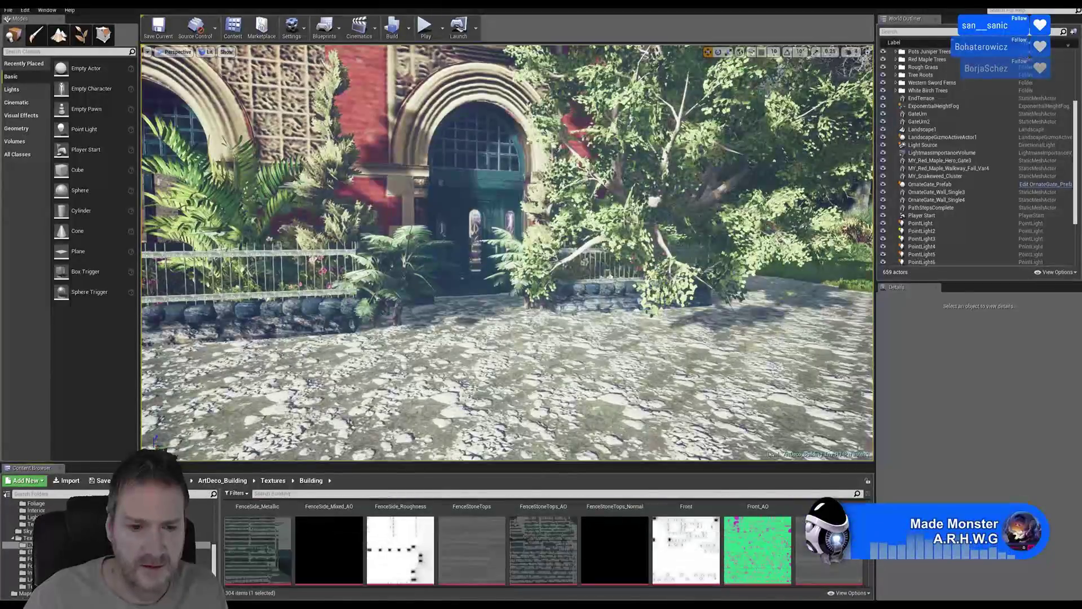
scroll(772, 571, "up", 5)
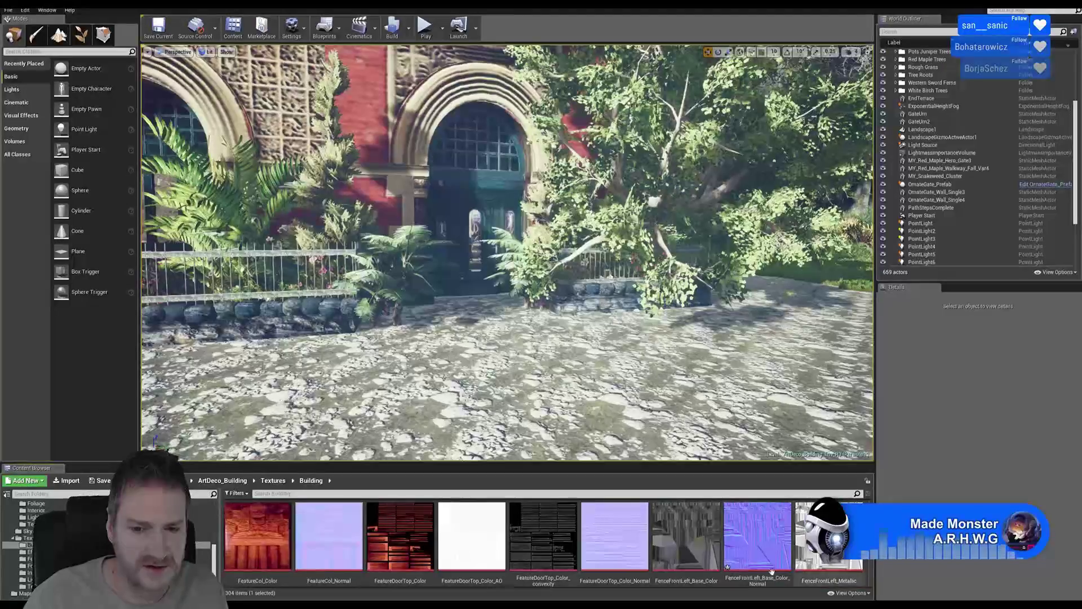
right_click(687, 541)
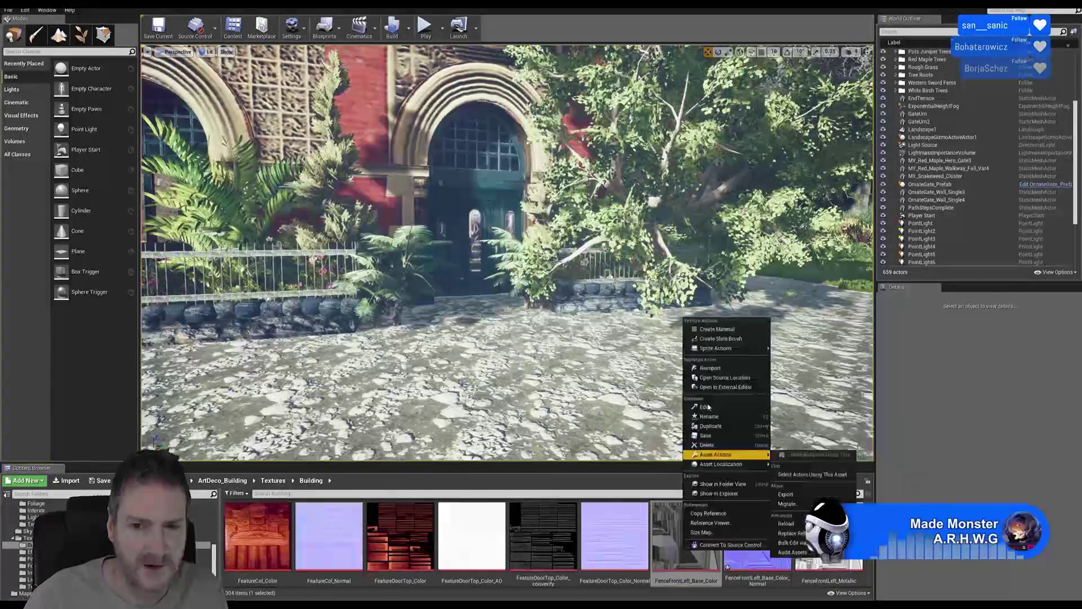
left_click(708, 369)
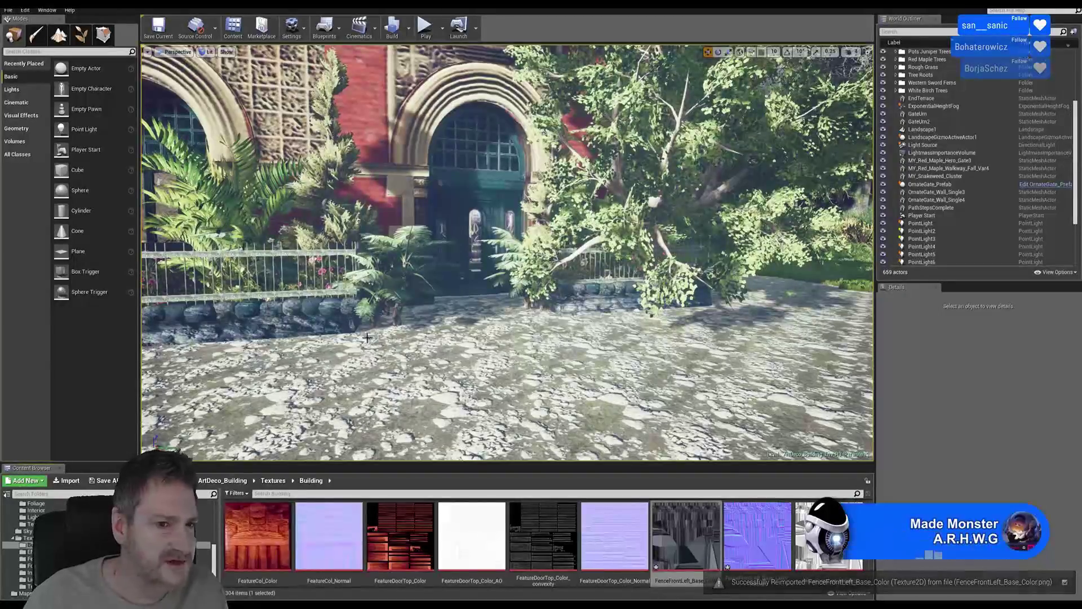
Check the stone fences around the building's entrances in the level and save the changes
right_click_drag(281, 327, 358, 330)
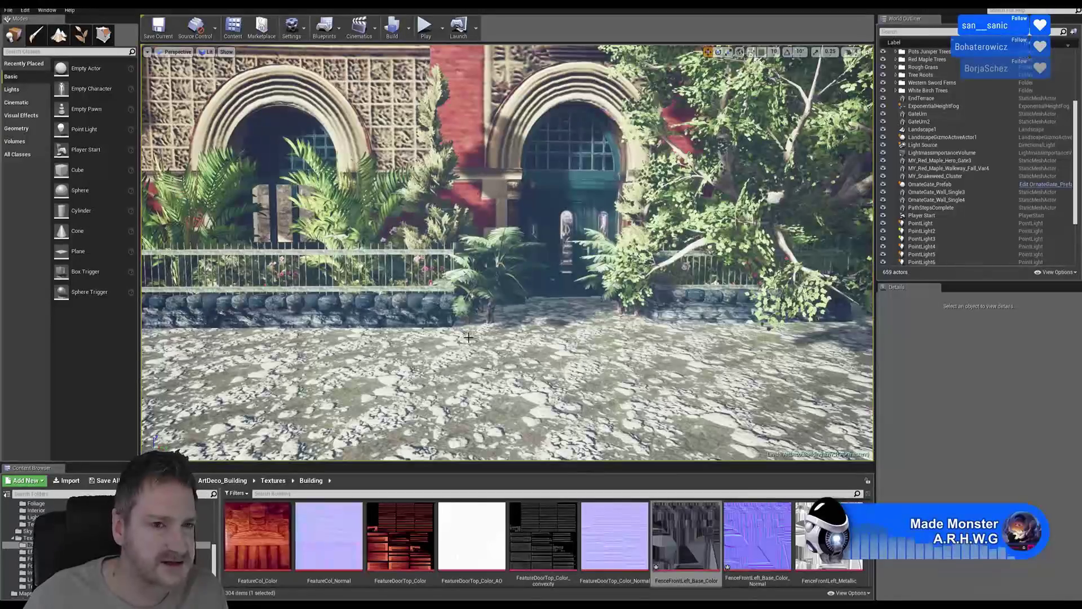
right_click_drag(469, 337, 459, 304)
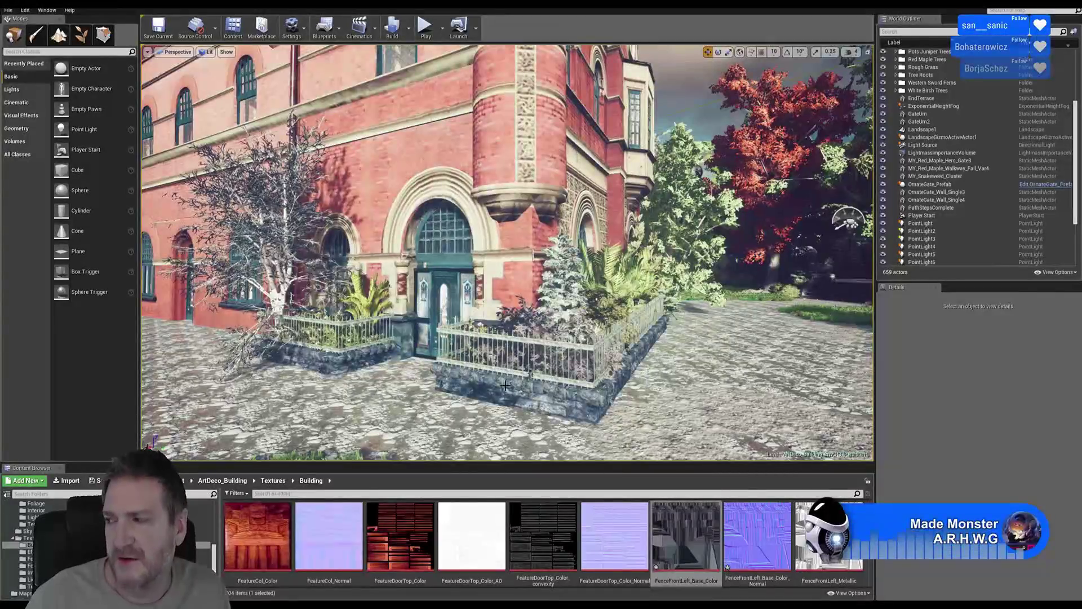
right_click_drag(415, 182, 293, 180)
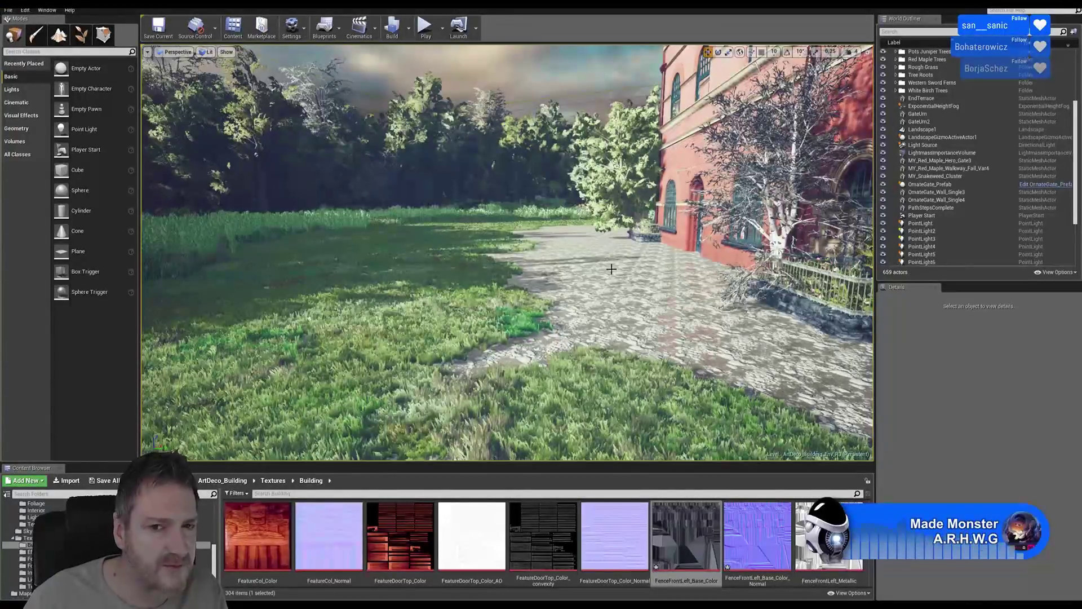
left_click(9, 9)
left_click(33, 83)
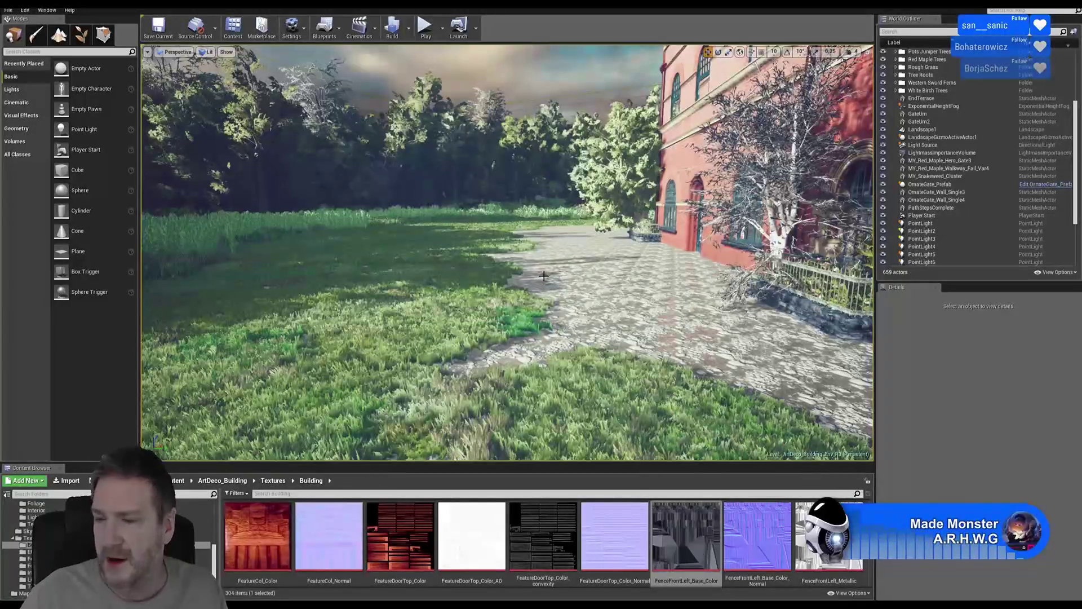
Examine the lawn edges, tall plants and flower beds alongside the stone path next to the building
right_click_drag(508, 254, 352, 255)
key("w")
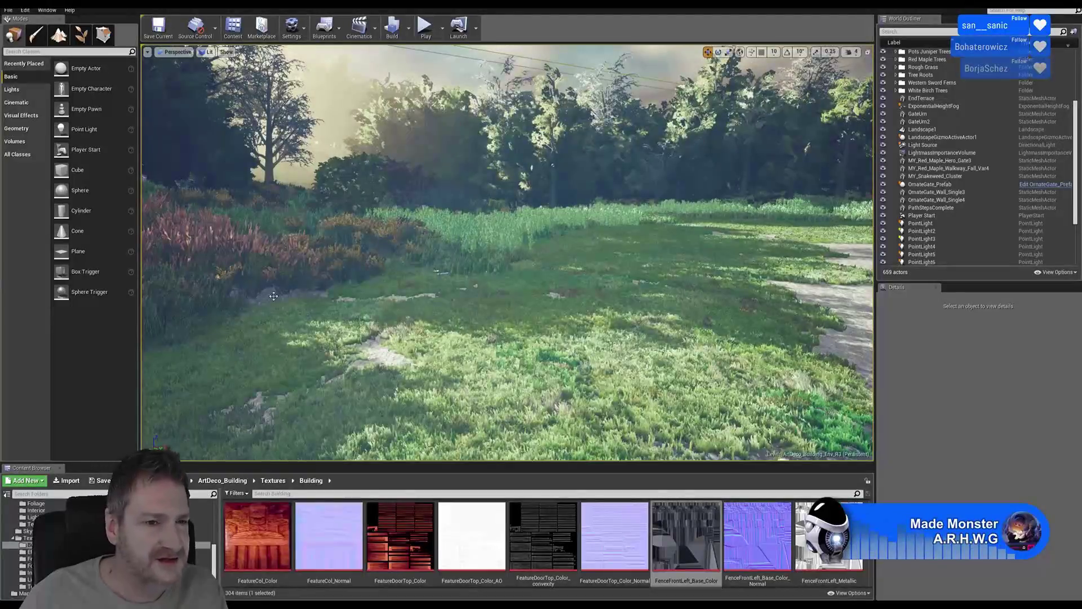
right_click_drag(580, 316, 610, 243)
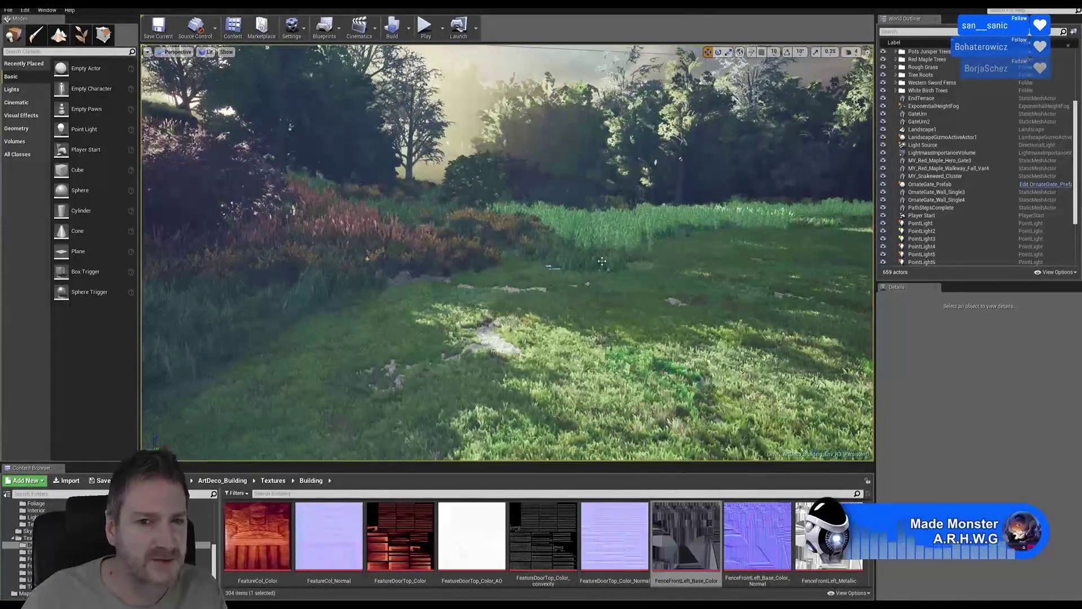
right_click_drag(552, 267, 560, 240)
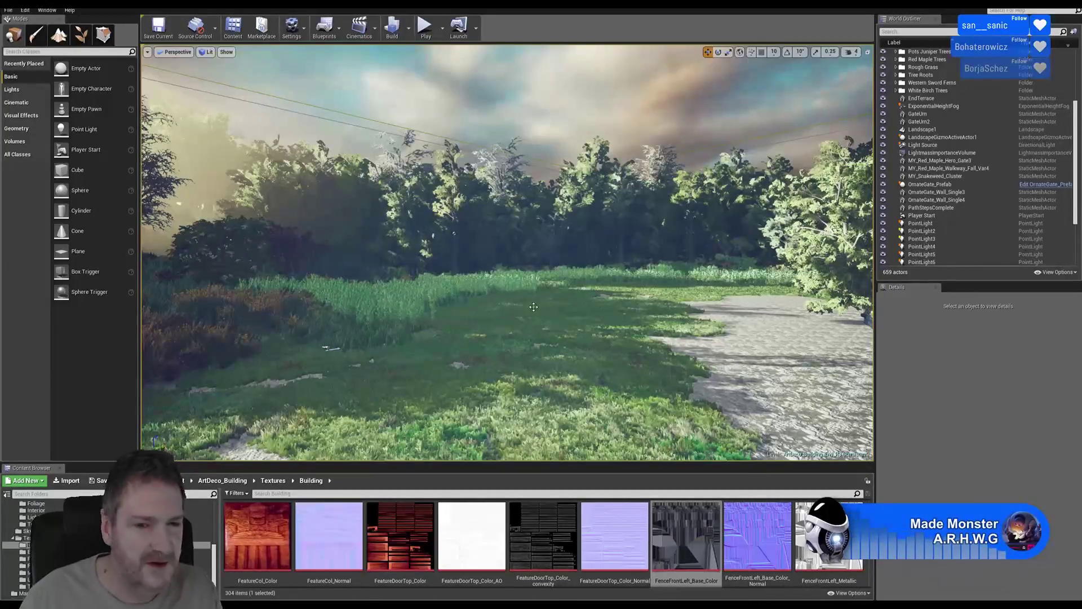
right_click_drag(591, 293, 851, 313)
key("w")
key("w")
right_click_drag(619, 393, 518, 392)
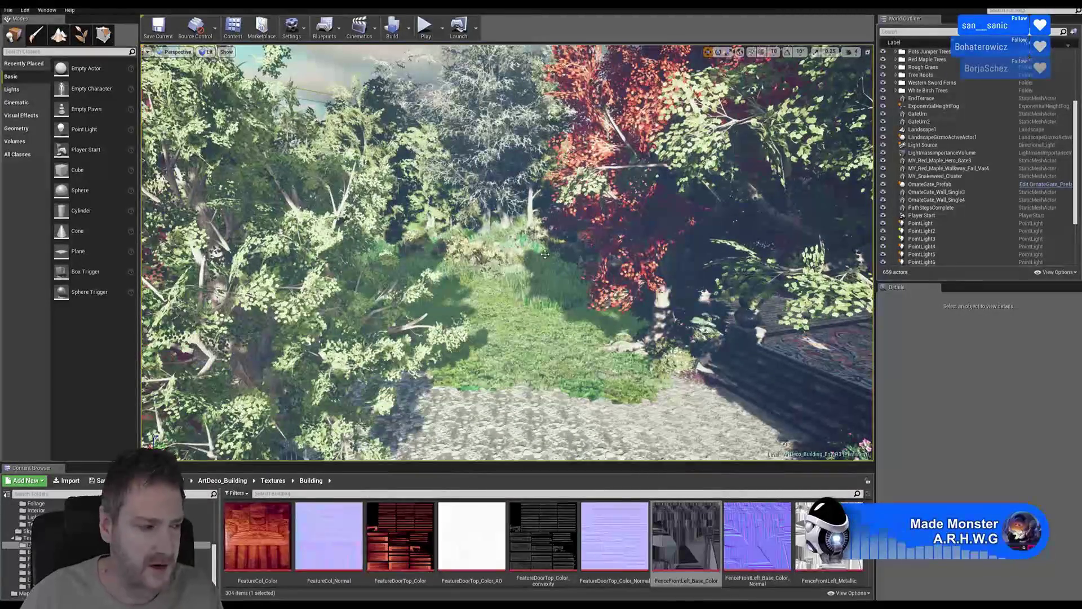
Inspect the abrupt border between the short lawn and the tall plants in the clearing by the trees
right_click_drag(466, 274, 479, 361)
key("w")
key("w")
key("w")
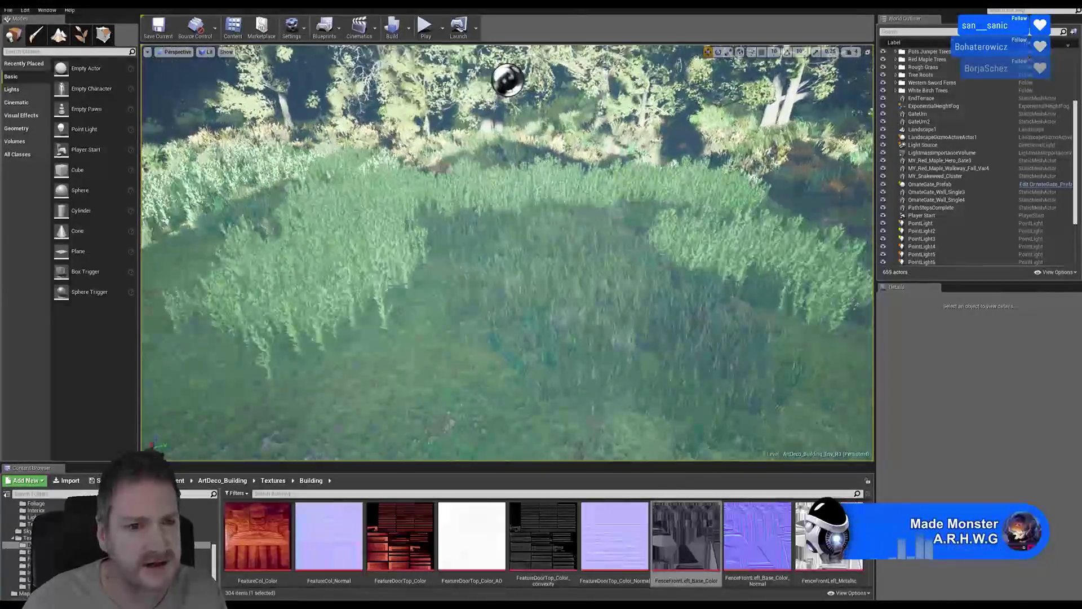
right_click_drag(479, 315, 451, 330)
key("a")
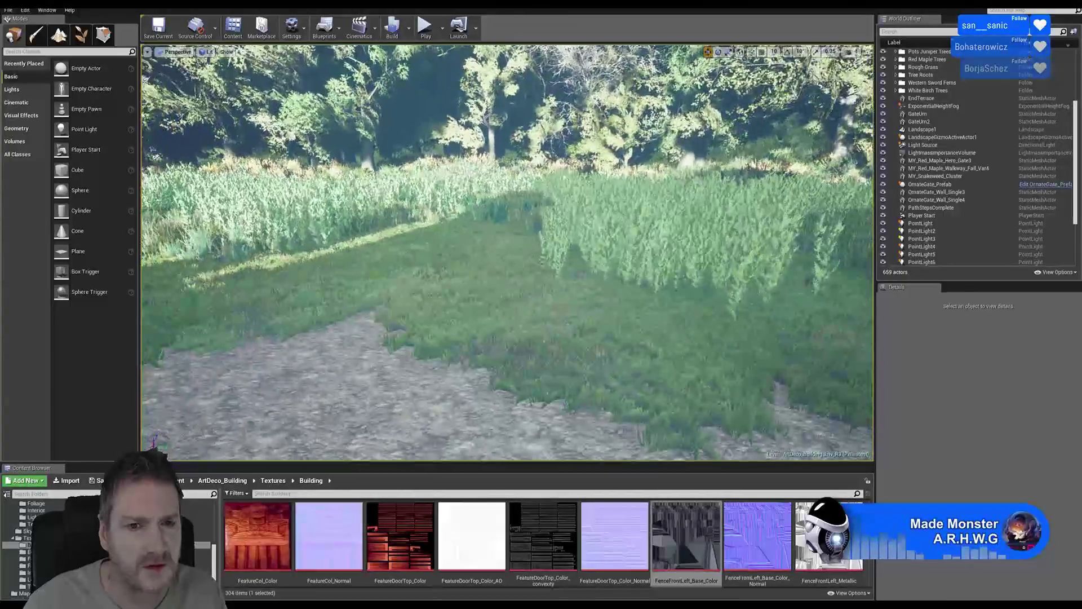
key("w")
right_click_drag(451, 330, 470, 330)
key("w")
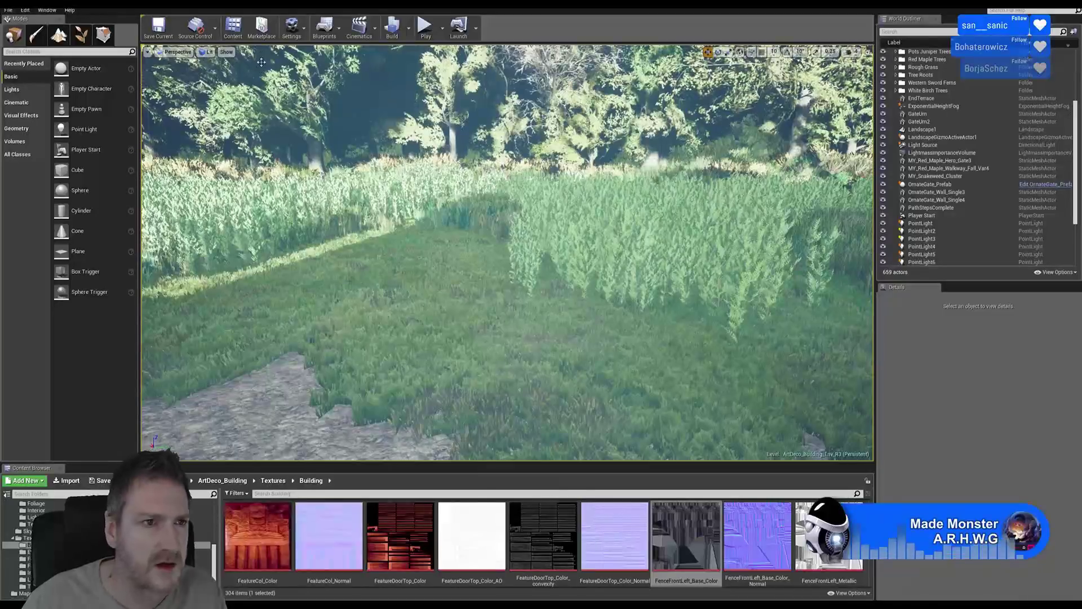
Set up foliage painting with MY_Rough_Grass_Cluster as the active type and a slightly smaller brush
left_click(82, 35)
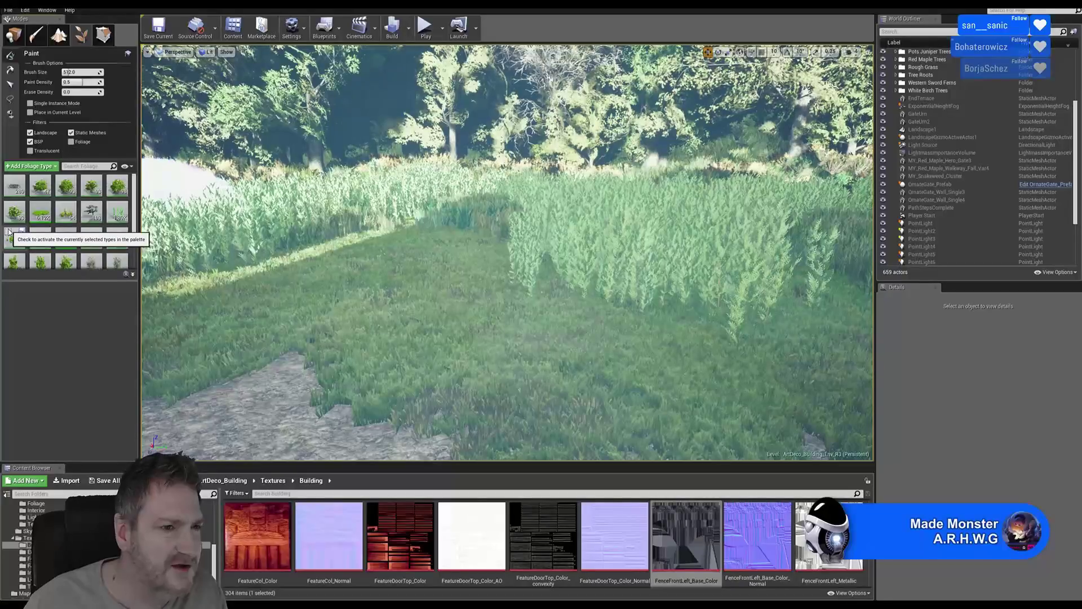
left_click(9, 233)
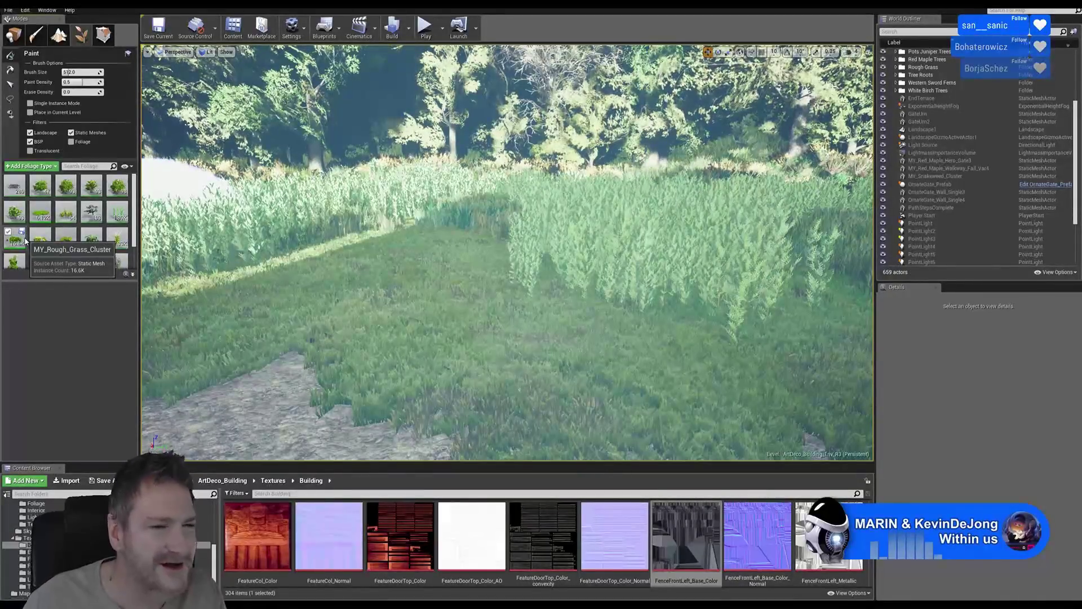
left_click(34, 205)
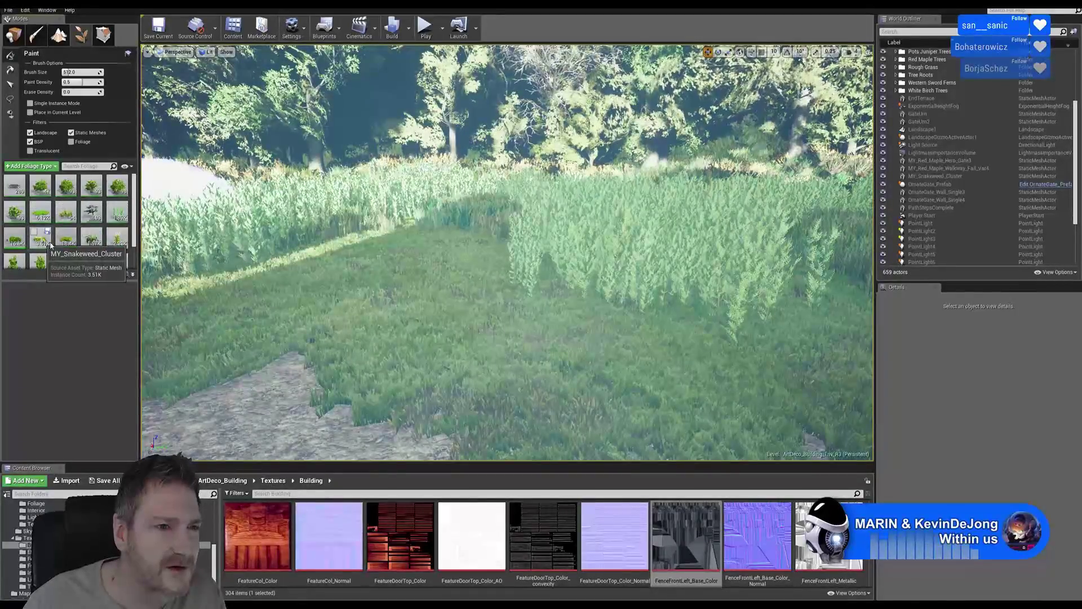
left_click(60, 232)
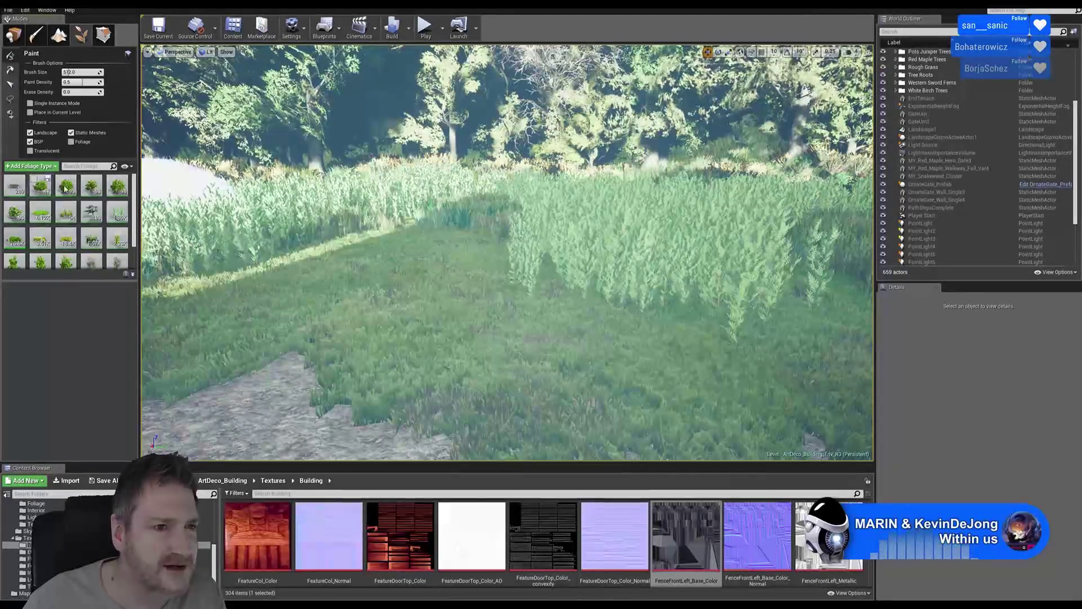
left_click_drag(104, 282, 100, 329)
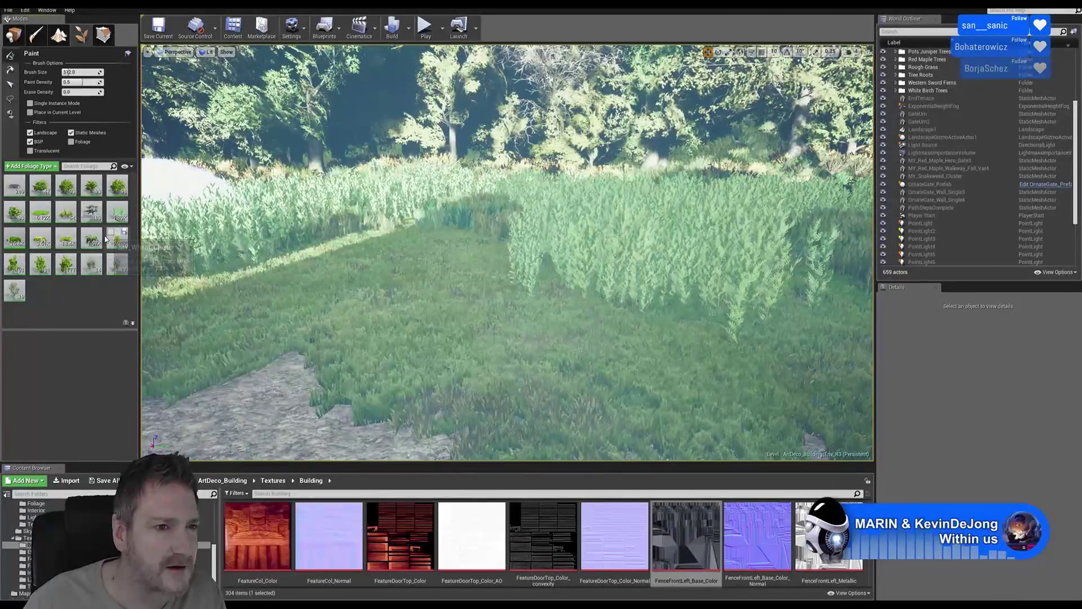
left_click(12, 242)
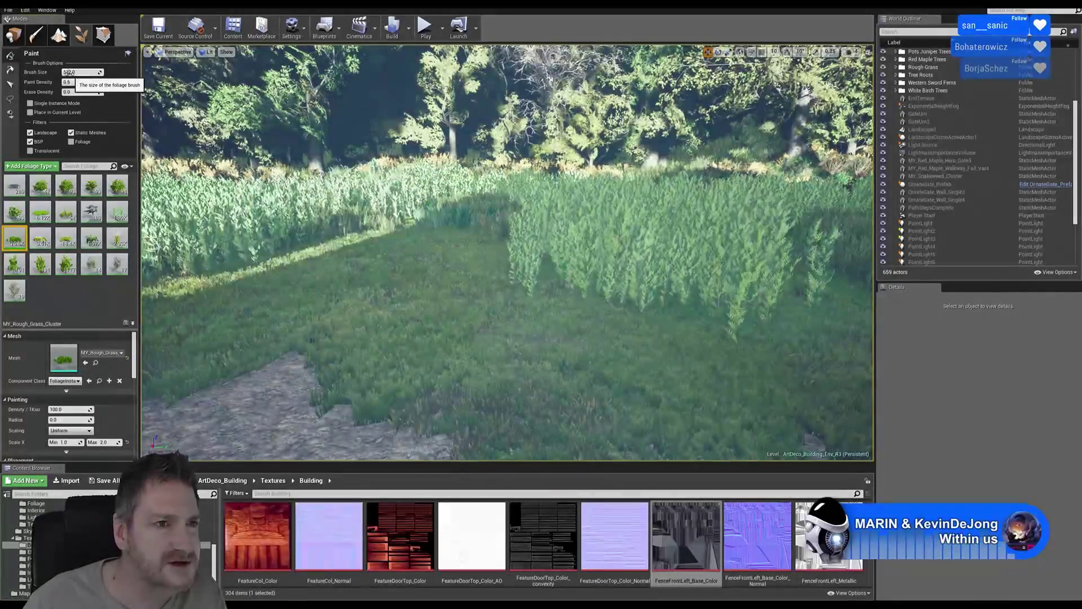
left_click_drag(73, 73, 71, 73)
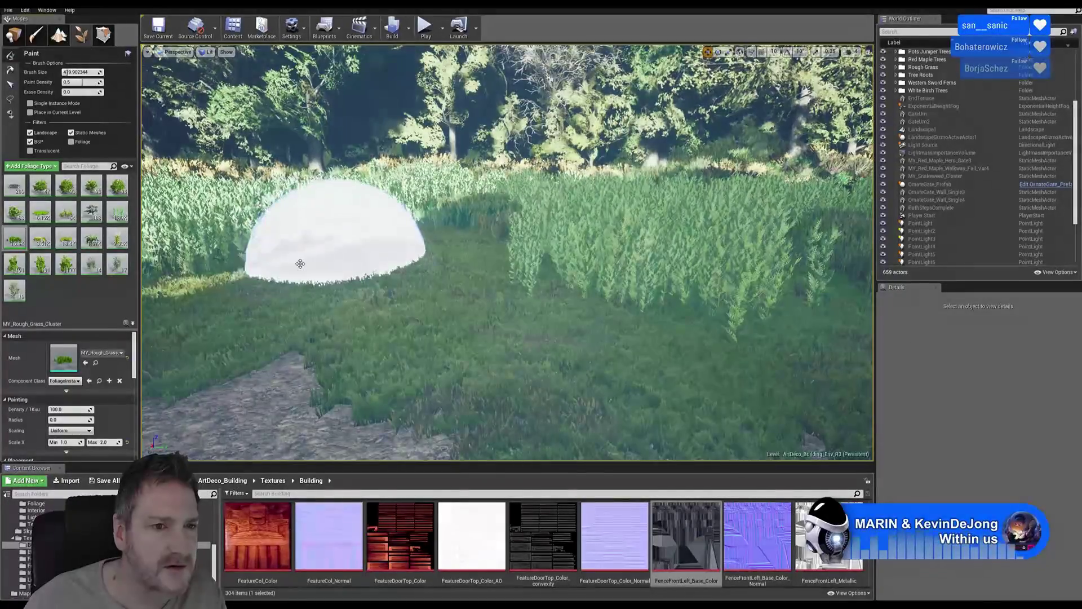
Paint rough grass along the front edge of the tall plants in the clearing, from the shaded patch to the sunlit stretch
left_click_drag(402, 249, 507, 243)
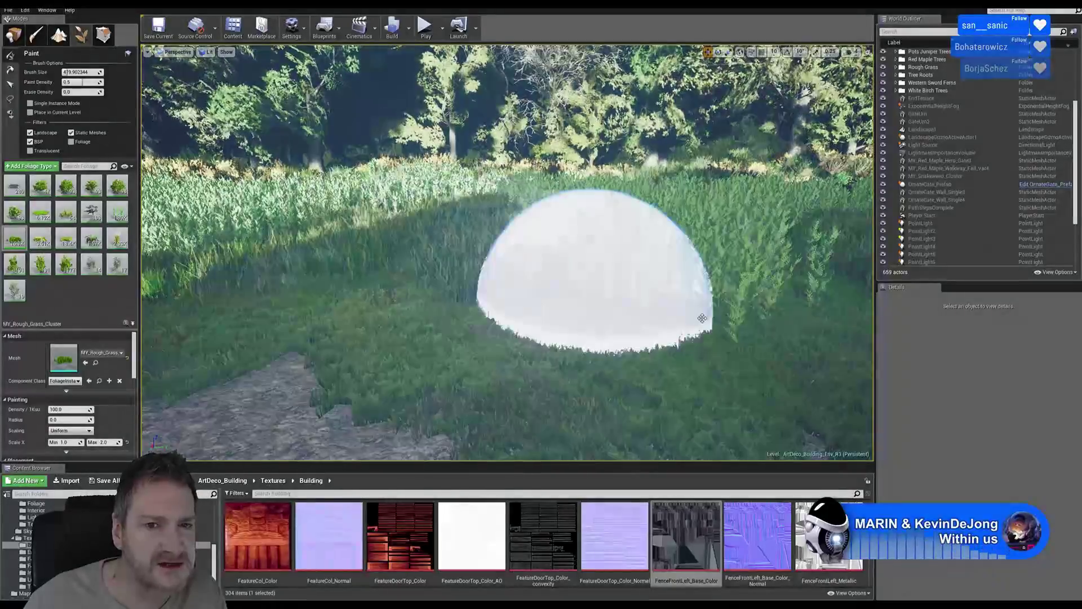
right_click_drag(615, 341, 677, 257)
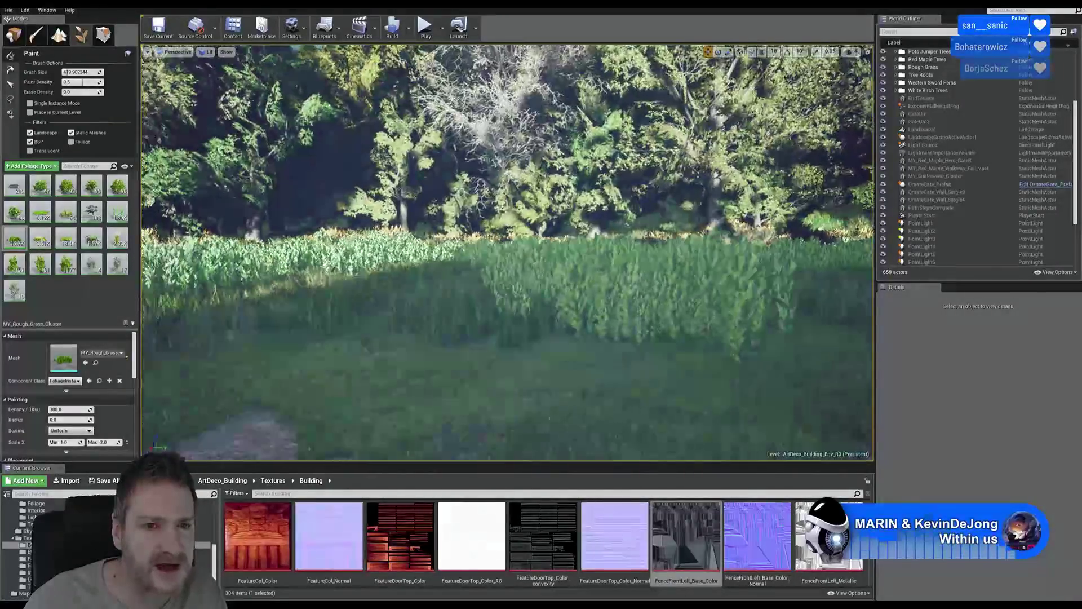
key("s")
right_click_drag(615, 341, 630, 341)
key("e")
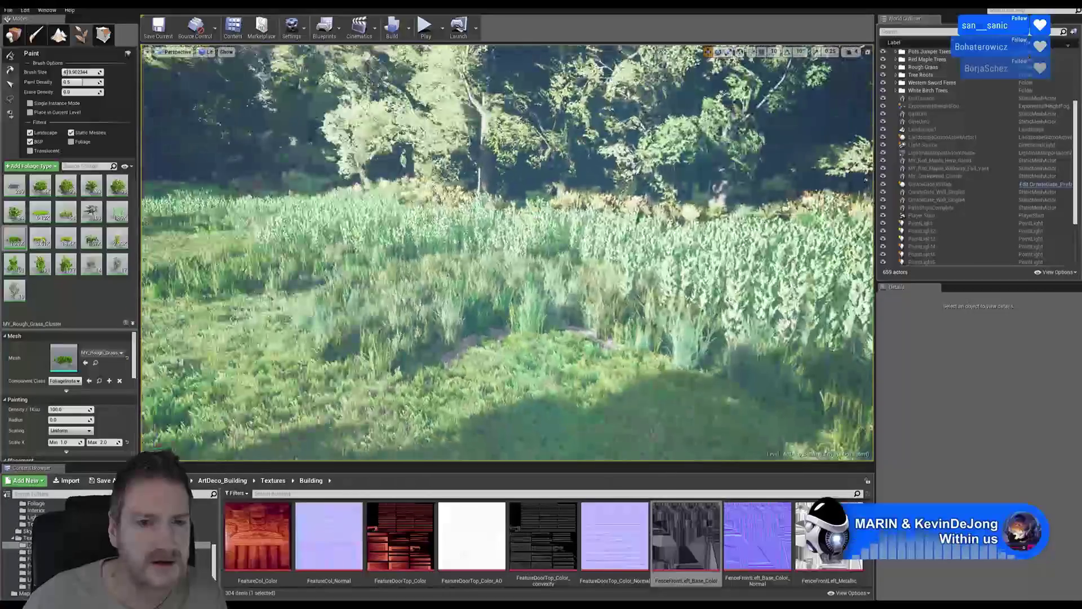
right_click_drag(508, 282, 541, 282)
key("a")
key("w")
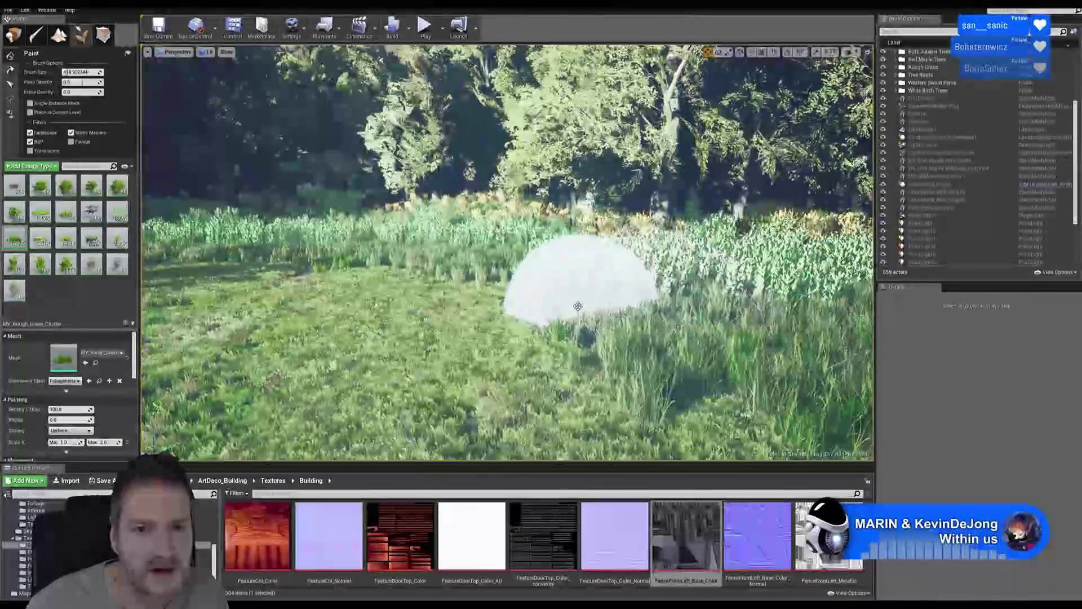
left_click_drag(579, 306, 617, 312)
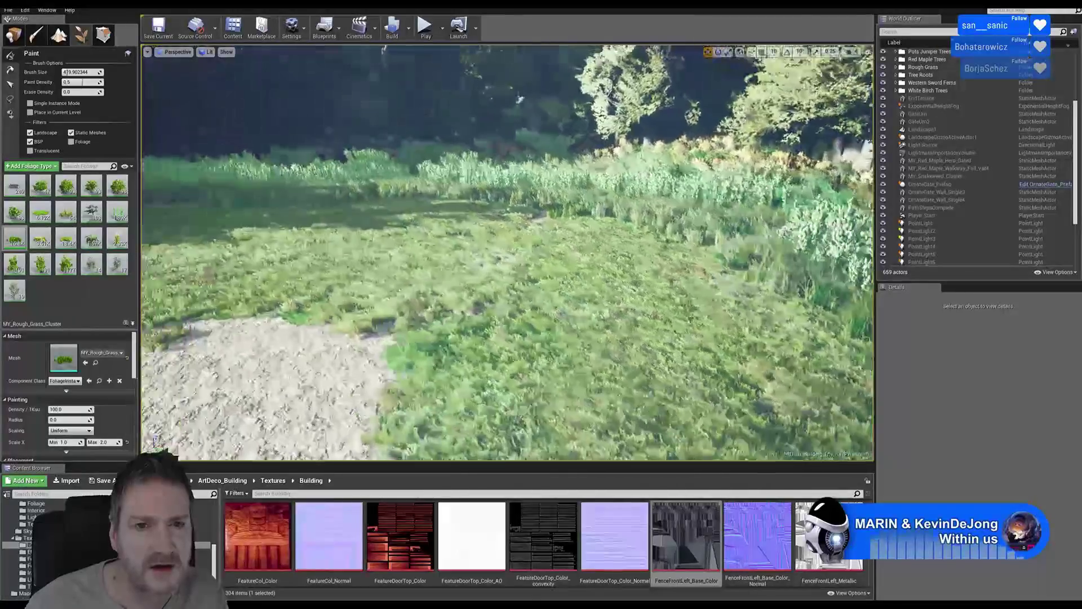
Extend the rough grass border along the tall plants on the far side of the lawn, past the bare path patches
right_click_drag(507, 282, 395, 282)
key("w")
mouse_move(558, 329)
right_mouse_down()
mouse_move(445, 327)
mouse_move(463, 327)
right_mouse_up()
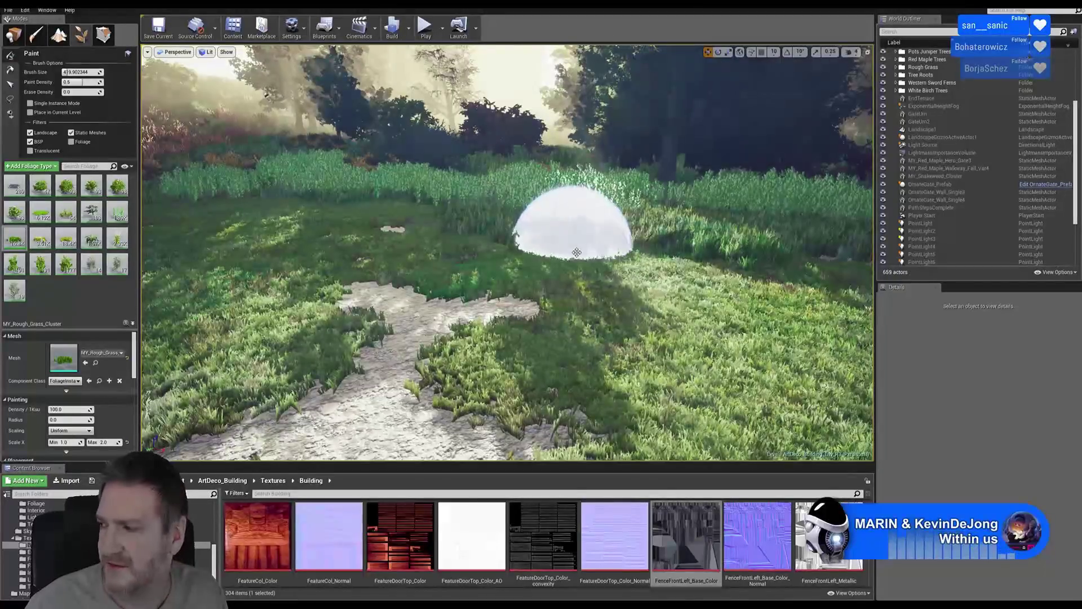
key("w")
mouse_move(605, 273)
right_mouse_down()
mouse_move(578, 253)
mouse_move(555, 266)
right_mouse_up()
key("a")
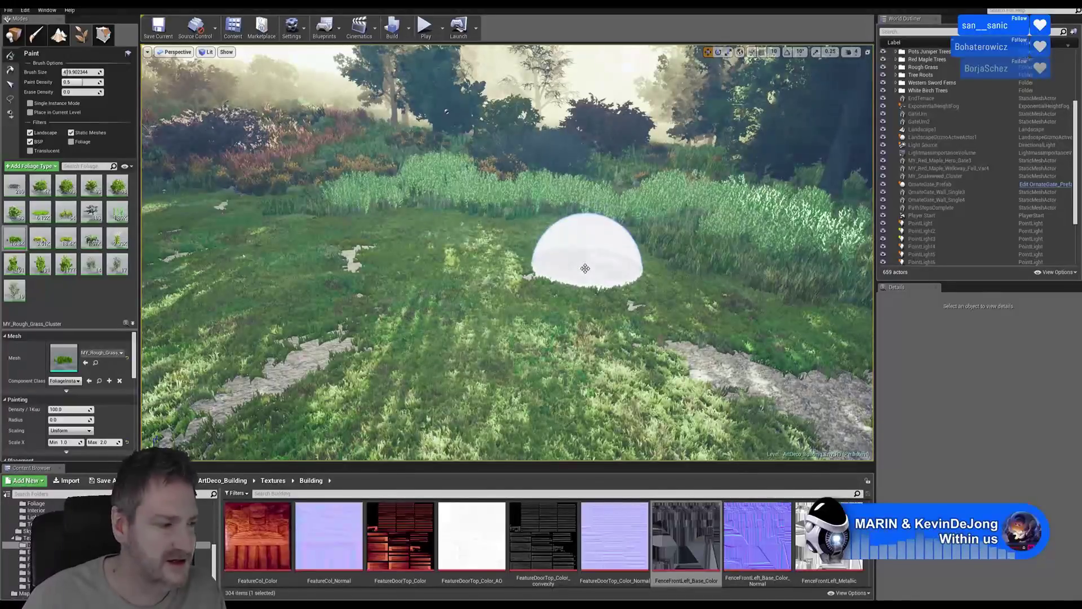
Fill in rough grass in front of the tall plants beside the orange and red flower beds
mouse_move(523, 266)
right_mouse_down()
mouse_move(586, 302)
mouse_move(541, 279)
mouse_move(550, 268)
right_mouse_up()
key("w")
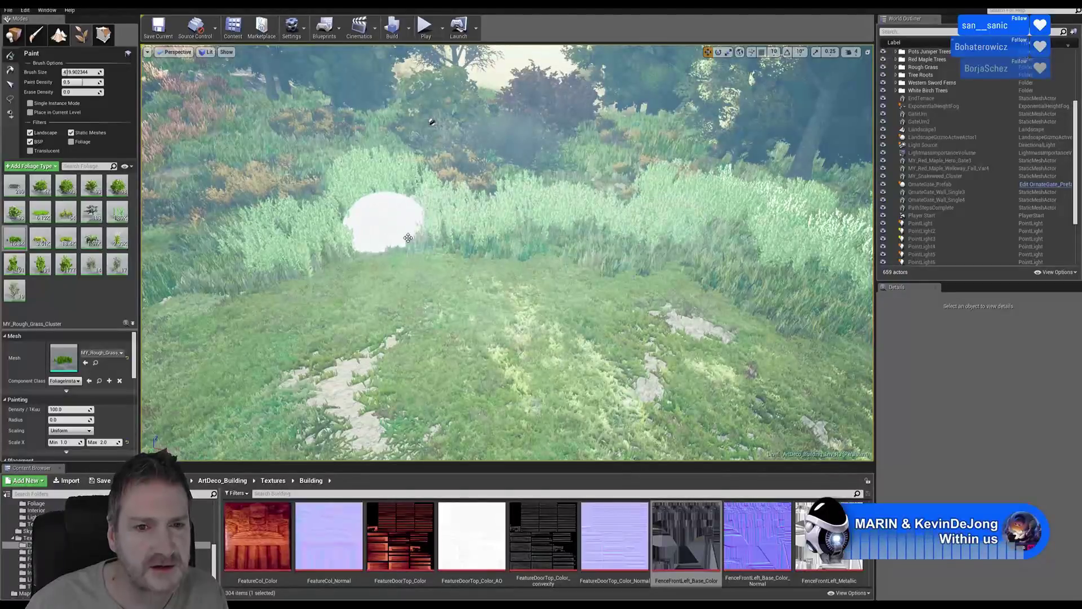
mouse_move(385, 241)
right_mouse_down()
mouse_move(304, 262)
mouse_move(265, 231)
right_mouse_up()
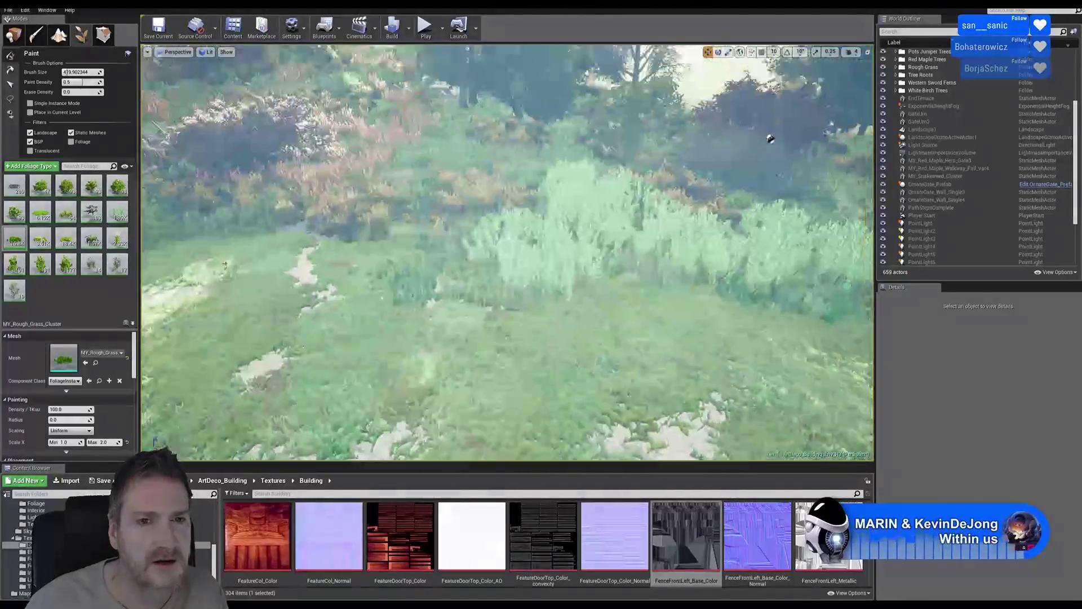
mouse_move(626, 259)
right_mouse_down()
mouse_move(739, 277)
mouse_move(742, 258)
right_mouse_up()
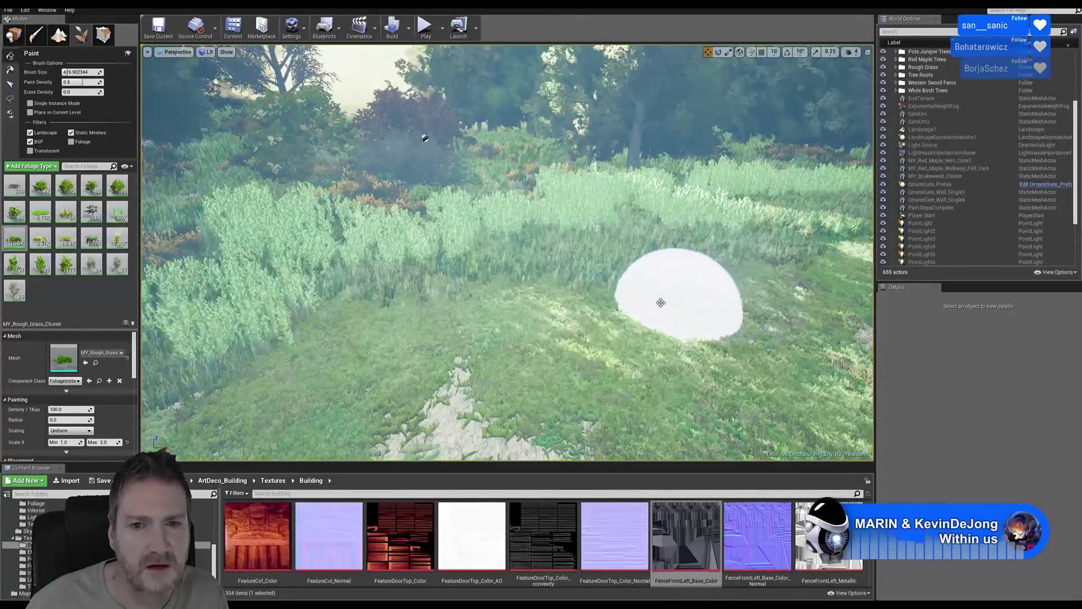
mouse_move(660, 302)
right_mouse_down()
mouse_move(848, 301)
mouse_move(567, 258)
right_mouse_up()
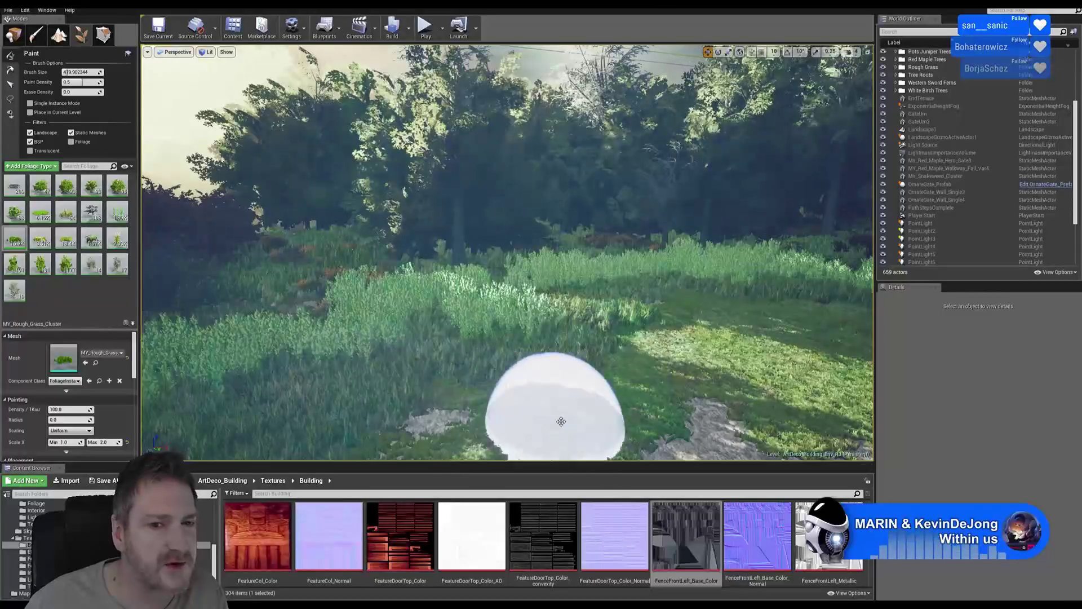
mouse_move(673, 413)
right_mouse_down()
mouse_move(744, 423)
mouse_move(826, 415)
right_mouse_up()
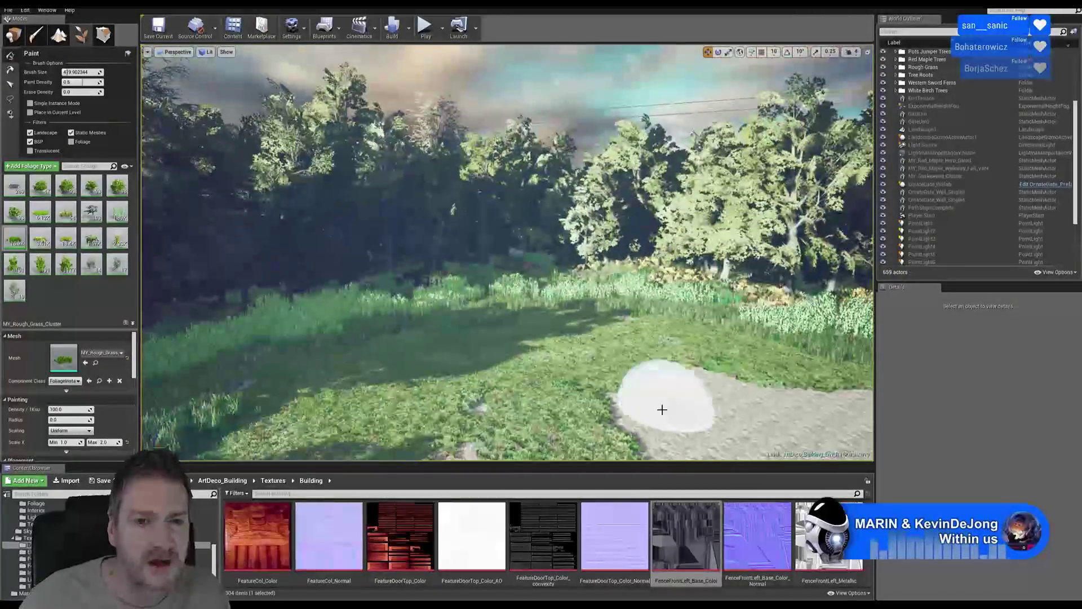
Leave foliage painting and examine how the rough grass blends into the lawns around the stone path and red maples
left_click(13, 36)
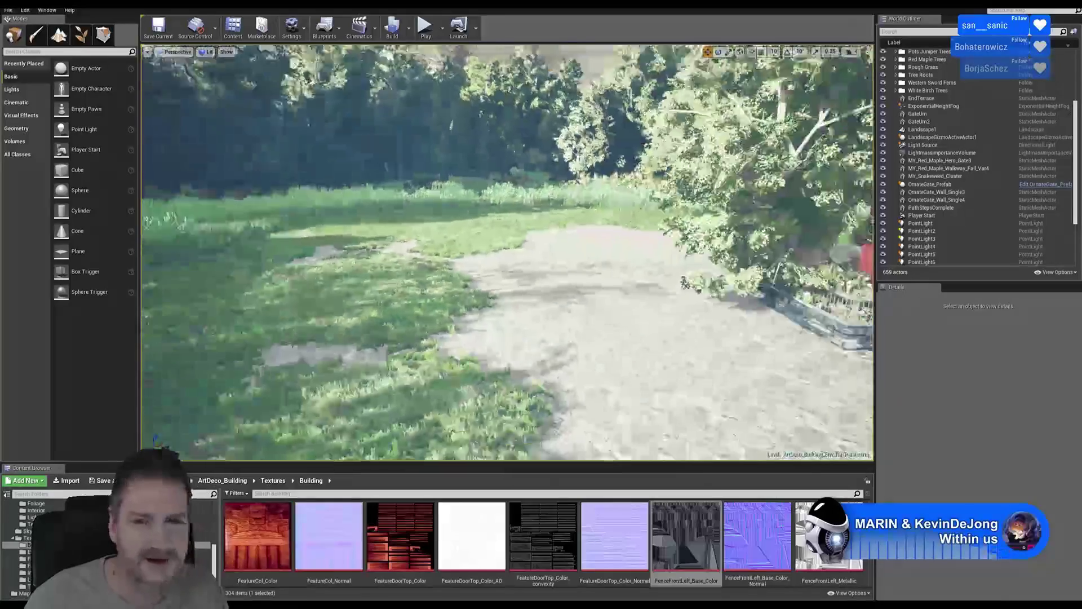
right_click_drag(508, 253, 800, 253)
key("w")
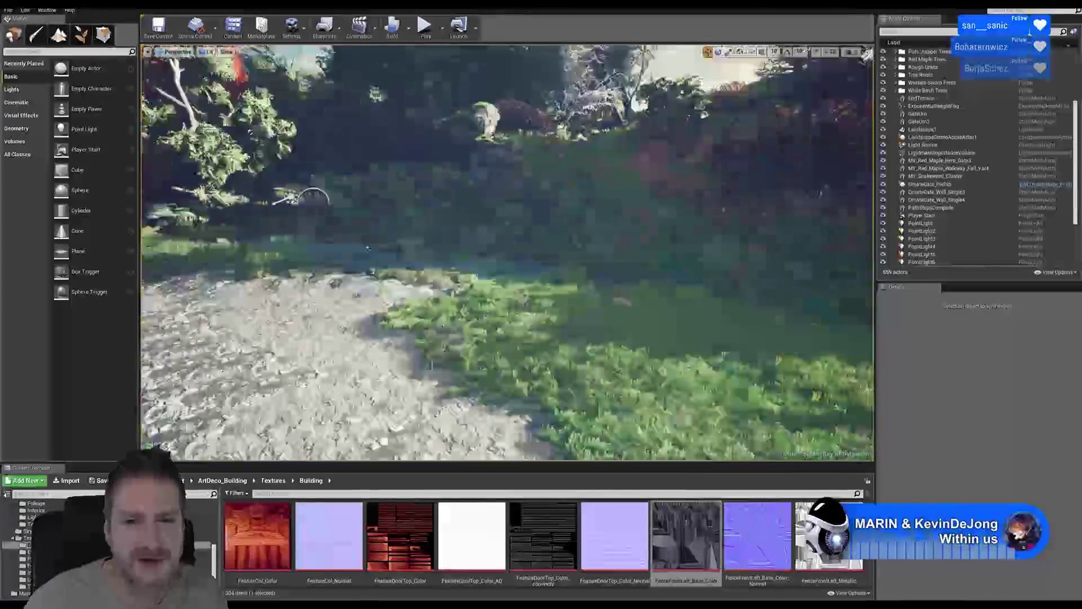
right_click_drag(507, 253, 339, 254)
right_click_drag(507, 253, 463, 236)
key("w")
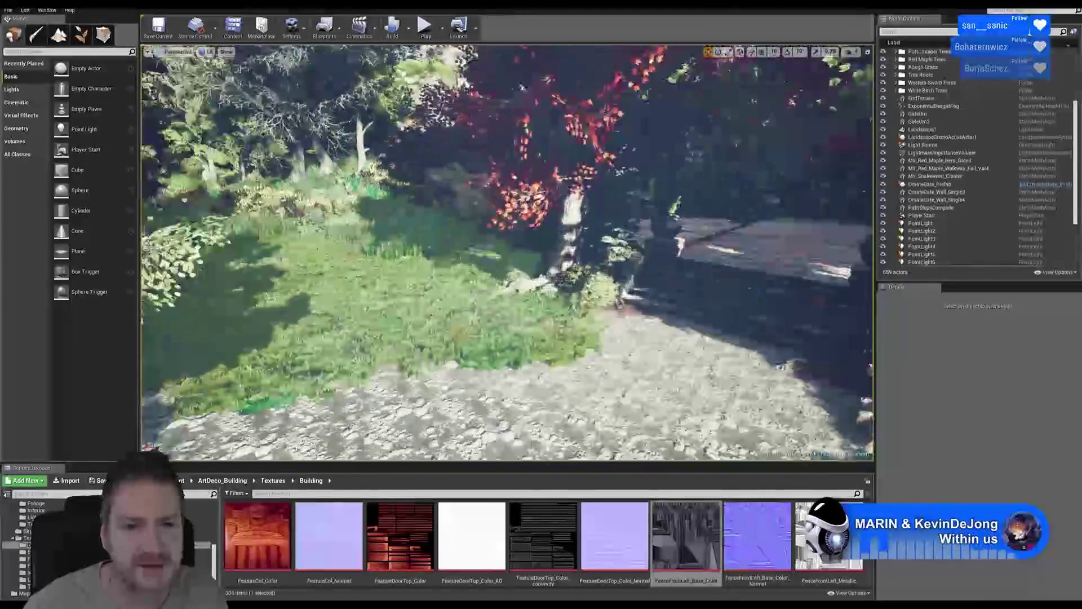
right_click_drag(534, 293, 361, 291)
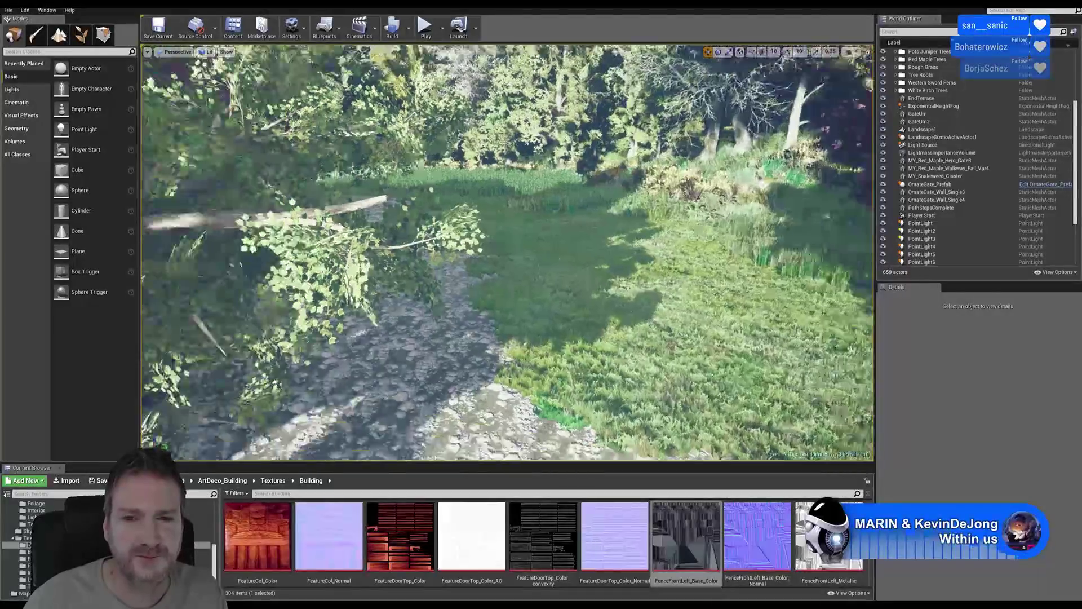
key("d")
Review the building's corner, its fenced planters and the surrounding lawn and stone path from several angles
right_click_drag(507, 253, 361, 197)
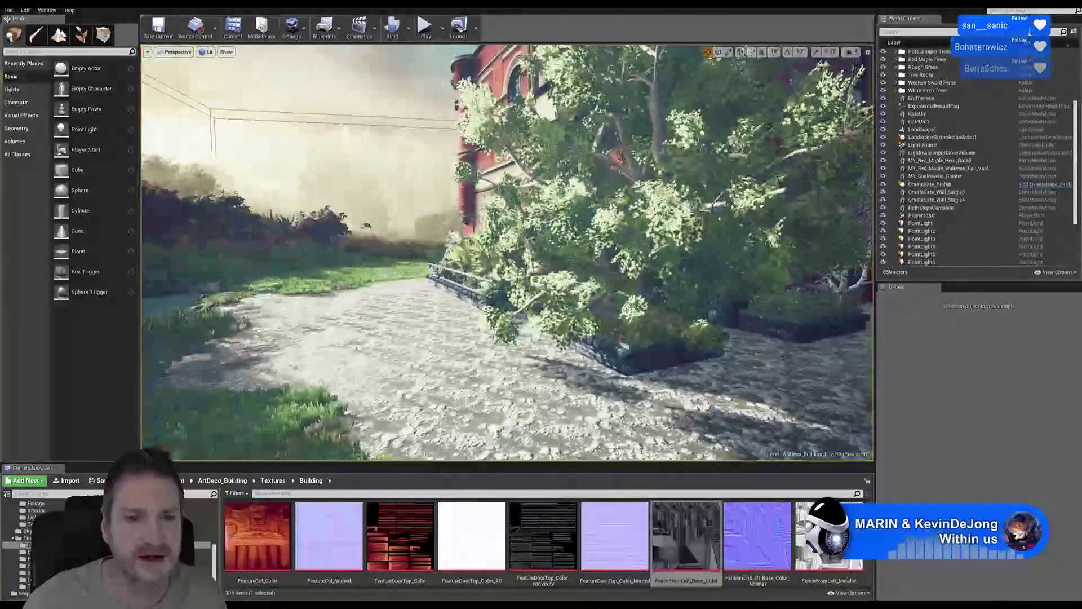
right_click_drag(507, 253, 492, 205)
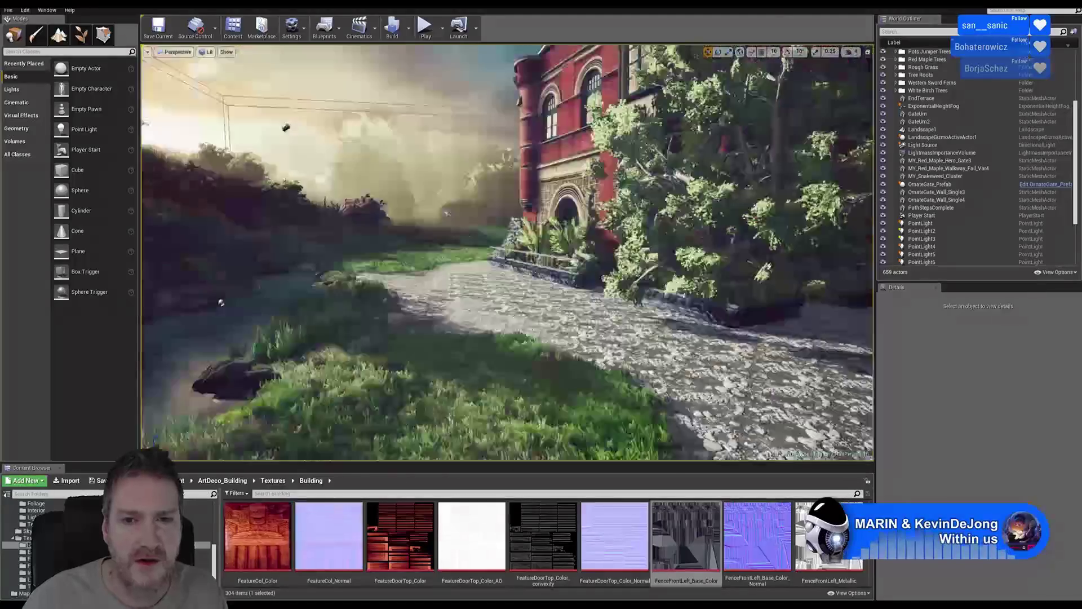
right_click_drag(507, 252, 710, 220)
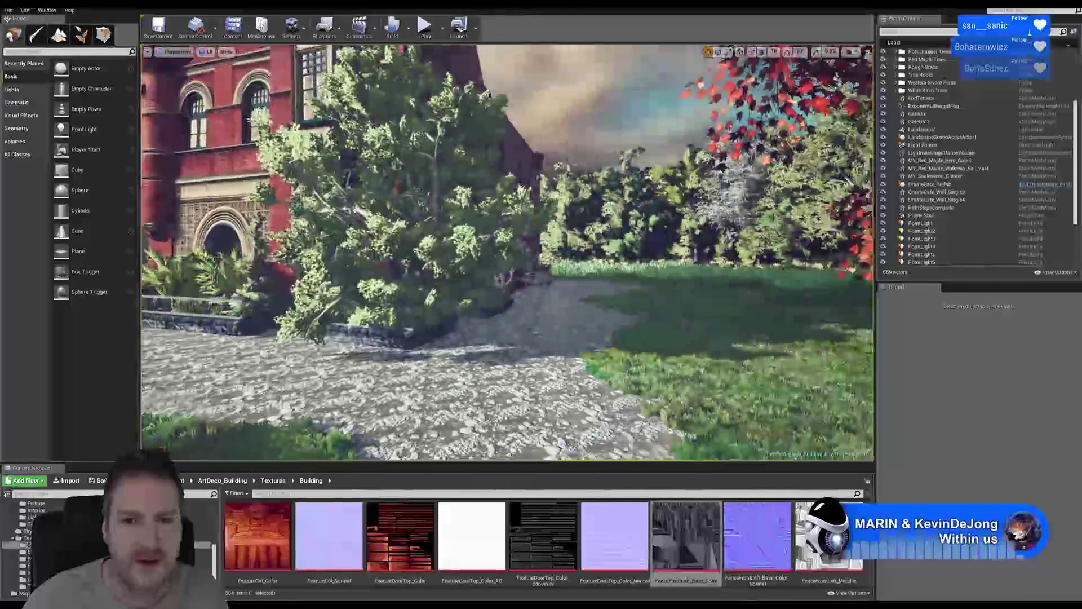
mouse_move(508, 252)
right_mouse_down()
mouse_move(552, 265)
mouse_move(389, 214)
mouse_move(733, 232)
right_mouse_up()
right_click_drag(507, 253, 500, 249)
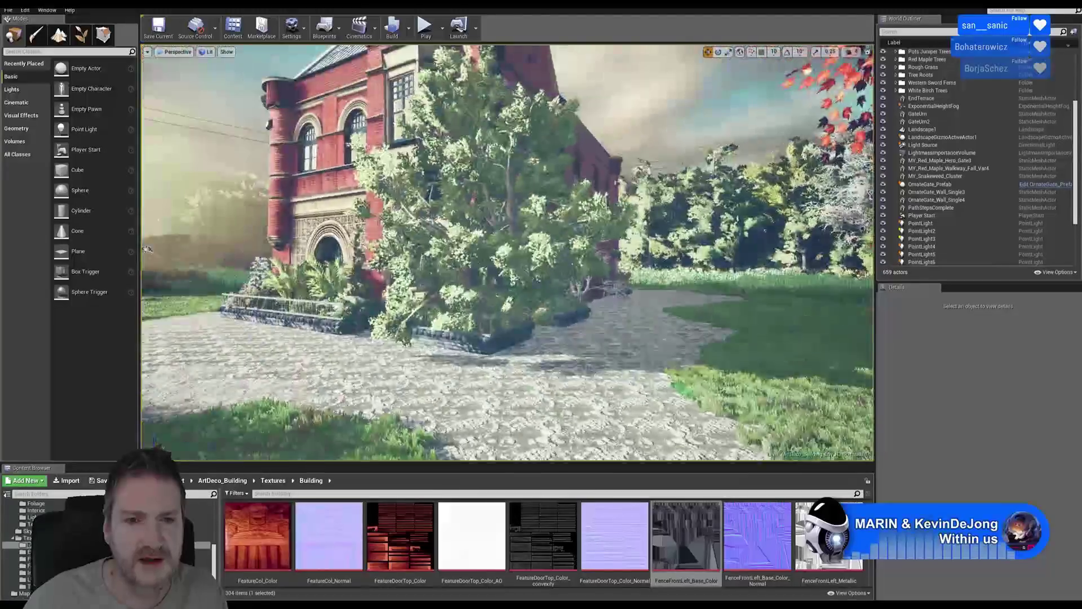
right_click_drag(559, 319, 412, 309)
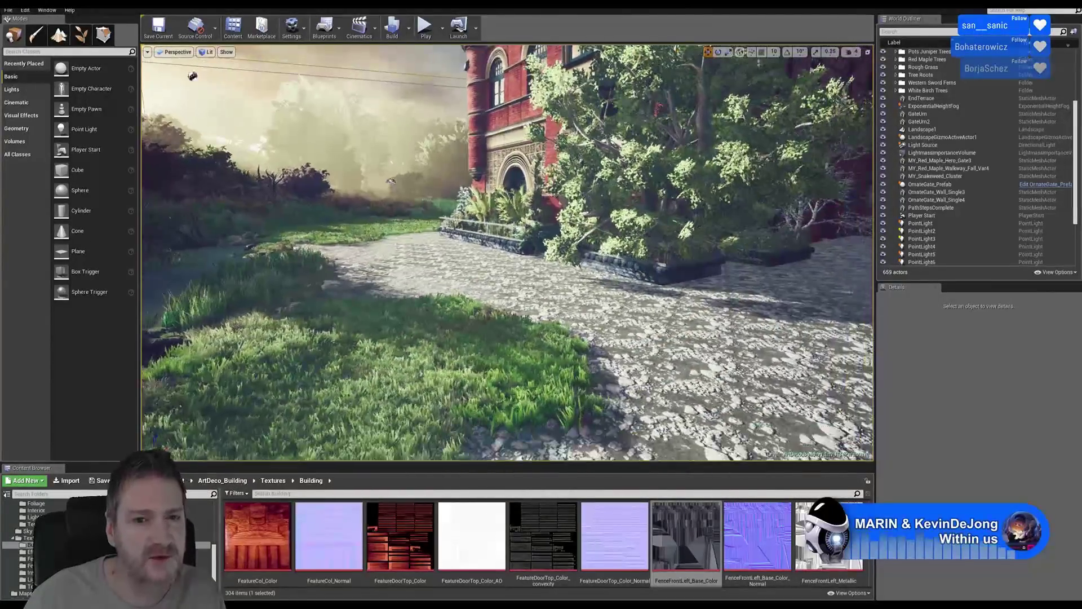
Paint grass foliage over the bare strip between the stream and the stone path, joining it to the lawns, and leave foliage painting
right_click_drag(507, 253, 603, 253)
right_click_drag(552, 97, 553, 52)
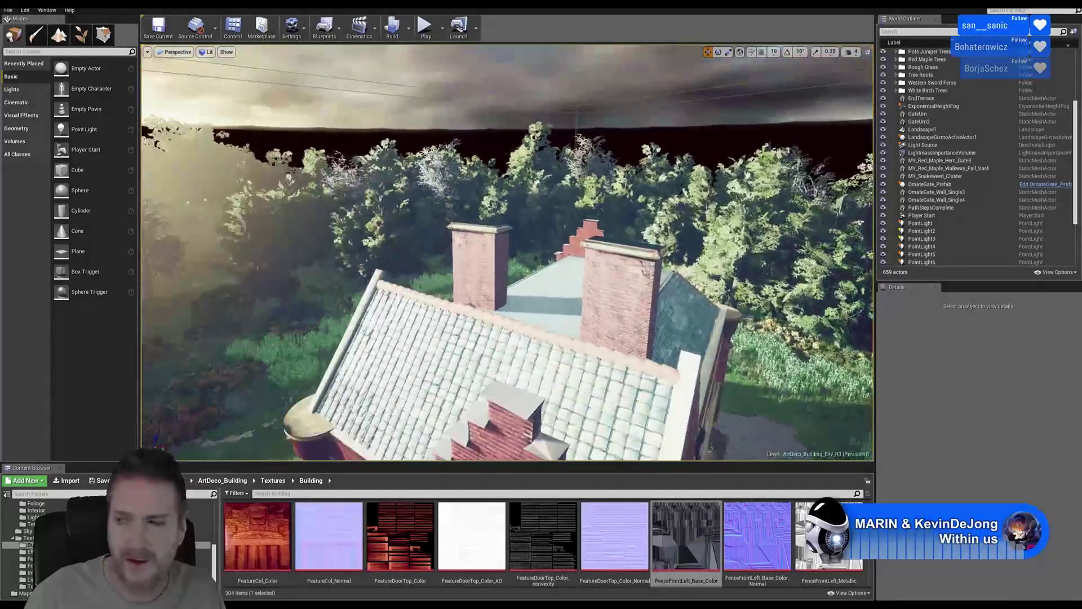
right_click_drag(508, 253, 513, 253)
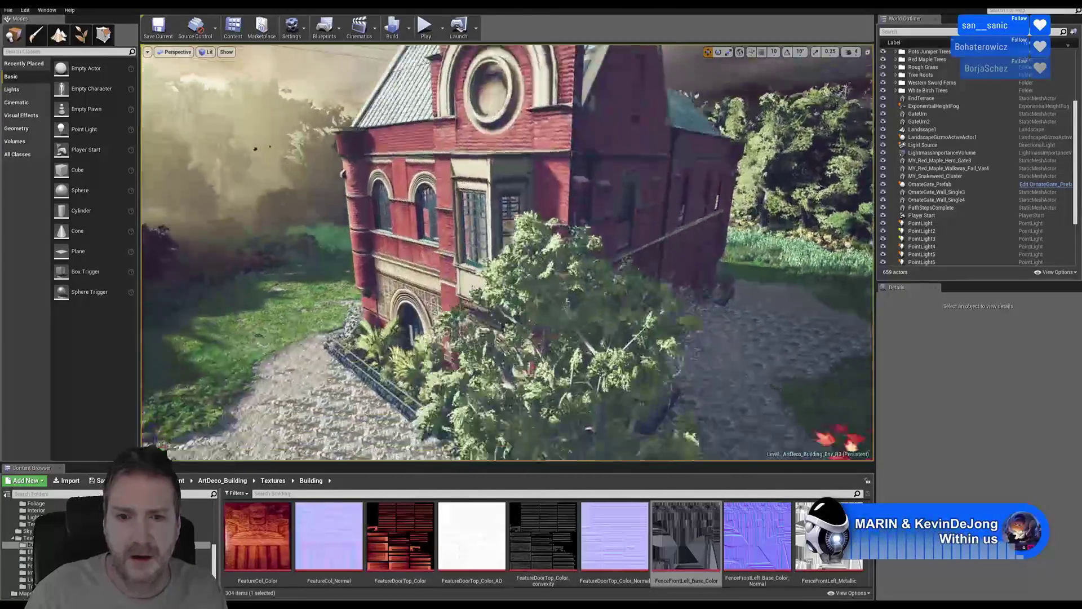
right_click_drag(507, 253, 485, 362)
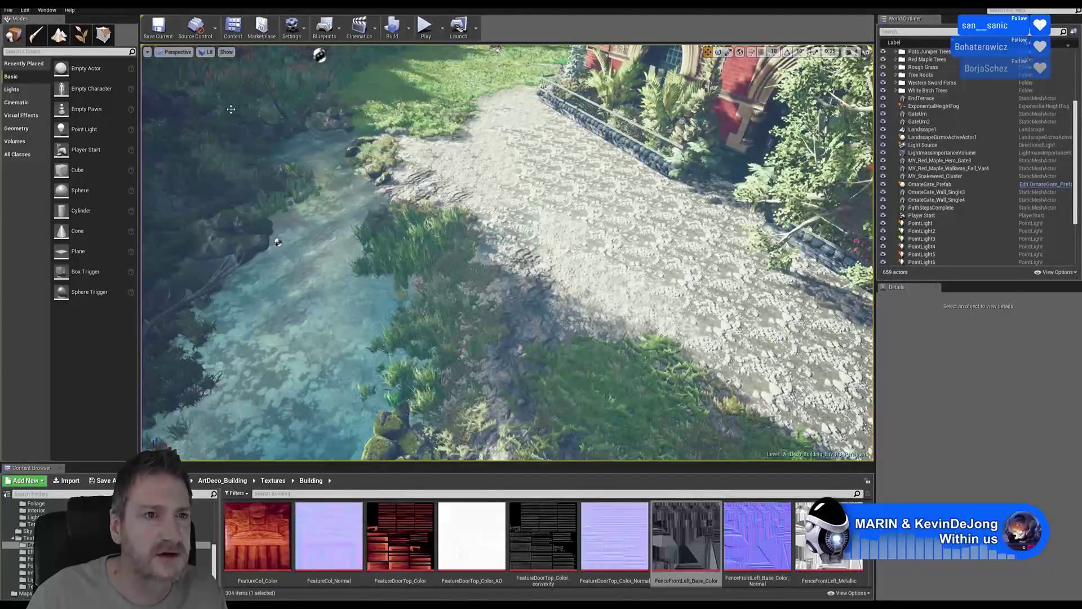
left_click(82, 35)
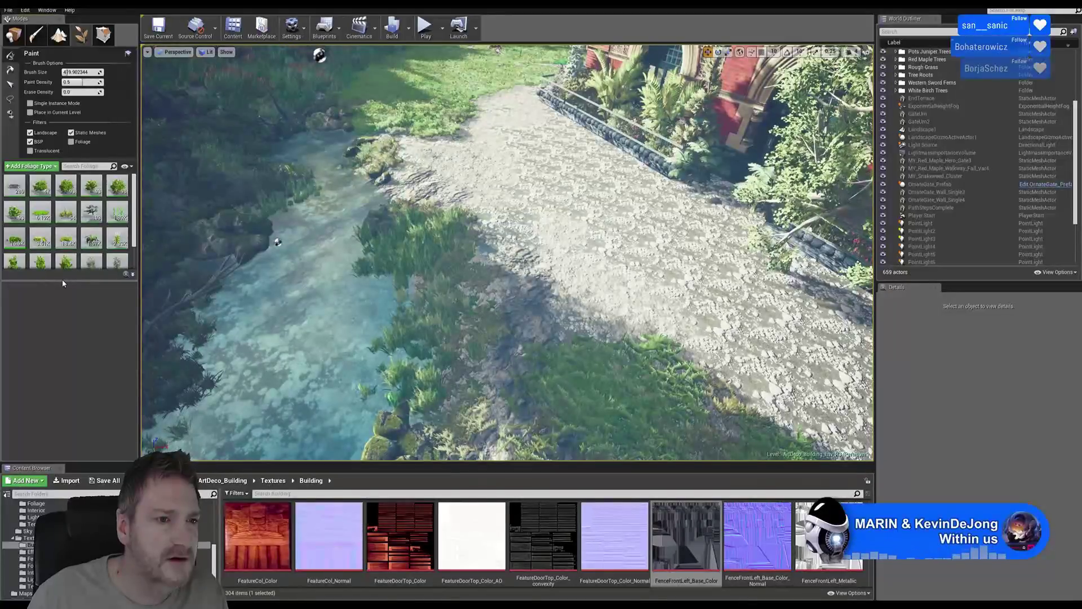
left_click_drag(62, 280, 55, 329)
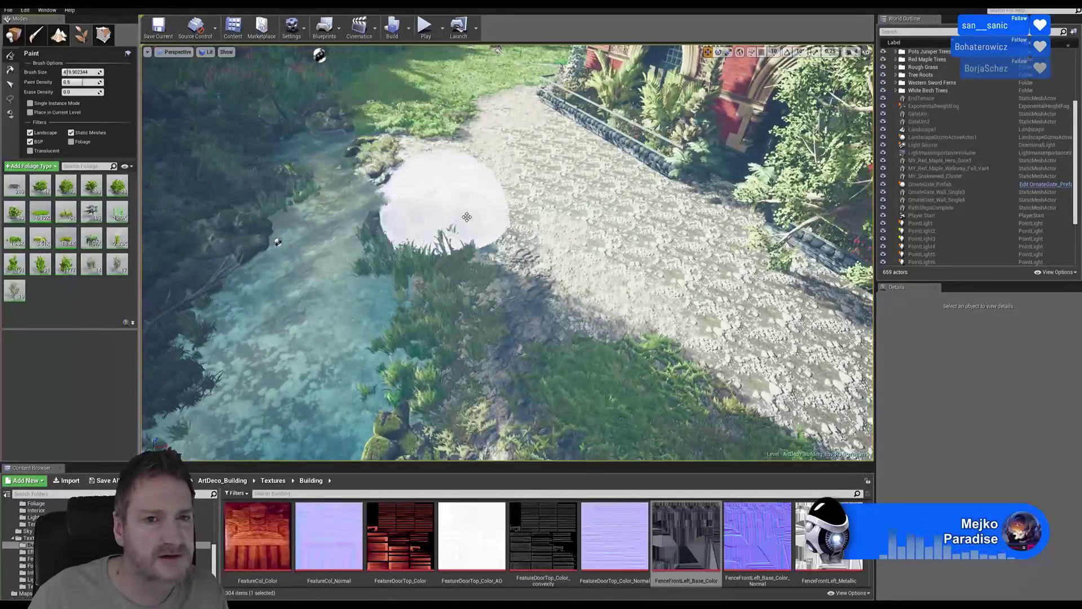
mouse_move(434, 156)
left_mouse_down()
mouse_move(498, 266)
mouse_move(579, 301)
mouse_move(553, 316)
left_mouse_up()
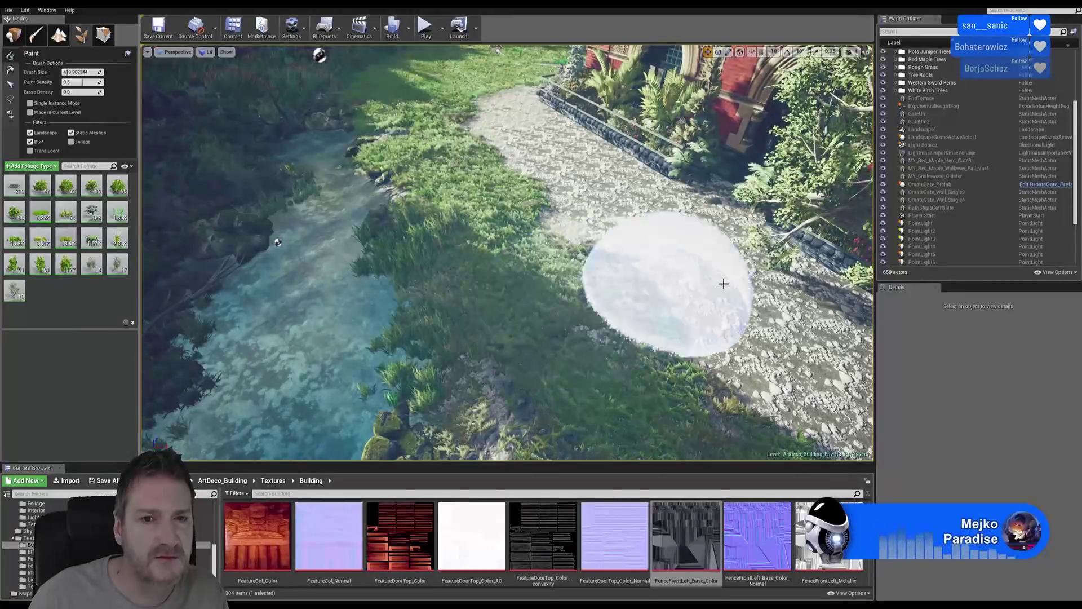
mouse_move(592, 278)
right_mouse_down()
mouse_move(705, 271)
mouse_move(812, 214)
right_mouse_up()
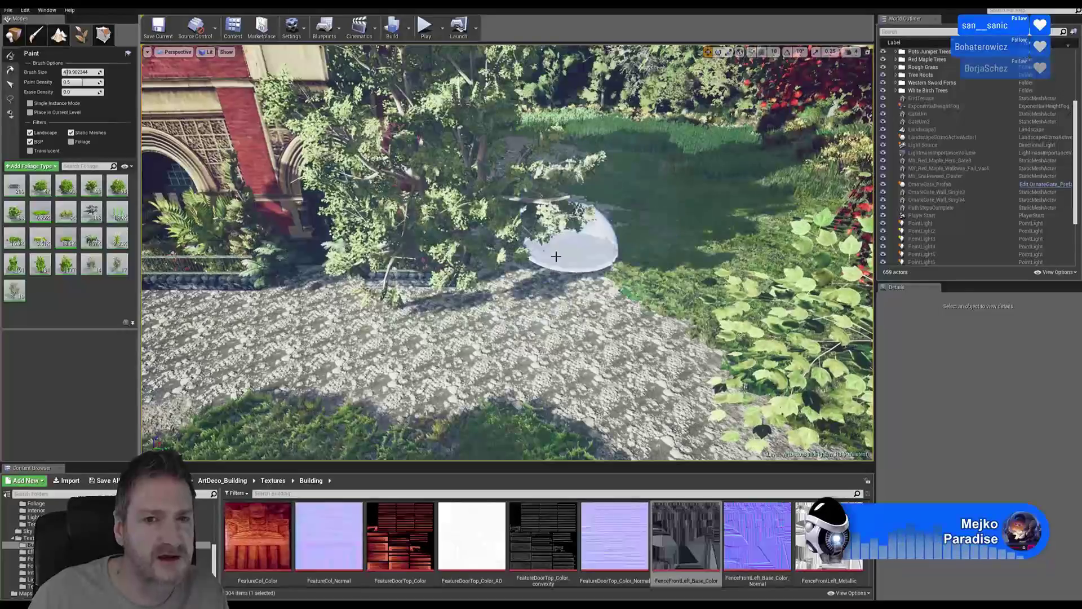
mouse_move(544, 273)
right_mouse_down()
mouse_move(451, 269)
mouse_move(495, 266)
right_mouse_up()
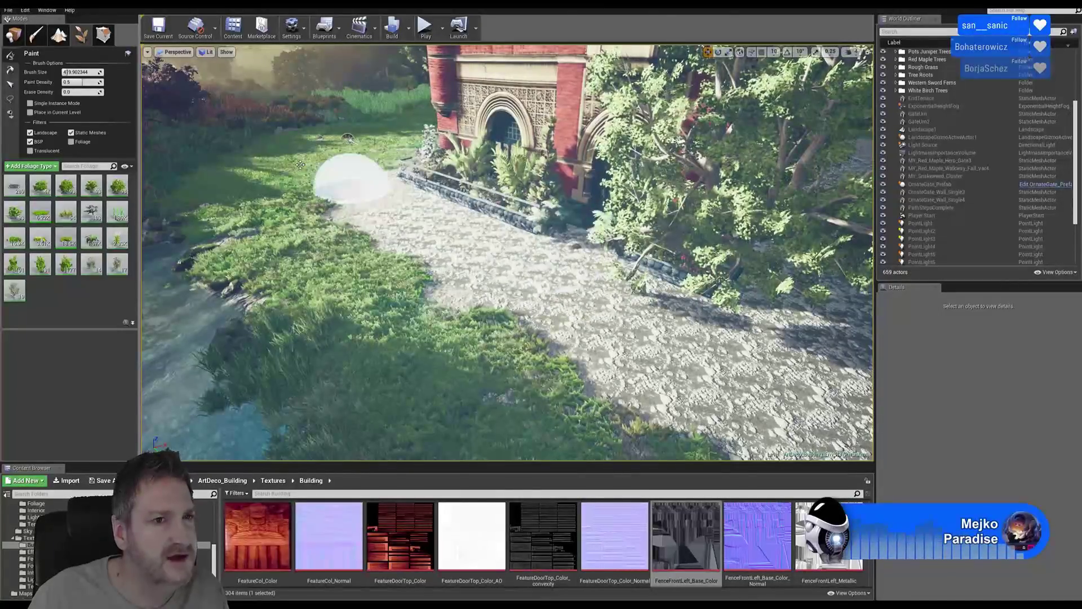
left_click(13, 36)
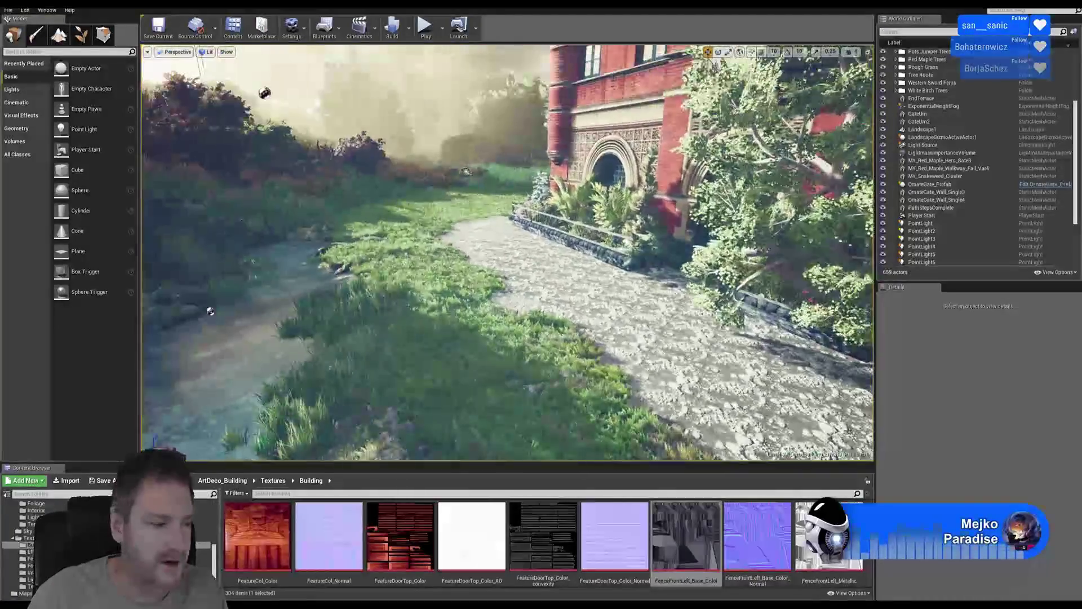
Place the MY_Red_Maple_Hero_Yard_PLNT tree from the Models/Foliage folder on the stone path in front of the building
right_click_drag(507, 254, 342, 188)
key("s")
right_click_drag(311, 290, 403, 317)
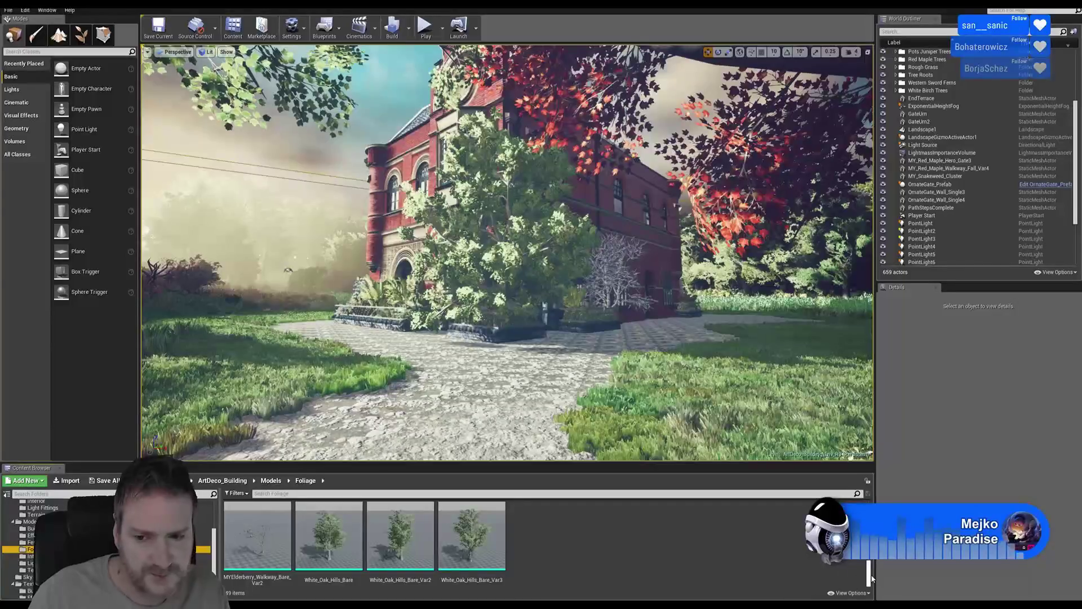
scroll(870, 578, "up", 2)
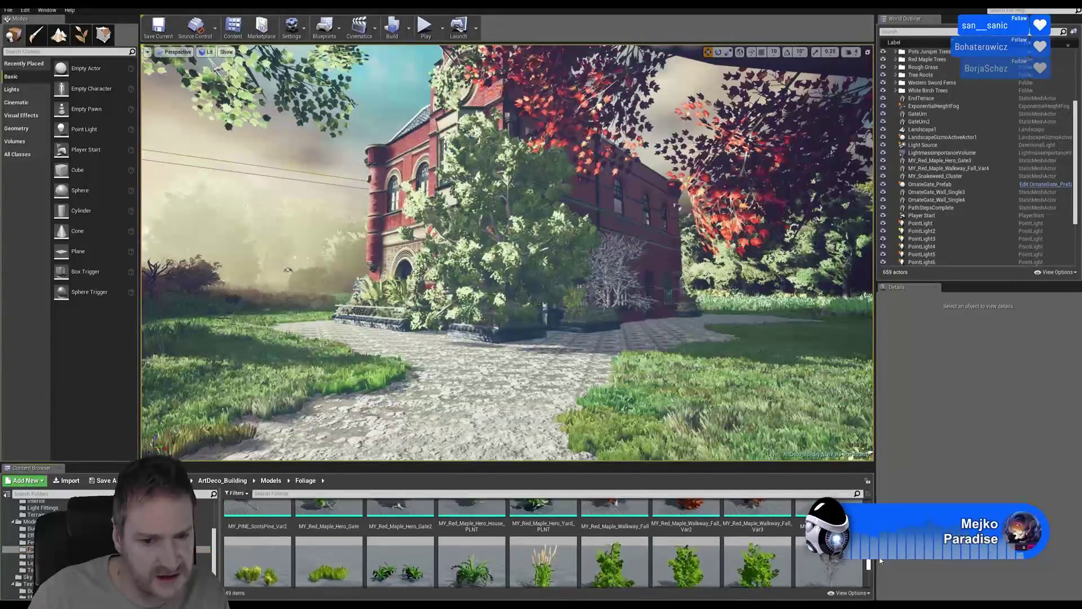
left_click_drag(882, 559, 883, 558)
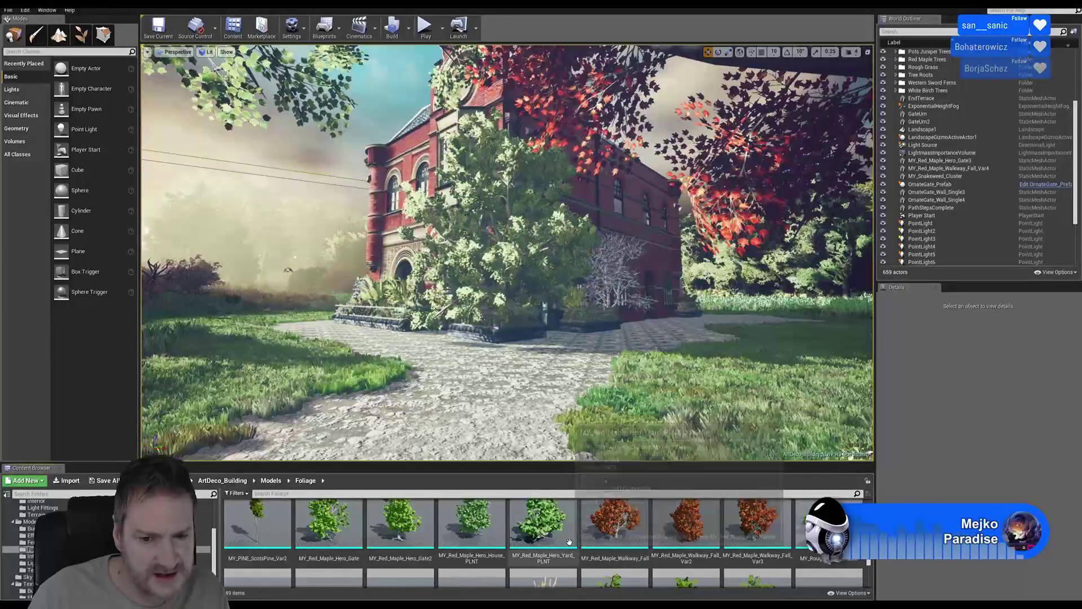
left_click_drag(546, 535, 379, 396)
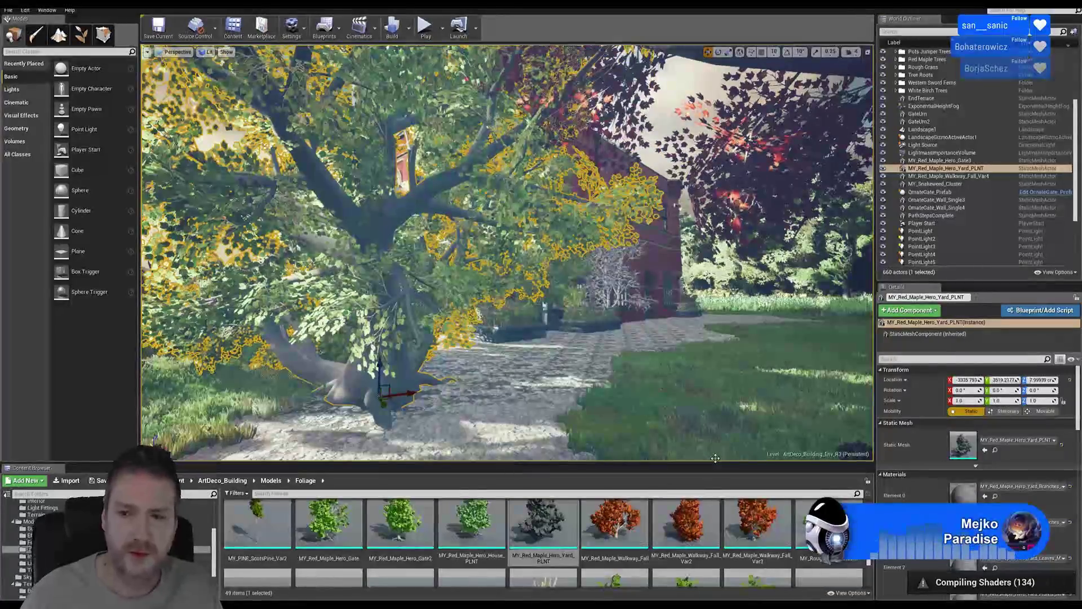
Move the new maple off the stone path, back onto the grass beside the building's approach
right_click_drag(616, 389, 486, 362)
key("d")
key("w")
key("s")
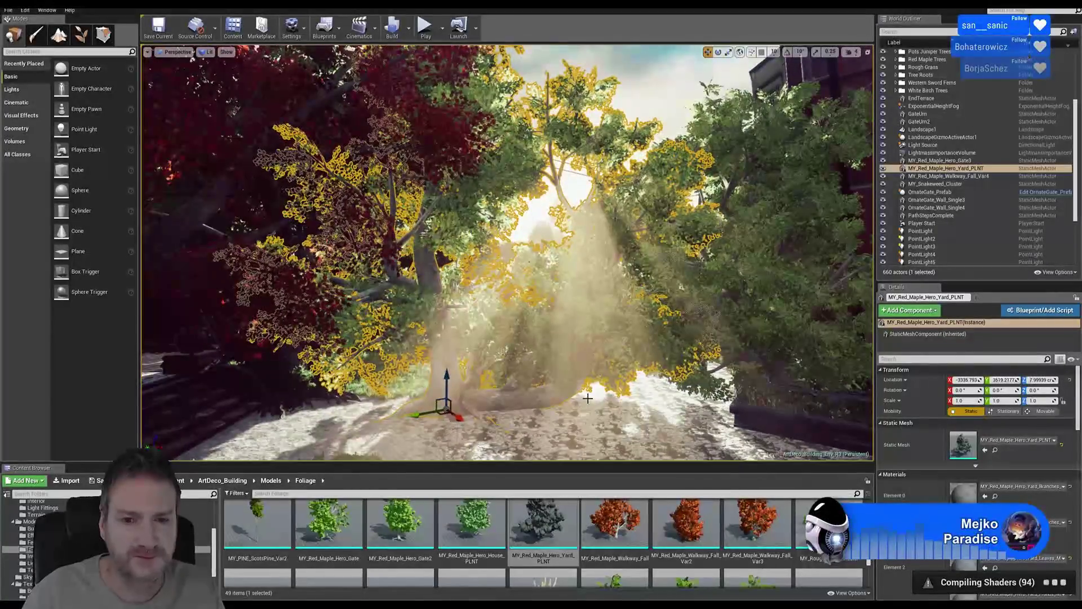
right_click_drag(588, 398, 564, 403)
key("a")
key("w")
key("s")
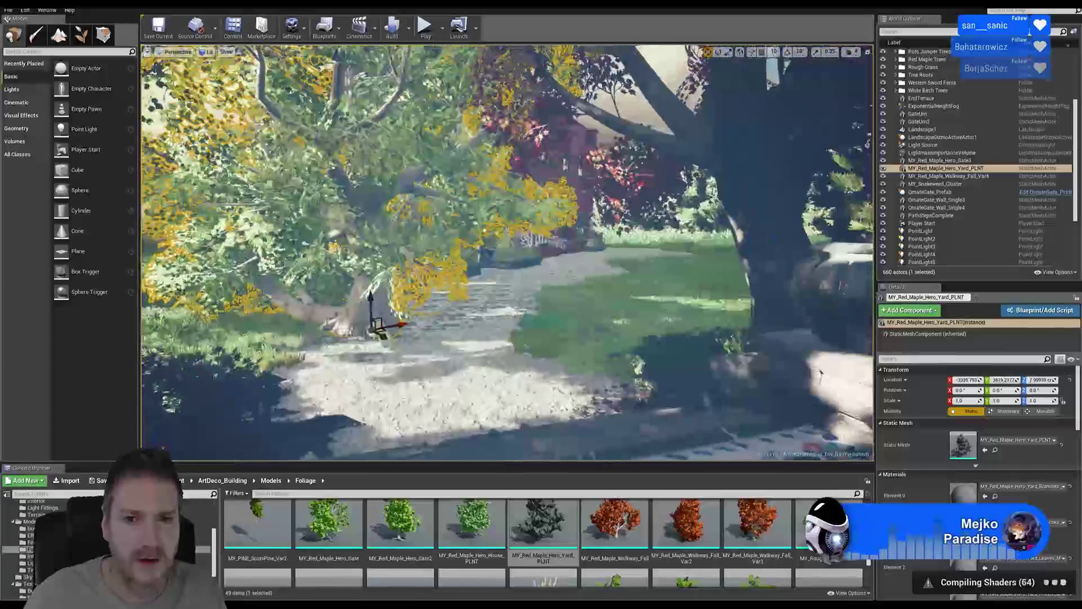
right_click_drag(636, 417, 608, 420)
key("s")
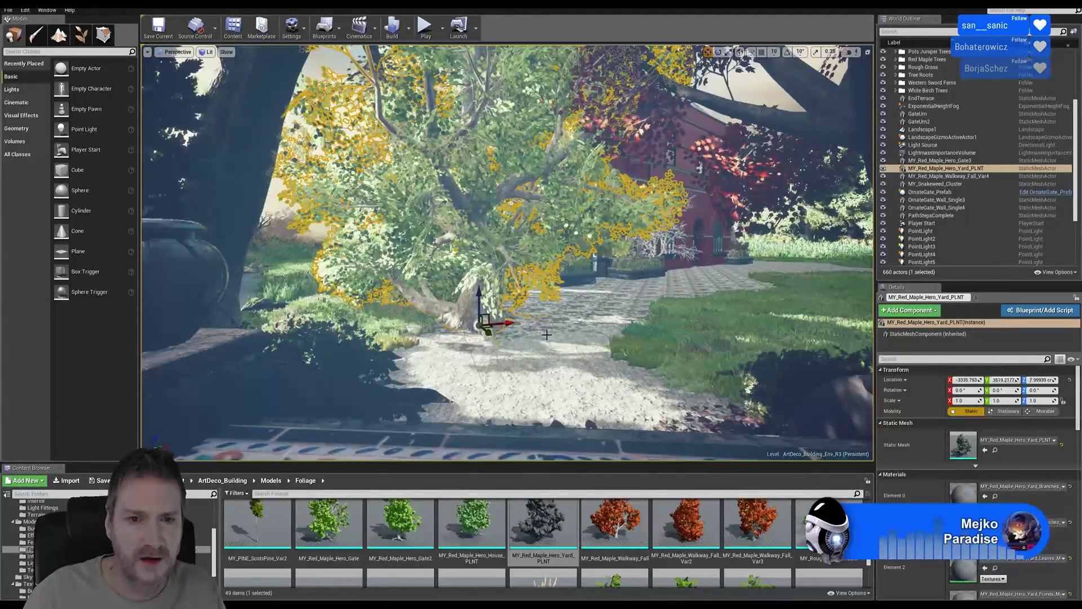
left_click_drag(489, 334, 378, 300)
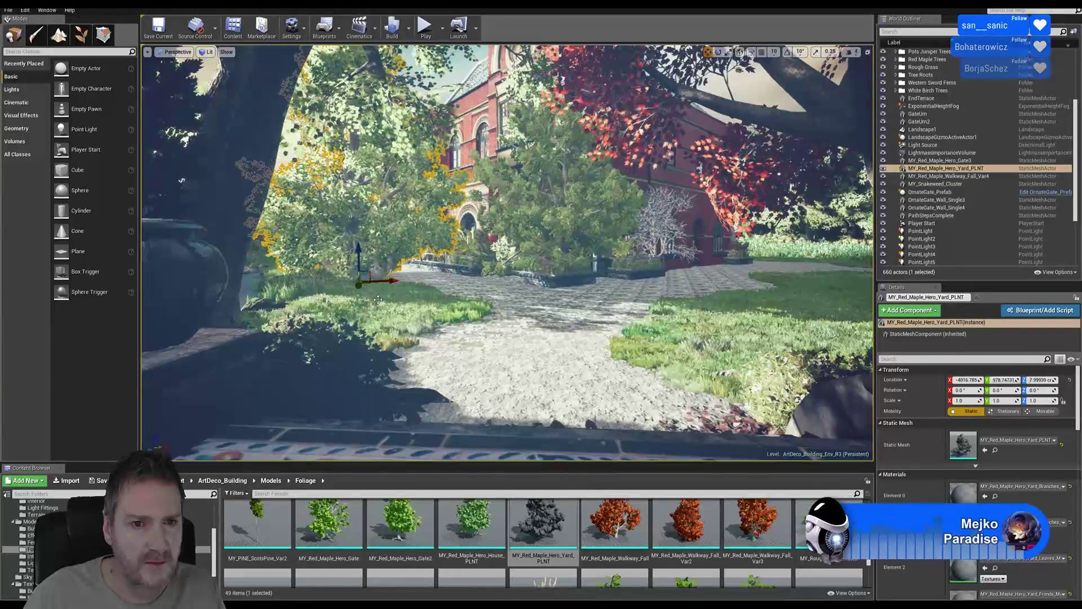
Shift the maple farther back along the grass strip between the stream and the path, level with the building's front corner
key("w")
right_click_drag(378, 300, 364, 386)
key("e")
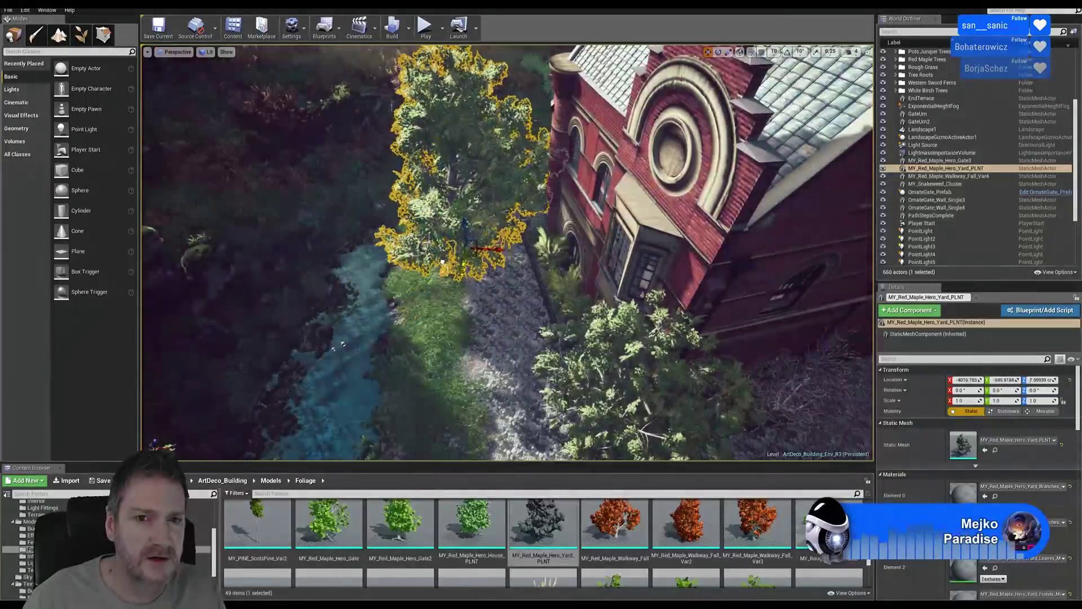
left_click_drag(443, 261, 440, 224)
Examine the maple's new position at eye level from the stone path, the fenced planters and the building entrance
right_click_drag(441, 226, 503, 176)
key("w")
key("w")
key("w")
key("q")
key("w")
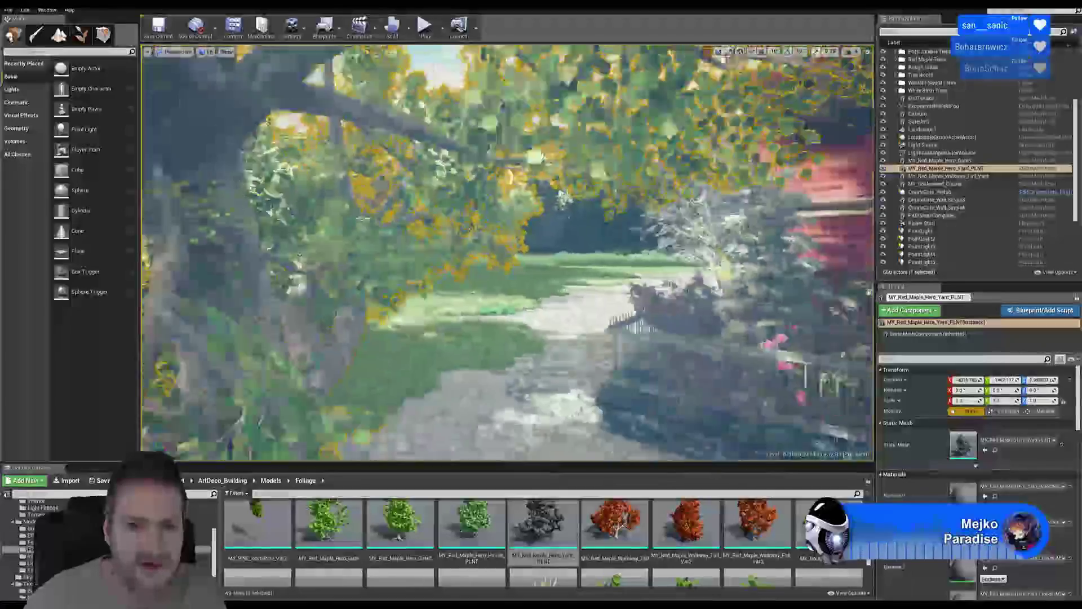
key("s")
key("w")
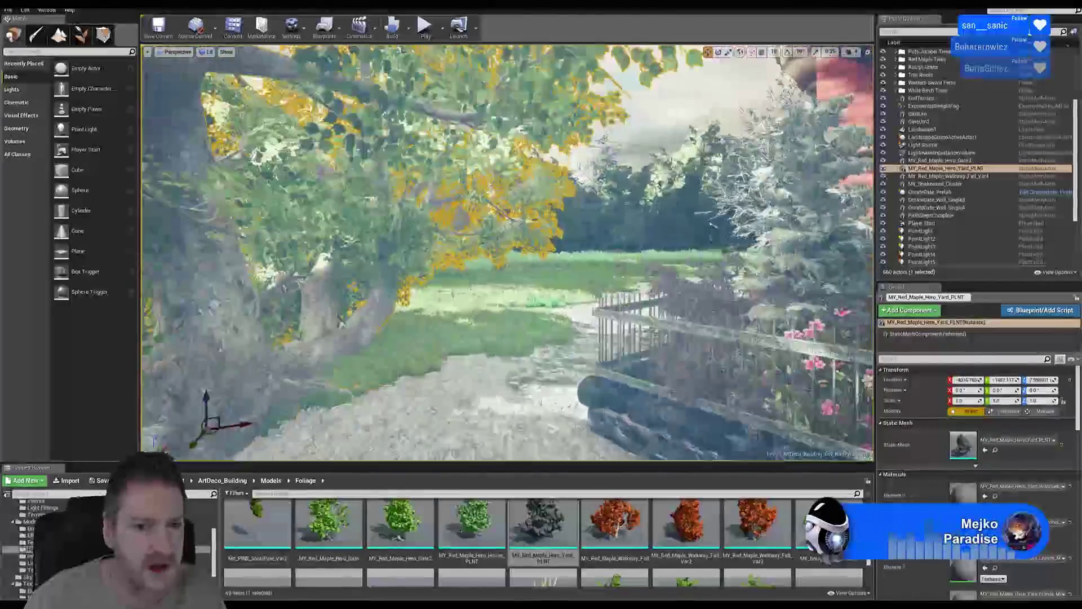
key("w")
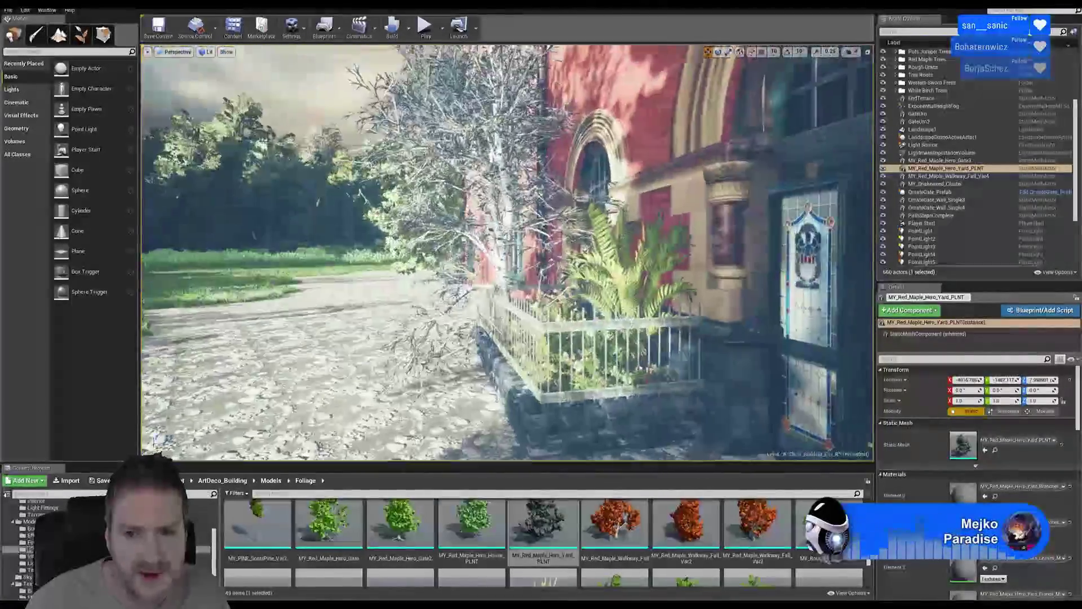
key("s")
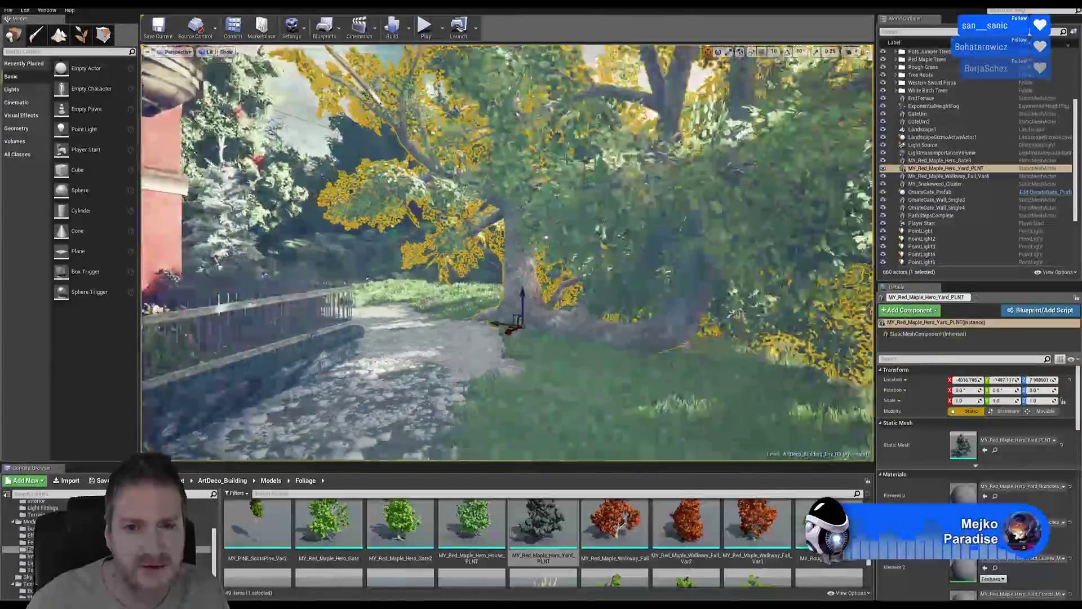
Review how the maple frames the building facade, from the arched door and from across the lawn by the stream
mouse_move(507, 254)
right_mouse_down()
mouse_move(660, 253)
mouse_move(282, 253)
mouse_move(520, 247)
mouse_move(502, 252)
right_mouse_up()
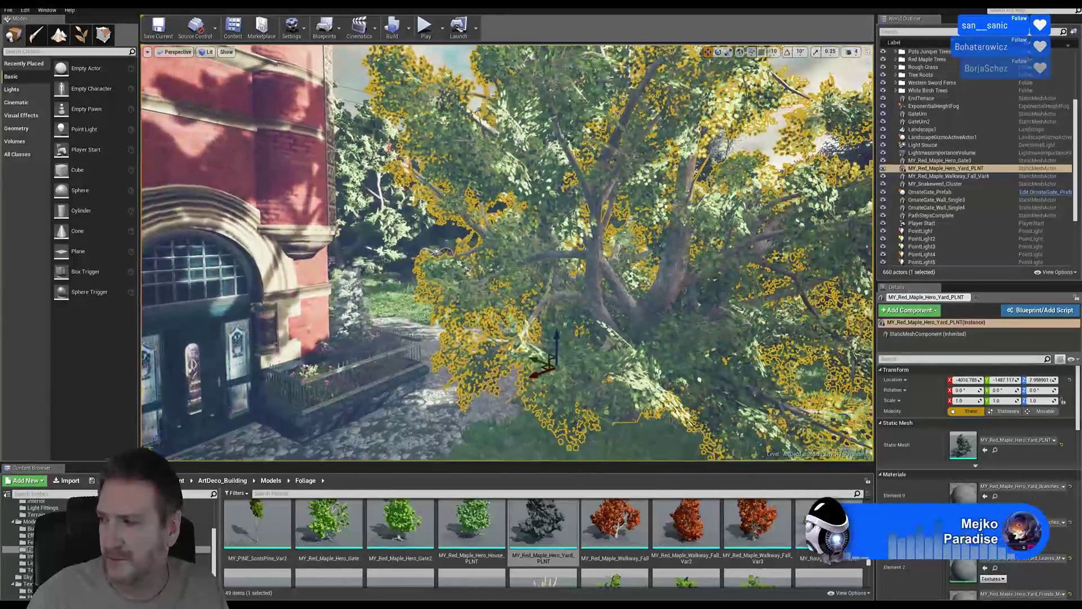
key("q")
key("w")
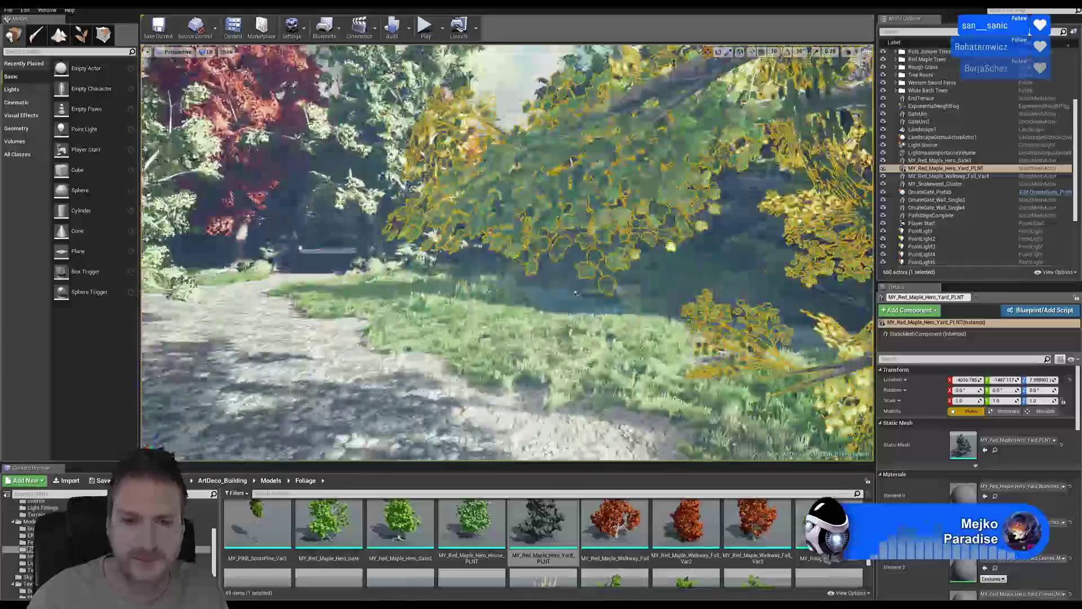
key("w")
right_click_drag(575, 293, 248, 294)
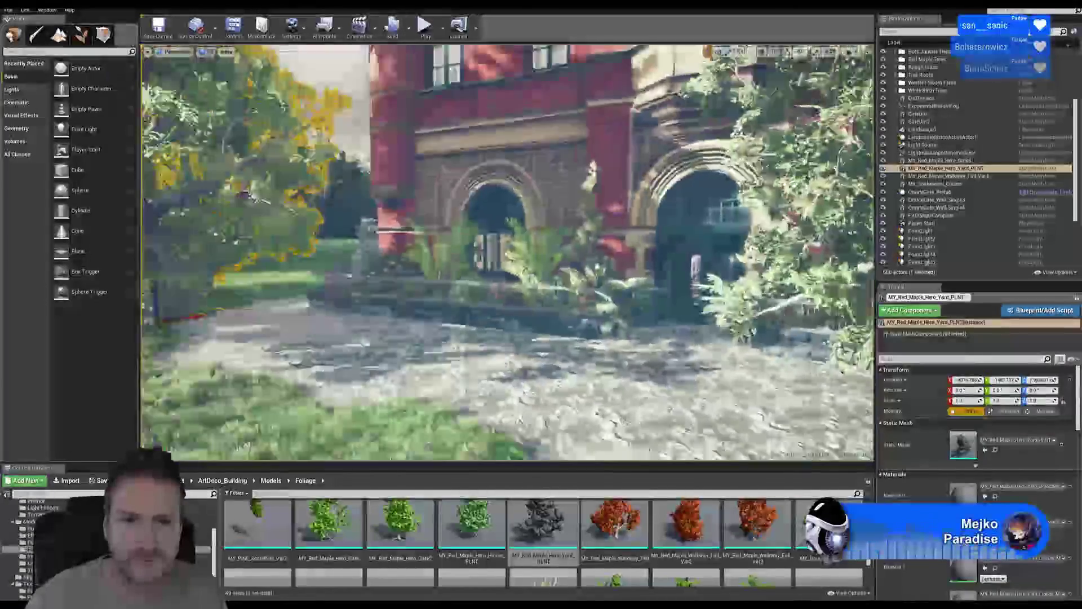
key("s")
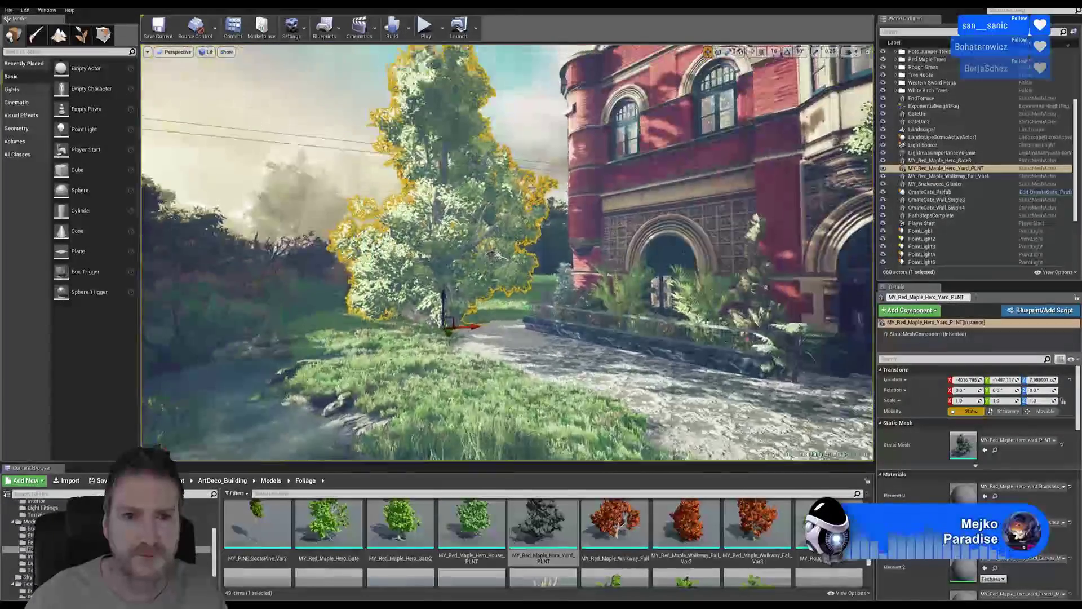
right_click_drag(507, 254, 642, 179)
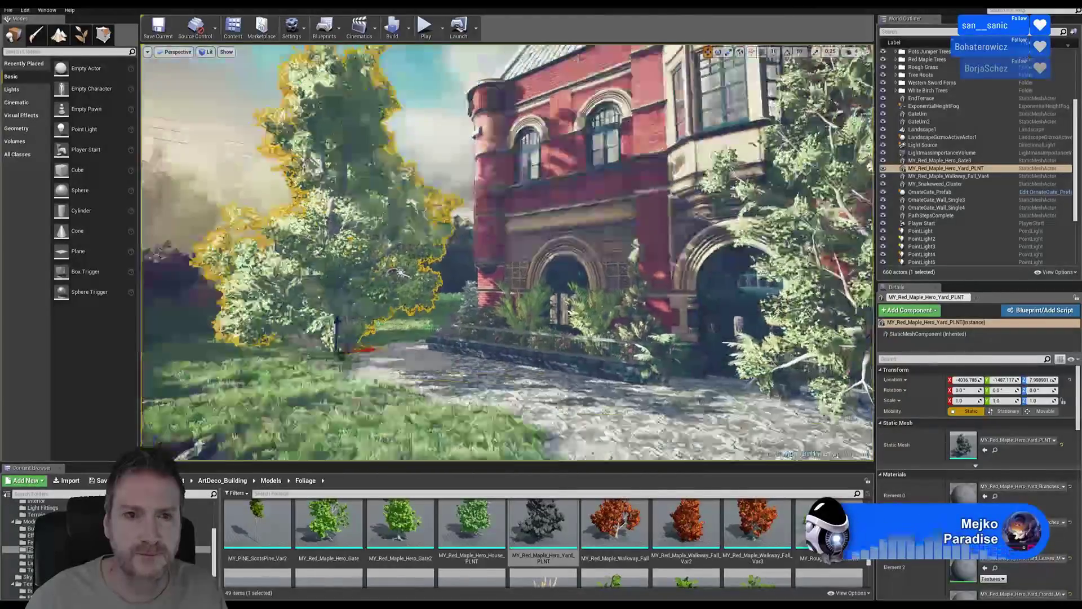
right_click_drag(588, 155, 528, 201)
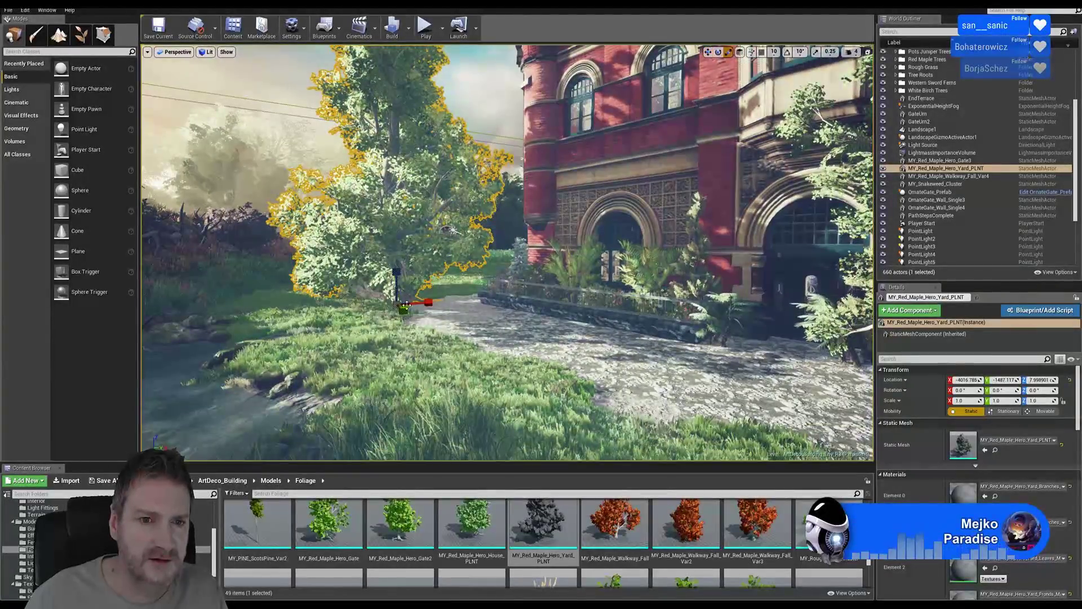
Scale the MY_Red_Maple_Hero_Yard_PLNT tree uniformly to about 1.37 and move it to about X -4179, Z 23
left_click_drag(398, 304, 404, 309)
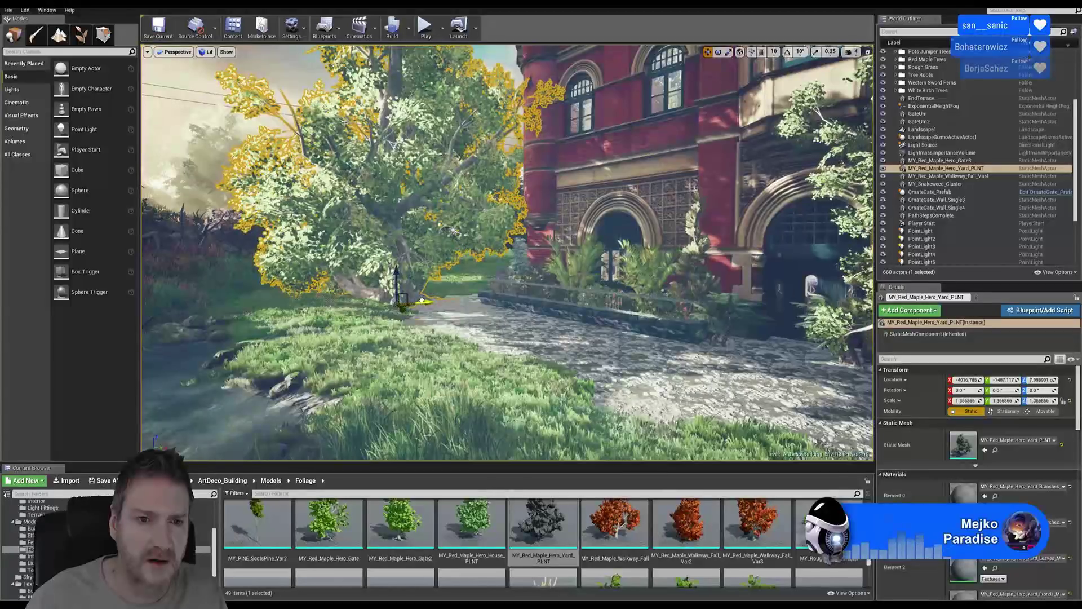
left_click_drag(407, 305, 383, 288)
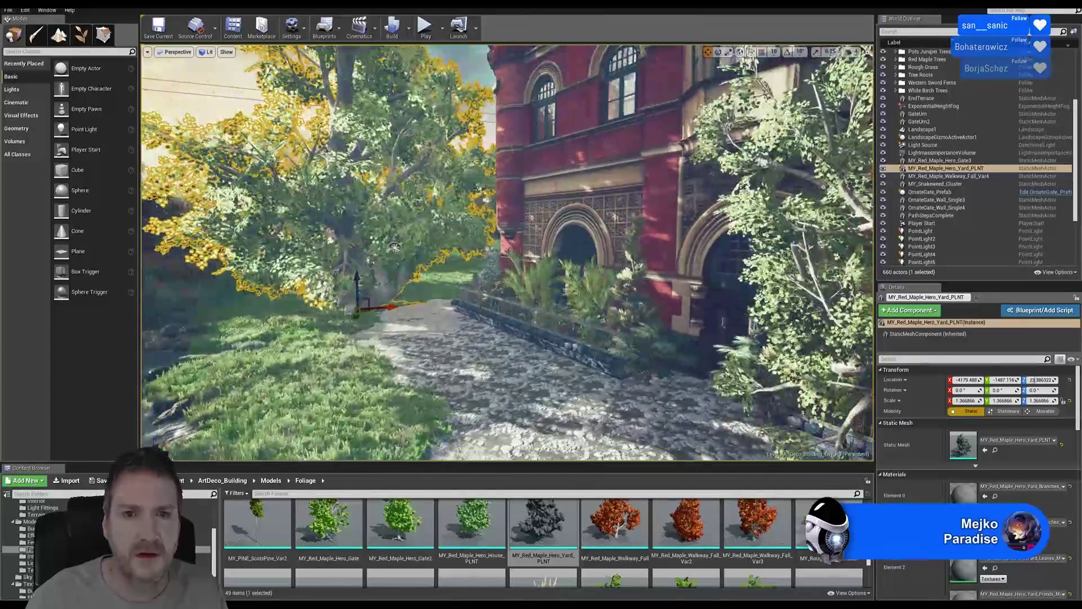
right_click_drag(395, 247, 236, 191)
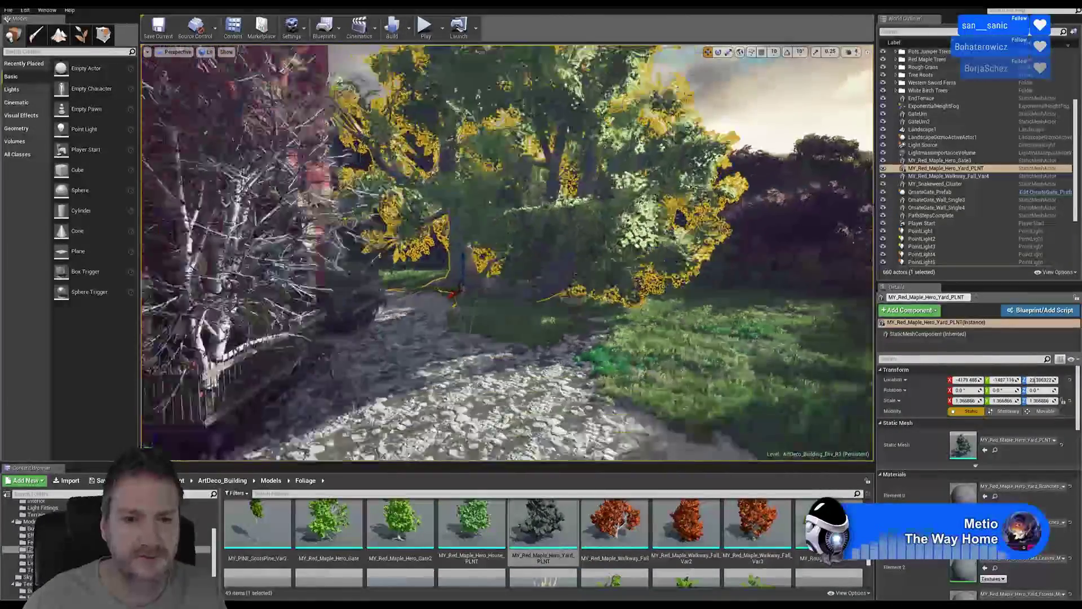
right_click_drag(526, 356, 442, 324)
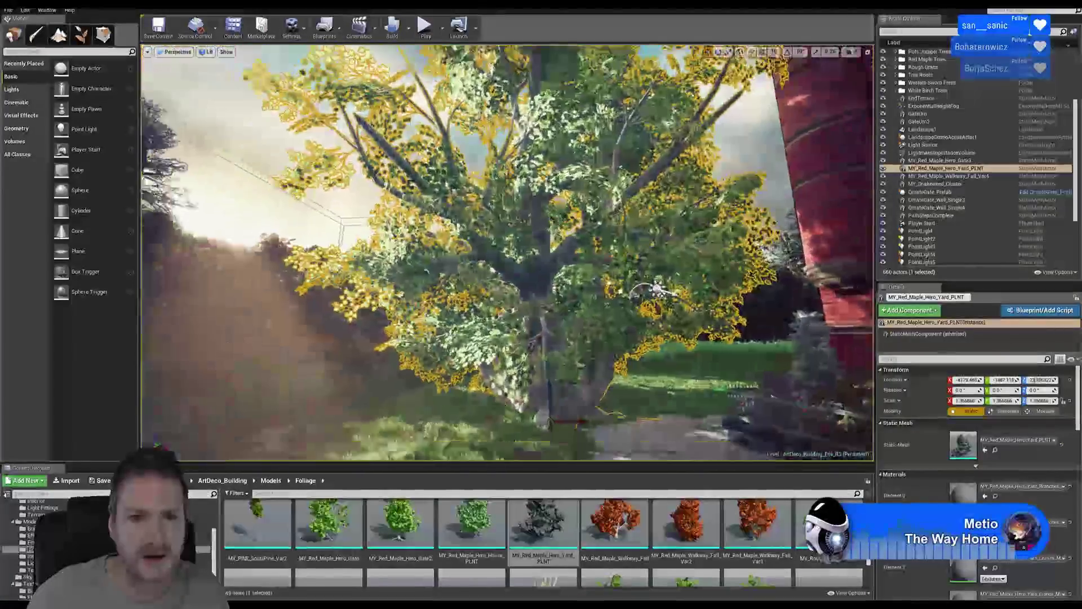
right_click_drag(557, 369, 553, 377)
key("Escape")
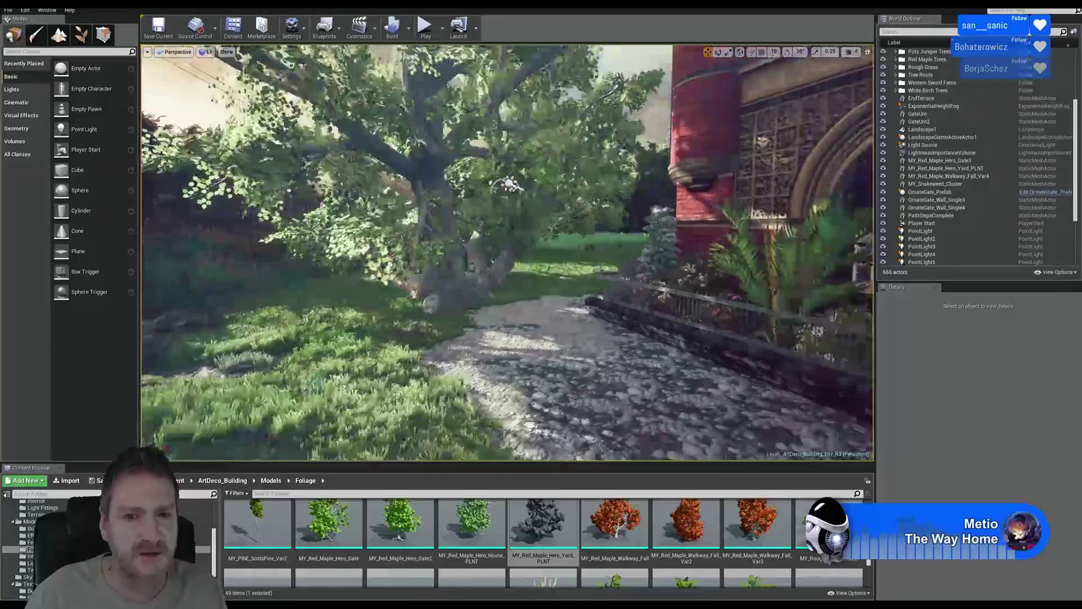
Rotate the large yard maple beside the path slightly around its vertical axis
right_click_drag(554, 376, 598, 351)
mouse_move(466, 348)
right_mouse_down()
mouse_move(490, 348)
mouse_move(479, 345)
right_mouse_up()
right_click_drag(401, 318, 375, 319)
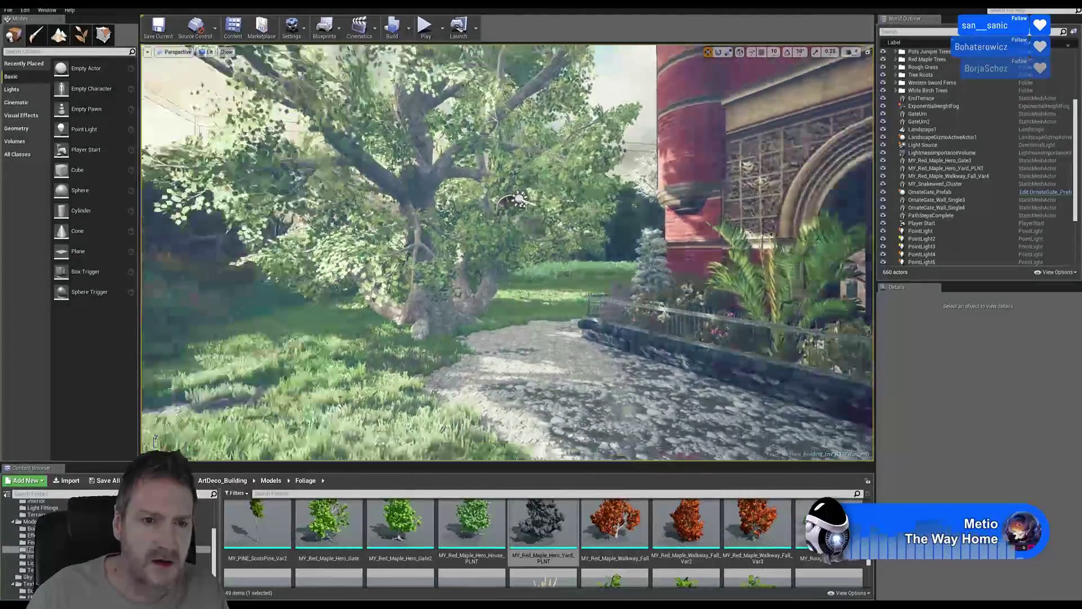
left_click(445, 243)
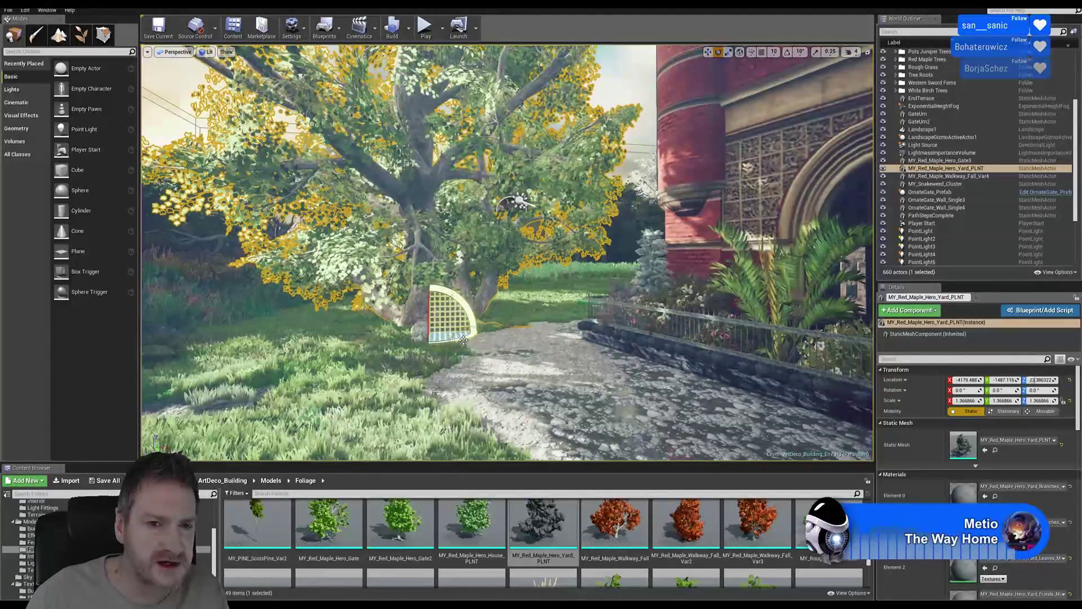
left_click_drag(463, 341, 483, 339)
key("Escape")
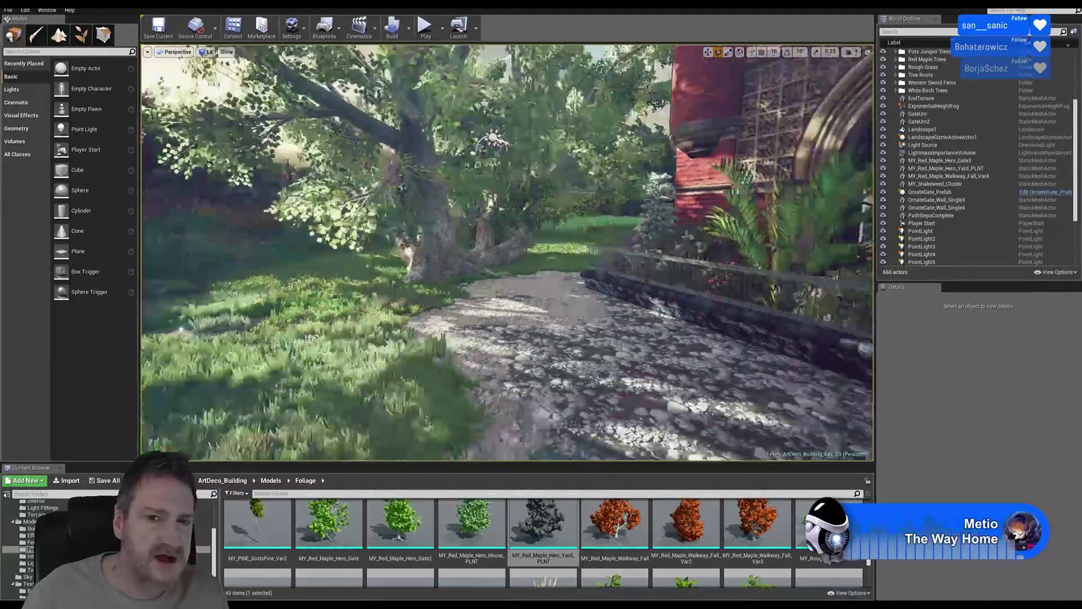
Examine the maple, path, lawn and building surroundings from several viewpoints around the yard
mouse_move(483, 339)
right_mouse_down()
mouse_move(854, 346)
mouse_move(508, 355)
mouse_move(620, 356)
mouse_move(697, 337)
right_mouse_up()
key("w")
key("w")
key("s")
key("w")
key("s")
key("s")
key("s")
key("w")
key("a")
key("w")
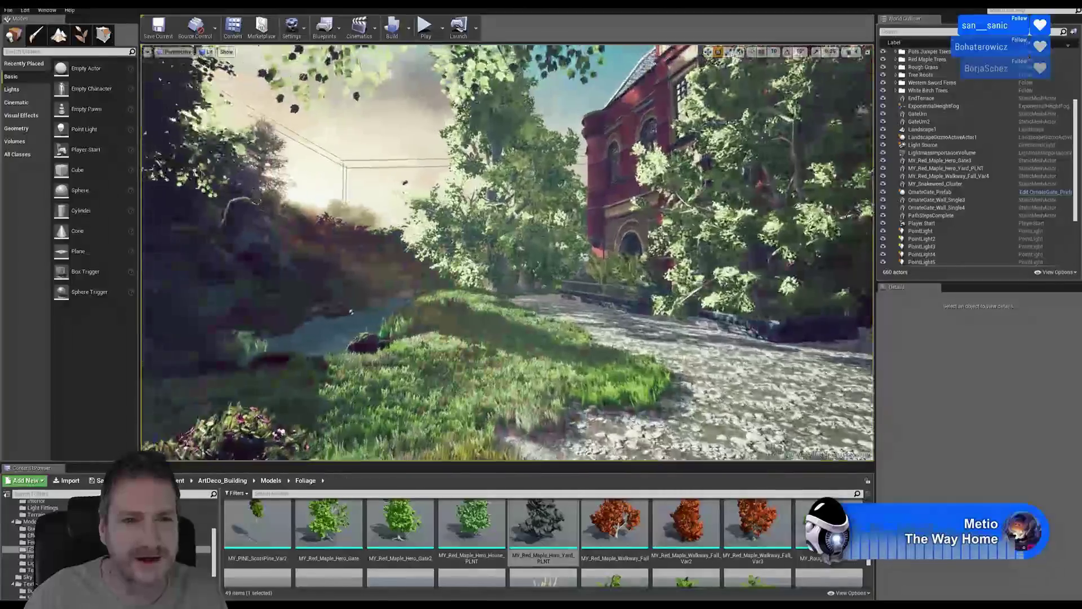
right_click_drag(304, 182, 297, 182)
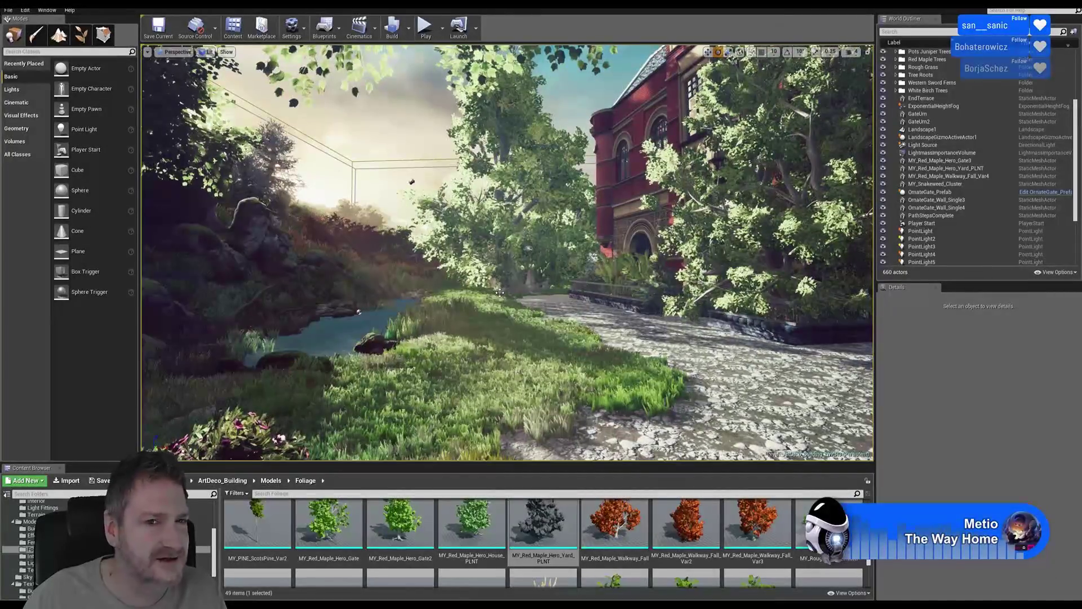
mouse_move(500, 293)
right_mouse_down()
mouse_move(451, 306)
mouse_move(493, 300)
right_mouse_up()
key("d")
key("a")
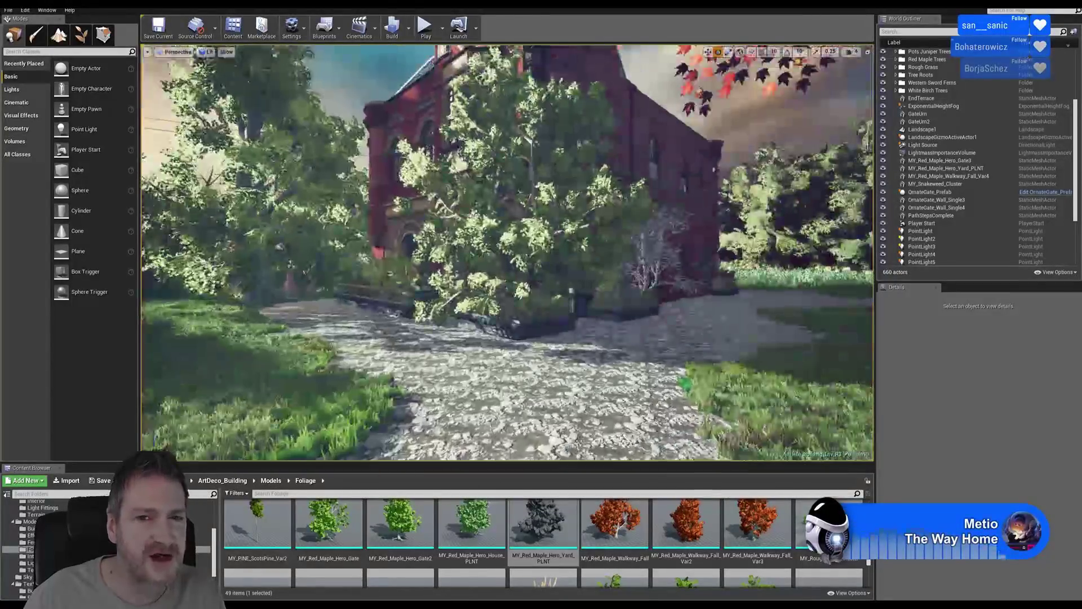
right_click_drag(507, 253, 558, 251)
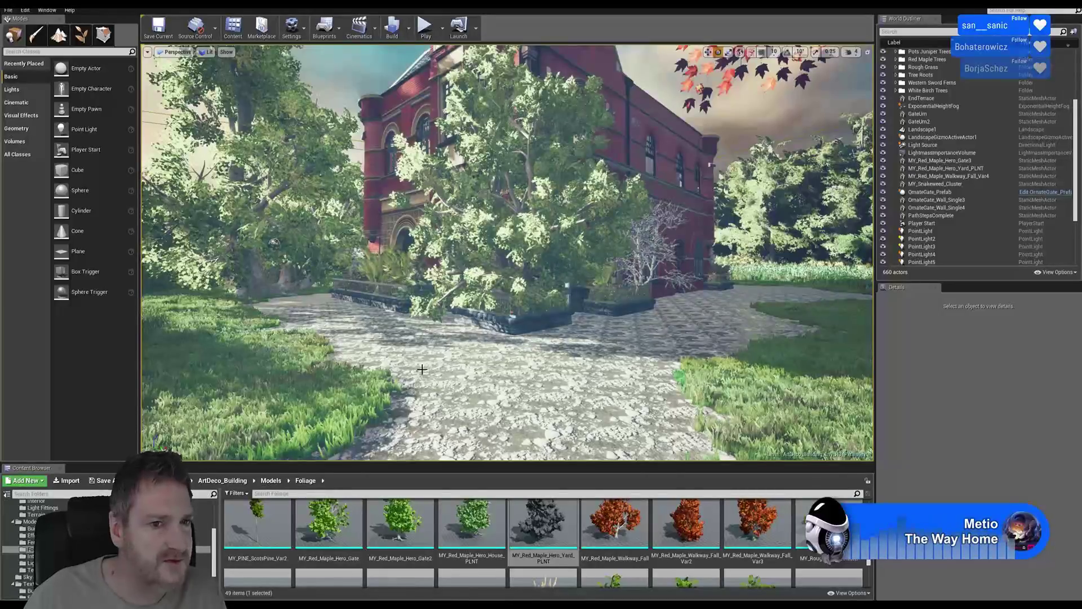
right_click_drag(423, 369, 558, 375)
key("a")
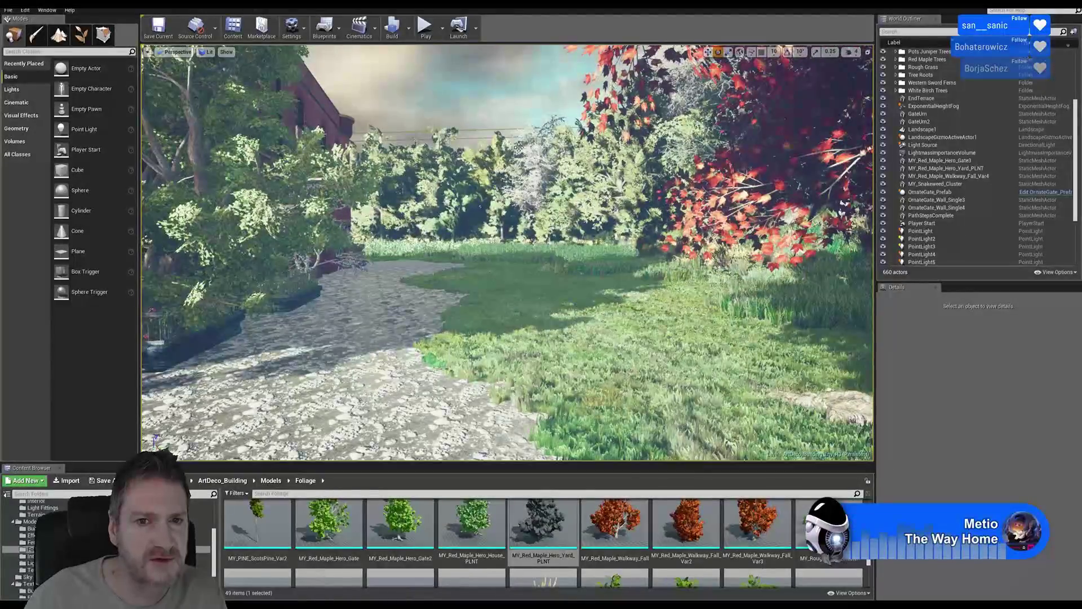
right_click_drag(519, 148, 370, 123)
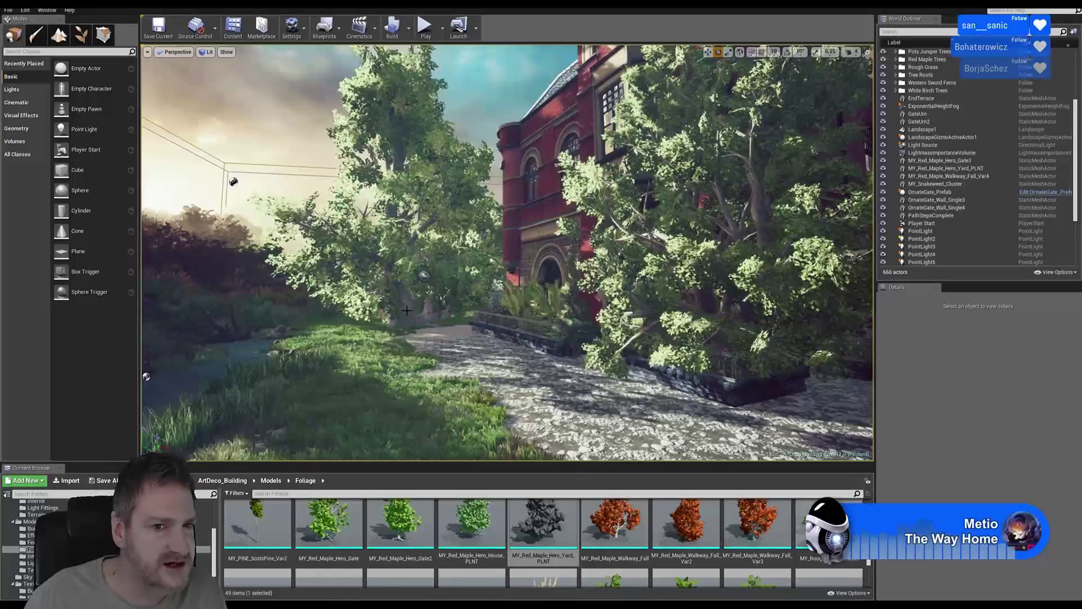
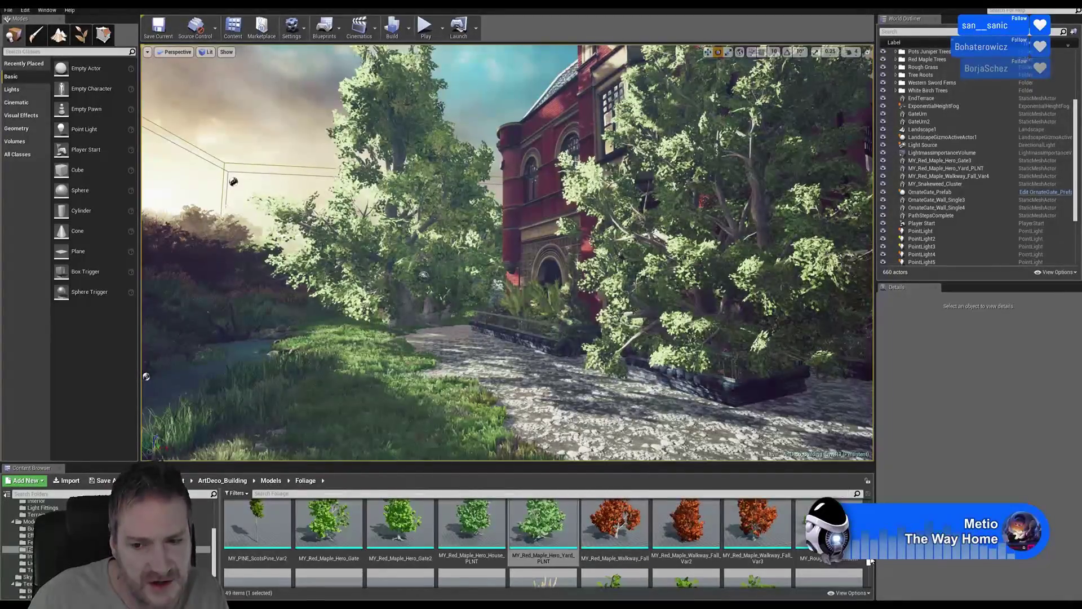
Place one MY_PINE_DouglasFir_Var2 and one MY_PINE_DouglasFir side by side on the shaded lawn beside the path
mouse_move(870, 562)
left_mouse_down()
mouse_move(870, 529)
mouse_move(870, 543)
left_mouse_up()
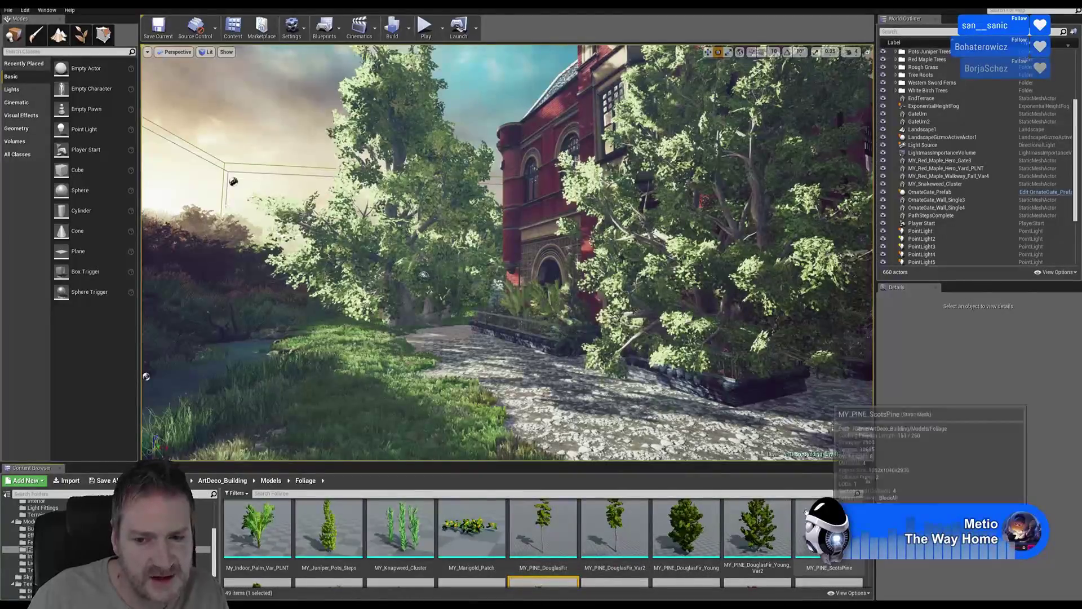
right_click_drag(592, 399, 676, 398)
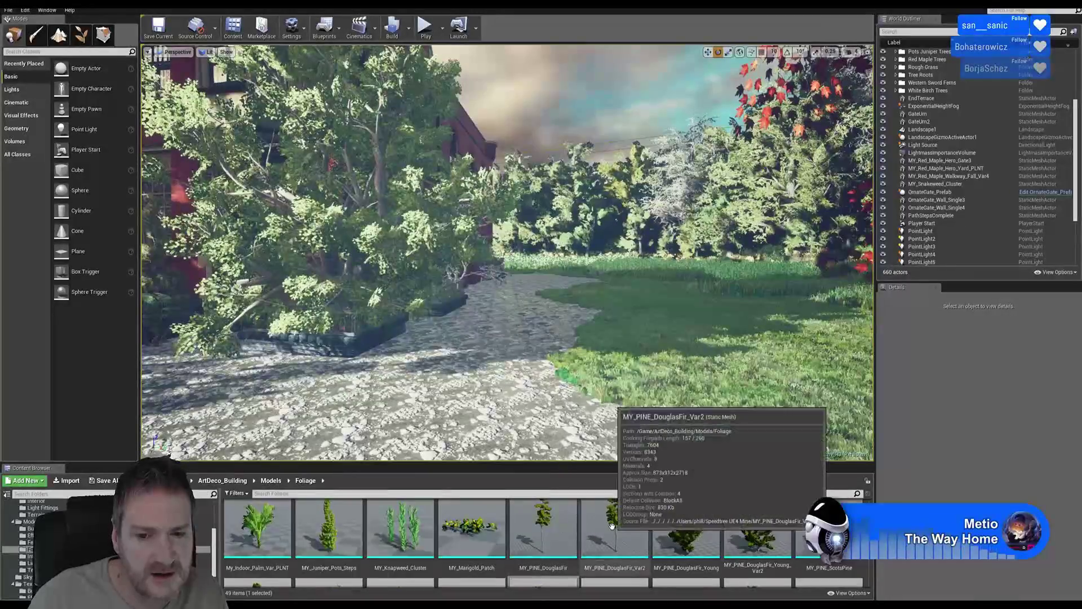
left_click_drag(614, 527, 641, 327)
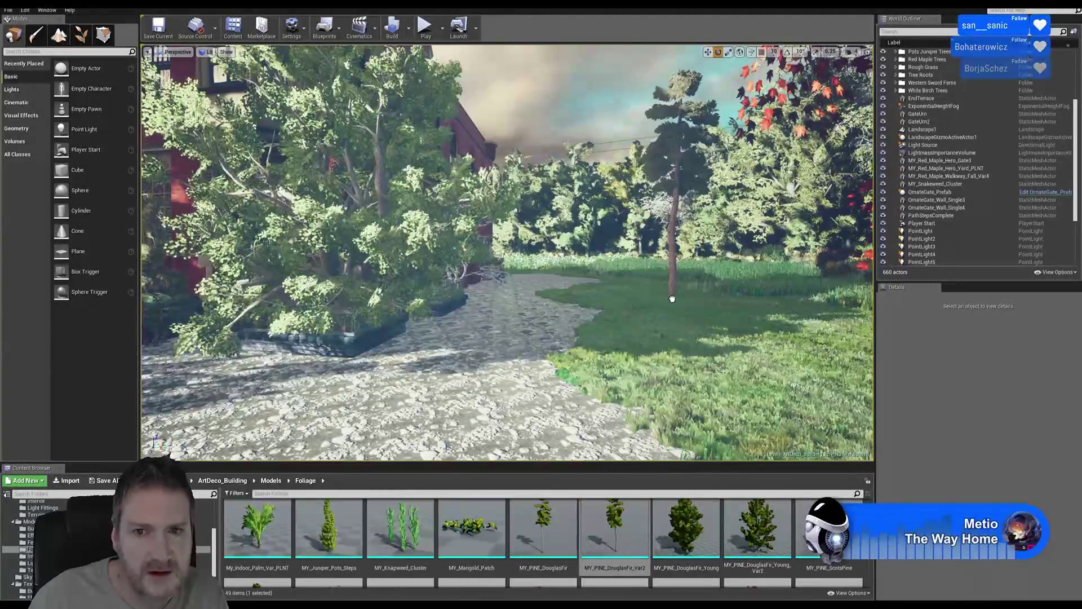
left_click_drag(672, 298, 672, 299)
left_click_drag(546, 536, 633, 292)
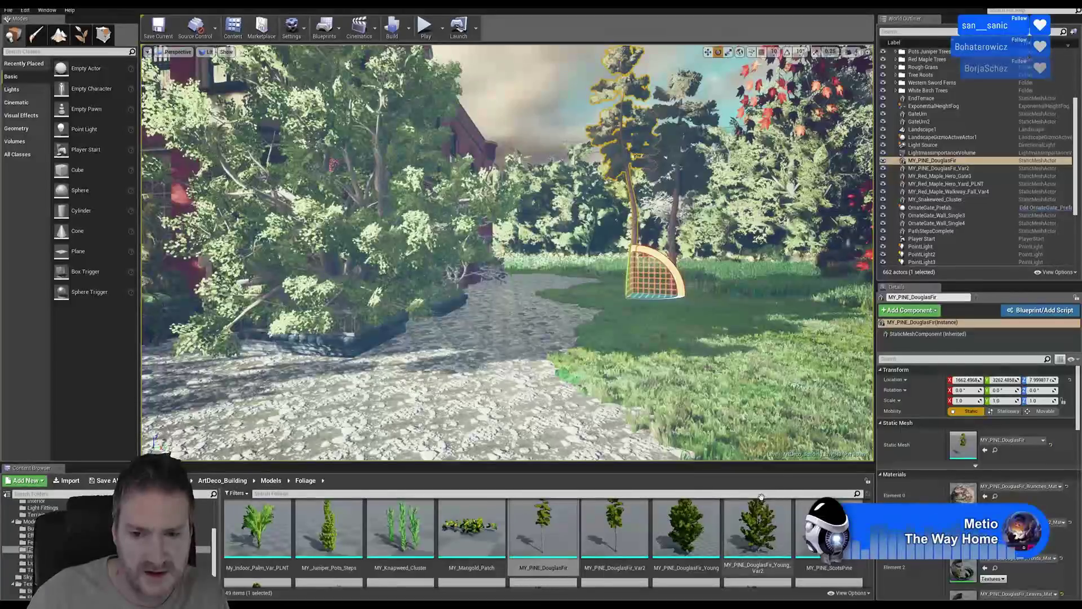
key("Escape")
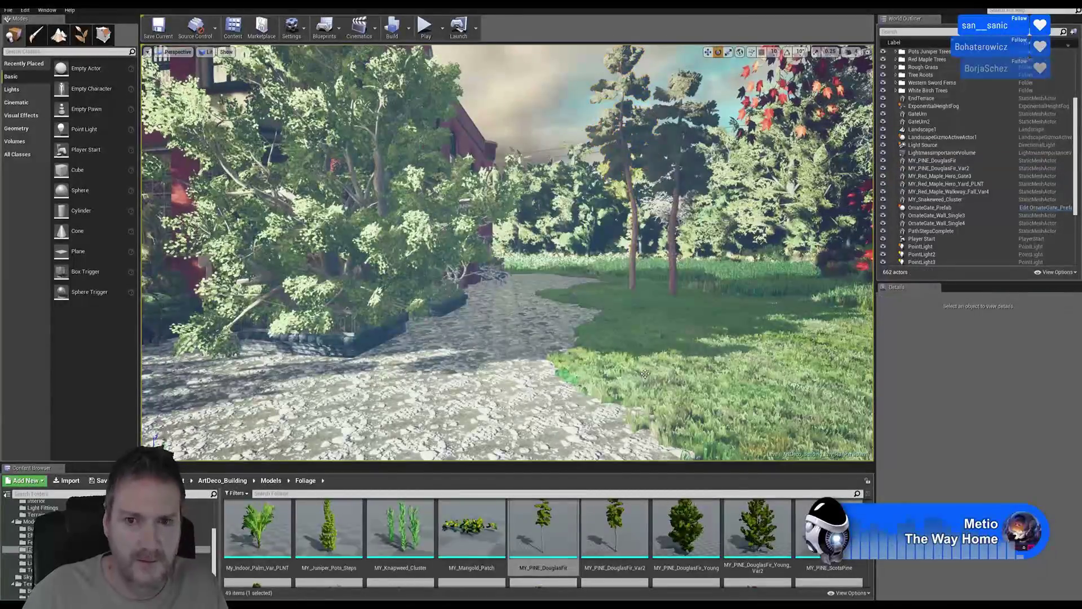
Scale both Douglas firs on the lawn together uniformly to about 1.31
right_click_drag(636, 357, 631, 334)
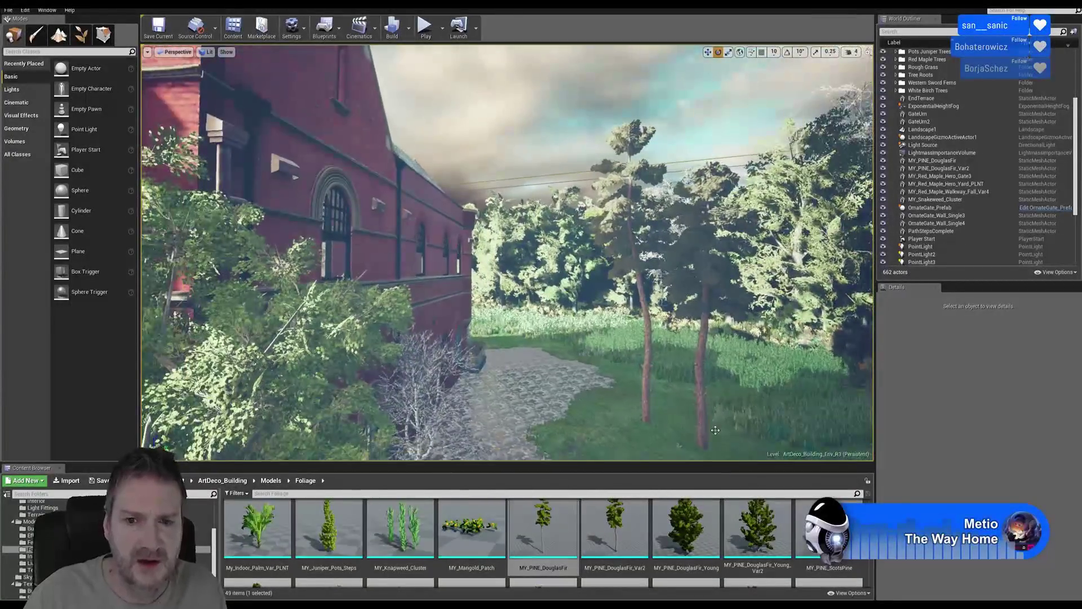
left_click(647, 357)
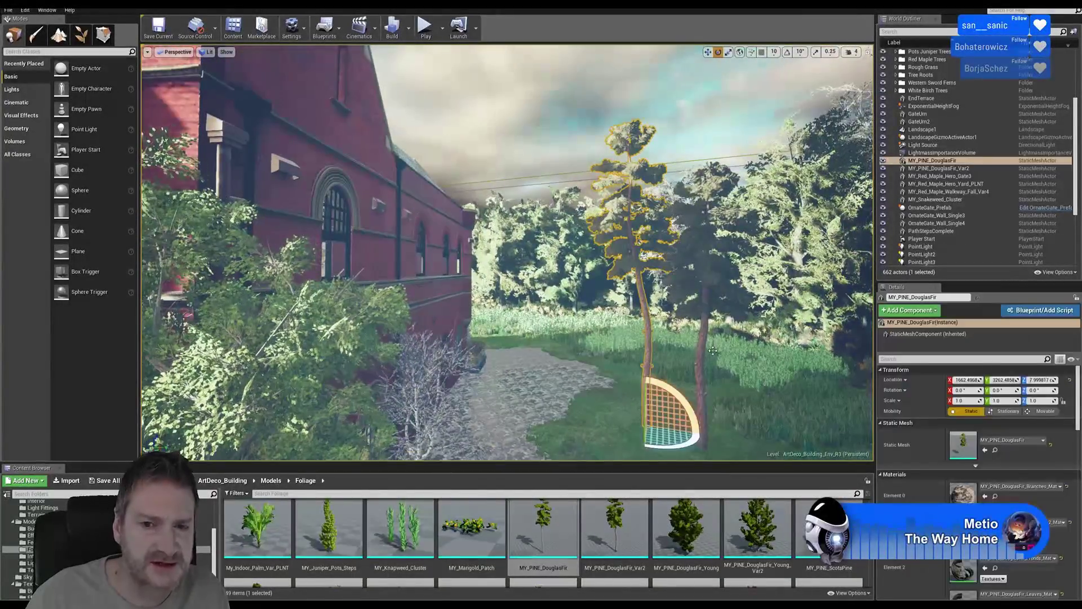
left_click(702, 346, "ctrl")
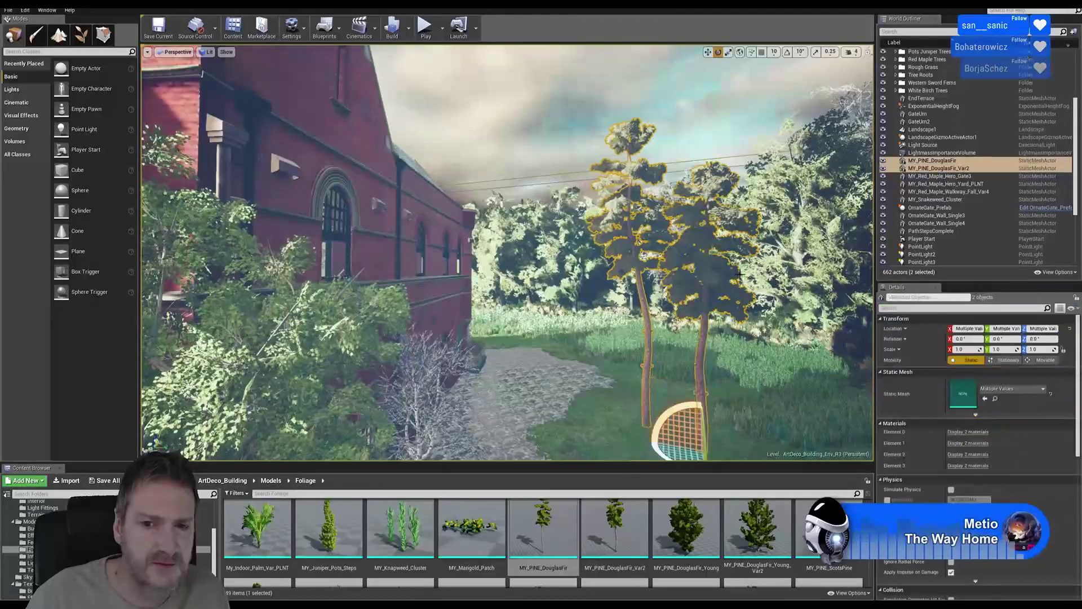
left_click(729, 53)
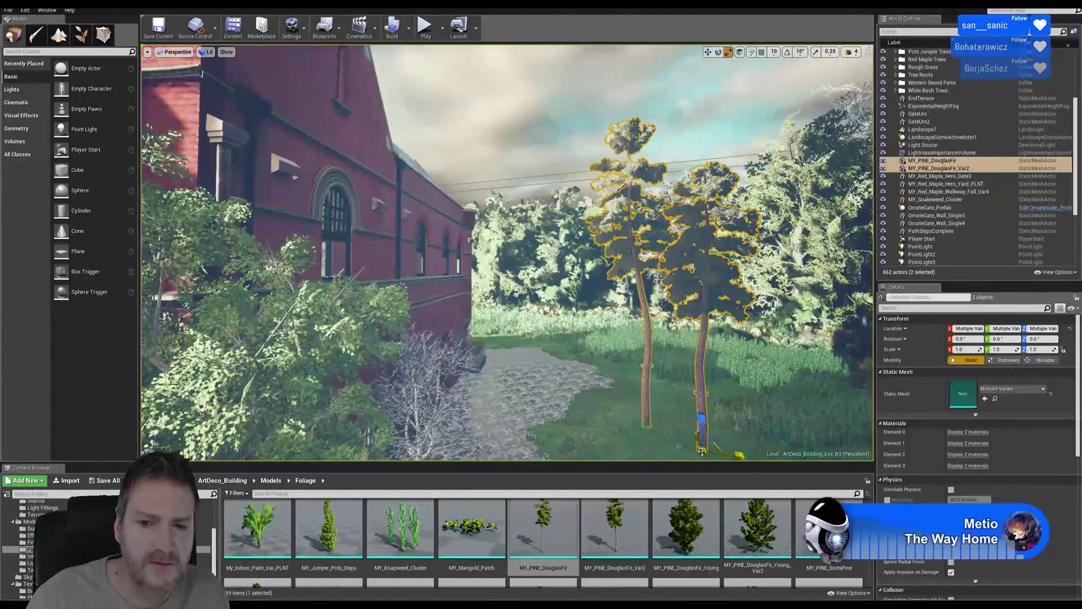
left_click_drag(702, 451, 708, 430)
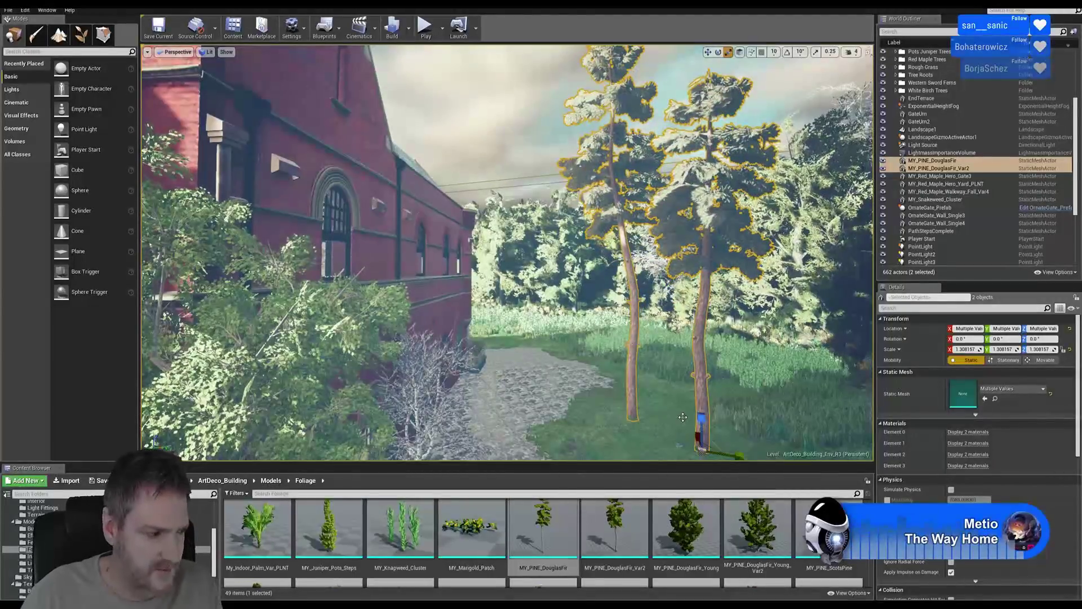
key("Escape")
Add one MY_PINE_ScotsPine and one MY_PINE_ScotsPine_Var2 to the lawn in front of the two Douglas firs
right_click_drag(638, 259, 557, 319)
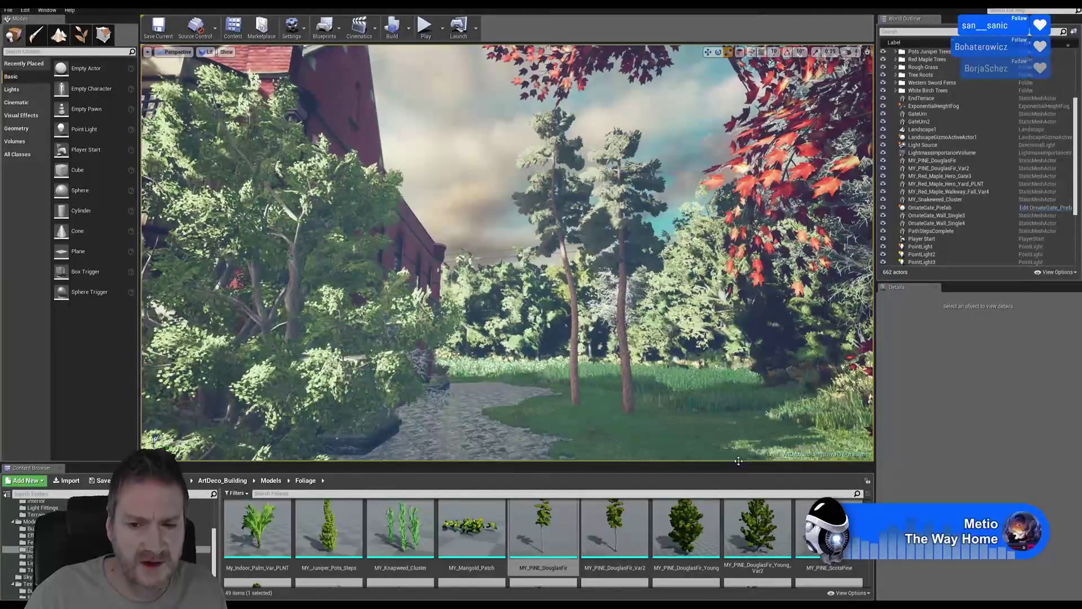
mouse_move(544, 542)
right_mouse_down()
mouse_move(544, 486)
mouse_move(544, 535)
right_mouse_up()
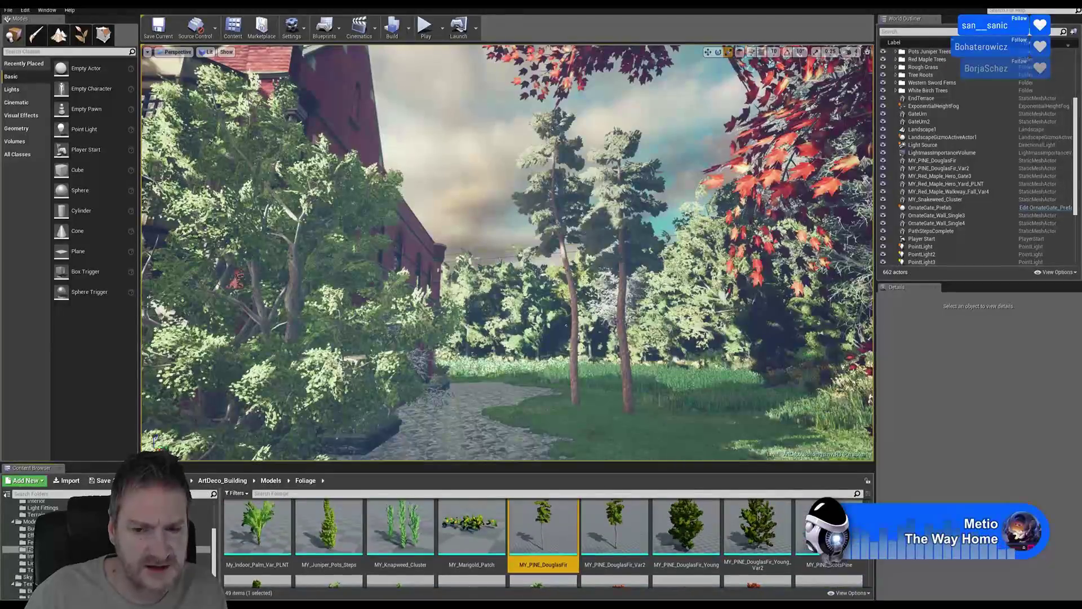
left_click_drag(834, 519, 639, 437)
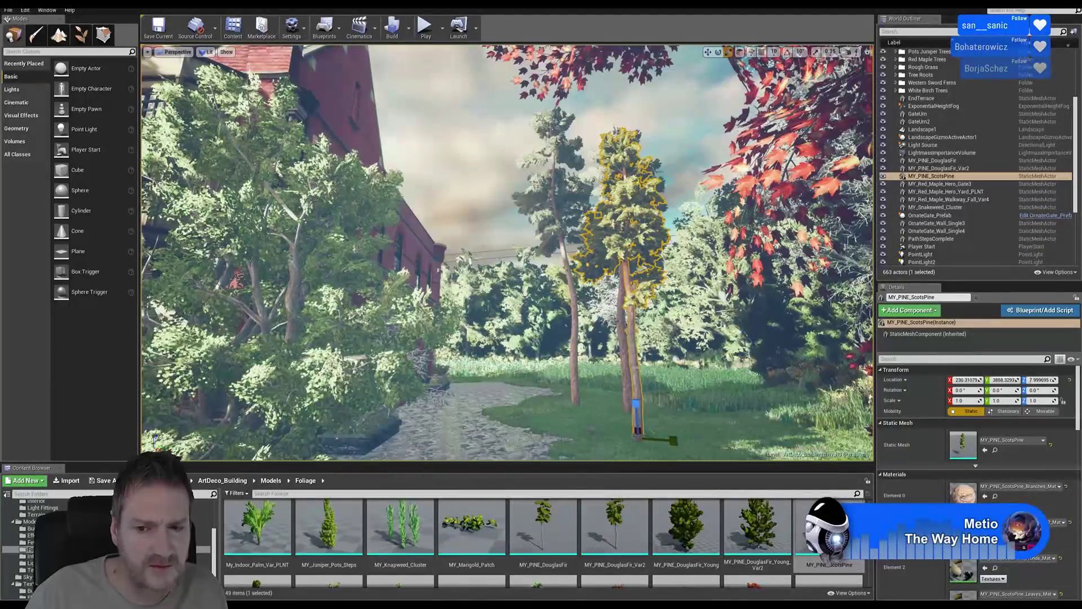
scroll(264, 565, "down", 1)
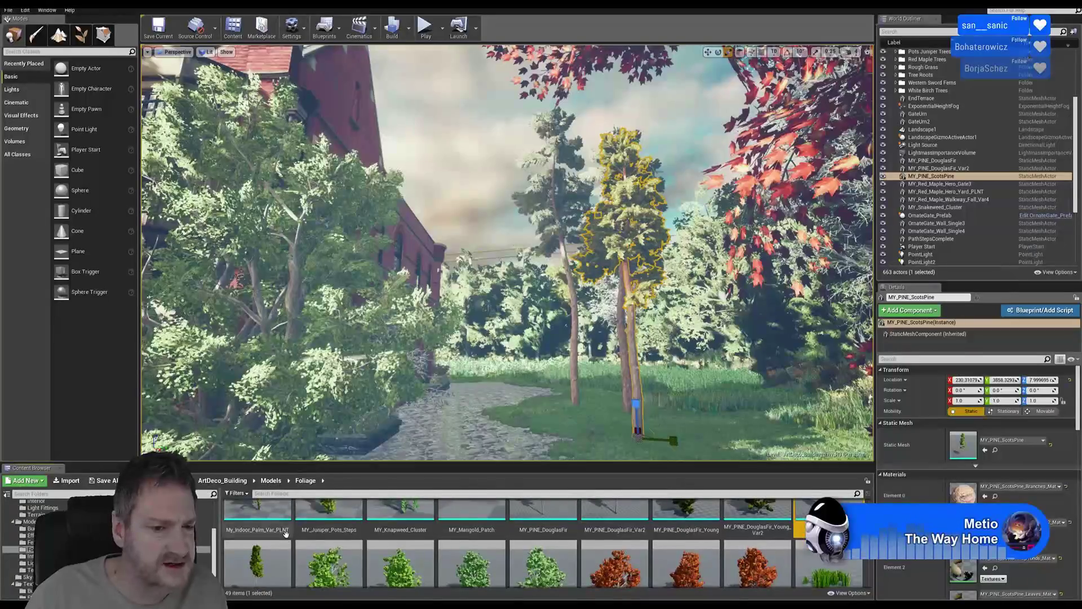
left_click_drag(264, 565, 576, 430)
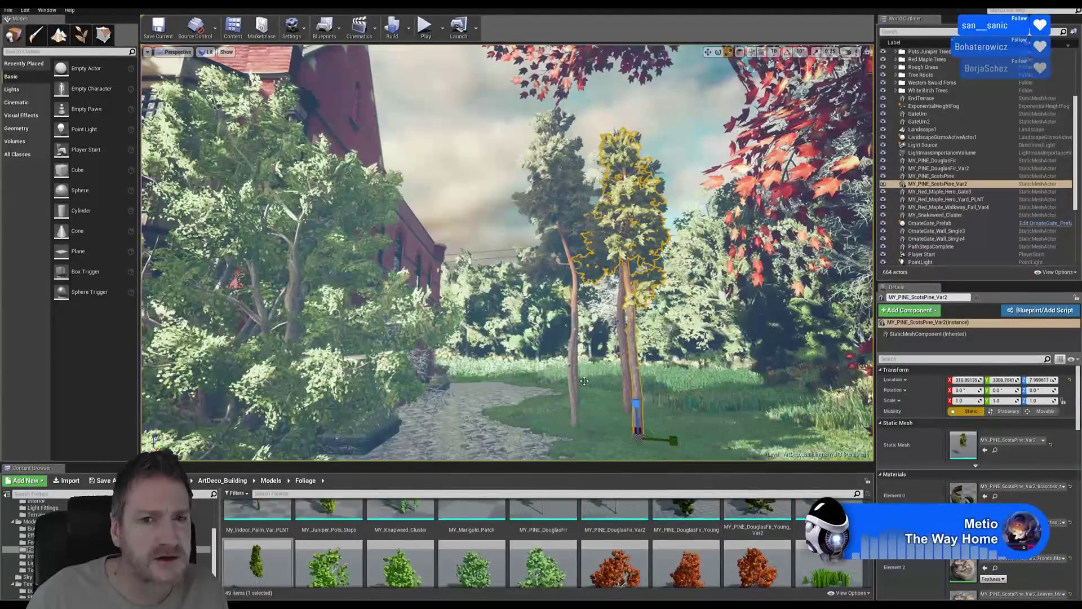
Move the MY_PINE_ScotsPine tree along the Y axis to about 4199, farther from the path
right_click_drag(576, 431, 615, 432)
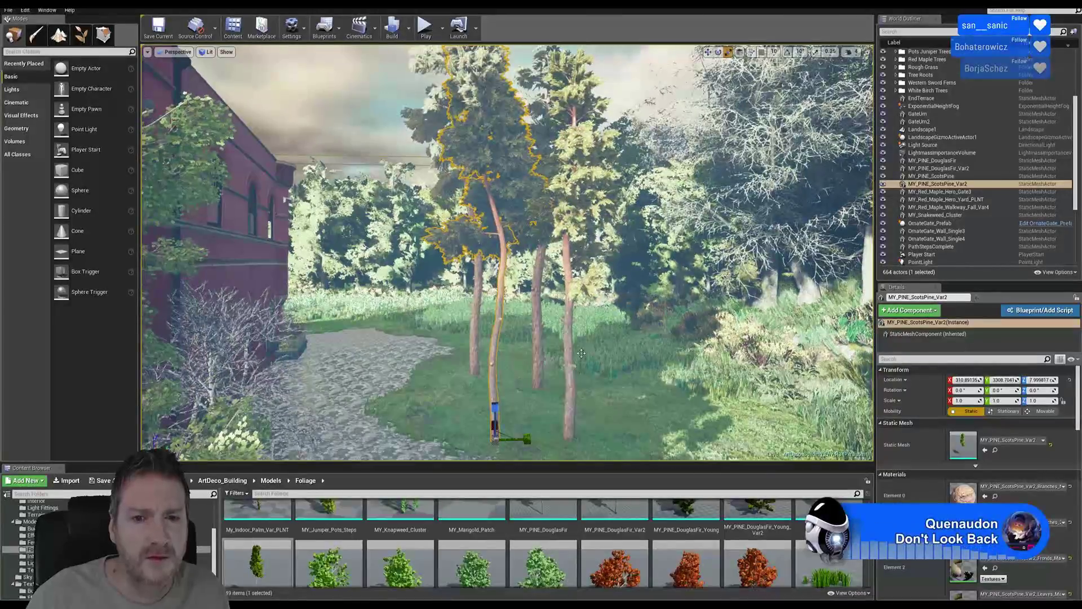
left_click(570, 260)
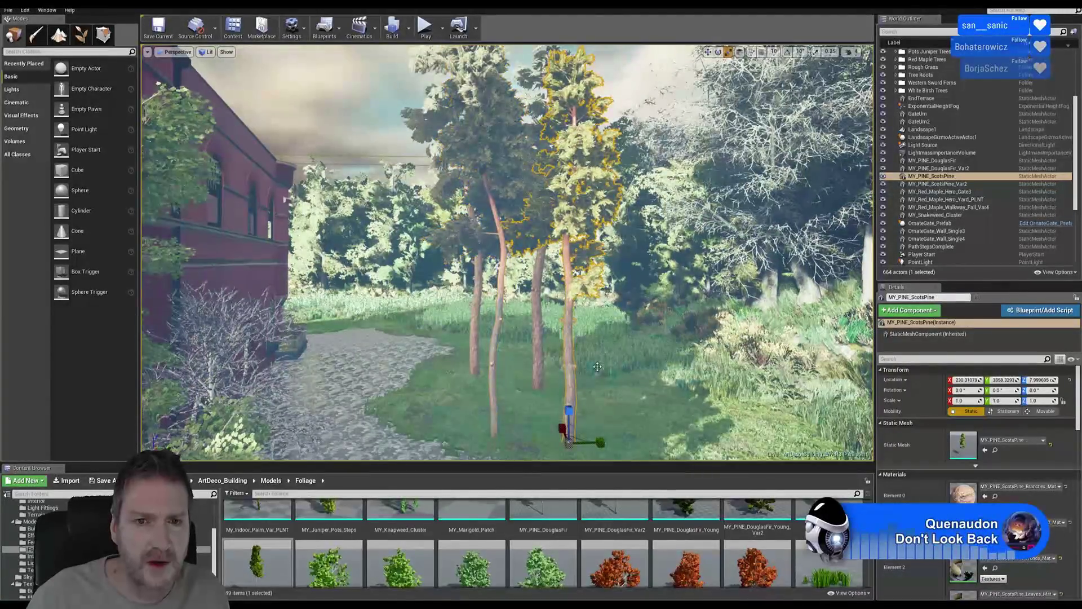
right_click_drag(631, 320, 570, 284)
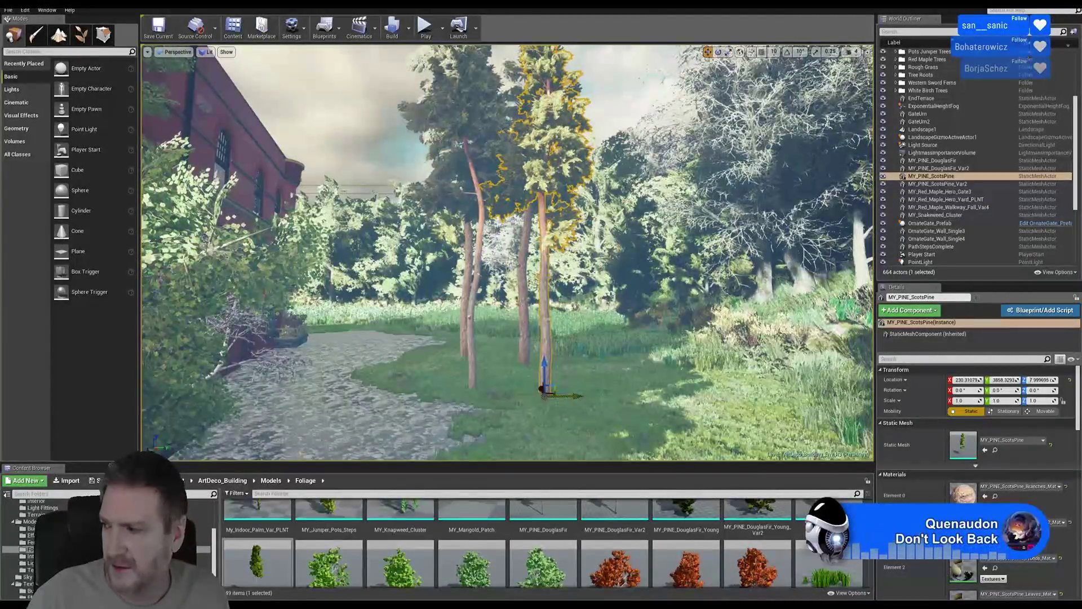
left_click_drag(579, 397, 617, 393)
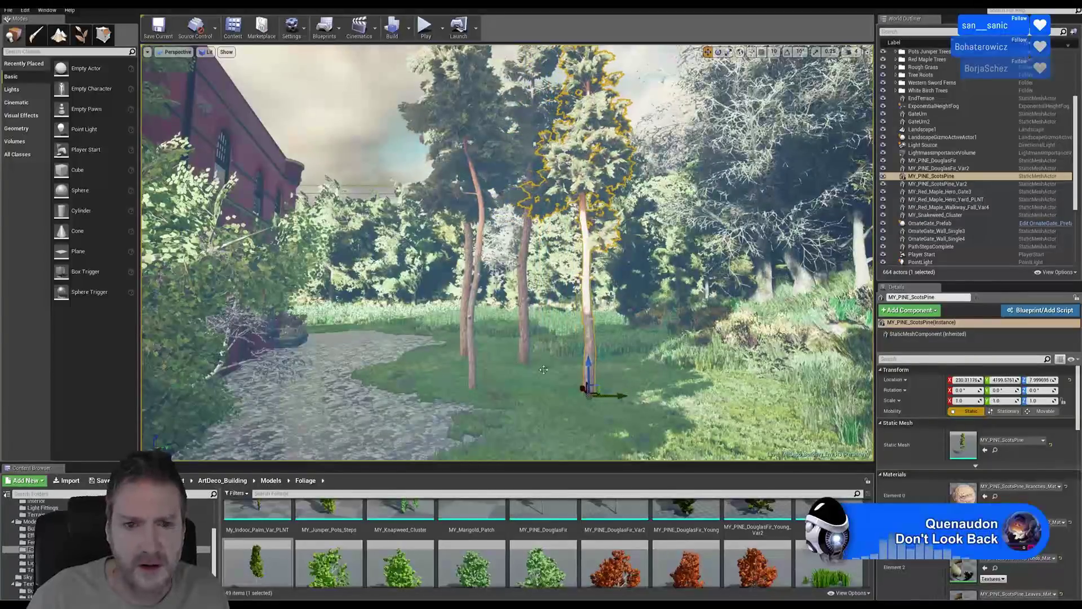
Move the MY_PINE_ScotsPine_Var2 tree along the Y axis to about 3507 and scale it uniformly to about 0.88
left_click(473, 361)
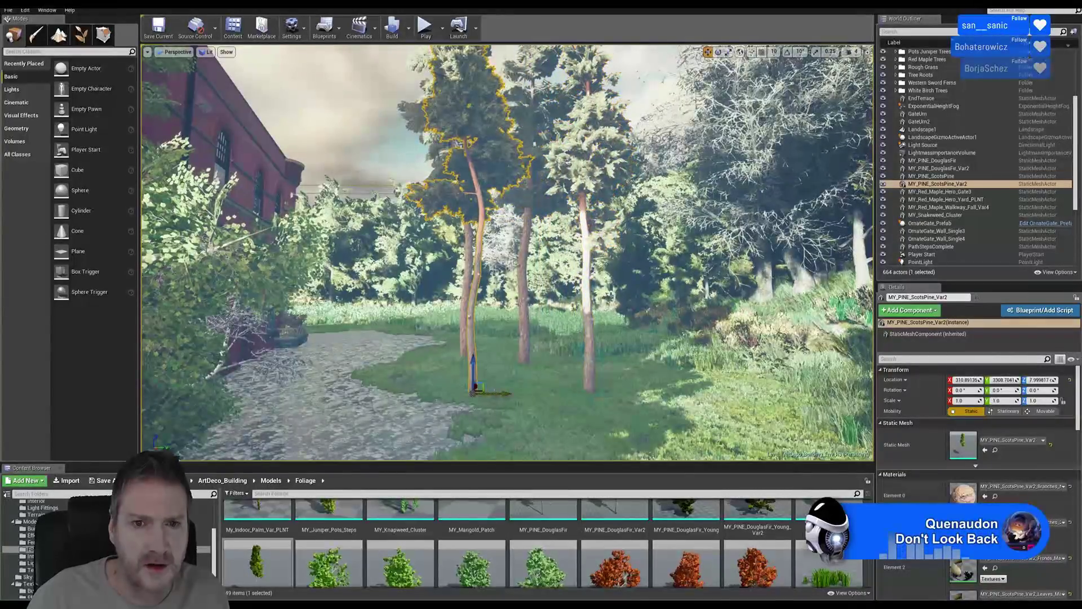
mouse_move(498, 399)
right_mouse_down()
mouse_move(665, 398)
mouse_move(498, 398)
right_mouse_up()
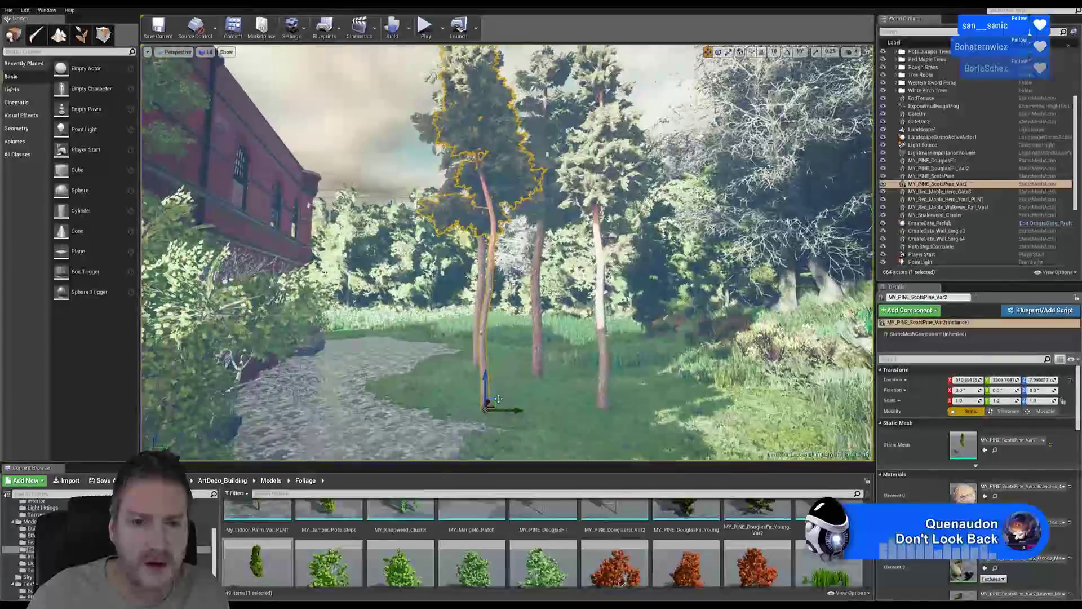
left_click_drag(498, 399, 531, 410)
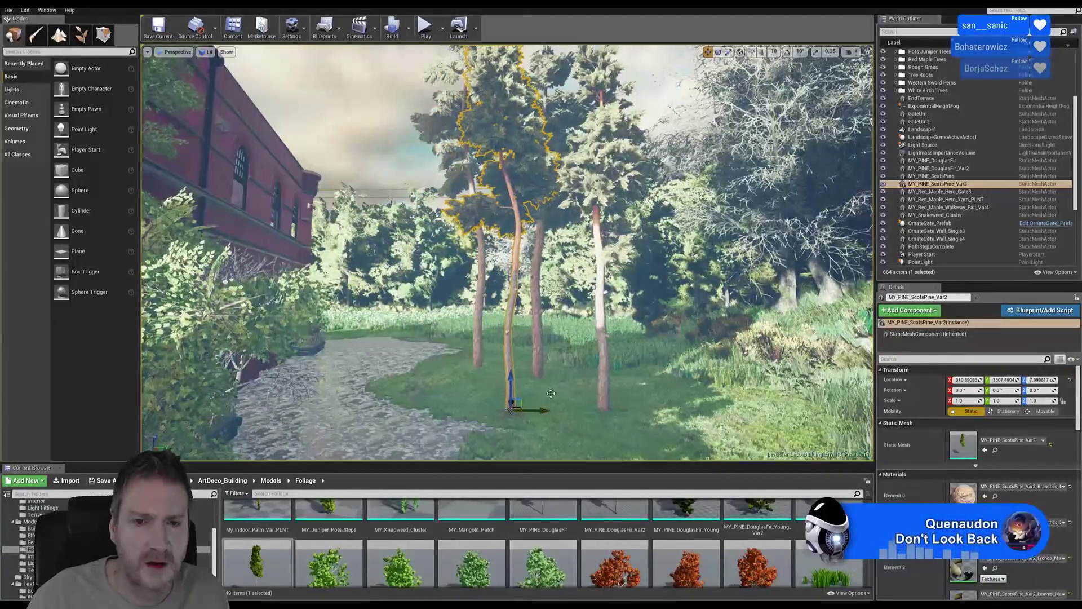
right_click_drag(551, 394, 538, 367)
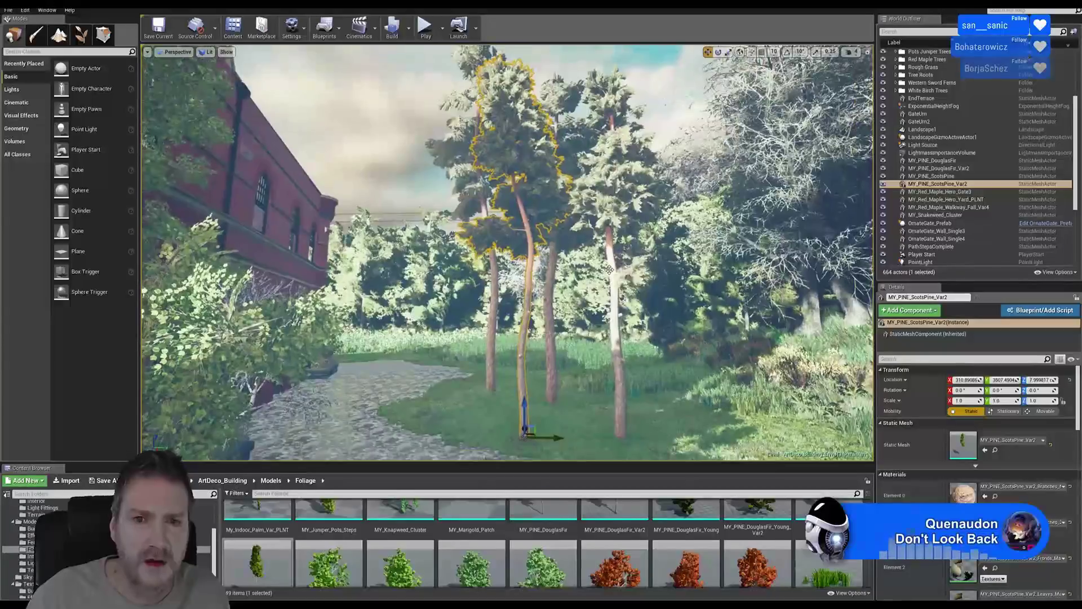
left_click(729, 52)
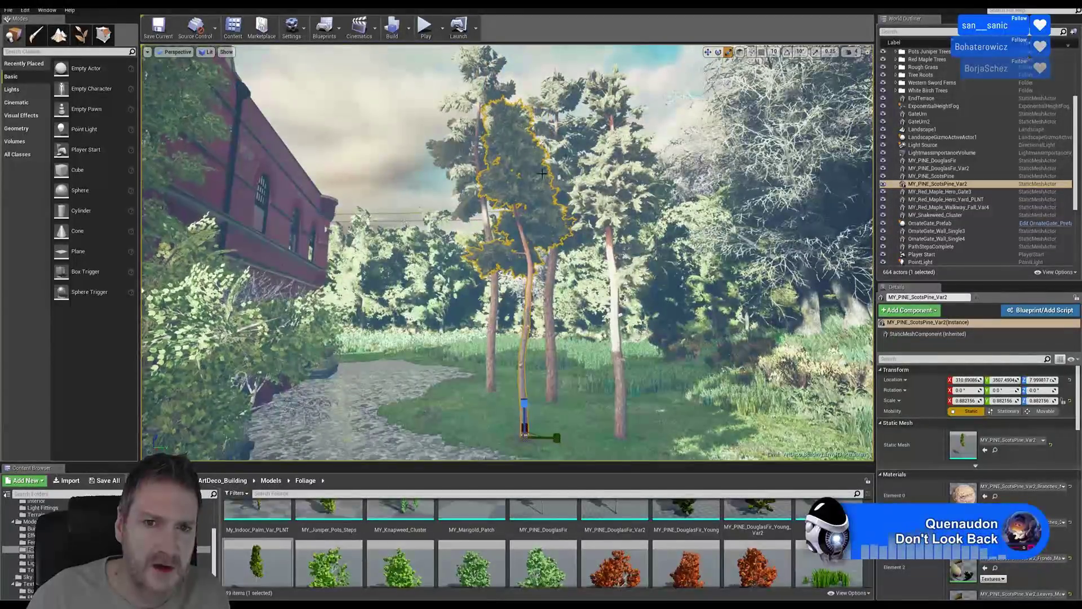
mouse_move(561, 110)
right_mouse_down()
mouse_move(524, 88)
mouse_move(551, 98)
right_mouse_up()
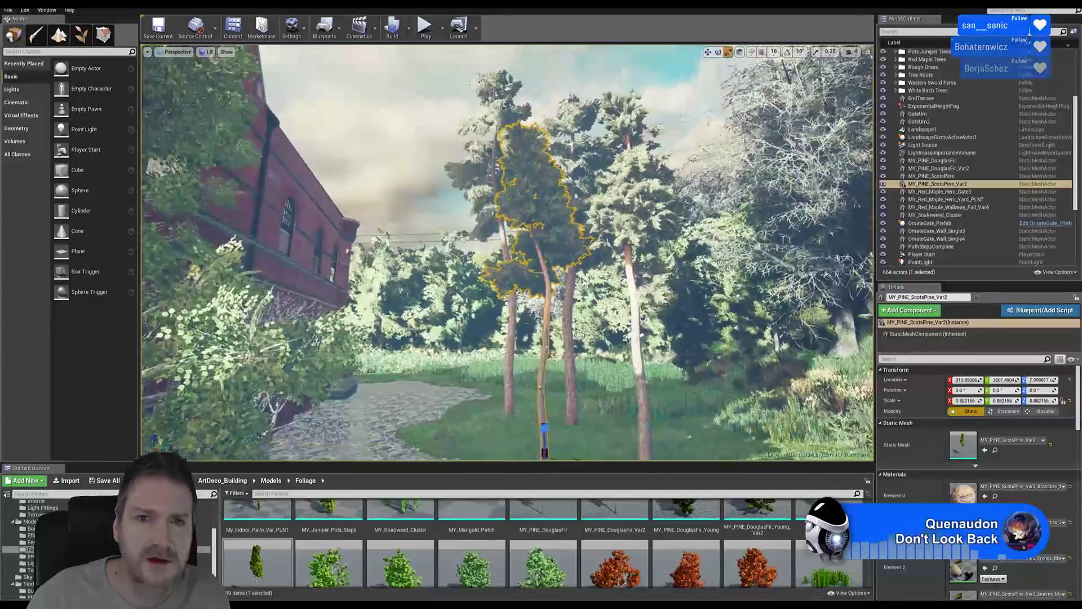
Scale the MY_PINE_DouglasFir_Var2 tree in the lawn cluster uniformly to about 1.73
left_click(571, 369)
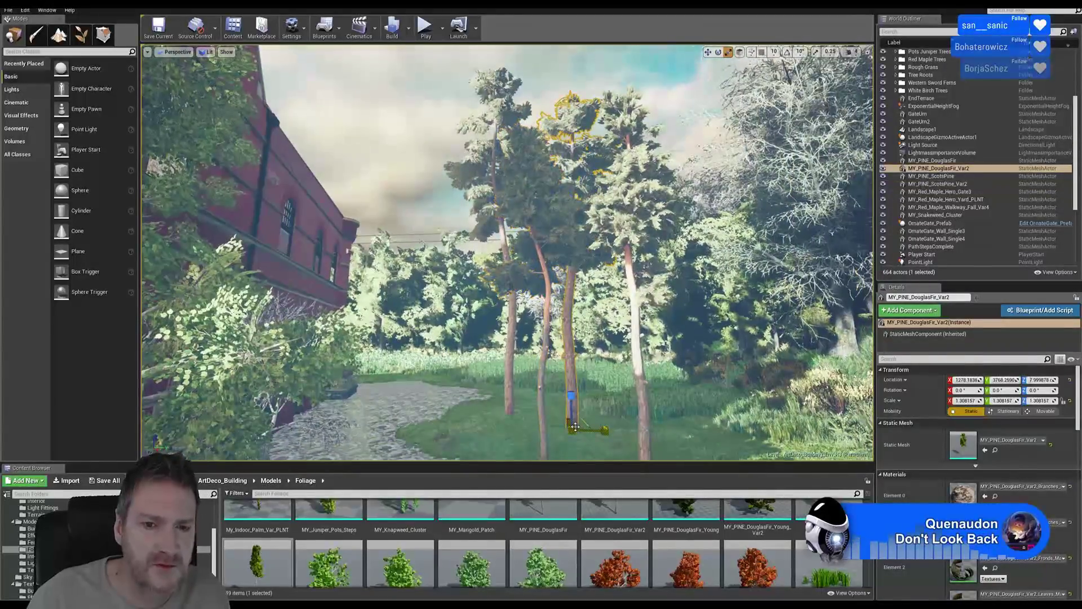
left_click_drag(571, 429, 579, 423)
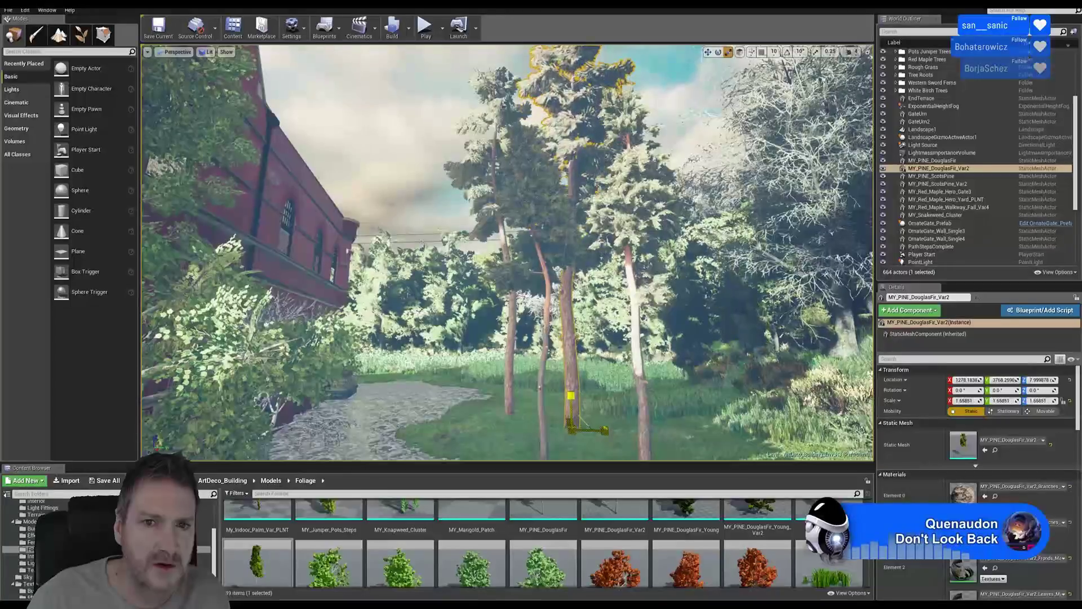
mouse_move(575, 338)
right_mouse_down()
mouse_move(528, 333)
mouse_move(580, 333)
mouse_move(566, 331)
right_mouse_up()
key("s")
key("w")
right_click_drag(445, 101, 486, 92)
key("s")
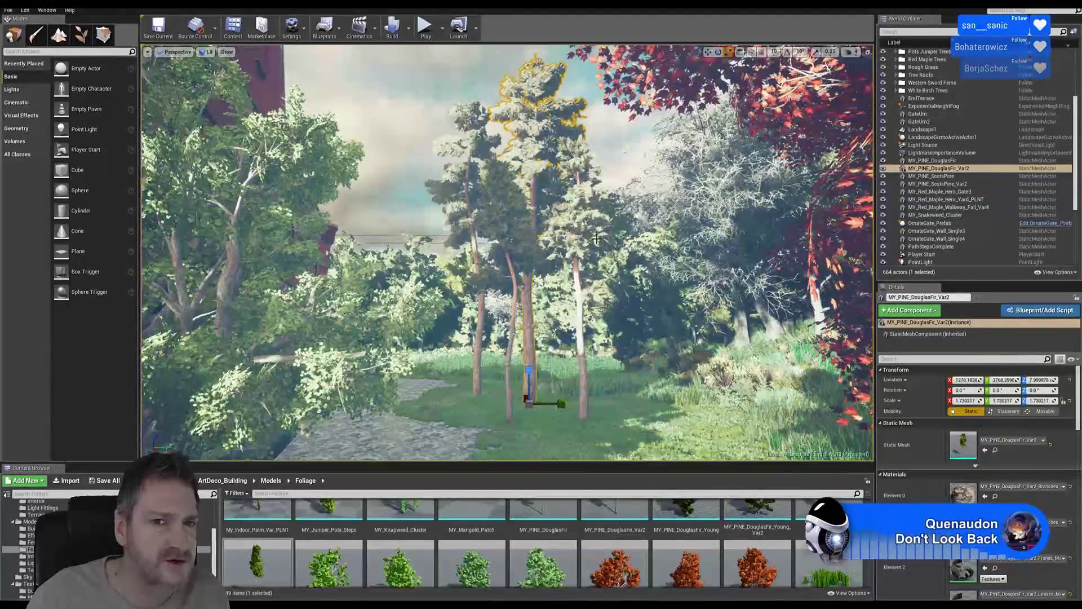
key("Escape")
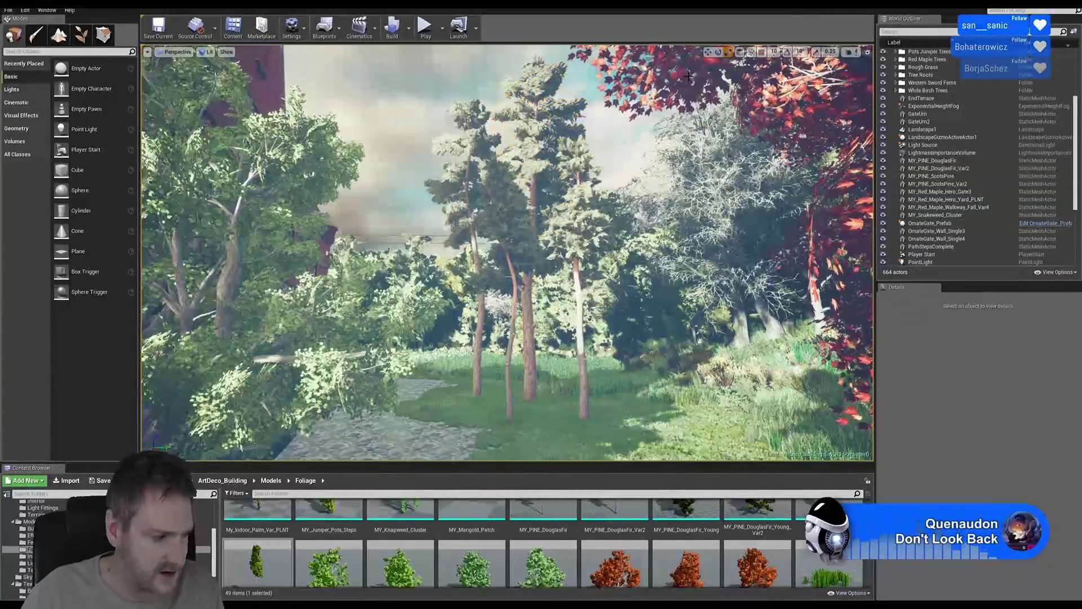
Move the MY_PINE_ScotsPine_Var2 tree along the Y axis to about 3464, closer to the path
mouse_move(619, 158)
right_mouse_down()
mouse_move(547, 157)
mouse_move(589, 161)
mouse_move(617, 147)
right_mouse_up()
key("w")
key("s")
key("d")
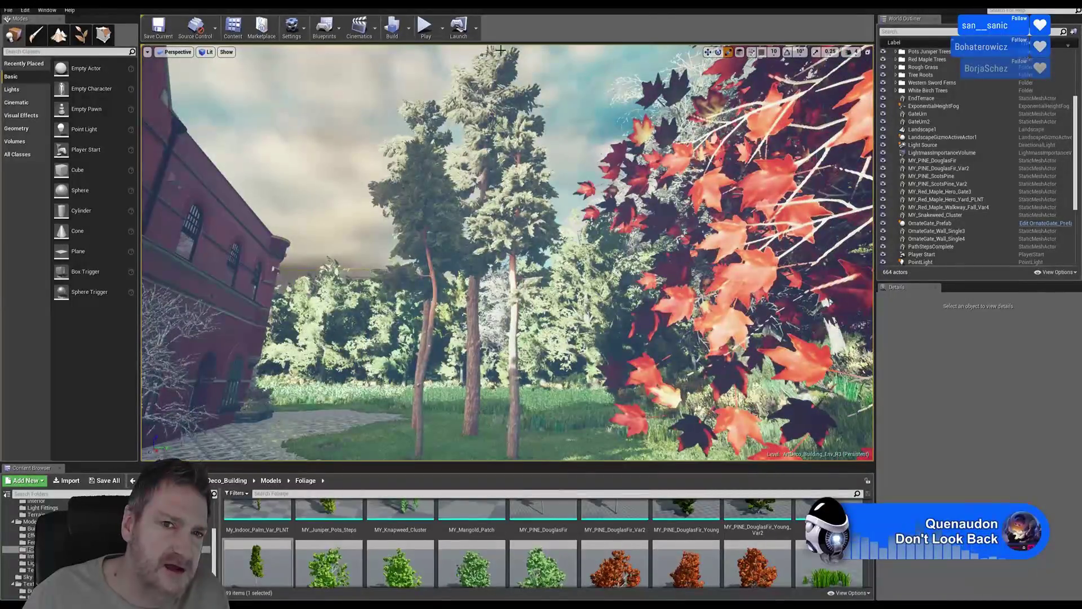
left_click(428, 218)
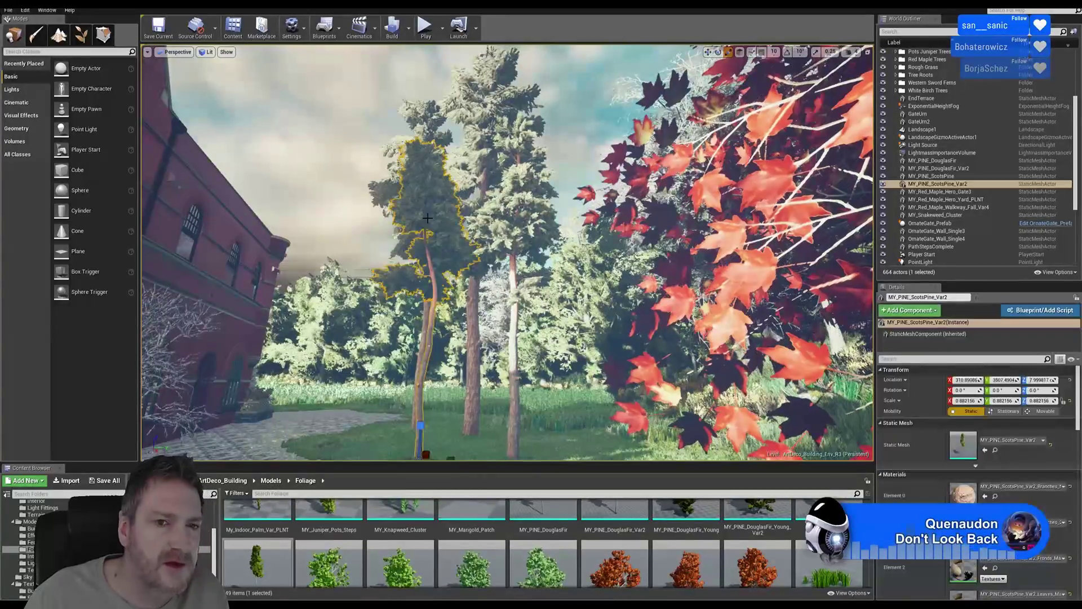
left_click(709, 53)
right_click_drag(507, 372, 479, 399)
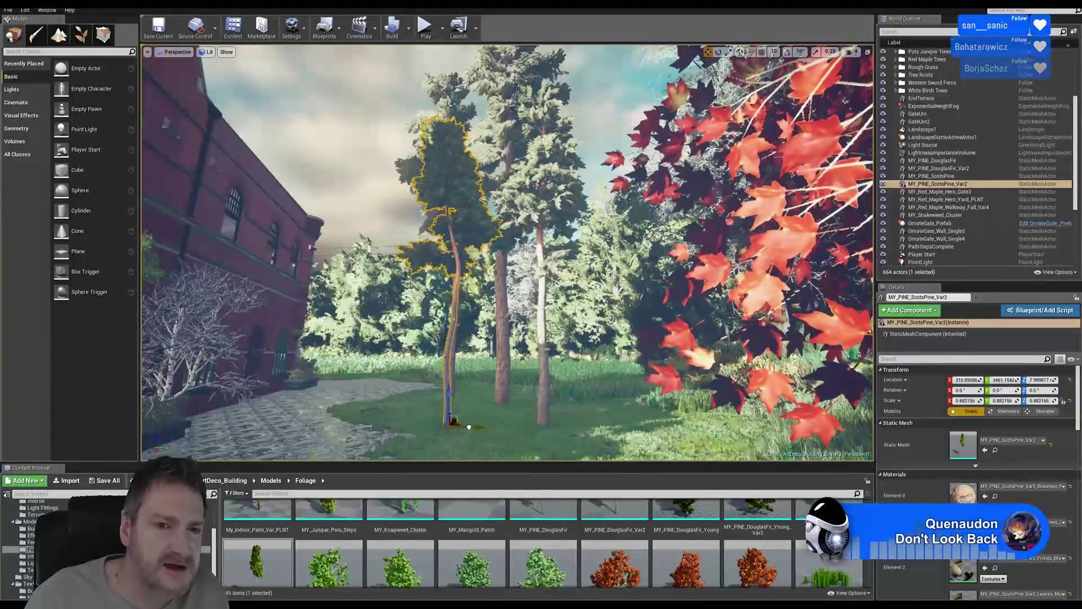
right_click_drag(453, 422, 452, 363)
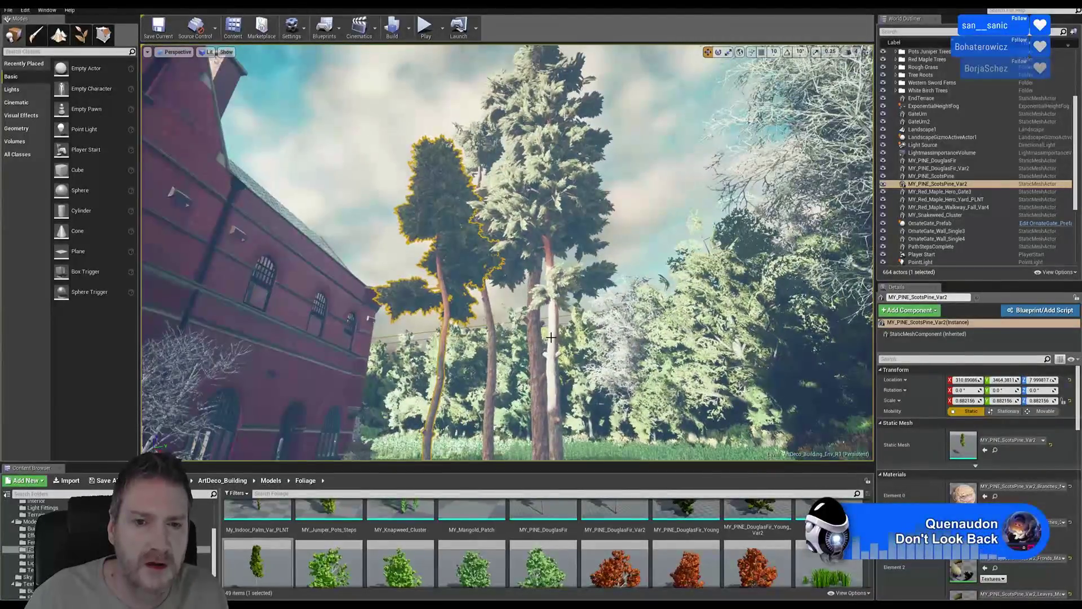
Shift the MY_PINE_DouglasFir_Var2 tree along the X axis within the pine cluster
left_click(536, 349)
right_click_drag(536, 349, 505, 401)
right_click_drag(615, 404, 640, 422)
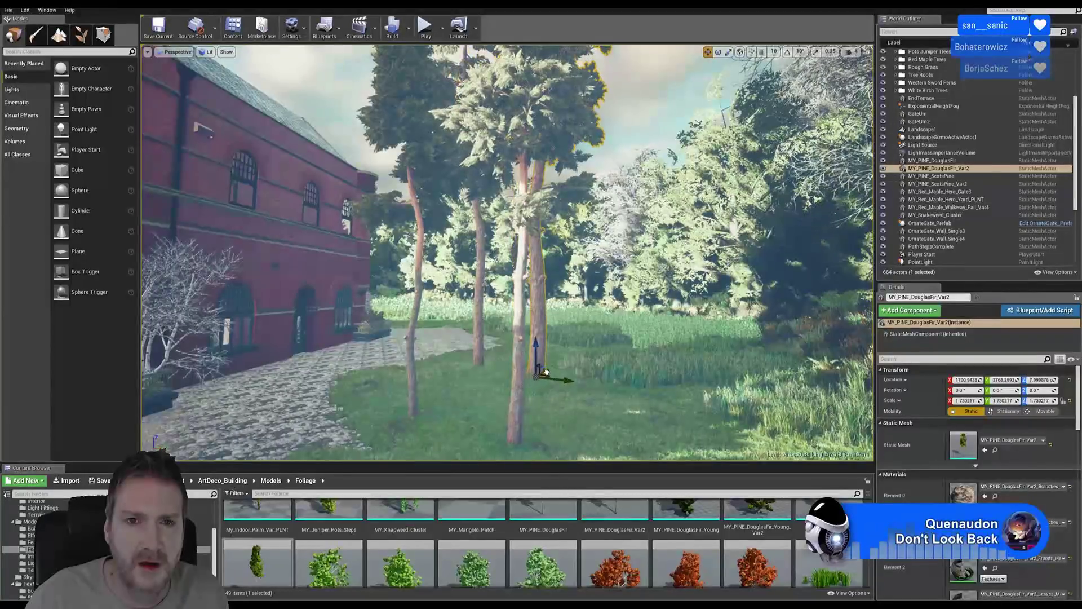
Examine the spacing and heights of the four tall pines from several viewpoints around the lawn and path
right_click_drag(498, 394, 430, 390)
key("a")
key("w")
key("d")
key("s")
key("Escape")
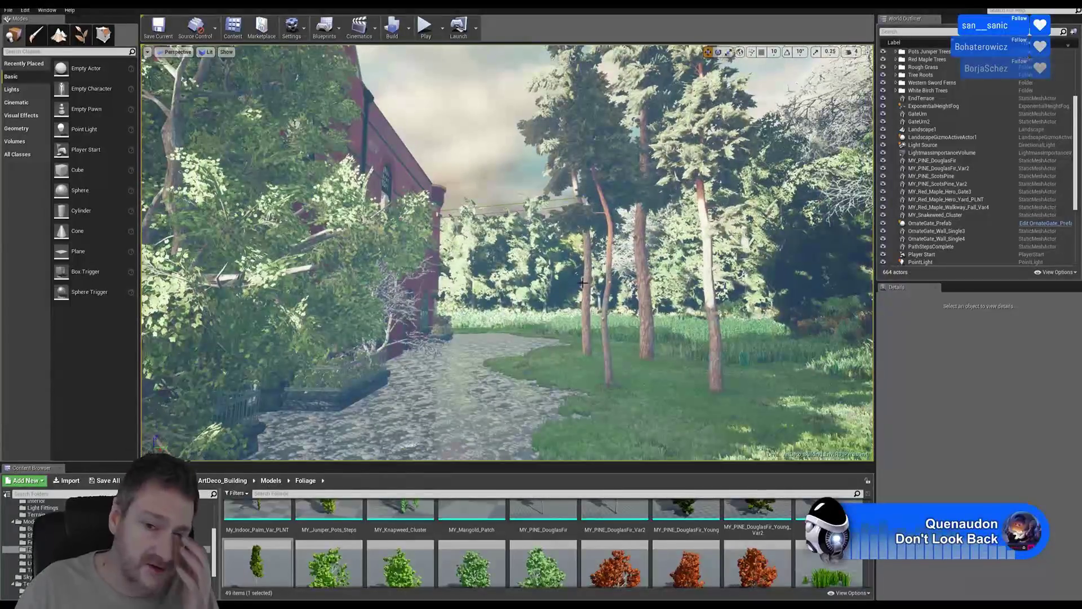
right_click_drag(581, 287, 606, 296)
key("e")
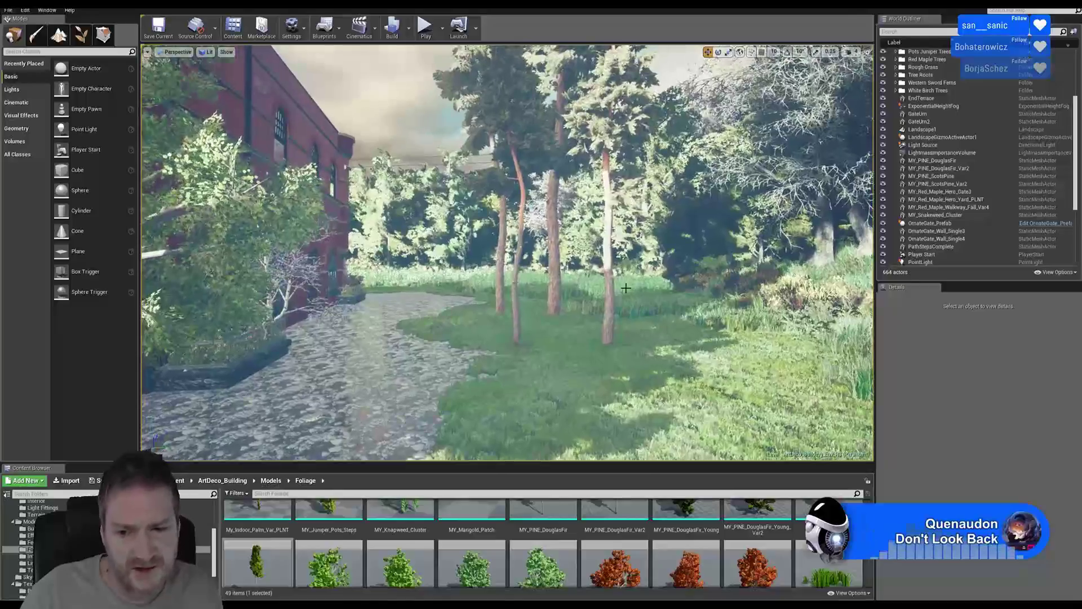
Place one MY_PINE_DouglasFir_Young and one MY_PINE_DouglasFir_Young_Var2 on the lawn at the front of the tall pines
scroll(542, 544, "up", 2)
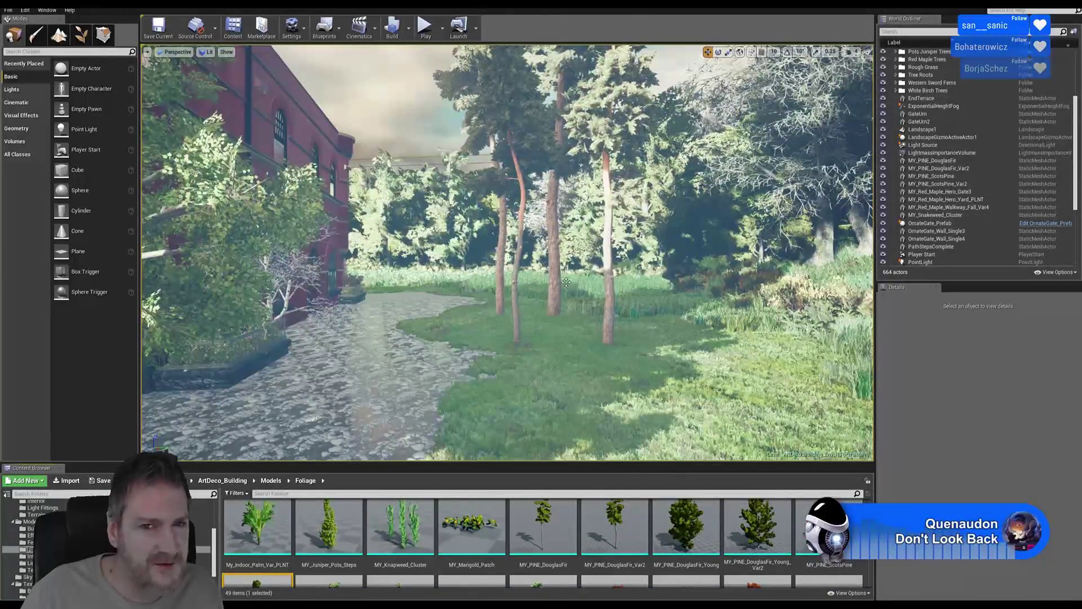
right_click_drag(508, 254, 528, 234)
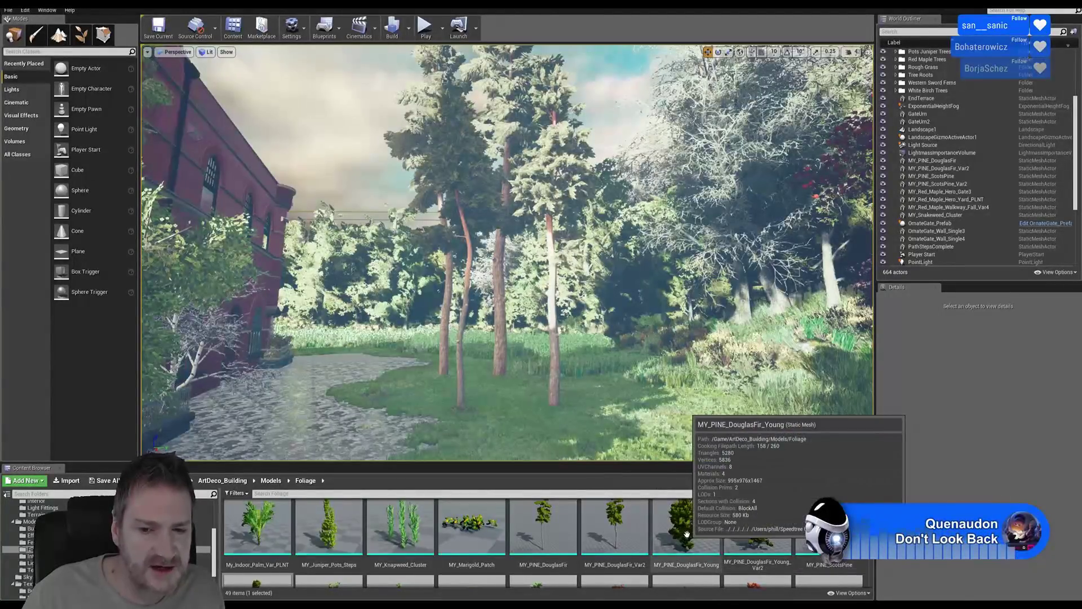
left_click_drag(697, 535, 532, 418)
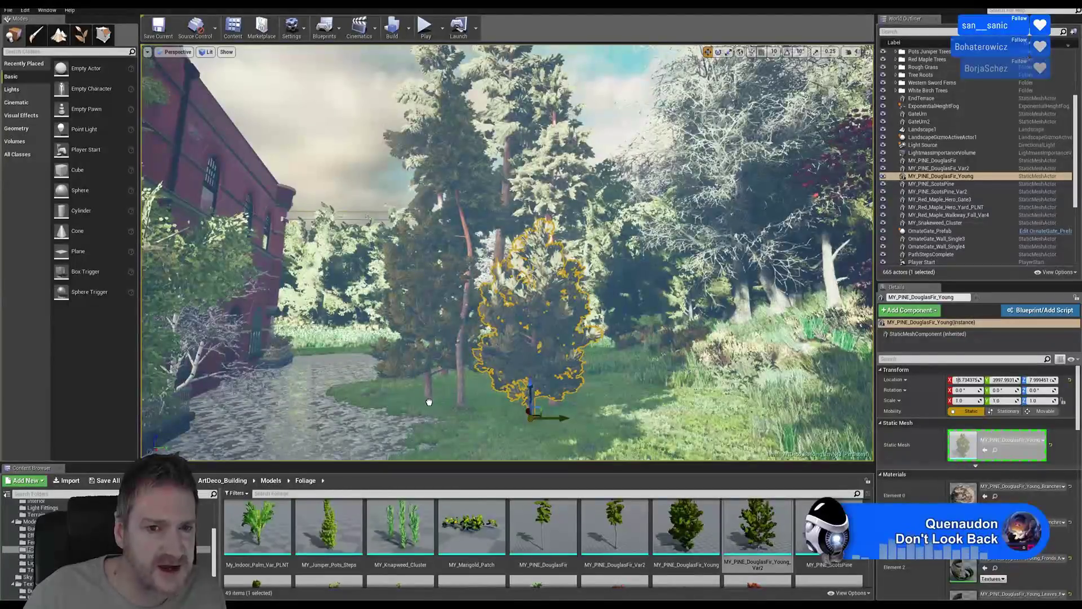
left_click_drag(429, 405, 430, 403)
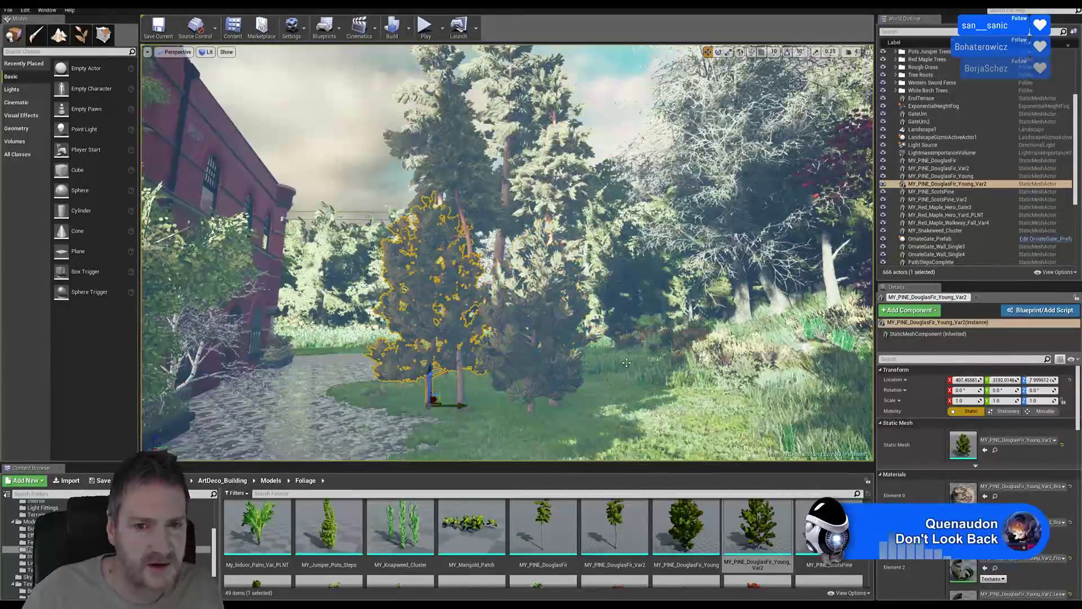
Duplicate the MY_PINE_DouglasFir_Young_Var2 tree and move the copy behind the cluster, to about X 1719, Y 2874
right_click_drag(626, 363, 477, 420)
key("s")
key("w")
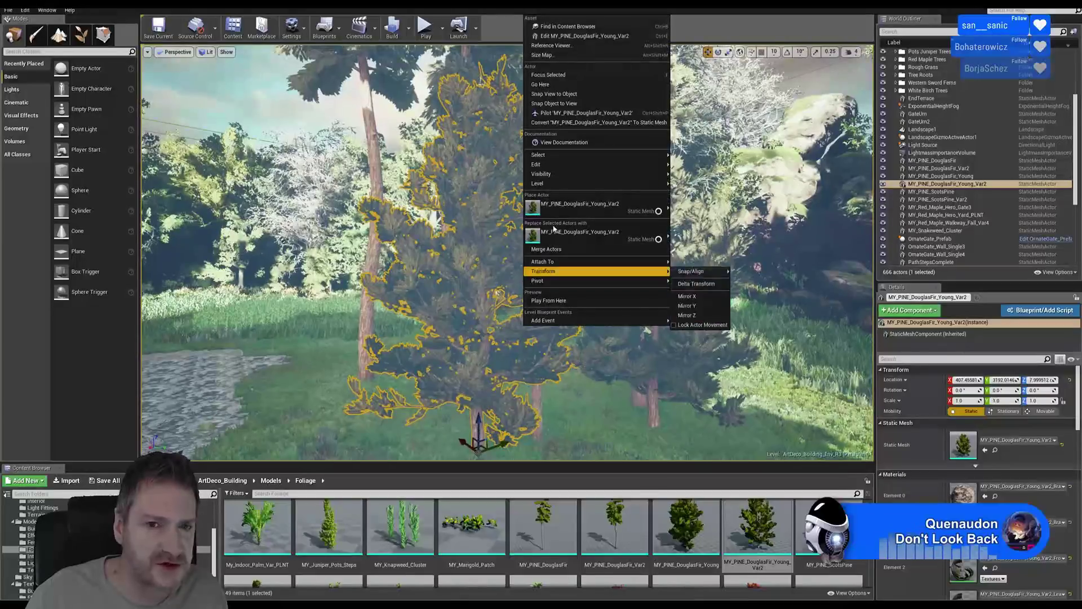
mouse_move(563, 168)
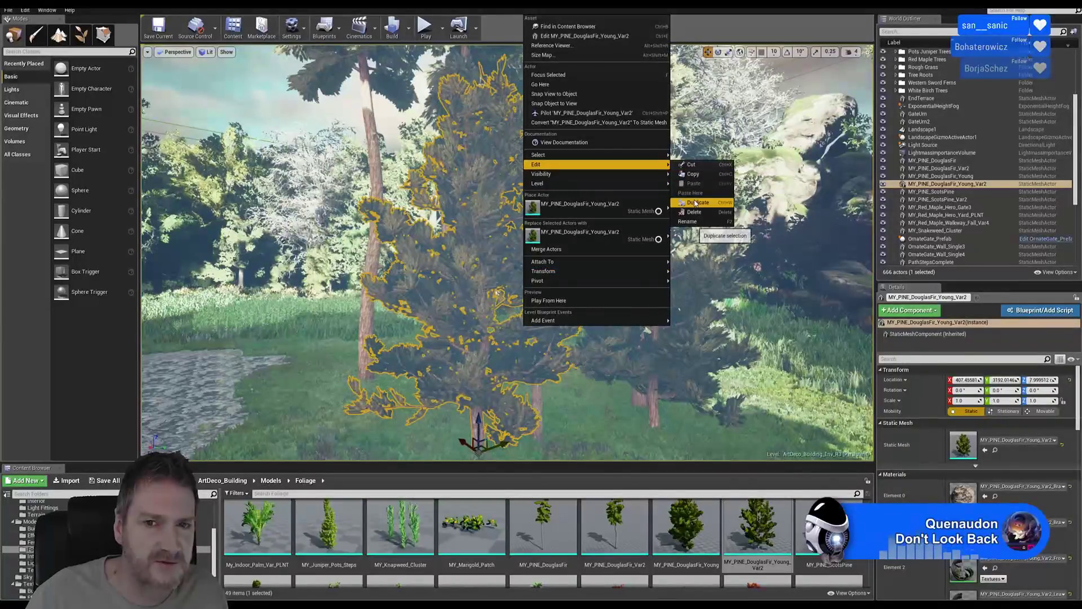
left_click(697, 203)
left_click_drag(466, 444, 356, 386)
Rotate the duplicated young fir to about -114.5° around Z and move it along the X axis closer to its original
left_click(719, 53)
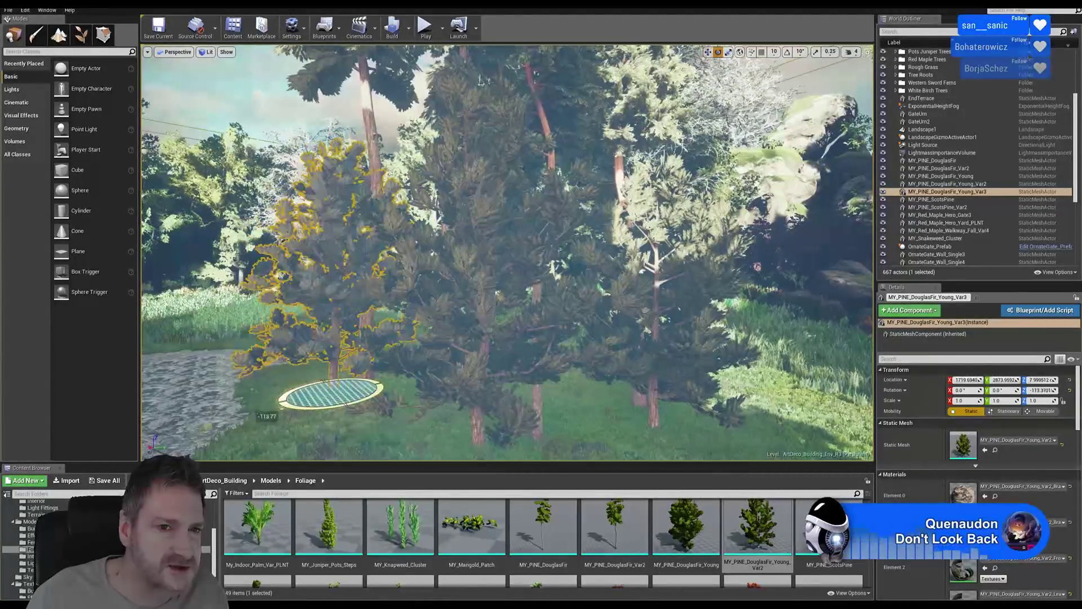
left_click_drag(308, 406, 305, 406)
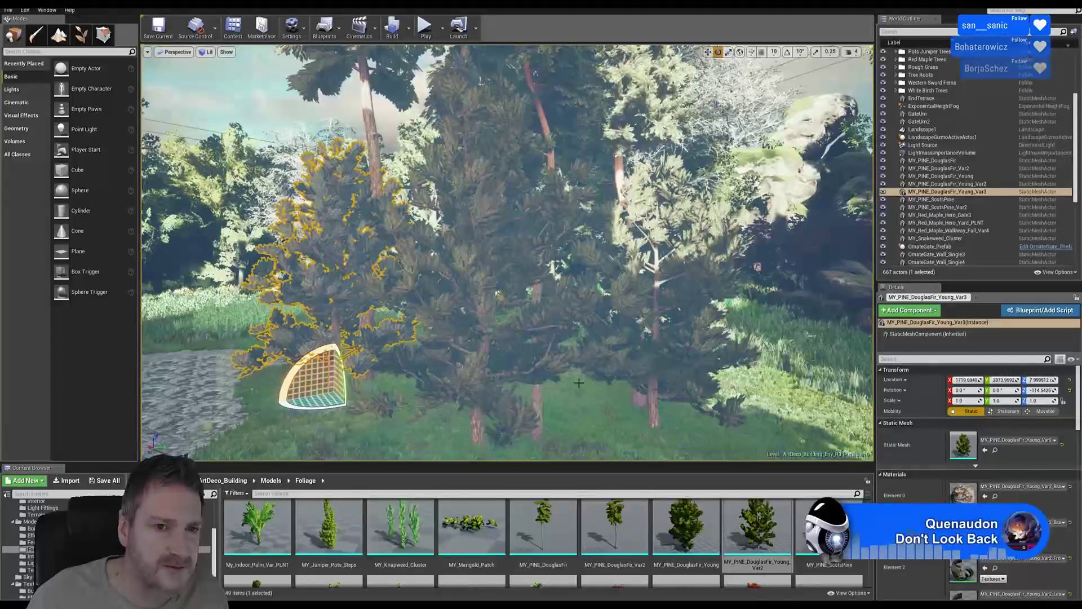
left_click(708, 52)
right_click_drag(516, 345, 536, 369)
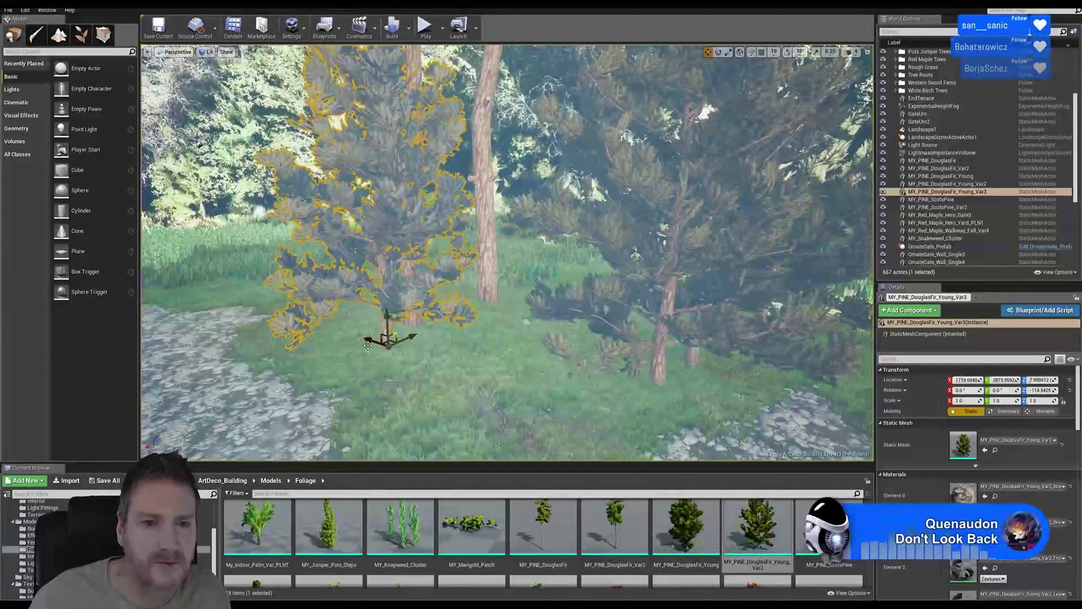
left_click_drag(372, 342, 434, 363)
right_click_drag(525, 366, 614, 370)
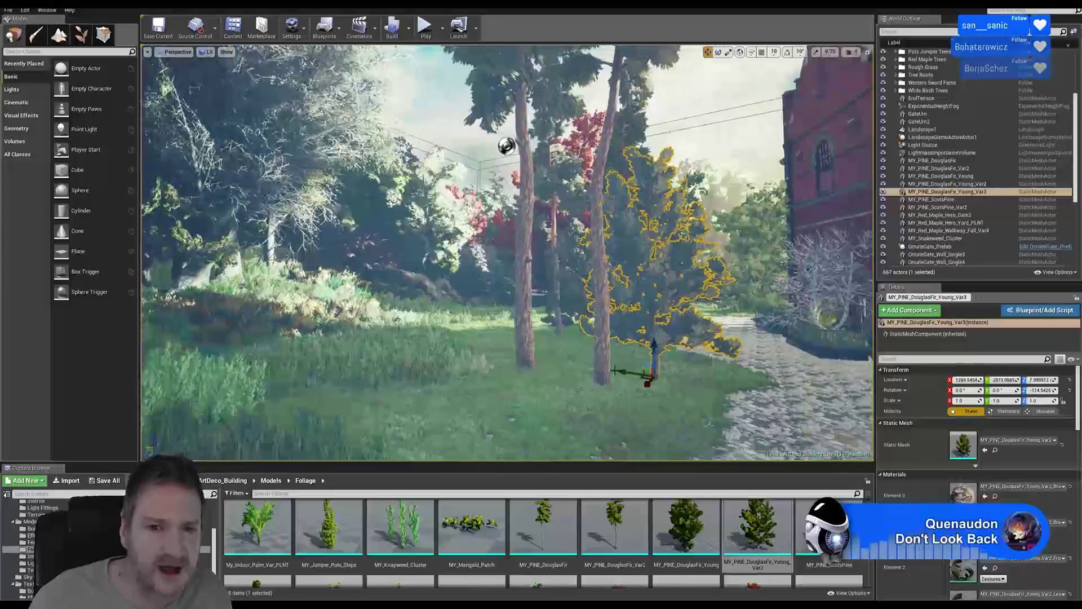
Duplicate the MY_PINE_DouglasFir_Young tree and move the copy to the far side of the cluster, about X 2323, Y 3230
left_click(572, 287)
right_click(573, 287)
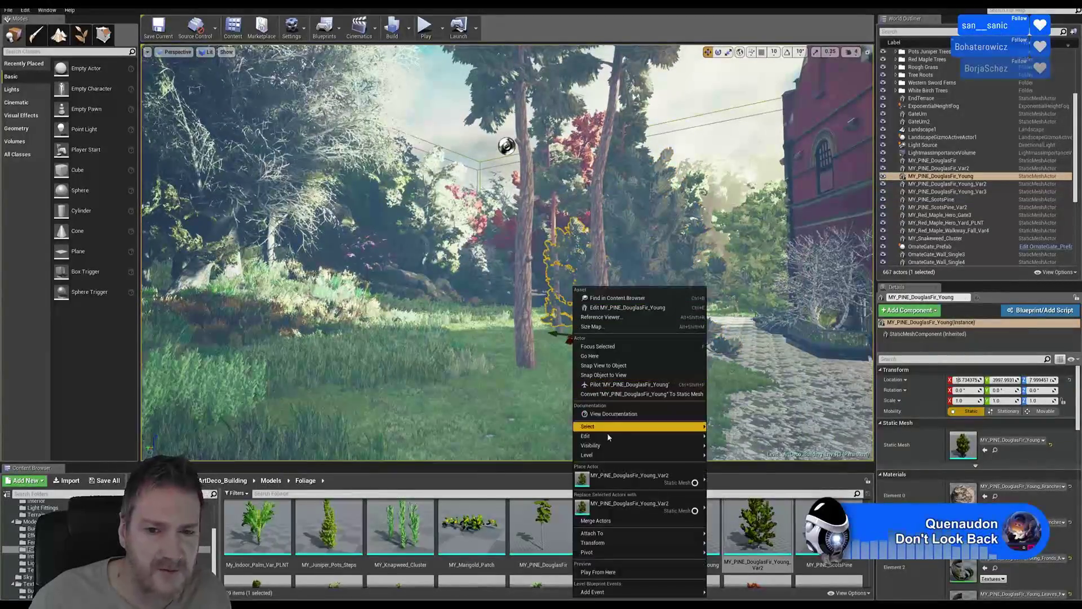
mouse_move(623, 433)
left_click(736, 475)
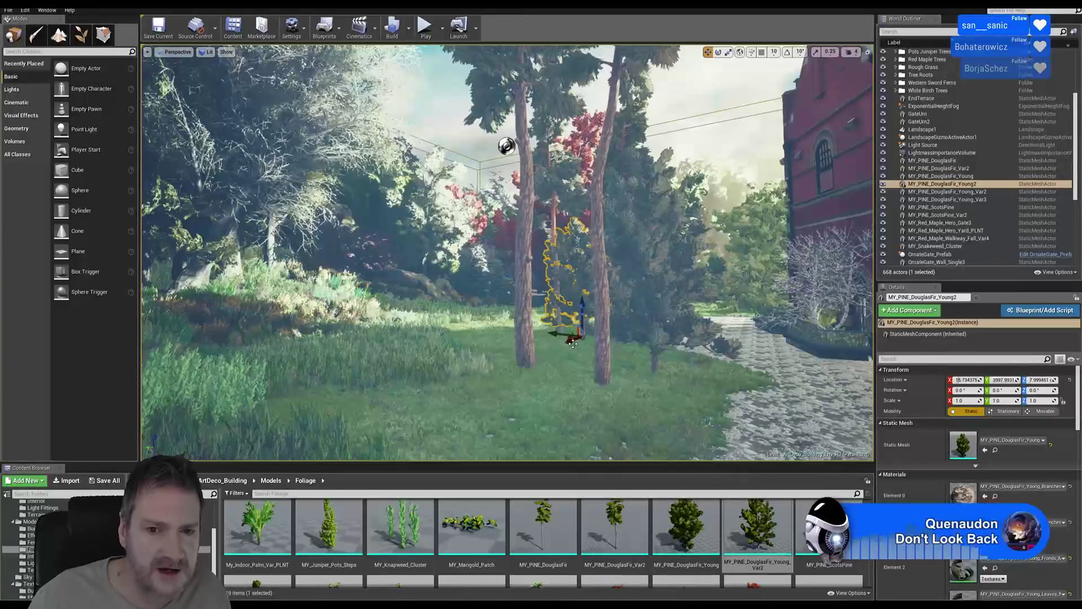
left_click_drag(569, 344, 448, 449)
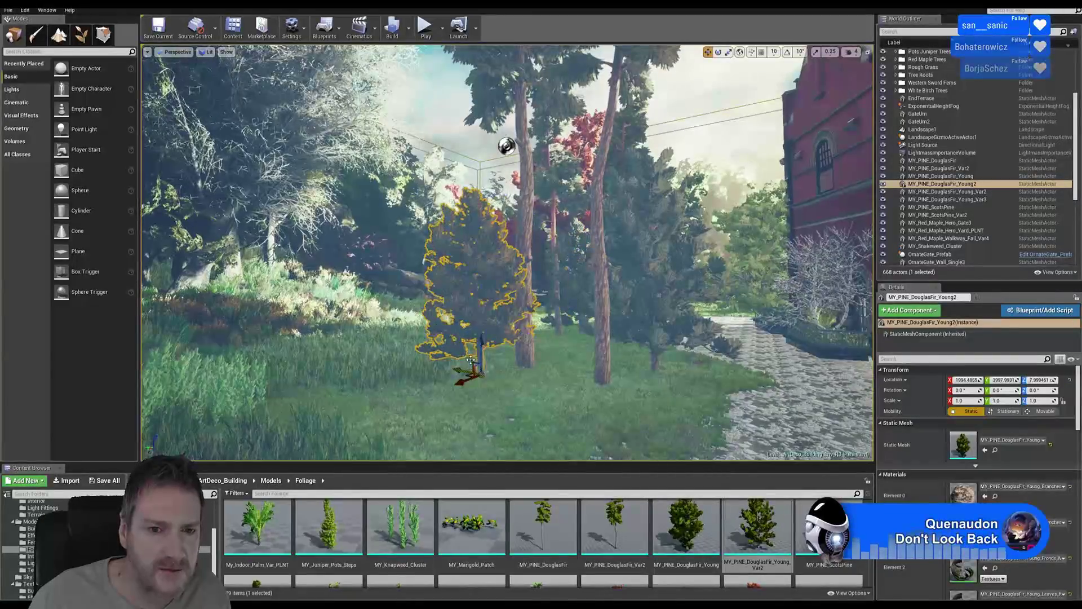
left_click_drag(463, 370, 548, 409)
right_click_drag(610, 401, 660, 373)
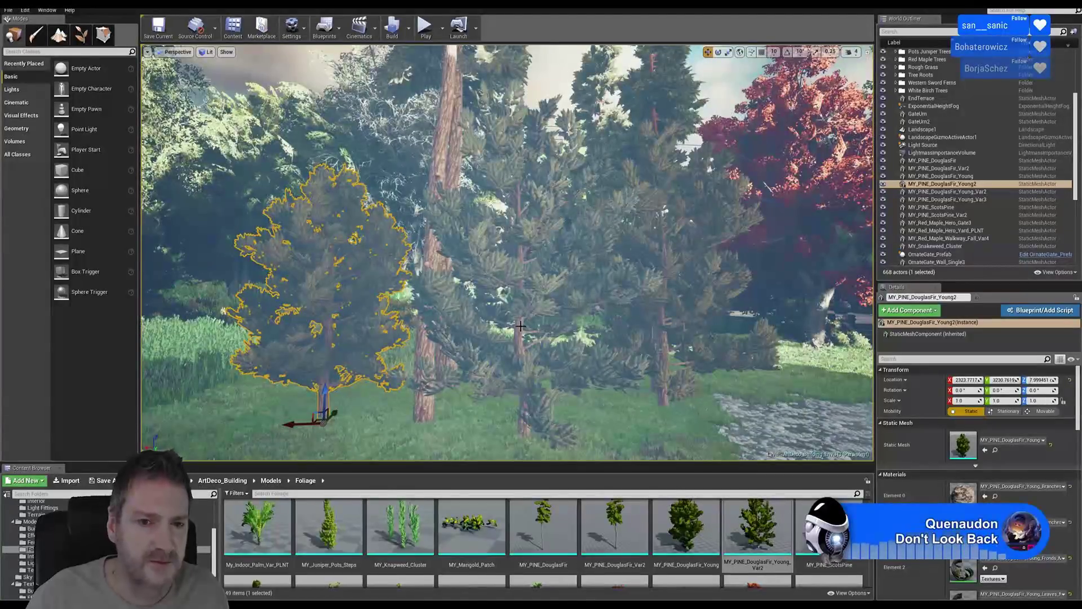
Scale the MY_PINE_DouglasFir_Young_Var3 tree uniformly to about 1.27
left_click(520, 325)
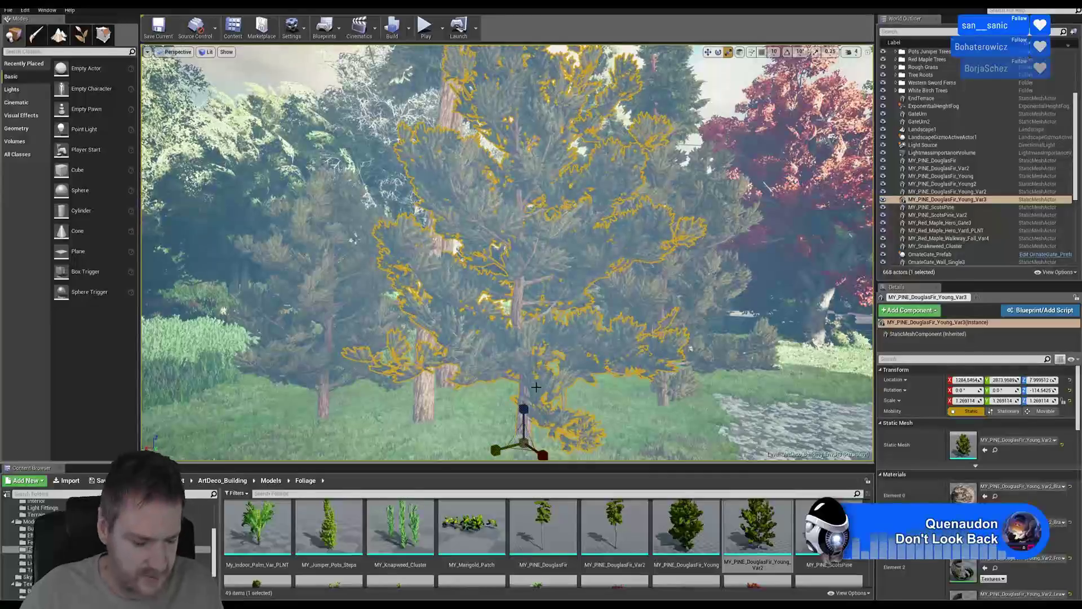
key("Escape")
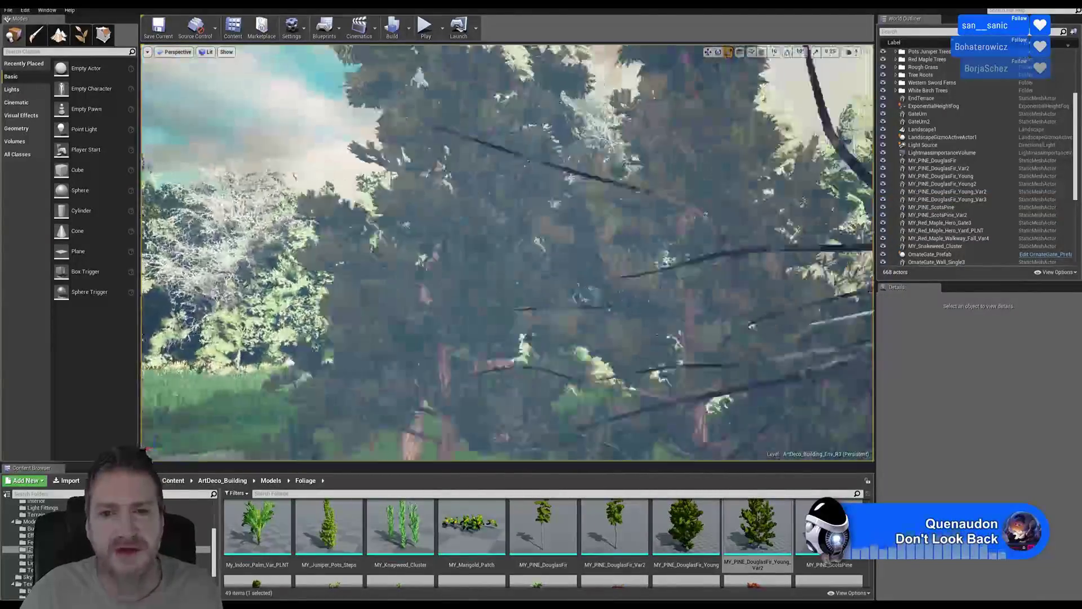
key("s")
right_click_drag(507, 253, 491, 227)
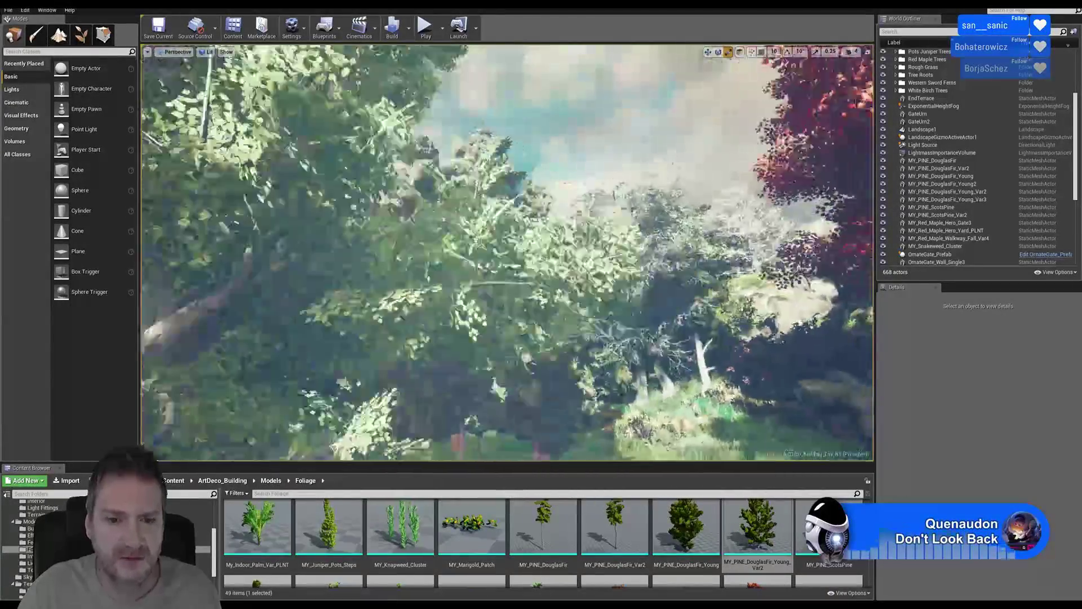
key("w")
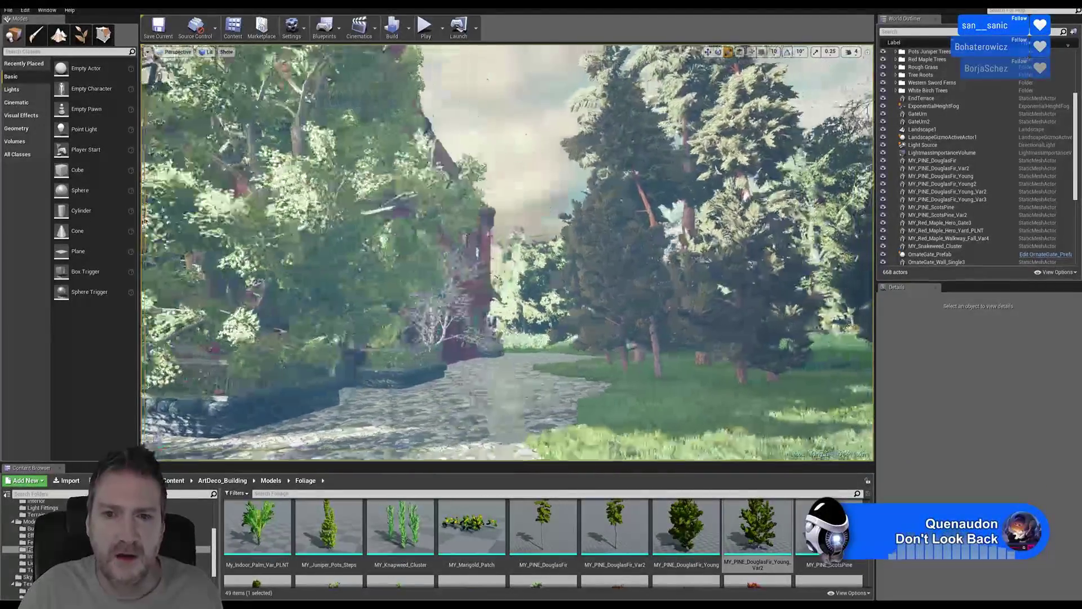
Move the MY_PINE_ScotsPine tree along the Y axis to about 4326
right_click_drag(632, 199, 733, 198)
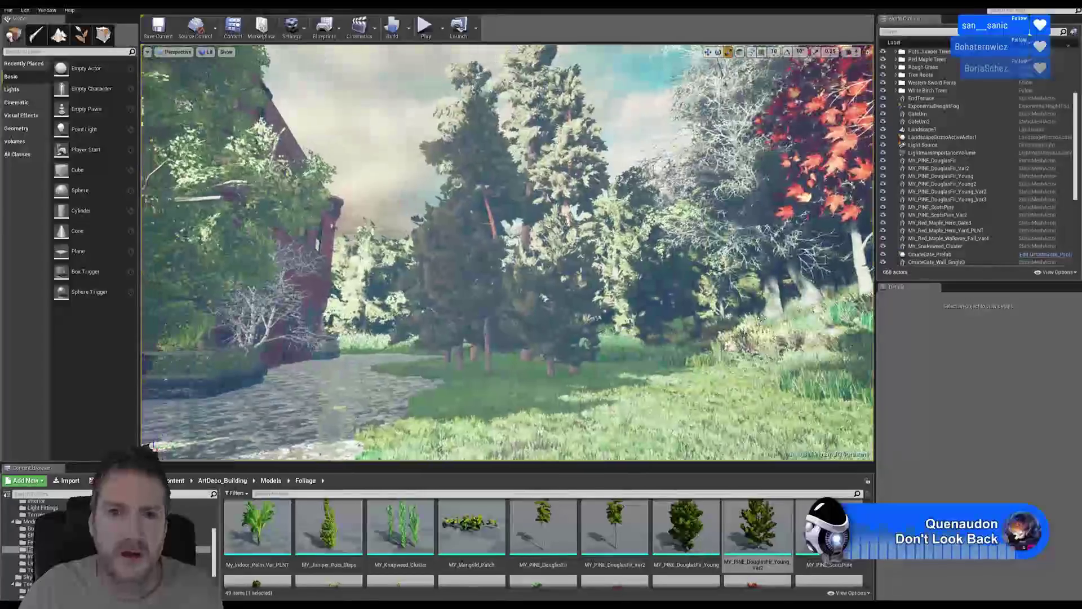
left_click(571, 159)
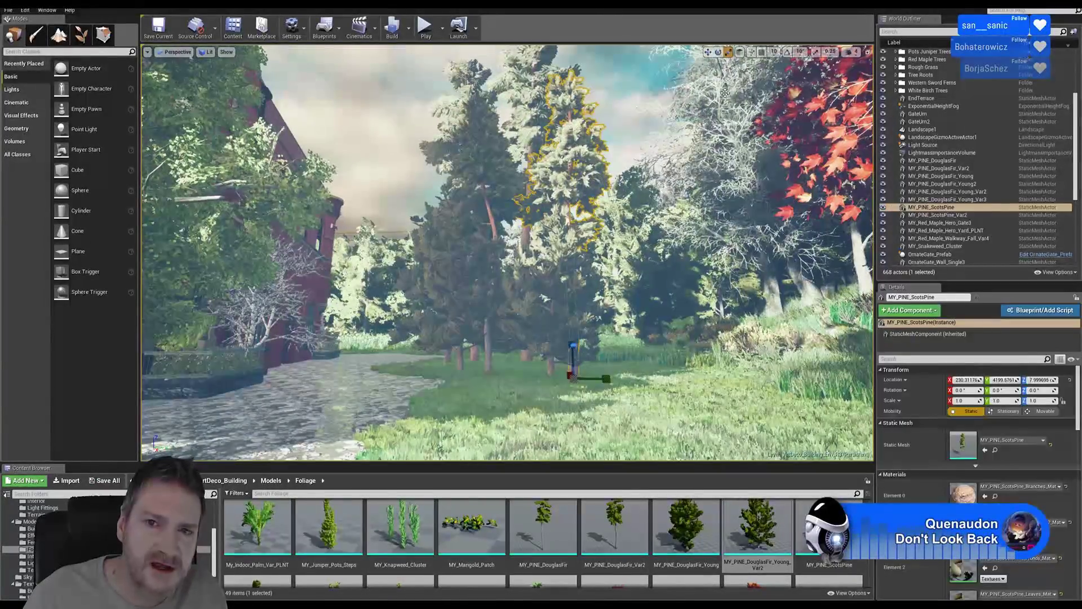
left_click(709, 52)
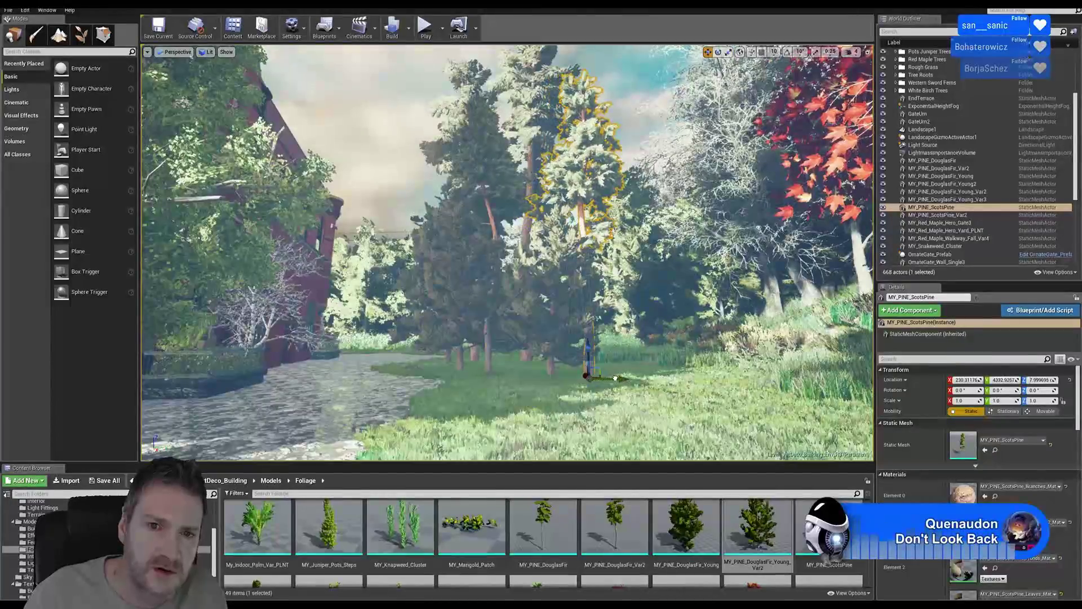
right_click_drag(519, 331, 516, 335)
Nudge MY_PINE_DouglasFir_Young_Var2 along Y to about 3194 and move MY_PINE_DouglasFir_Young_Var3 along Y to about 2730
left_click(494, 332)
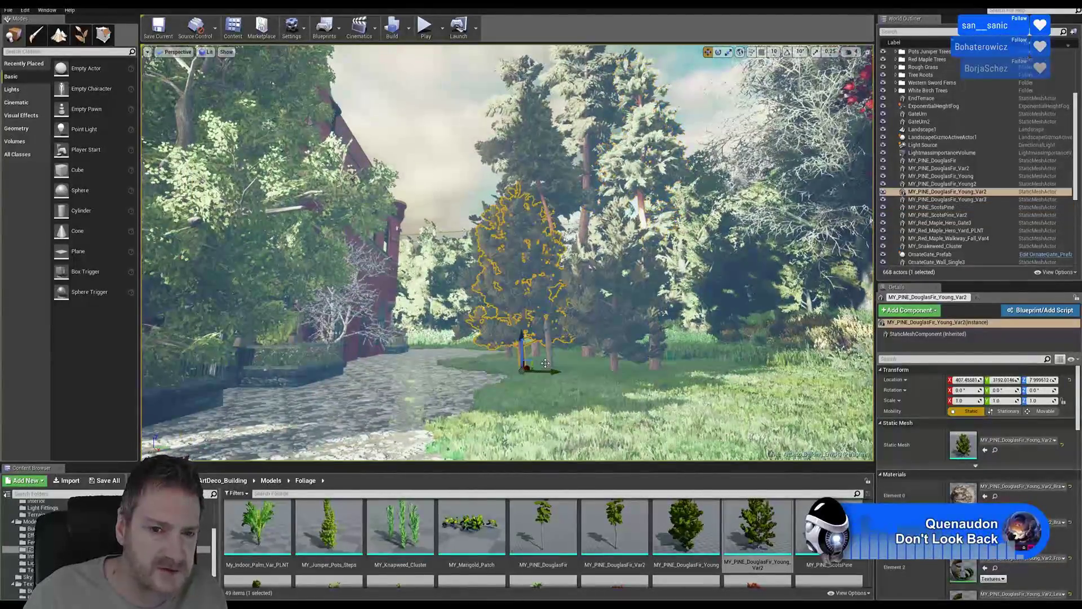
left_click_drag(542, 373, 542, 373)
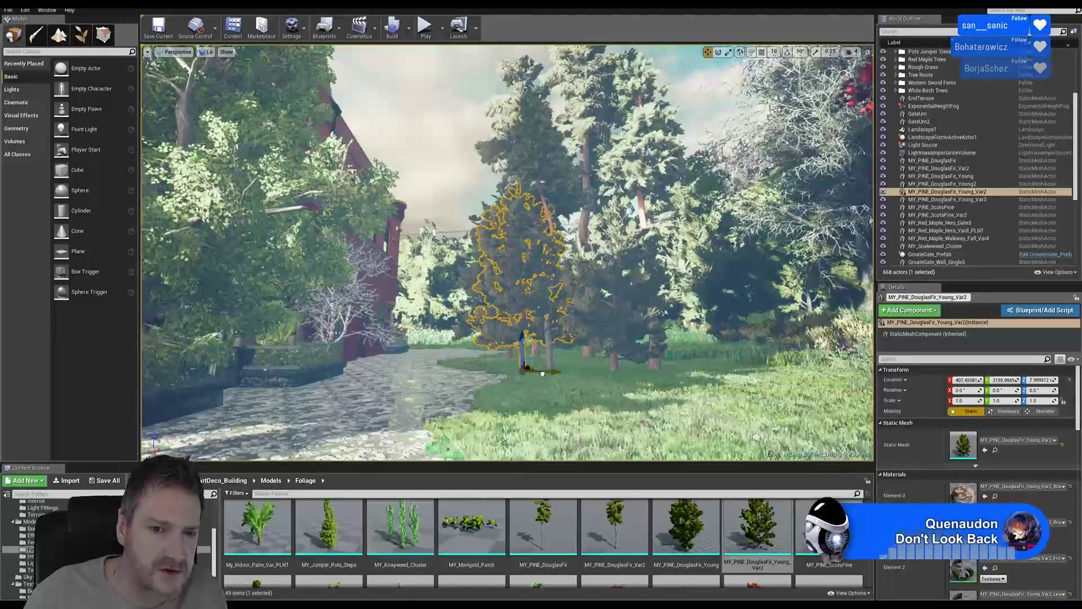
left_click(509, 351)
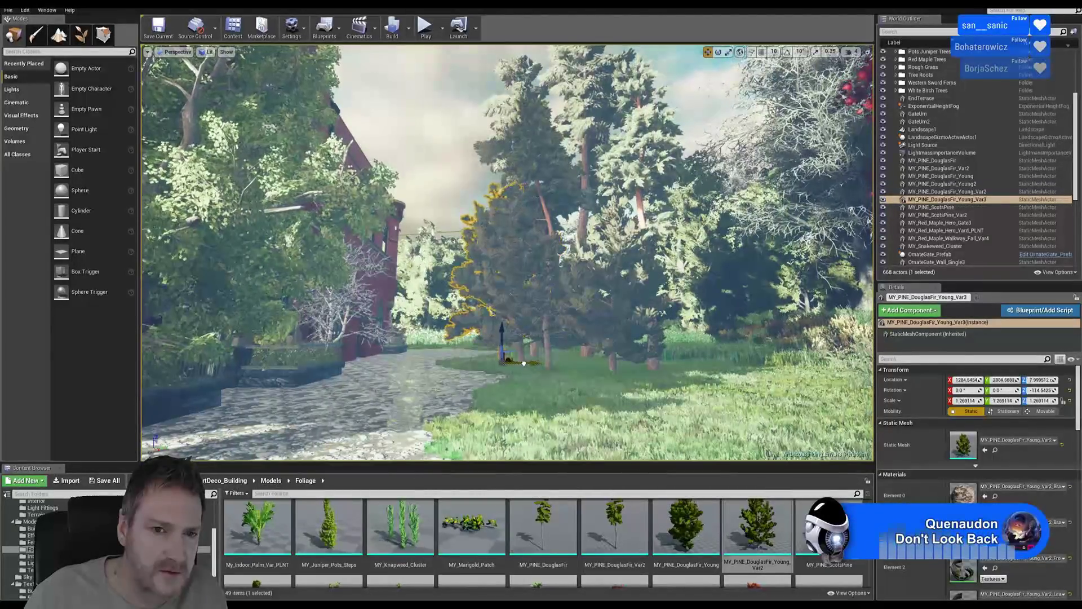
left_click_drag(524, 364, 518, 364)
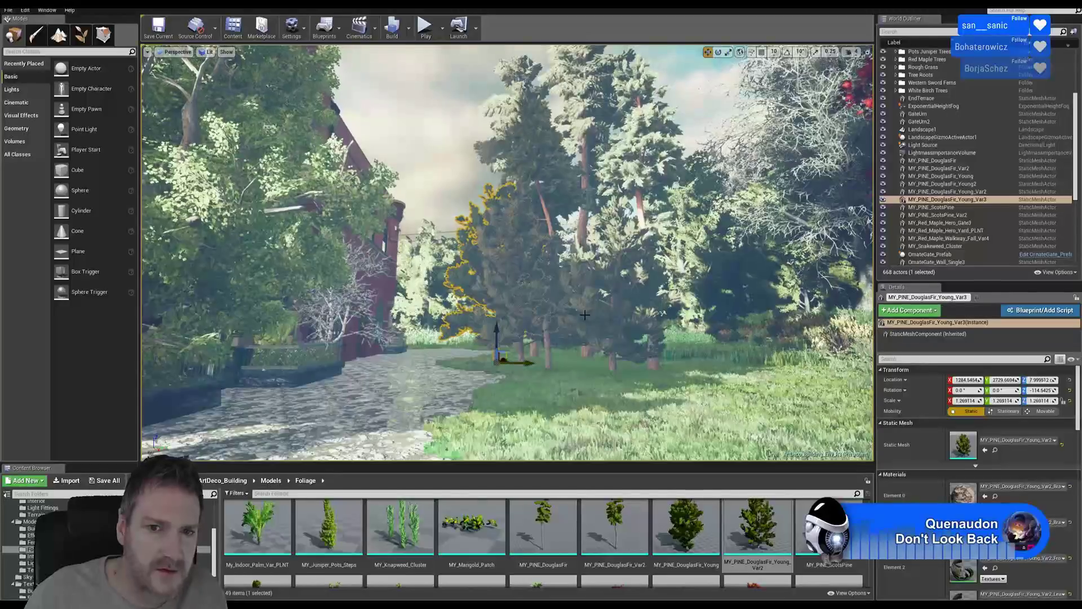
Examine the pine cluster's composition from the stone path, against the building and the river side, and from above
right_click_drag(585, 314, 608, 291)
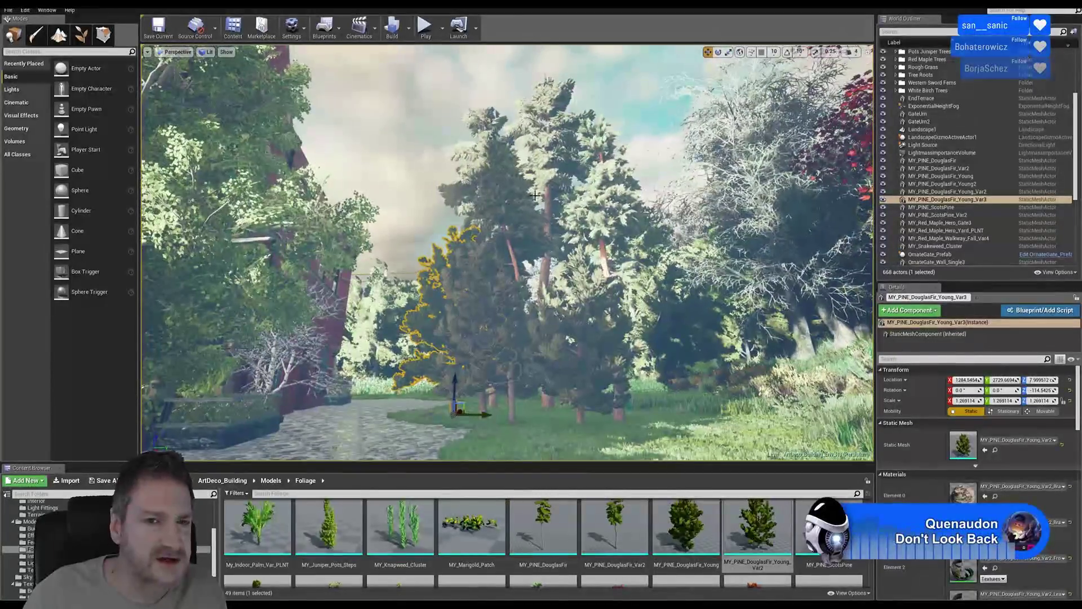
right_click_drag(415, 399, 162, 393)
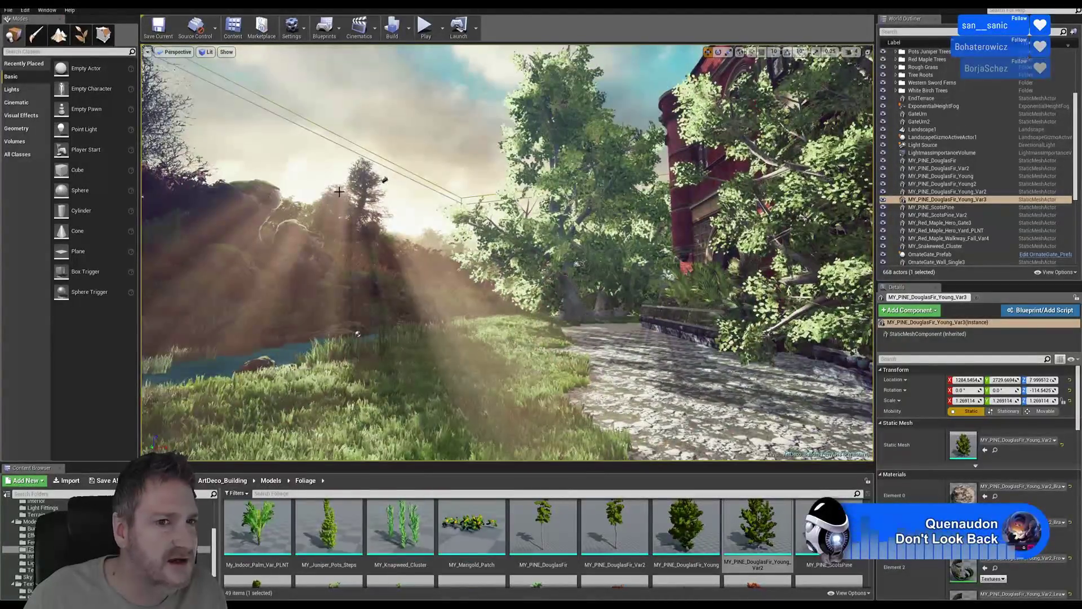
right_click_drag(339, 192, 12, 189)
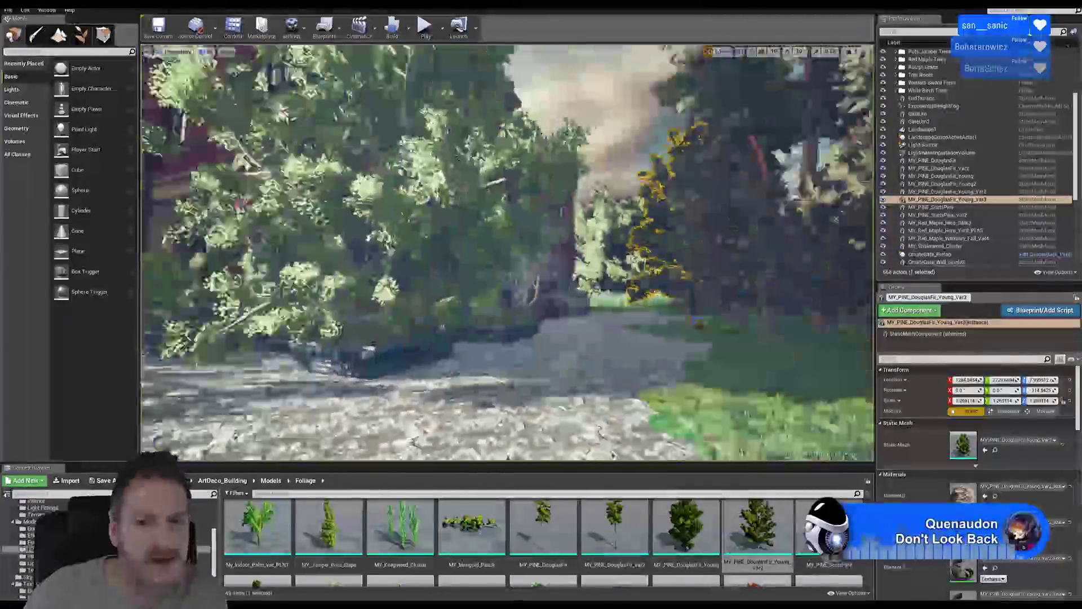
right_click_drag(558, 358, 640, 340)
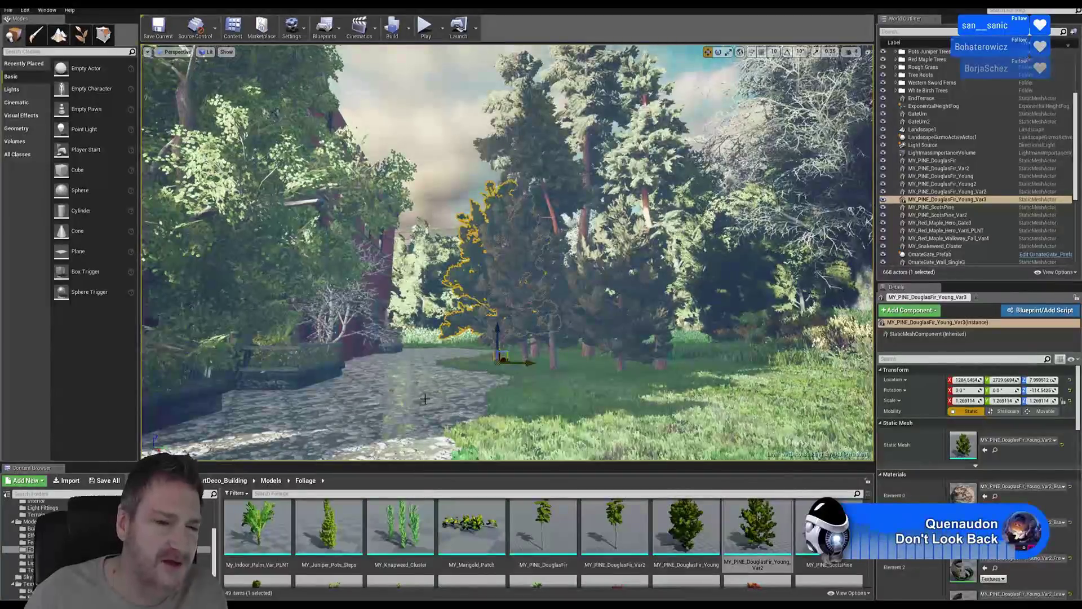
right_click_drag(425, 398, 214, 388)
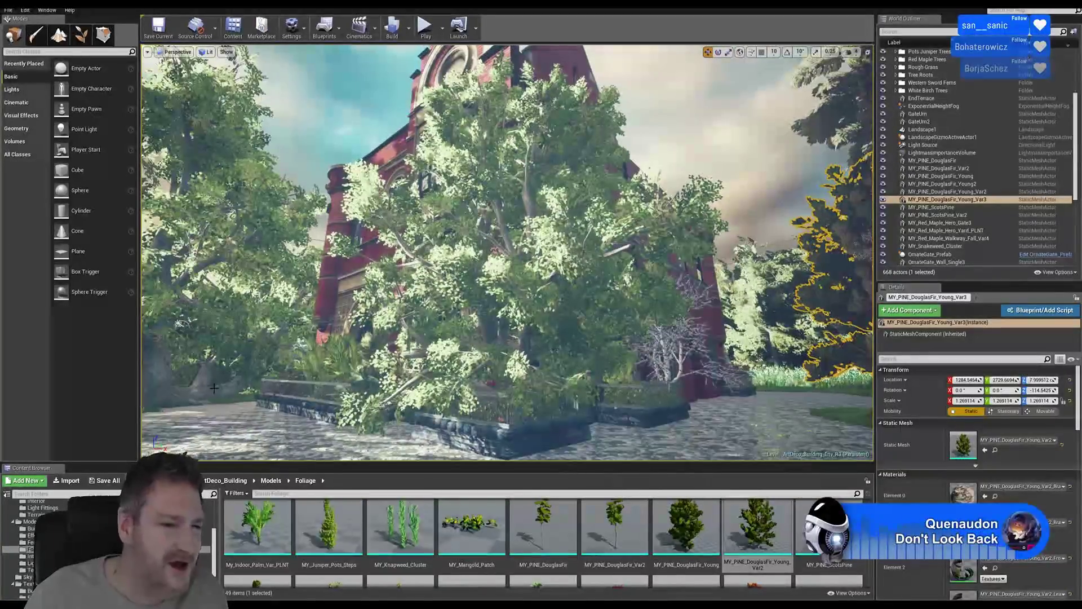
right_click_drag(685, 413, 785, 425)
right_click_drag(418, 287, 475, 255)
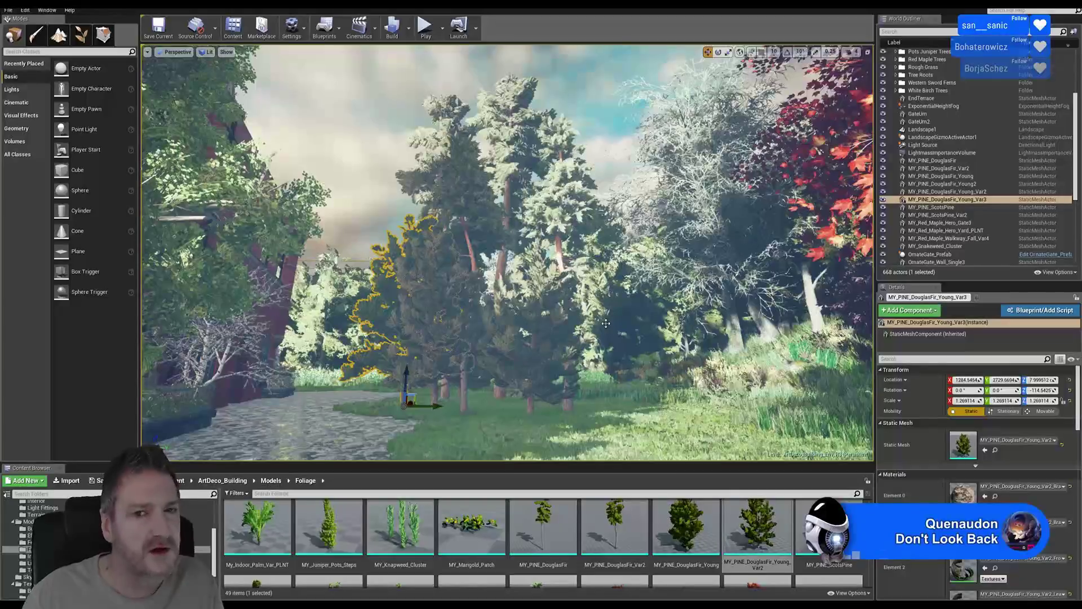
right_click_drag(662, 346, 601, 35)
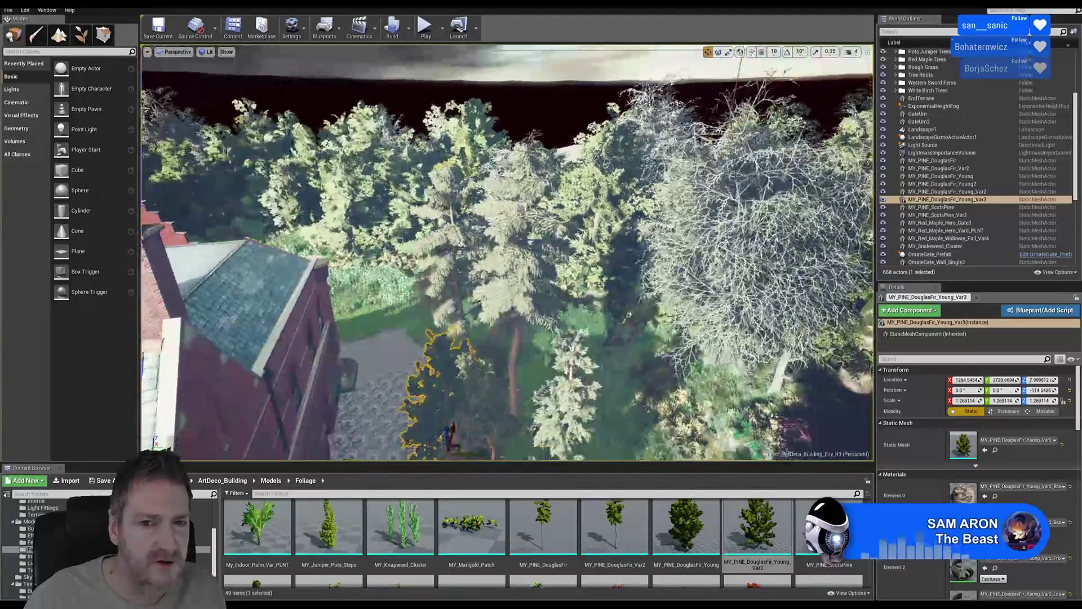
right_click_drag(507, 253, 508, 288)
right_click_drag(545, 332, 542, 278)
key("Escape")
right_click_drag(545, 332, 500, 353)
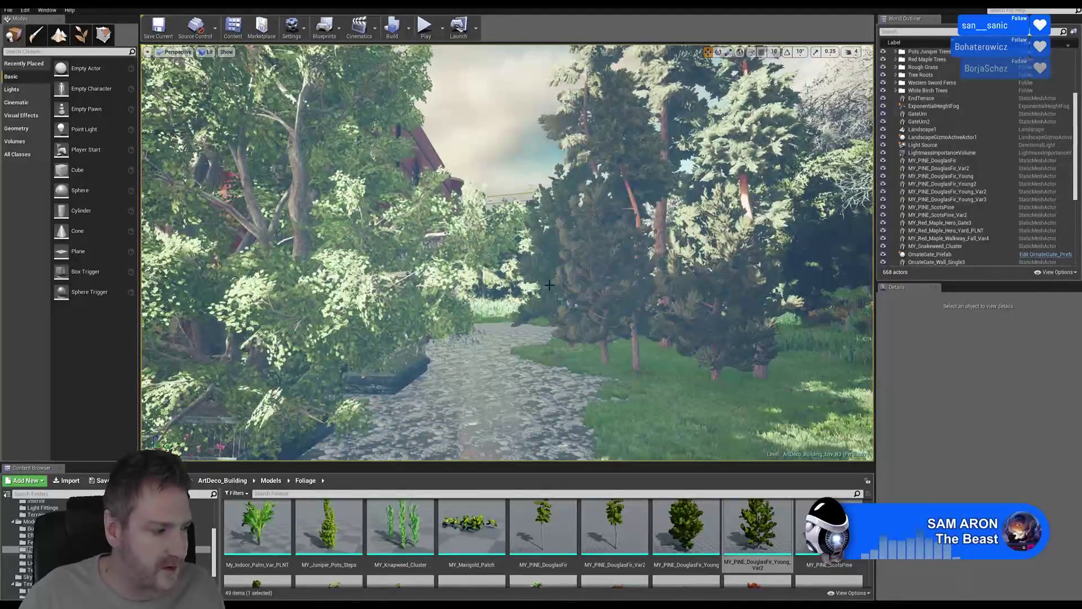
key("w")
right_click_drag(631, 270, 659, 290)
key("e")
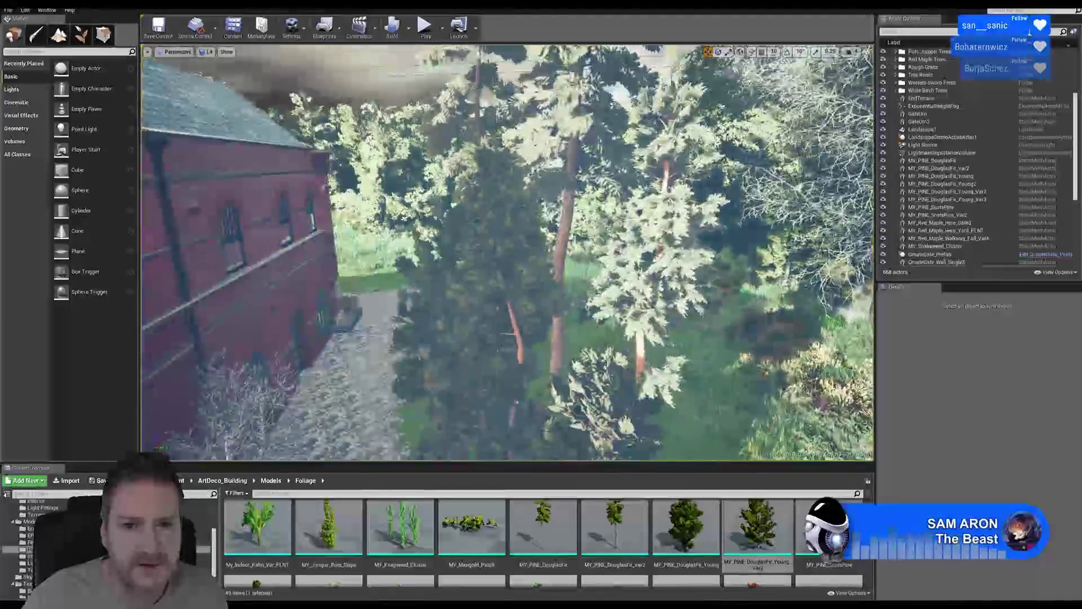
left_click(568, 215)
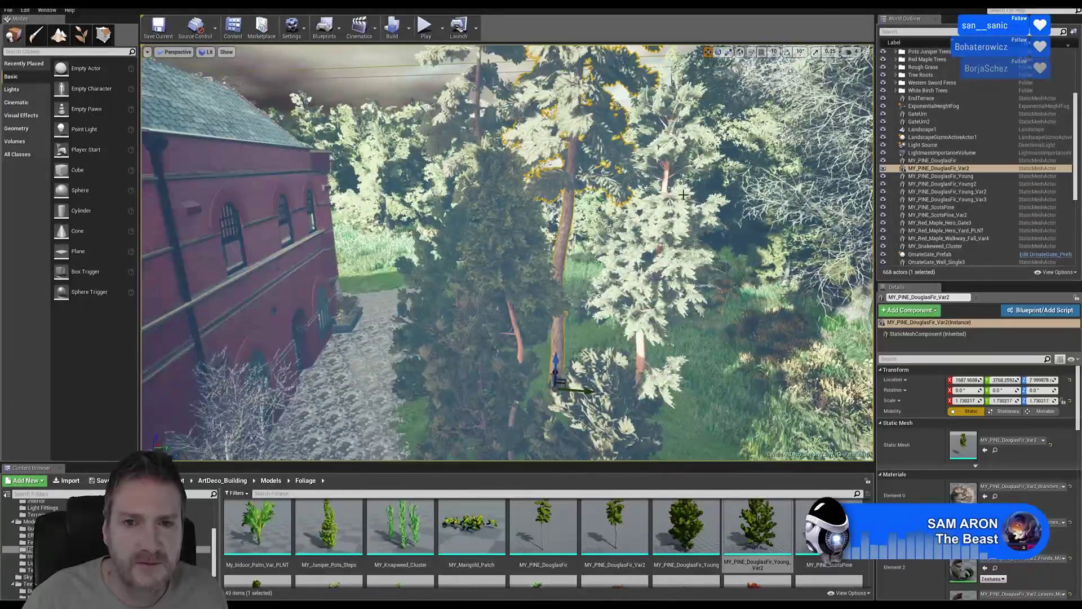
left_click(666, 181, "ctrl")
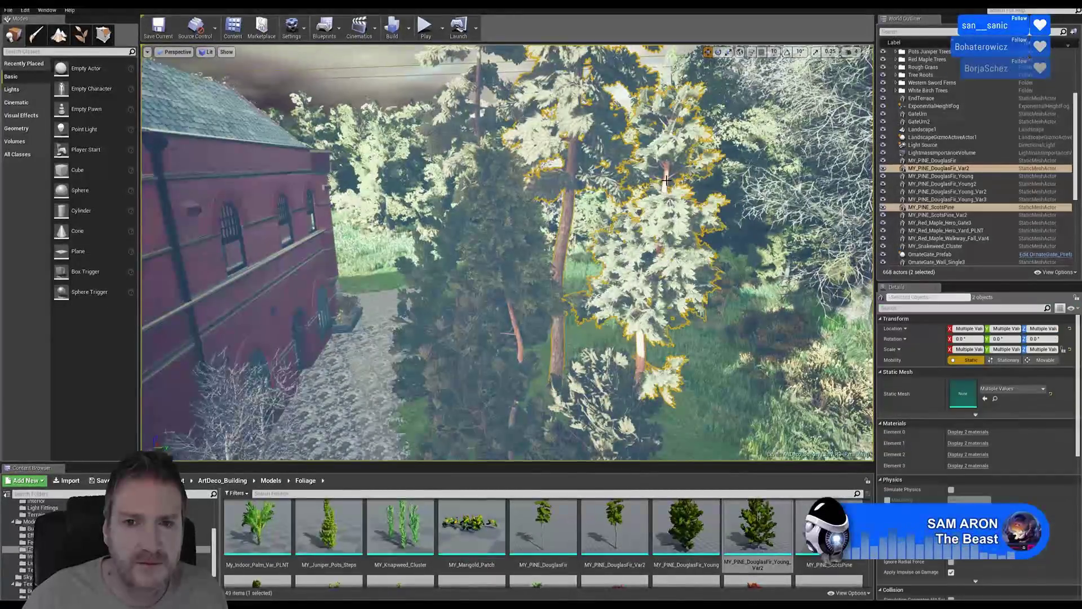
left_click(515, 213, "ctrl")
left_click(602, 410, "ctrl")
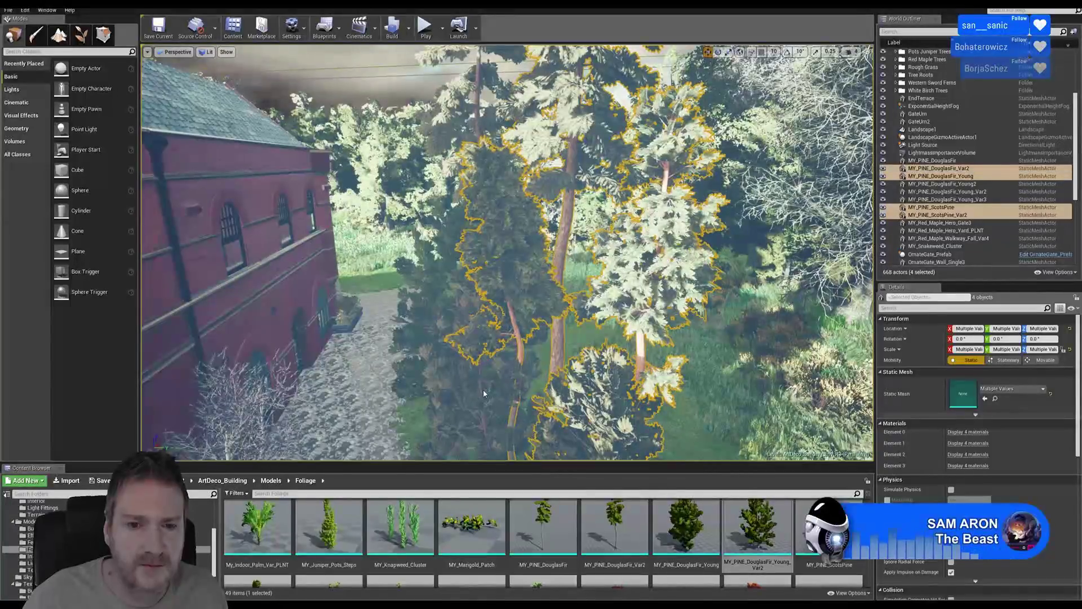
left_click(483, 392, "ctrl")
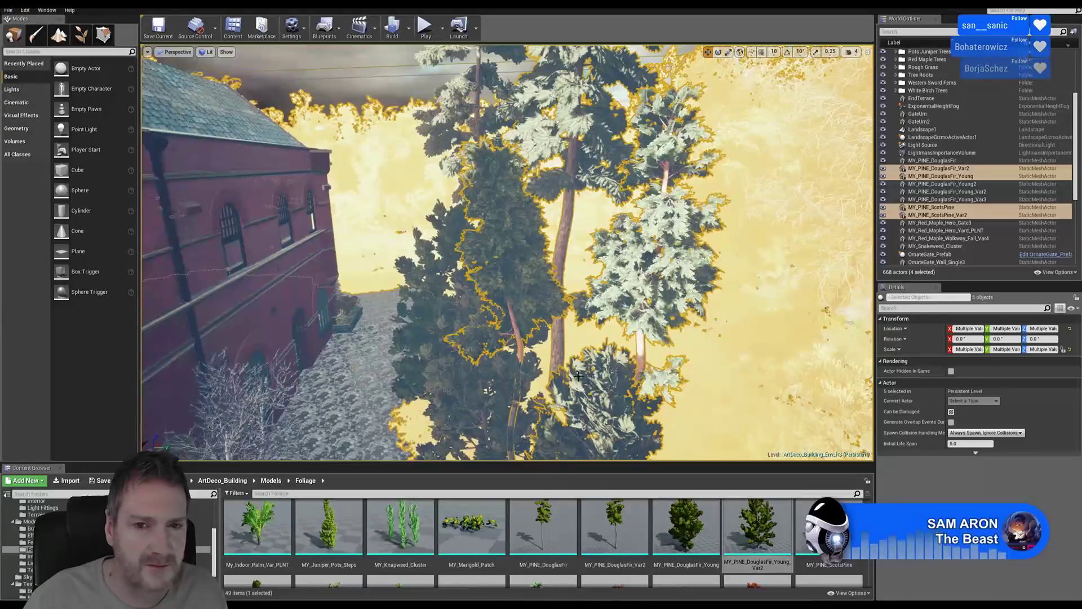
Select every Douglas fir, young Douglas fir and Scots pine of the lawn cluster together
left_click(644, 273)
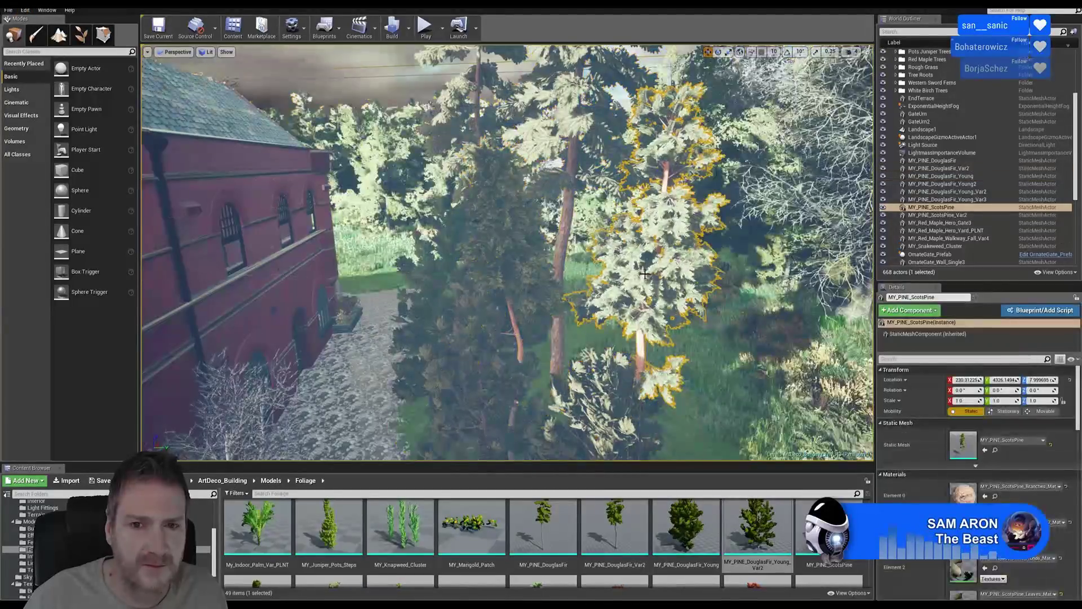
left_click(573, 151, "ctrl")
right_click_drag(623, 355, 581, 423)
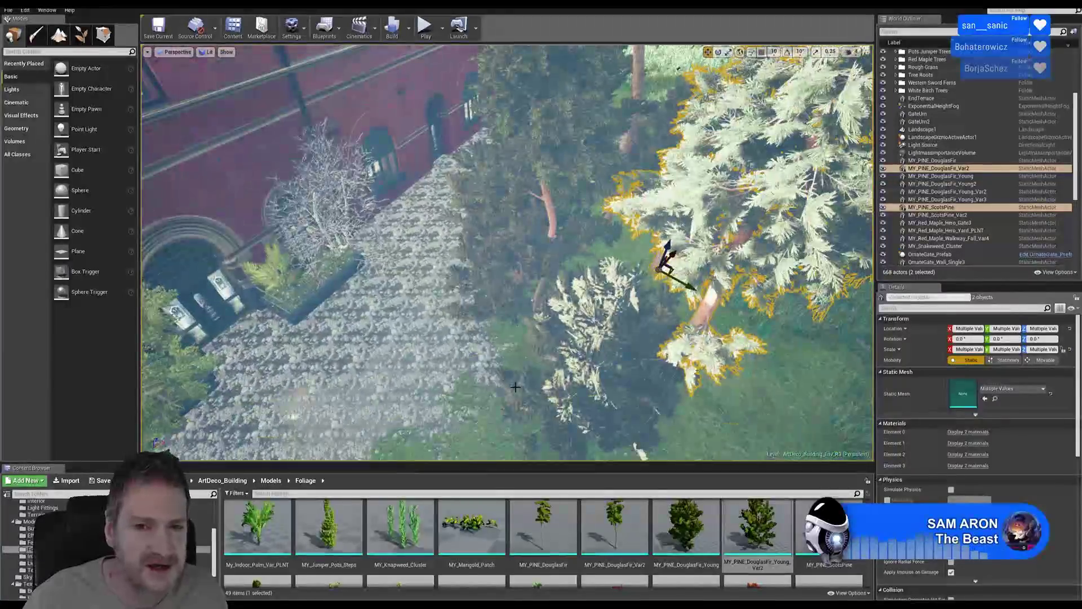
left_click(591, 323, "ctrl")
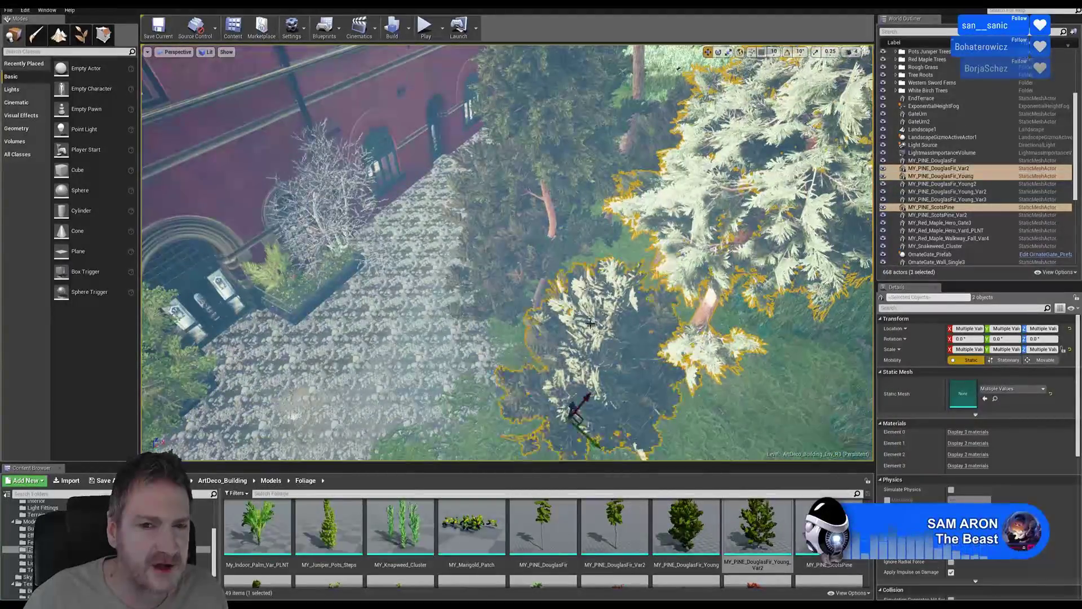
left_click(550, 202, "ctrl")
right_click_drag(510, 278, 530, 171)
left_click(429, 305, "ctrl")
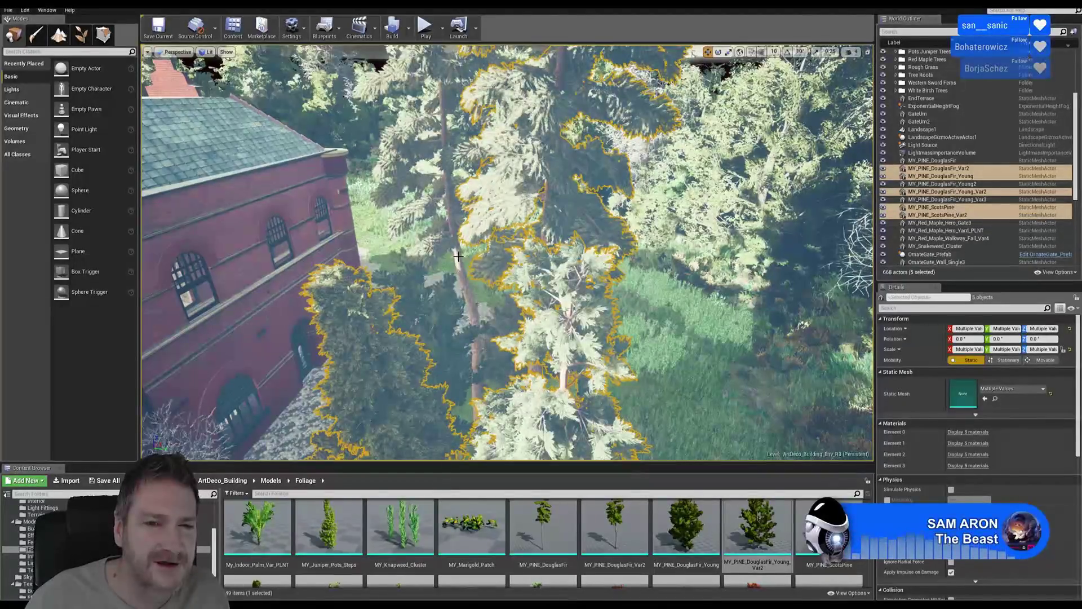
left_click(451, 284, "ctrl")
left_click(450, 303, "ctrl")
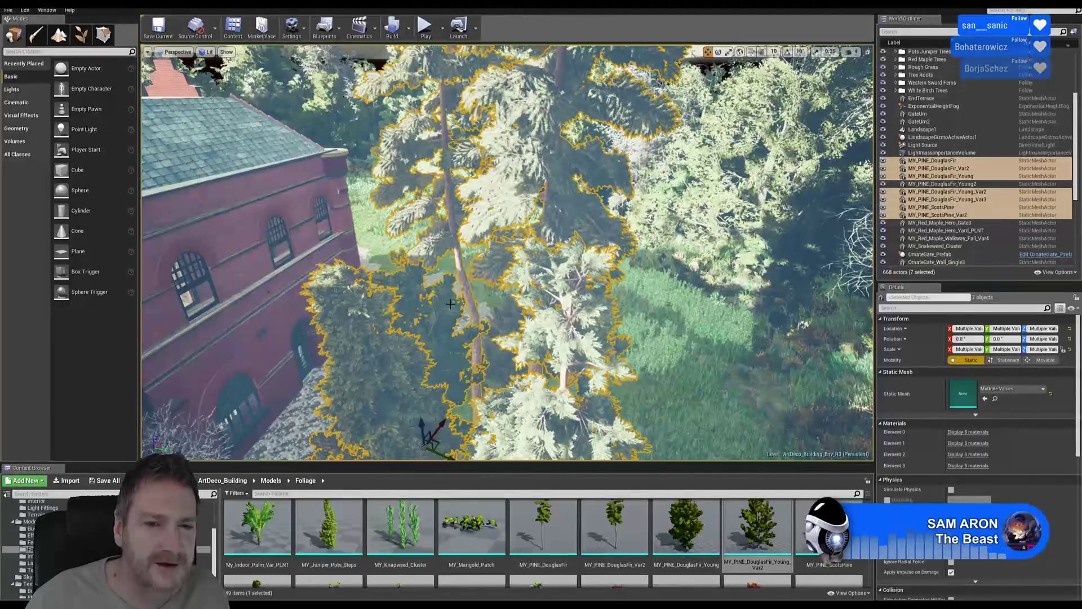
right_click_drag(450, 304, 431, 321)
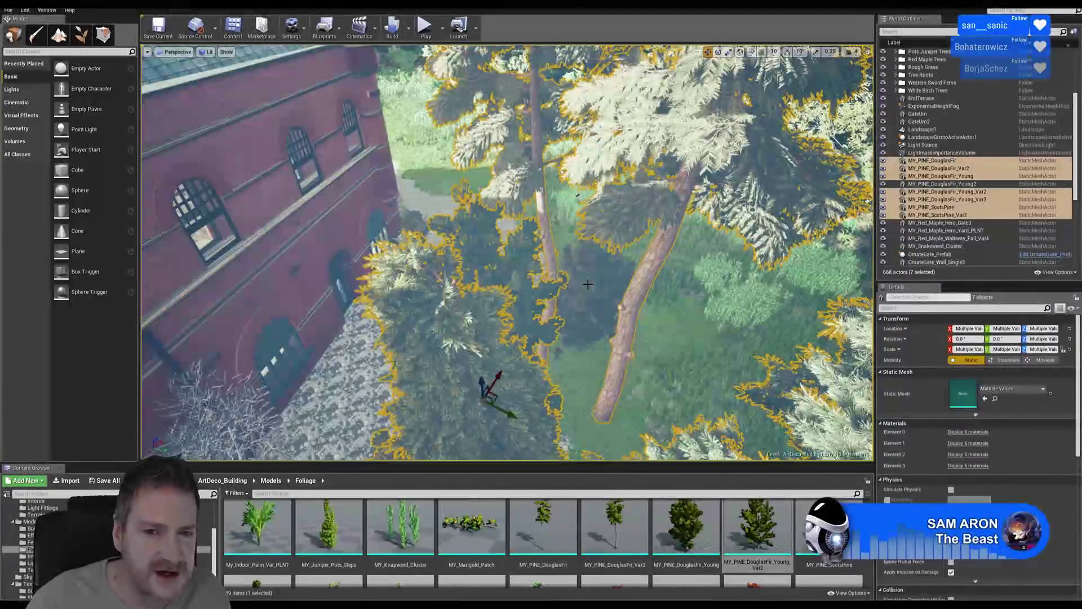
left_click(588, 284, "ctrl")
Duplicate the selected pine cluster and move the copies across to the lawn on the opposite side of the building
right_click_drag(588, 284, 558, 310)
key("s")
key("e")
right_click_drag(657, 335, 659, 326)
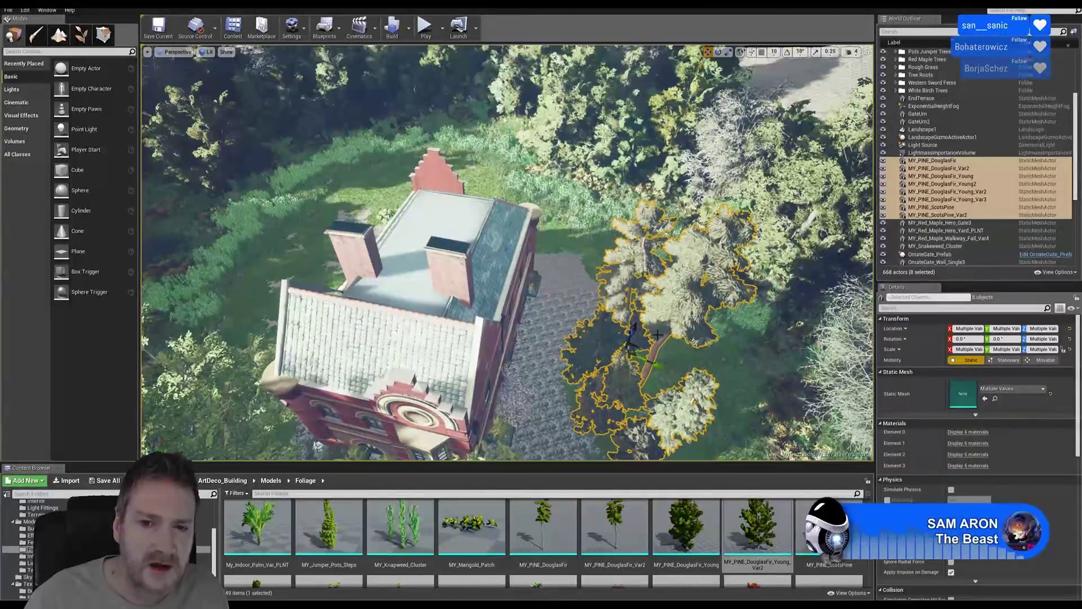
right_click(662, 326)
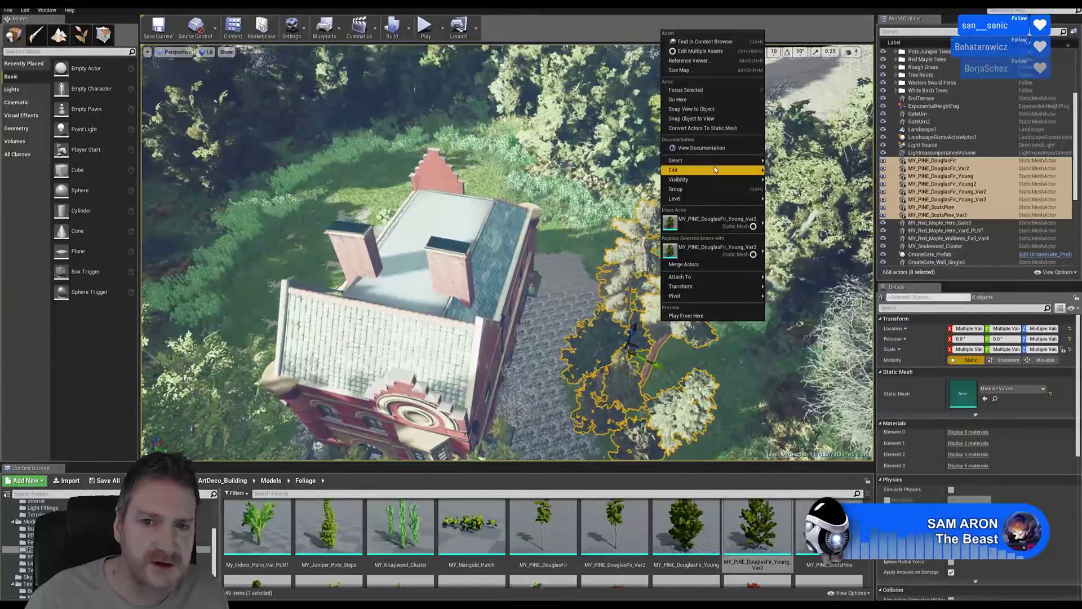
mouse_move(715, 169)
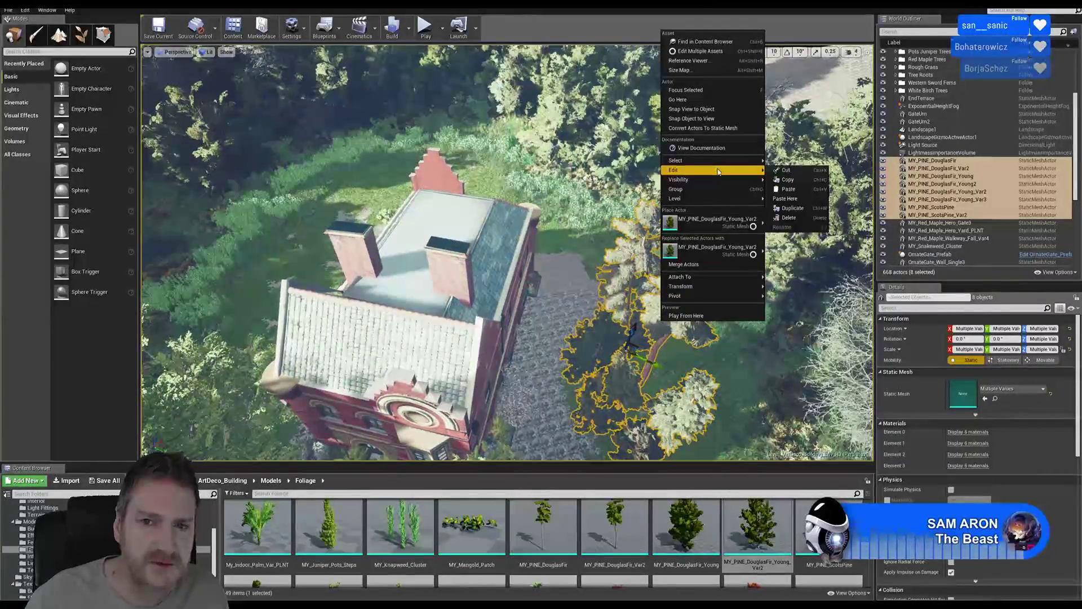
left_click(792, 208)
left_click_drag(654, 364, 330, 220)
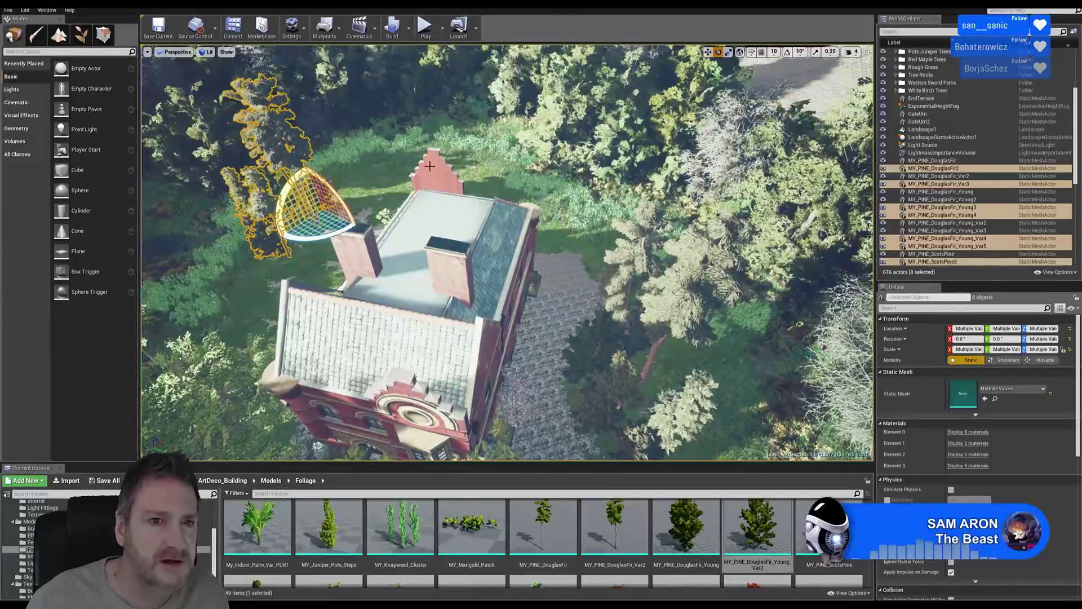
Rotate the duplicated pine cluster roughly half a turn around the vertical axis
left_click_drag(323, 238, 375, 228)
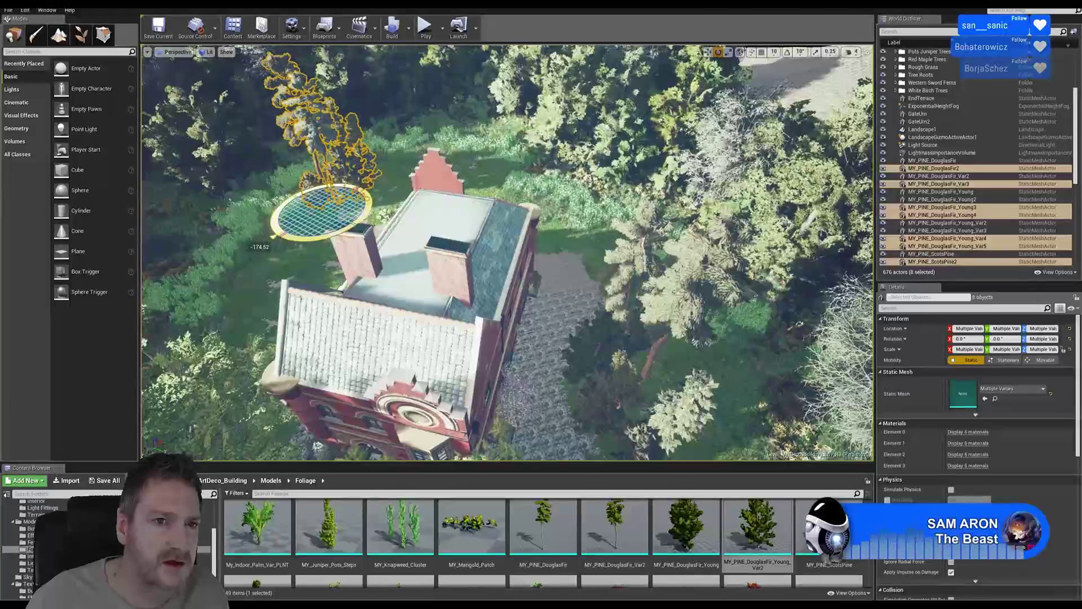
mouse_move(275, 237)
left_mouse_down()
mouse_move(276, 206)
mouse_move(268, 226)
left_mouse_up()
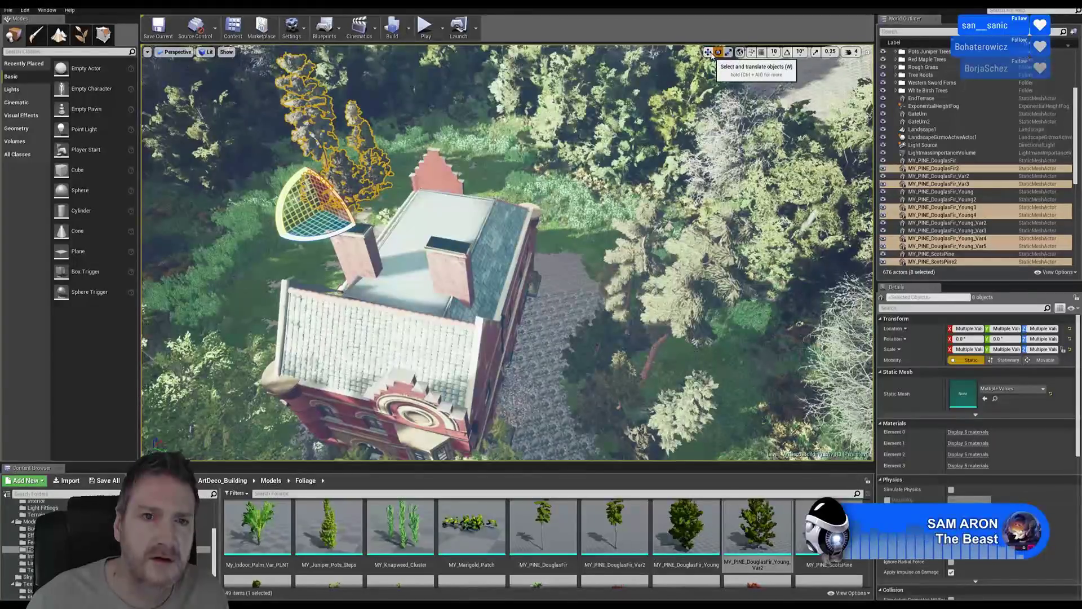
mouse_move(578, 231)
right_mouse_down()
mouse_move(570, 183)
mouse_move(555, 194)
mouse_move(586, 198)
mouse_move(590, 234)
mouse_move(567, 224)
right_mouse_up()
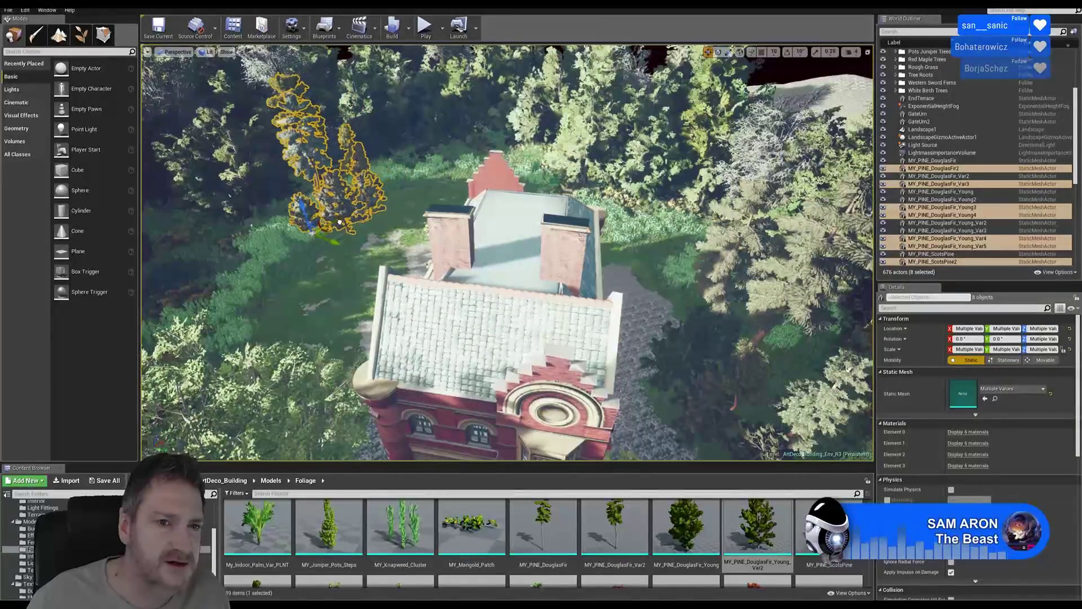
right_click_drag(658, 357, 683, 236)
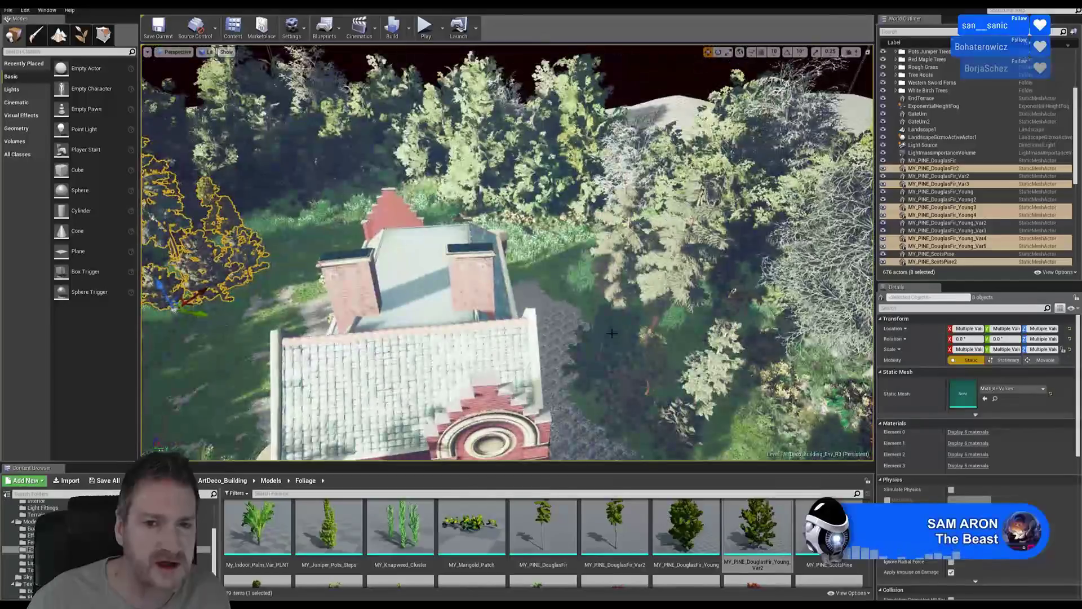
right_click_drag(613, 333, 510, 324)
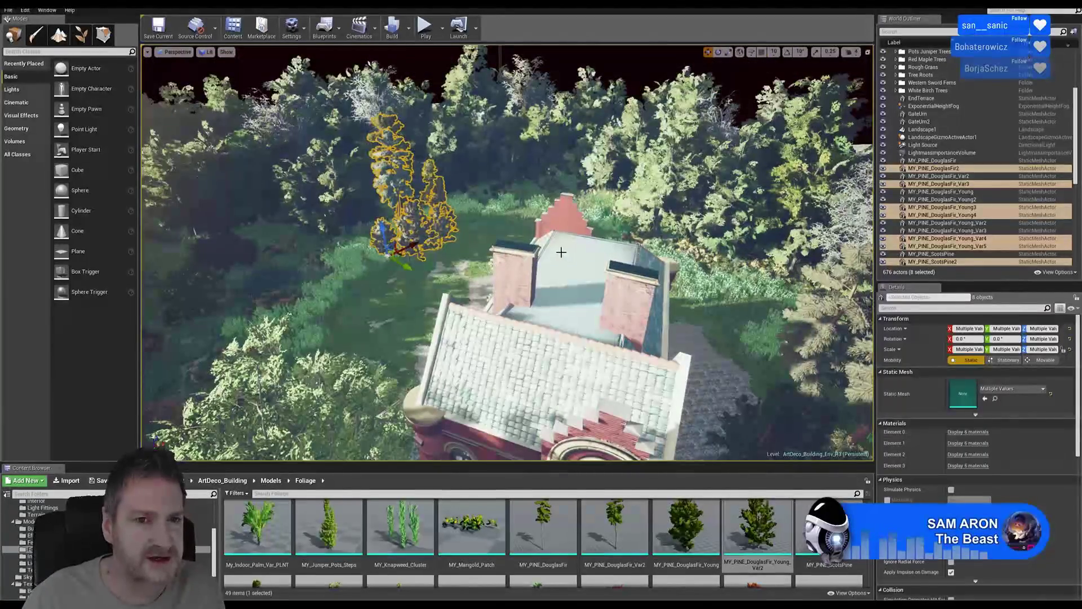
Examine the rotated pine cluster on the opposite lawn from several heights and angles
key("Escape")
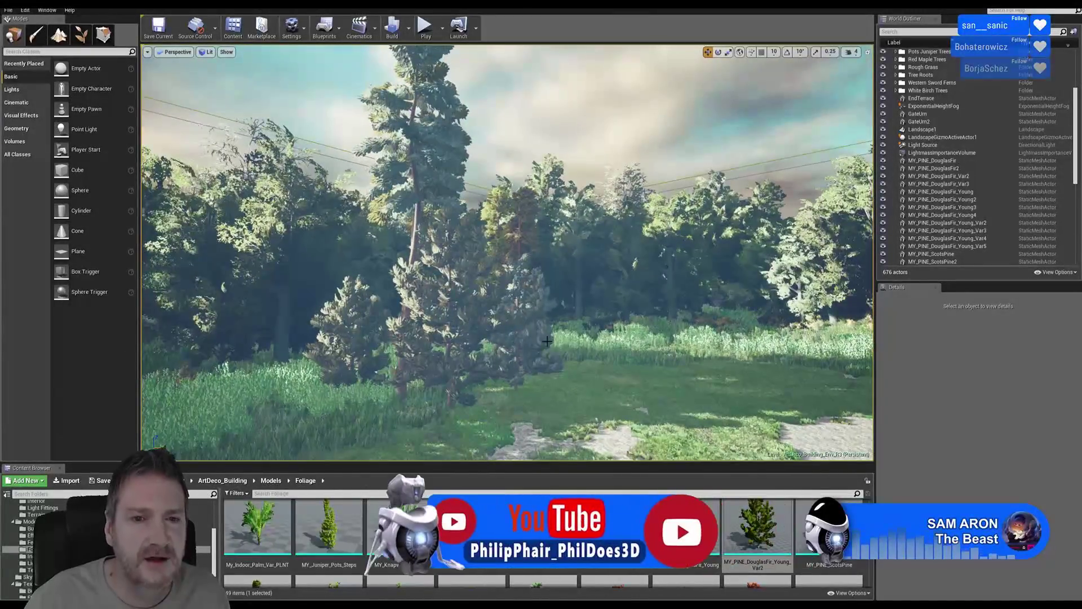
right_click_drag(547, 342, 522, 313)
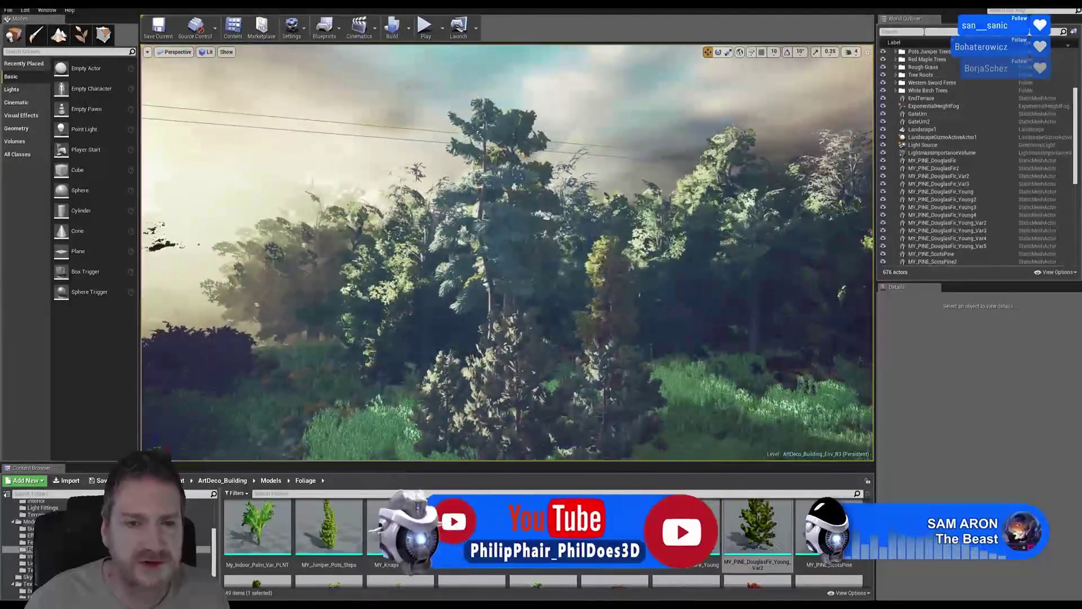
right_click_drag(694, 109, 705, 148)
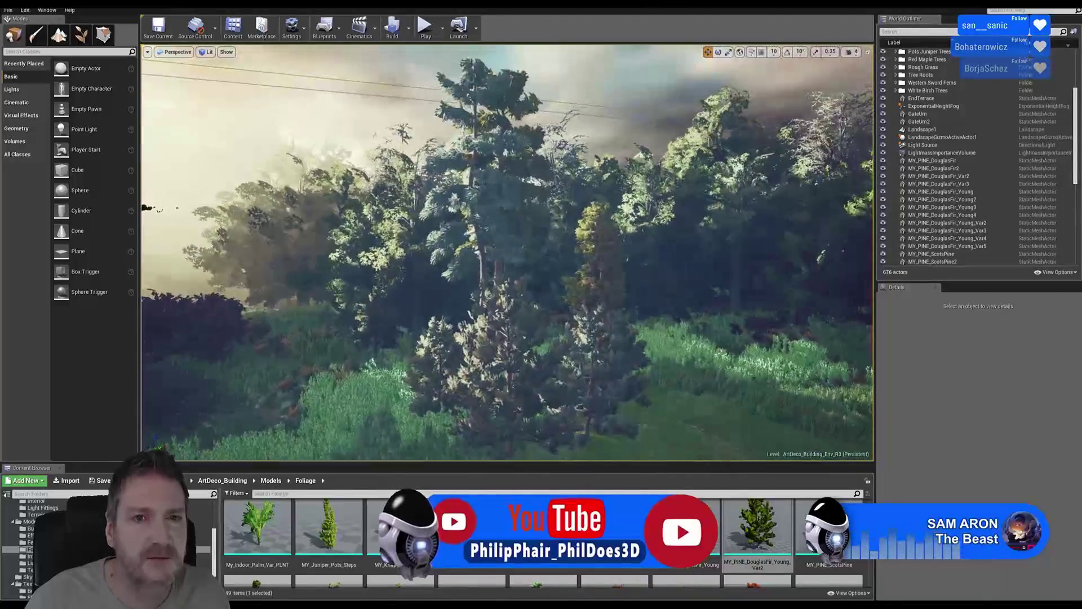
right_click_drag(523, 288, 499, 271)
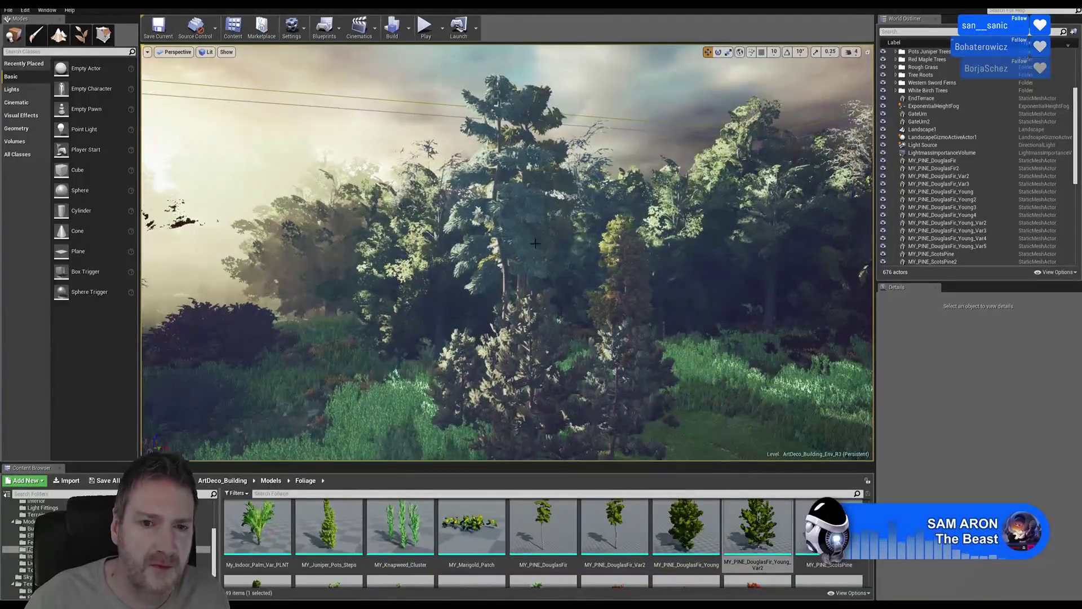
right_click_drag(609, 283, 606, 208)
right_click_drag(539, 211, 491, 316)
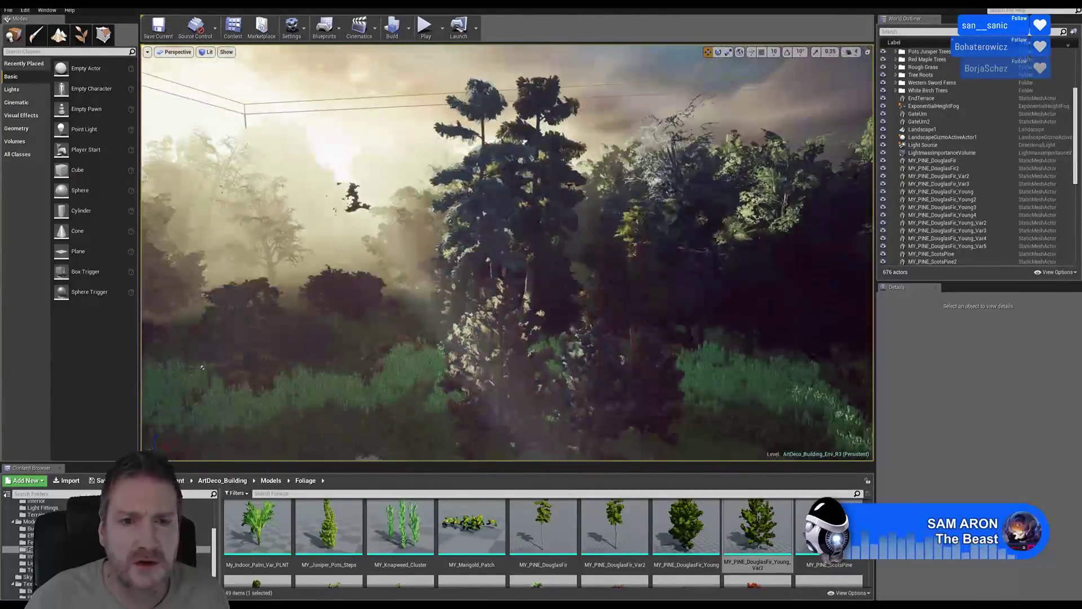
right_click_drag(475, 278, 481, 280)
right_click_drag(540, 333, 579, 333)
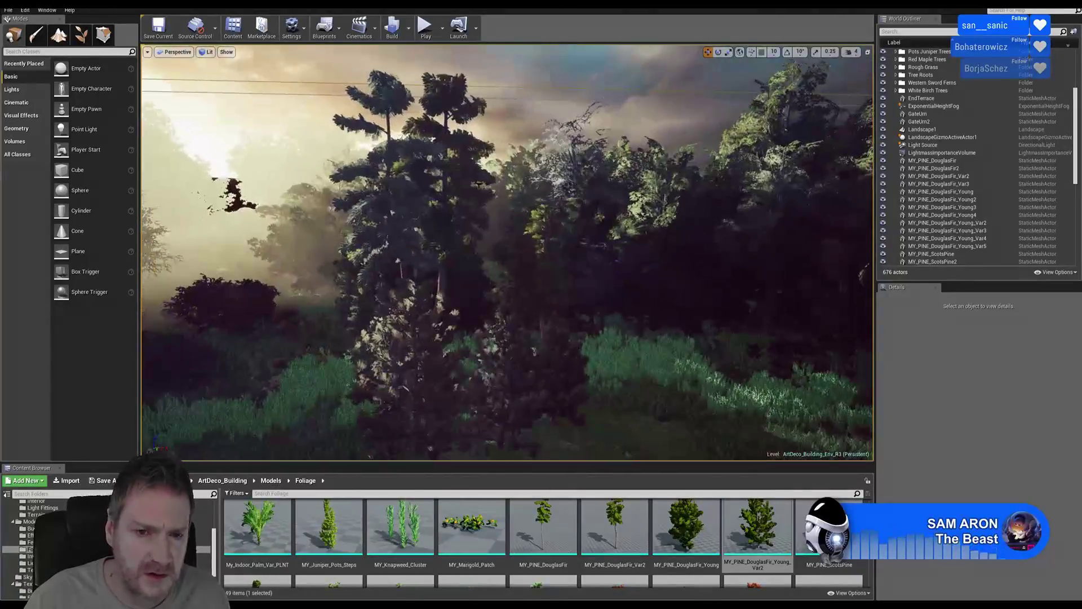
Move the Scots pine inward to the middle of the duplicated pine cluster and tilt it a few degrees
left_click(541, 323)
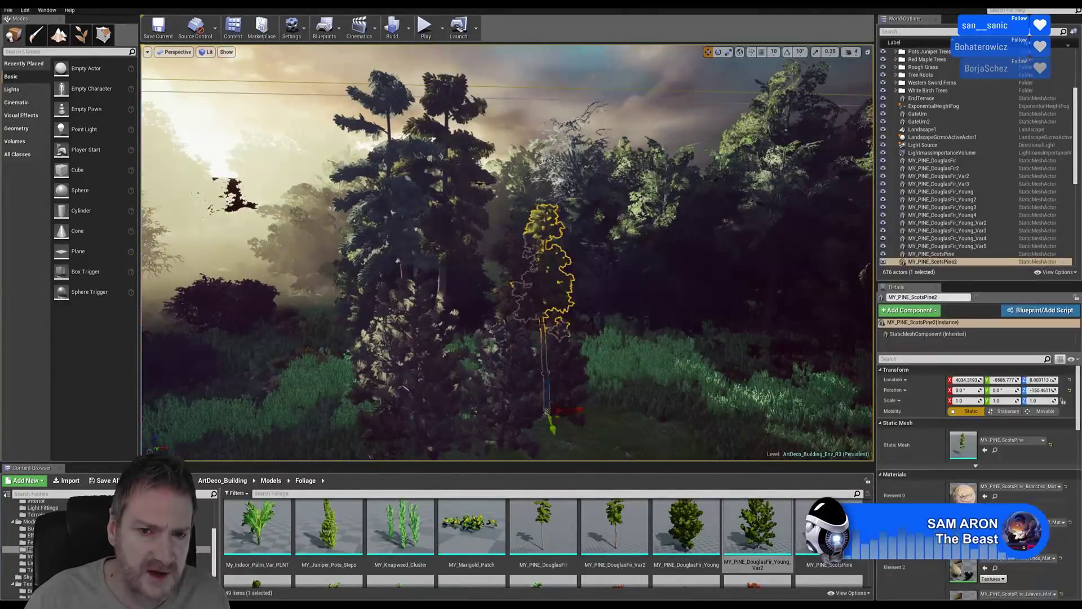
left_click_drag(567, 408, 544, 403)
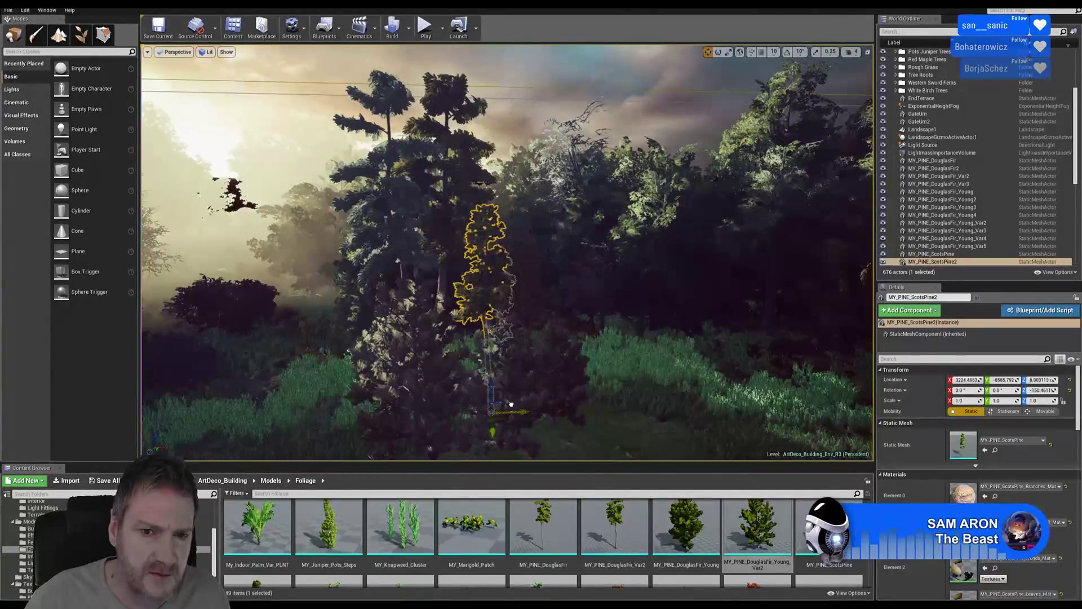
left_click(719, 53)
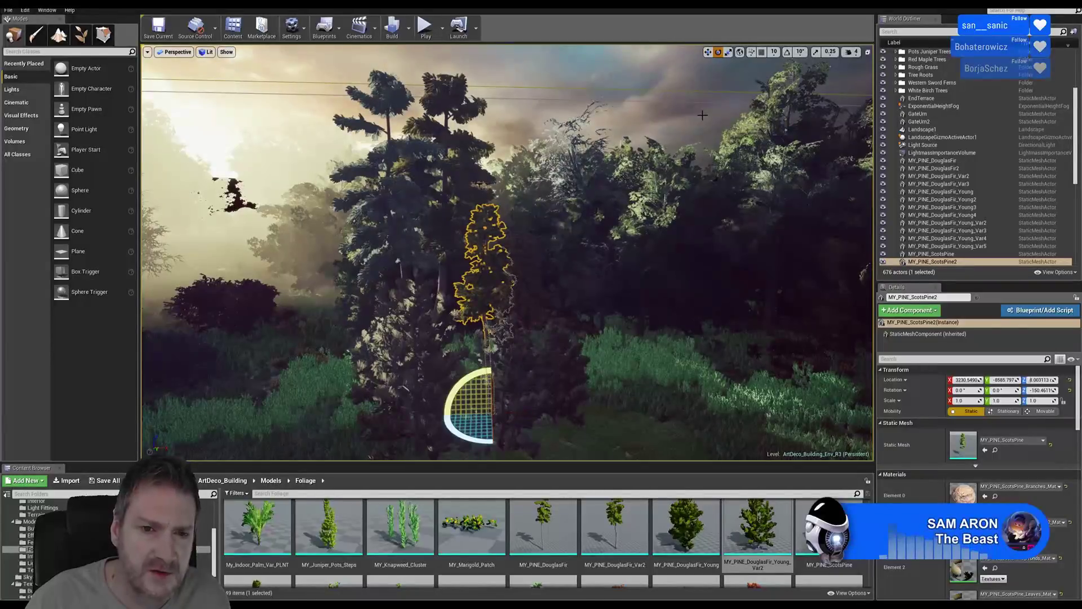
left_click_drag(488, 377, 480, 376)
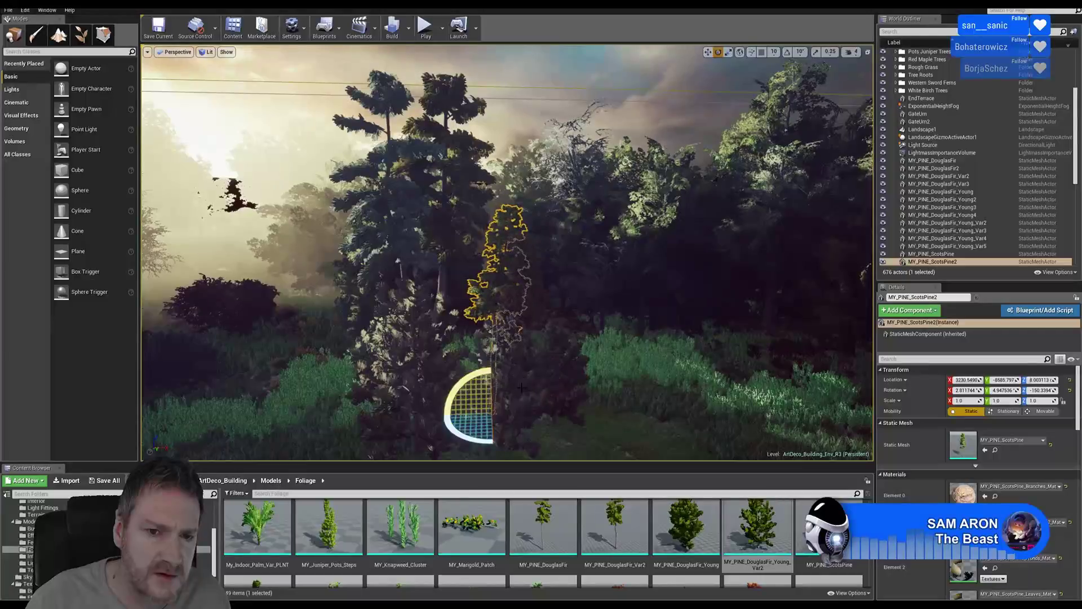
right_click_drag(479, 372, 422, 363)
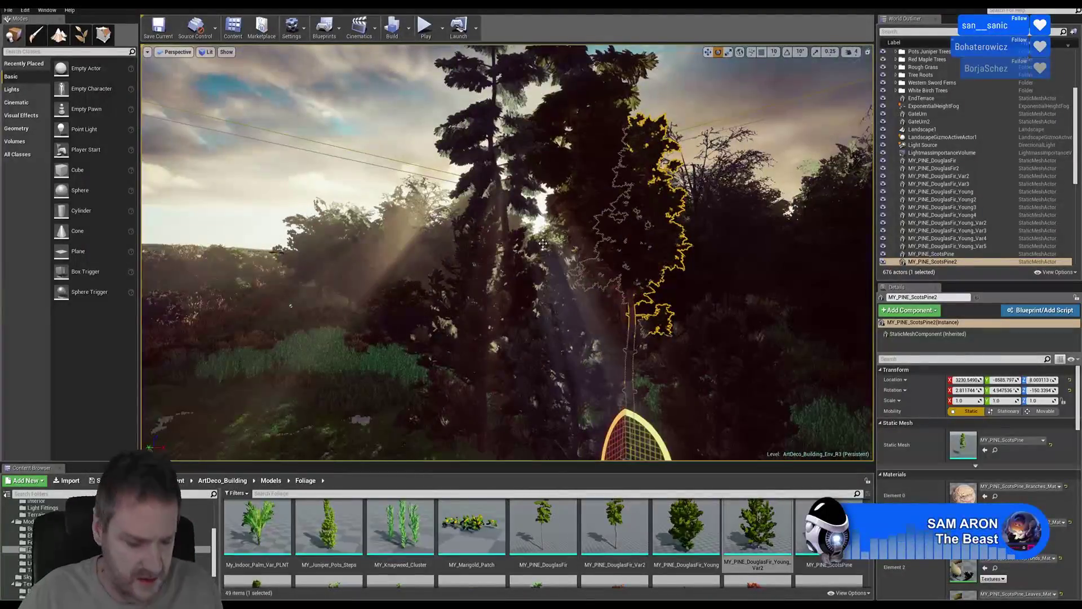
key("Escape")
Paint MY_Rough_Grass_Cluster foliage on the lawn around the trunks of the duplicated pine cluster
right_click_drag(422, 364, 353, 323)
key("a")
key("a")
key("d")
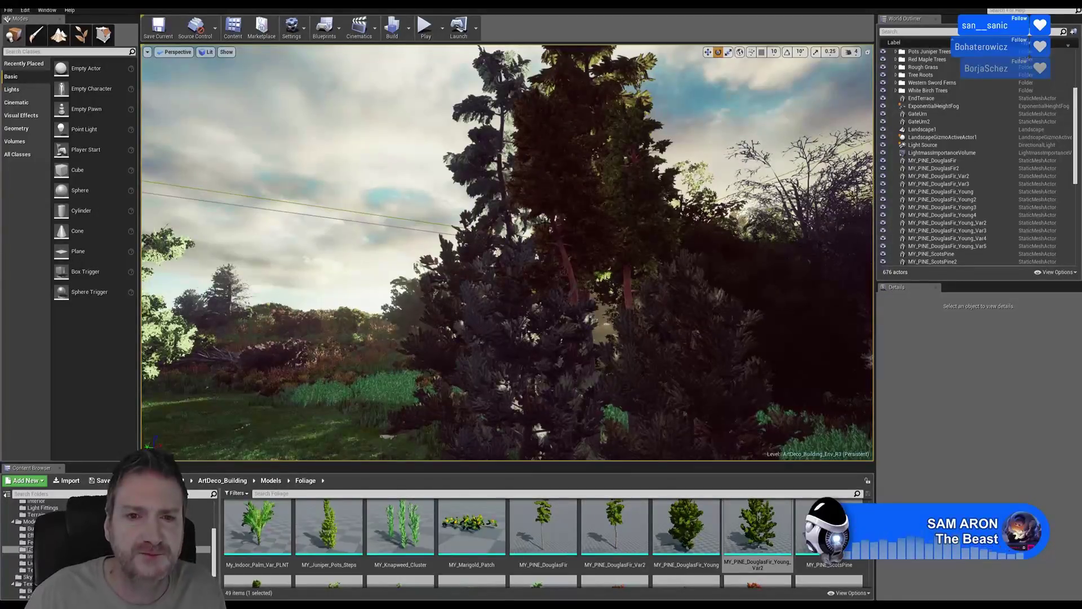
right_click_drag(545, 223, 554, 258)
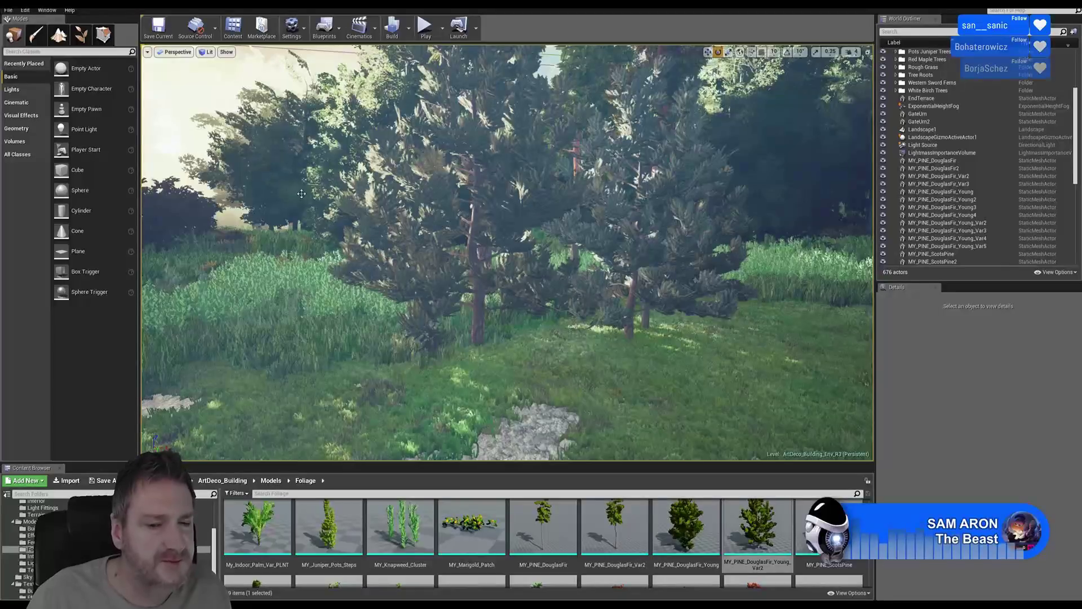
left_click(83, 36)
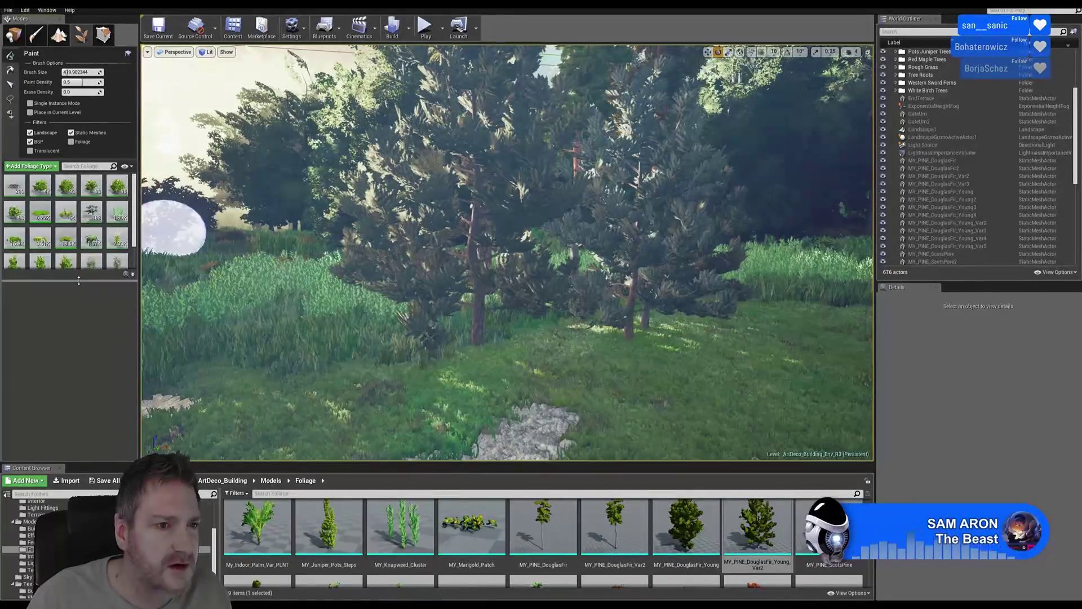
left_click_drag(78, 280, 75, 324)
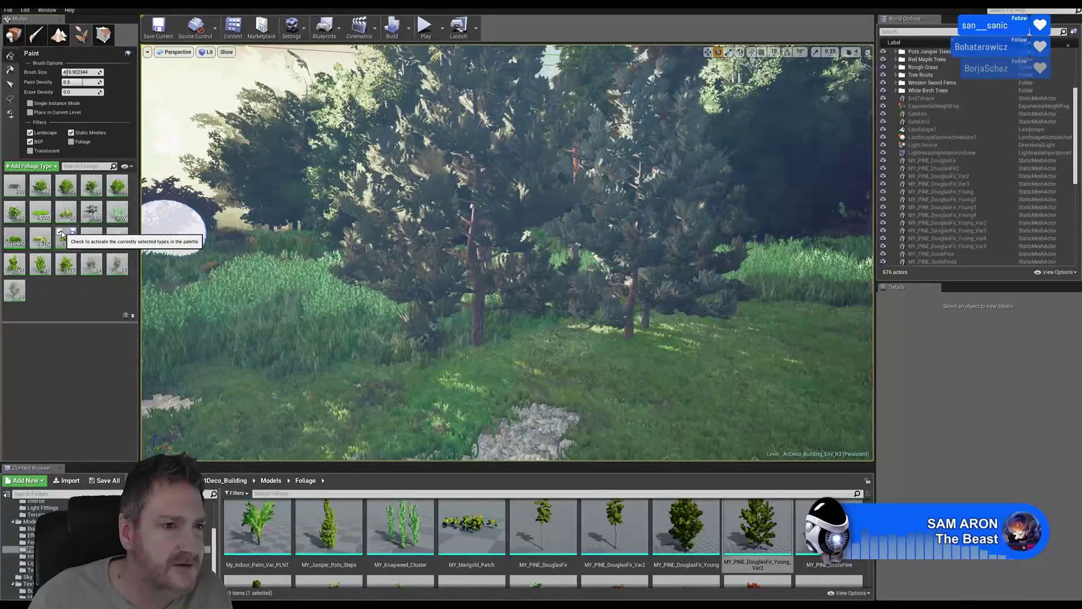
double_click(8, 241)
left_click(495, 346)
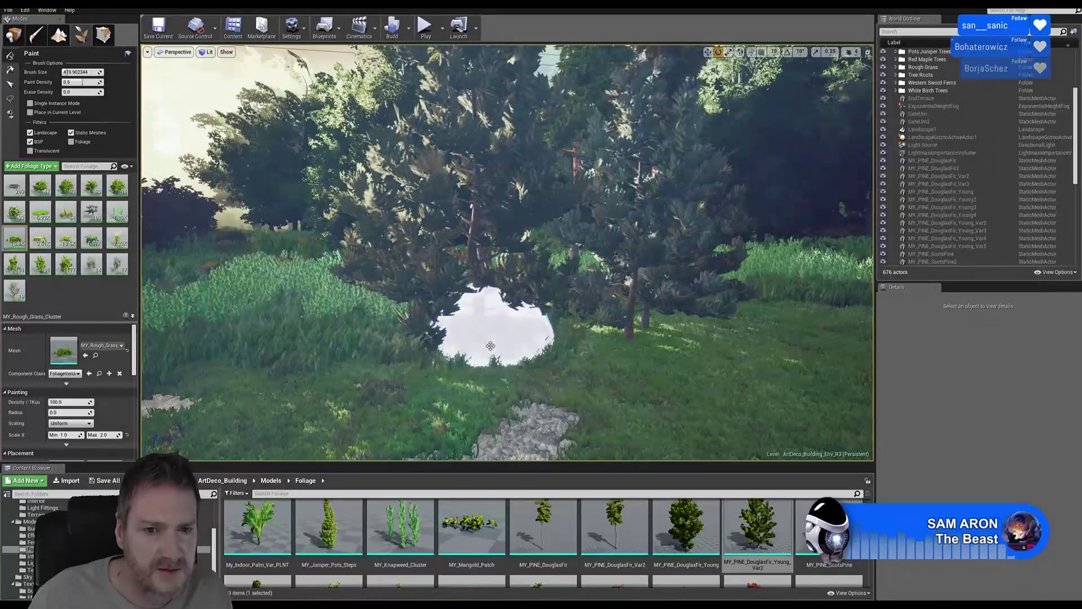
left_click(620, 333)
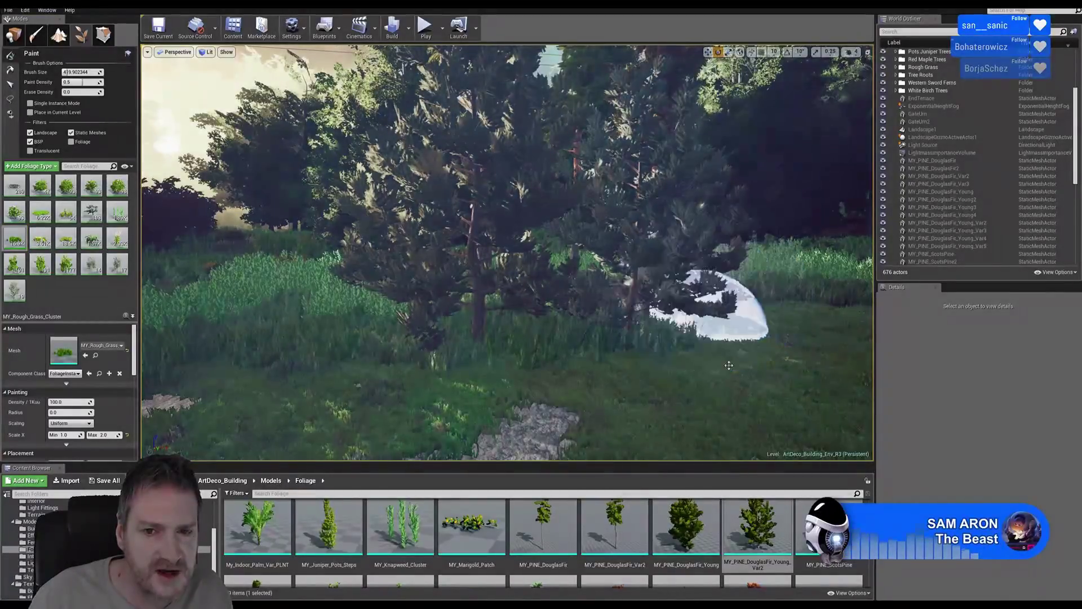
Examine the pine clusters and surrounding grass from ground level along the stone paths on both sides of the building
mouse_move(573, 389)
right_mouse_down()
mouse_move(547, 380)
mouse_move(648, 382)
right_mouse_up()
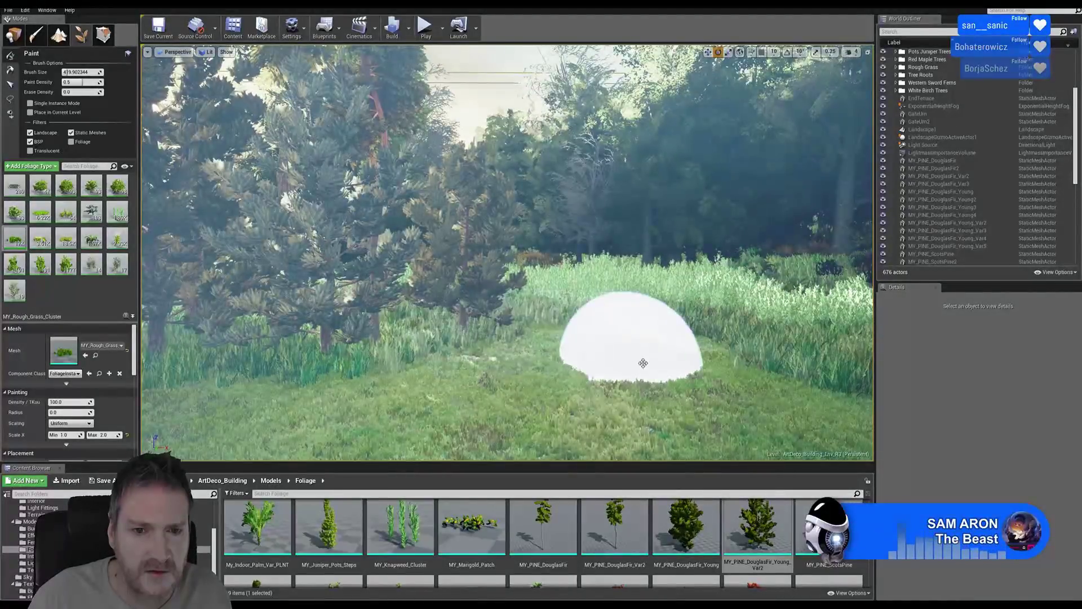
mouse_move(644, 363)
right_mouse_down()
mouse_move(451, 355)
mouse_move(733, 356)
mouse_move(423, 357)
right_mouse_up()
key("w")
right_click_drag(507, 356, 440, 356)
key("w")
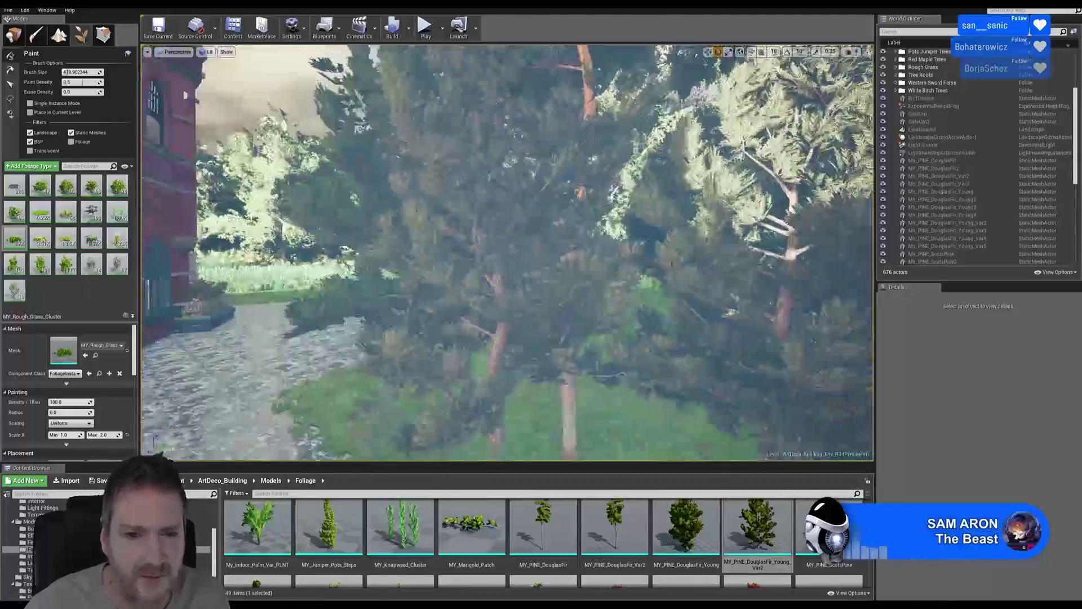
key("s")
right_click_drag(507, 254, 671, 265)
key("w")
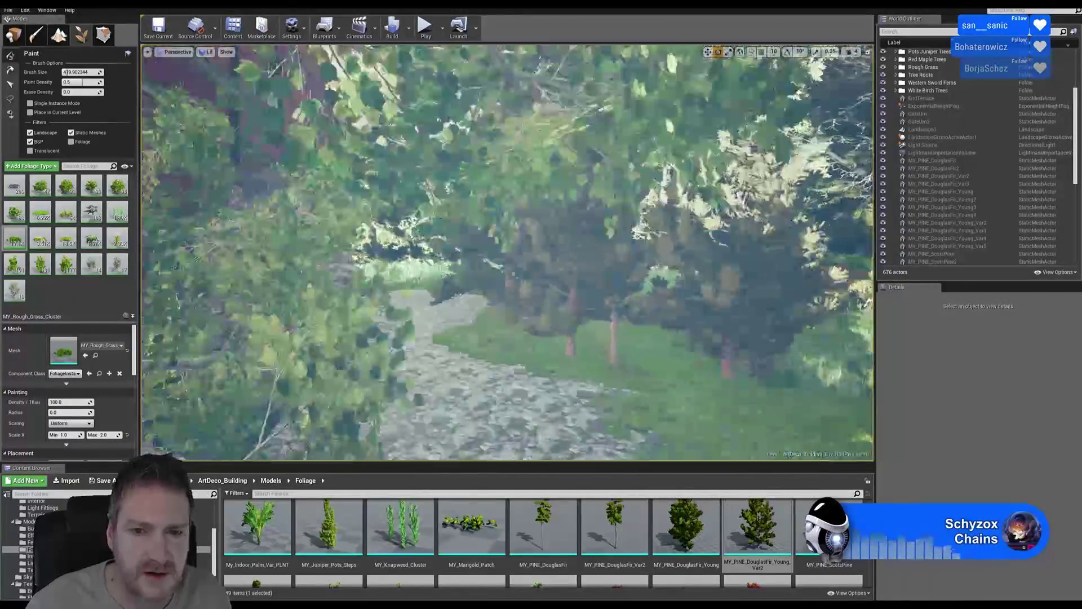
key("w")
mouse_move(507, 254)
right_mouse_down()
mouse_move(451, 253)
mouse_move(592, 254)
right_mouse_up()
key("w")
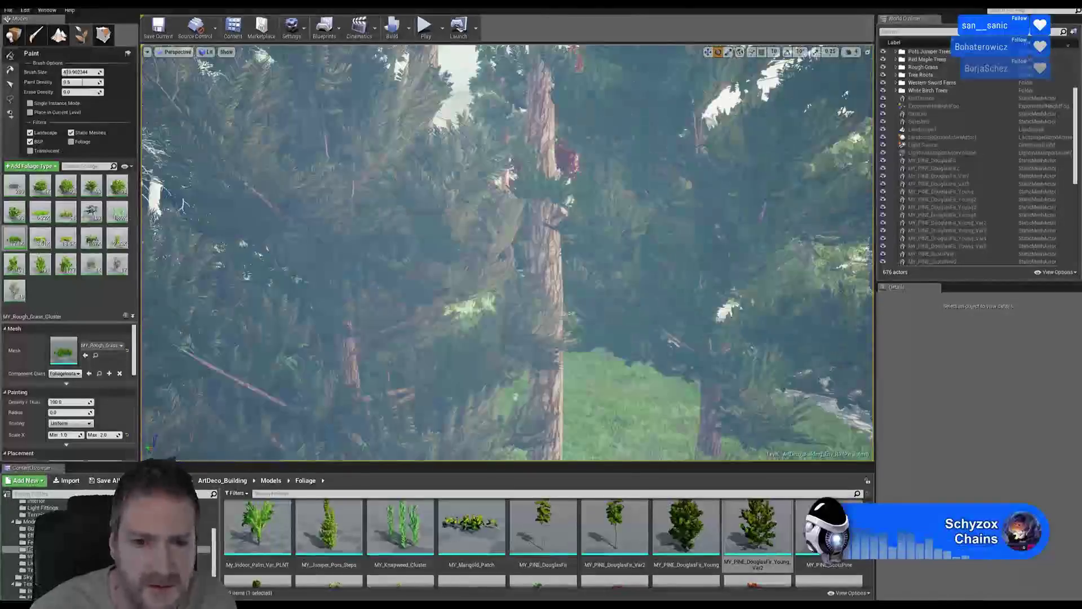
right_click_drag(507, 254, 592, 265)
key("w")
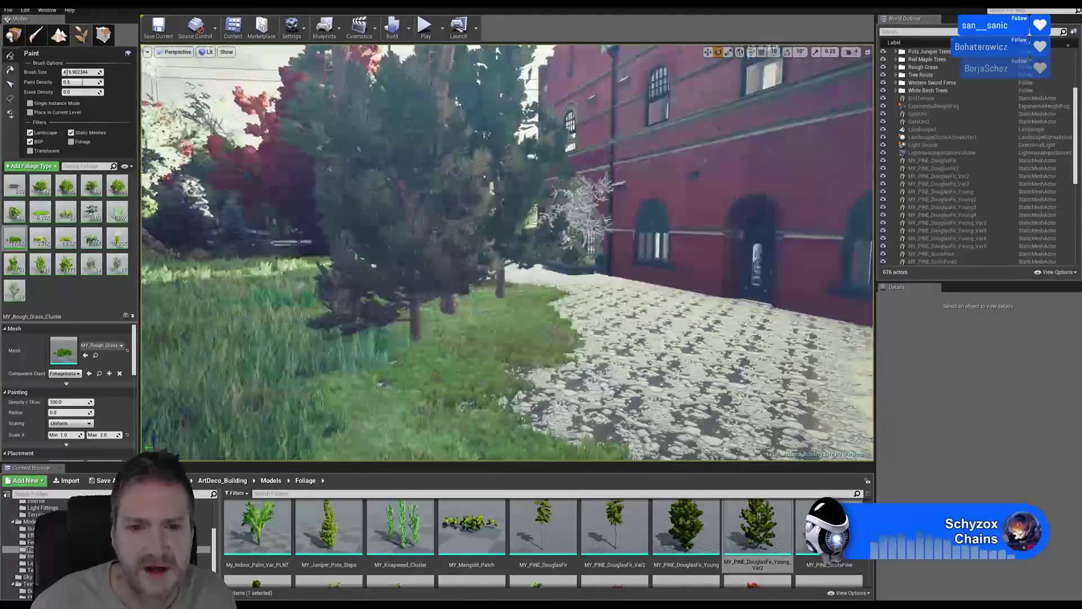
right_click_drag(554, 347, 567, 340)
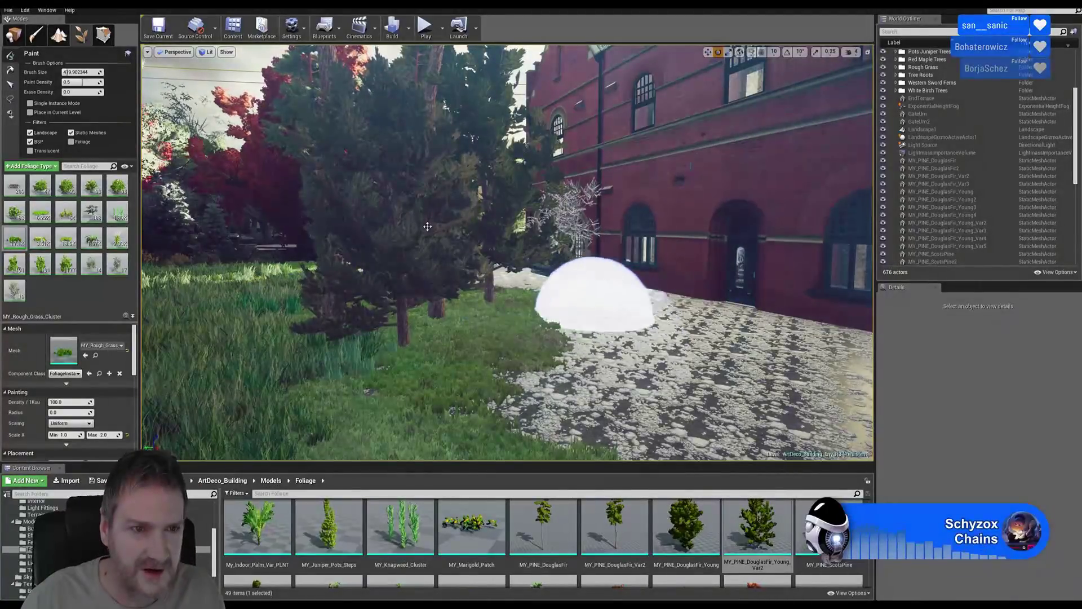
Return to placing actors and add an Elderberry_Flowers bush on the lawn in front of the original pine cluster
left_click(14, 35)
mouse_move(538, 328)
right_mouse_down()
mouse_move(554, 269)
mouse_move(471, 248)
mouse_move(649, 248)
mouse_move(626, 243)
mouse_move(572, 281)
mouse_move(677, 276)
mouse_move(685, 299)
mouse_move(522, 276)
mouse_move(548, 339)
right_mouse_up()
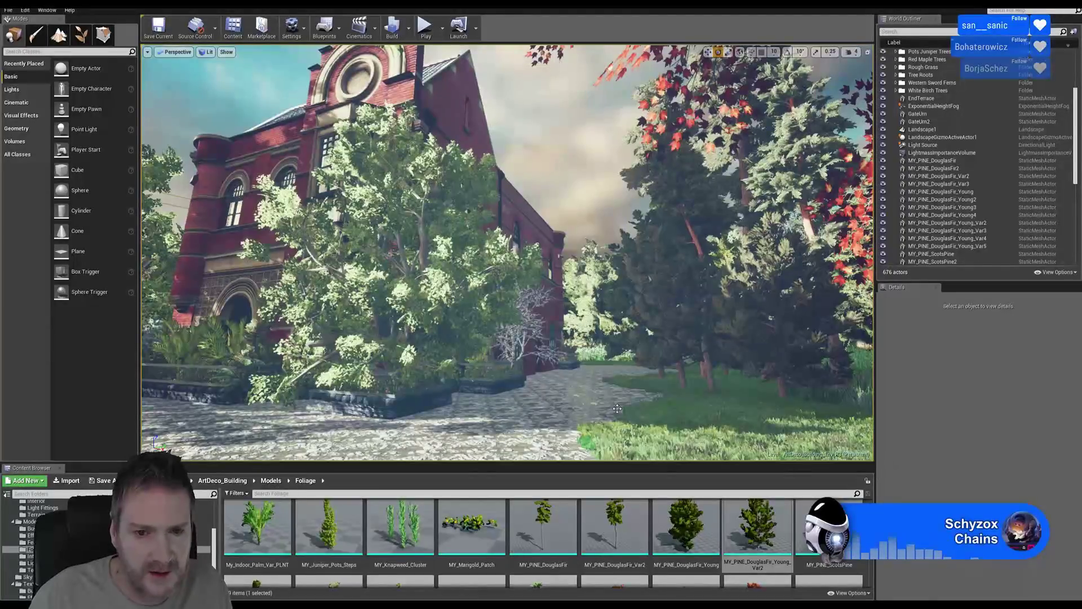
right_click_drag(530, 282, 558, 286)
right_click_drag(507, 253, 592, 300)
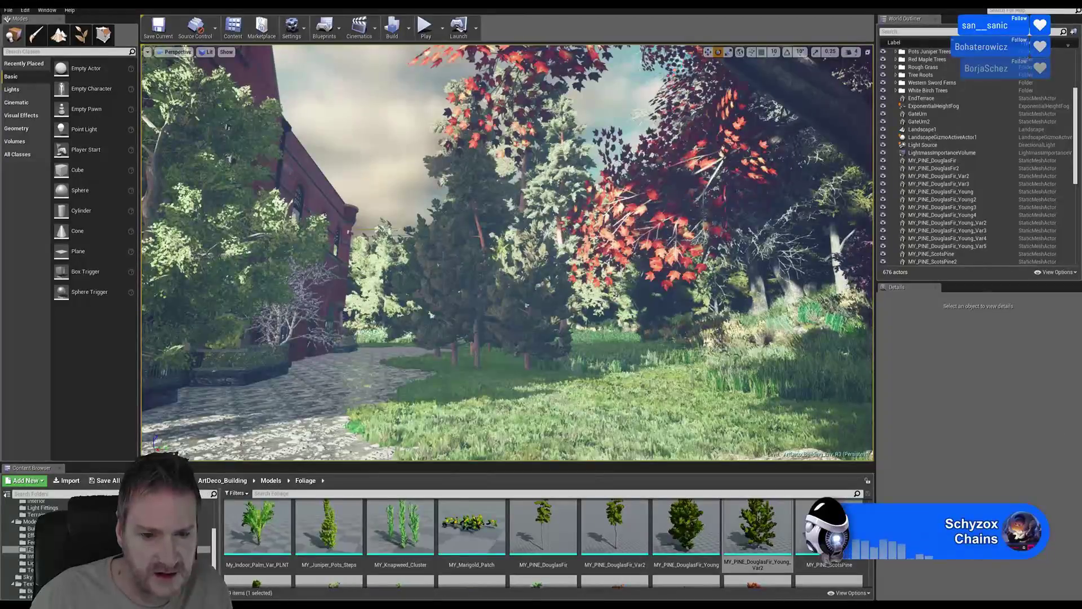
scroll(758, 544, "up", 7)
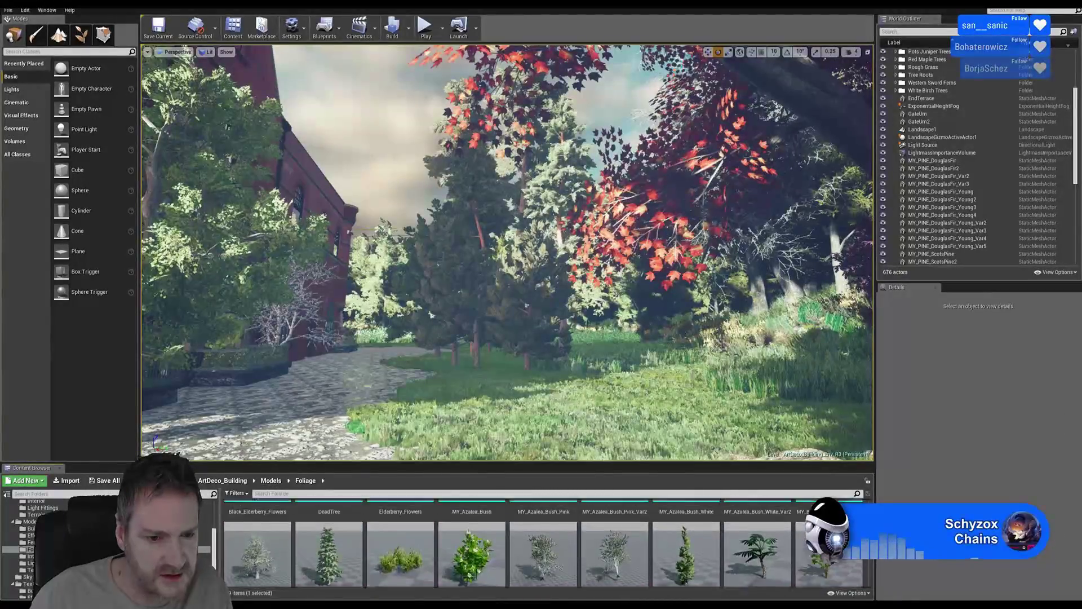
scroll(543, 545, "up", 2)
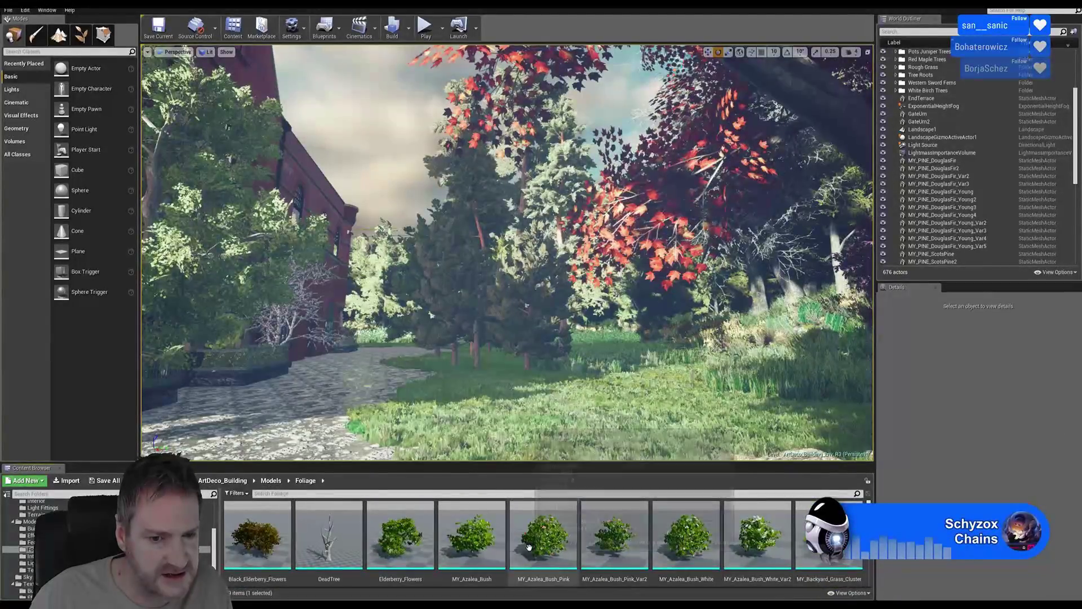
left_click(400, 535)
left_click_drag(523, 406, 587, 394)
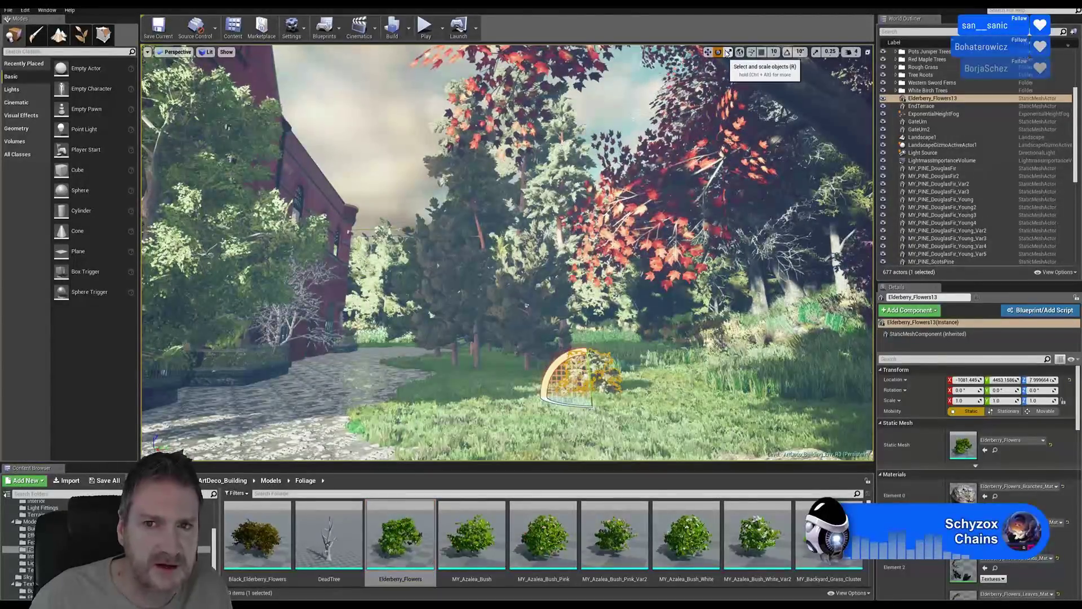
Scale the elderberry bush up uniformly to about 2.62 and move it back across the lawn toward the rough grass
left_click(729, 54)
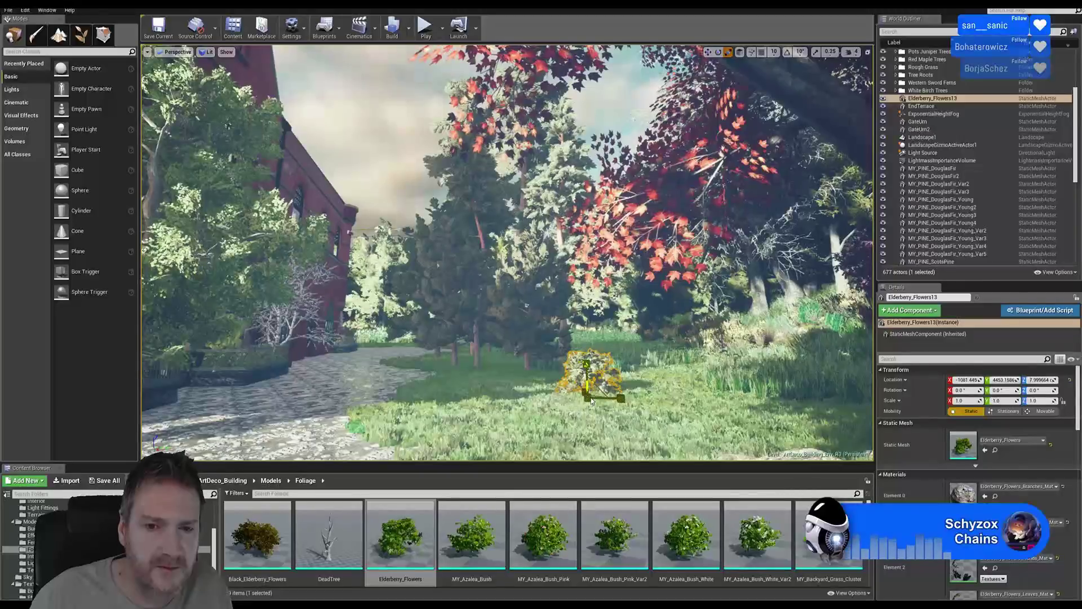
left_click_drag(588, 397, 628, 342)
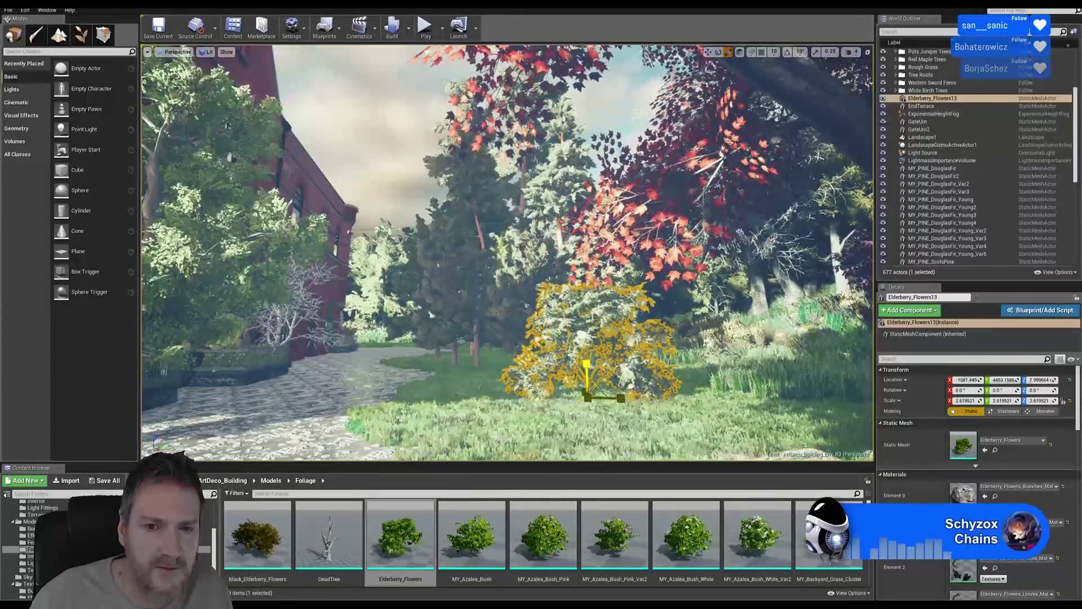
key("w")
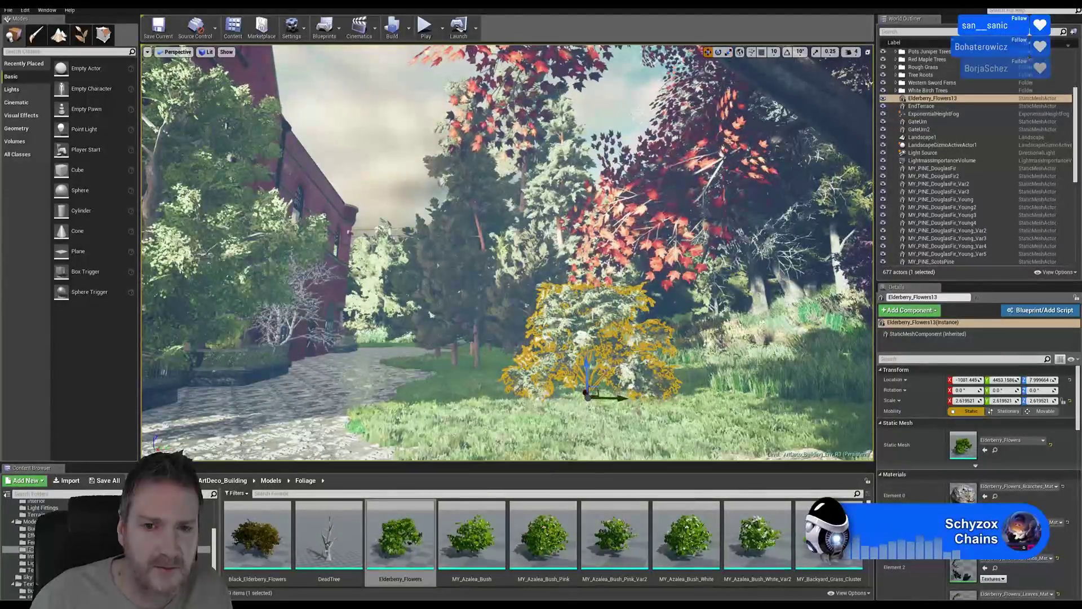
right_click_drag(431, 315, 460, 358)
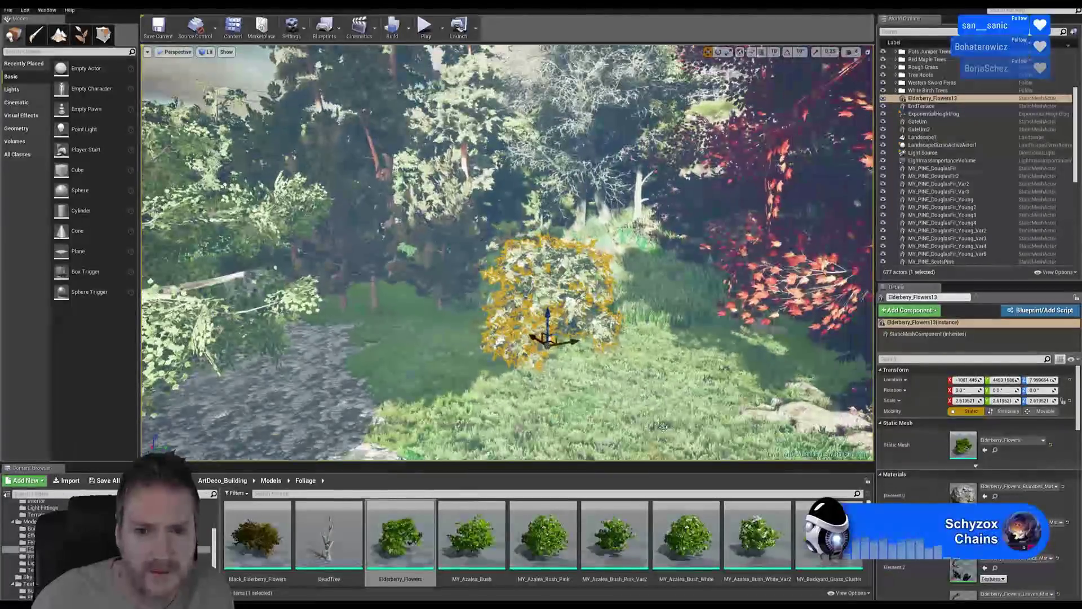
left_click_drag(537, 340, 554, 316)
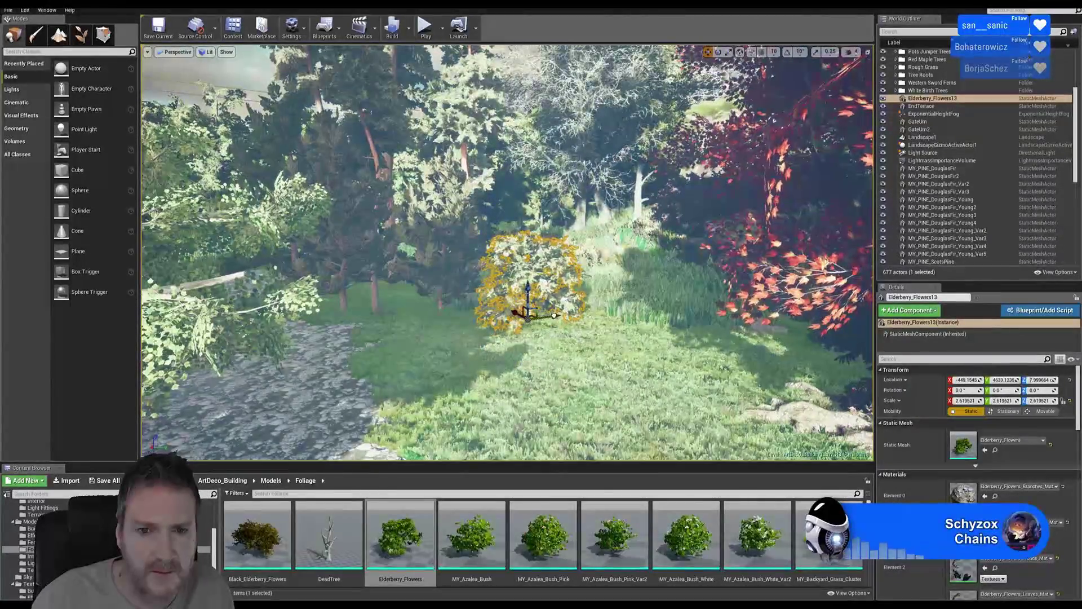
mouse_move(554, 315)
right_mouse_down()
mouse_move(468, 304)
mouse_move(496, 321)
mouse_move(574, 321)
right_mouse_up()
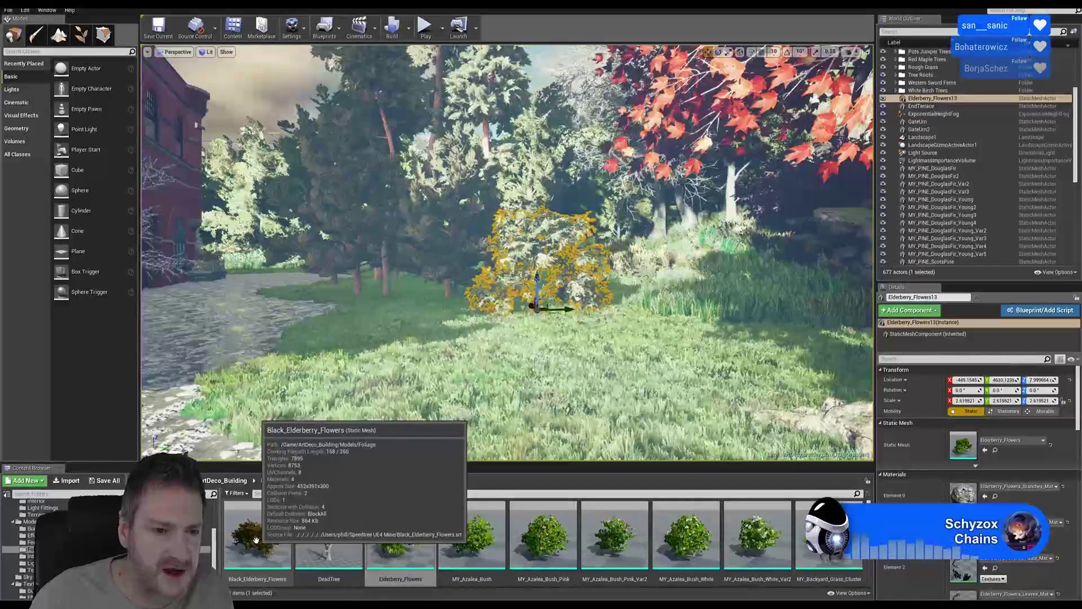
Add a Black_Elderberry_Flowers bush to the lawn at a uniform scale of about 2.28 and move it behind the white elderberry
left_click_drag(255, 539, 605, 361)
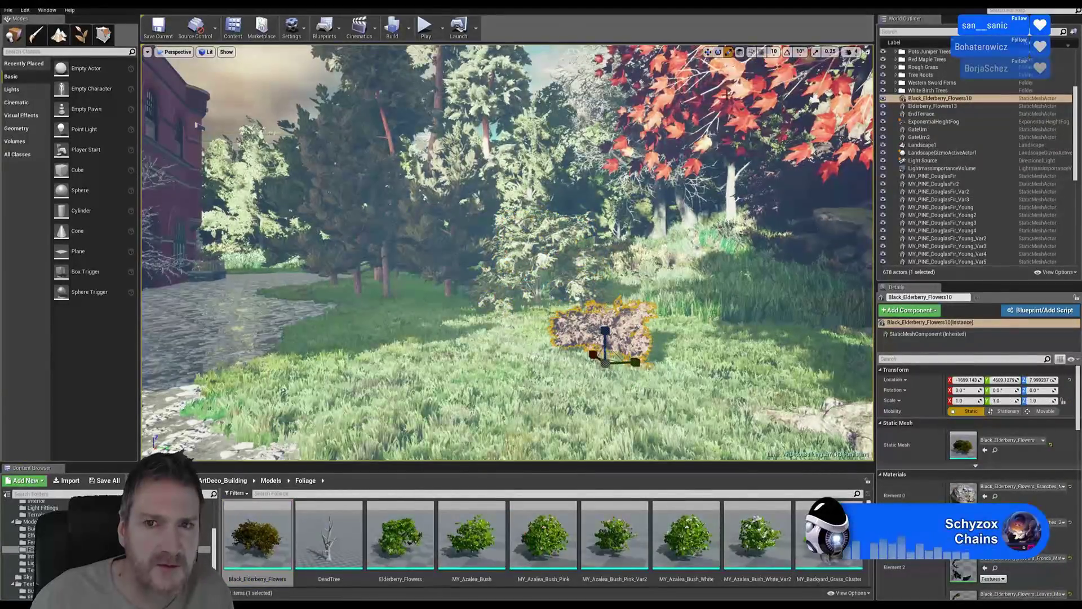
left_click_drag(606, 364, 607, 353)
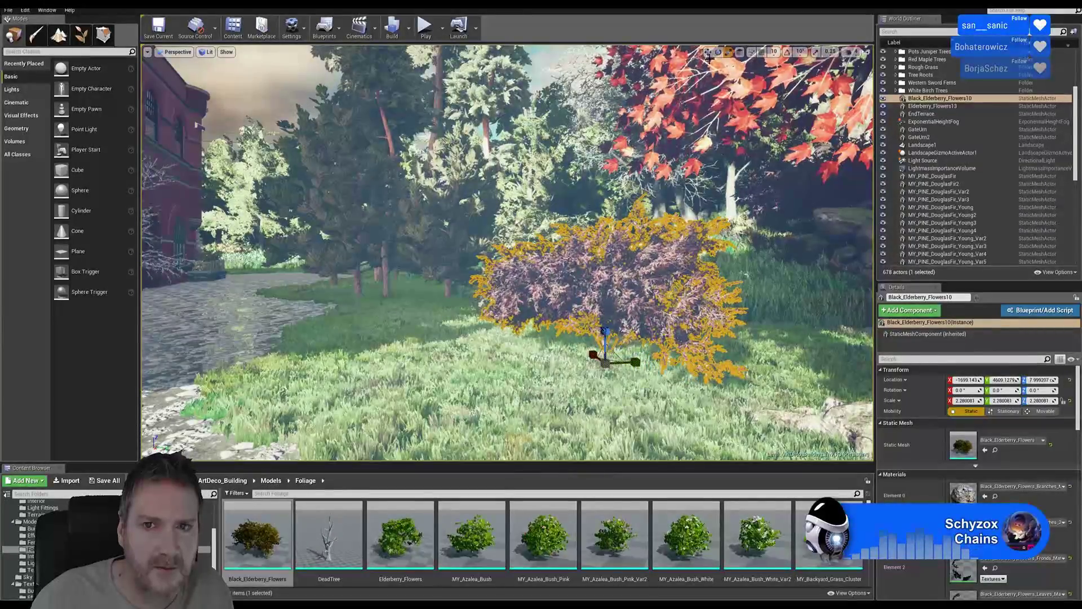
right_click_drag(704, 376, 733, 398)
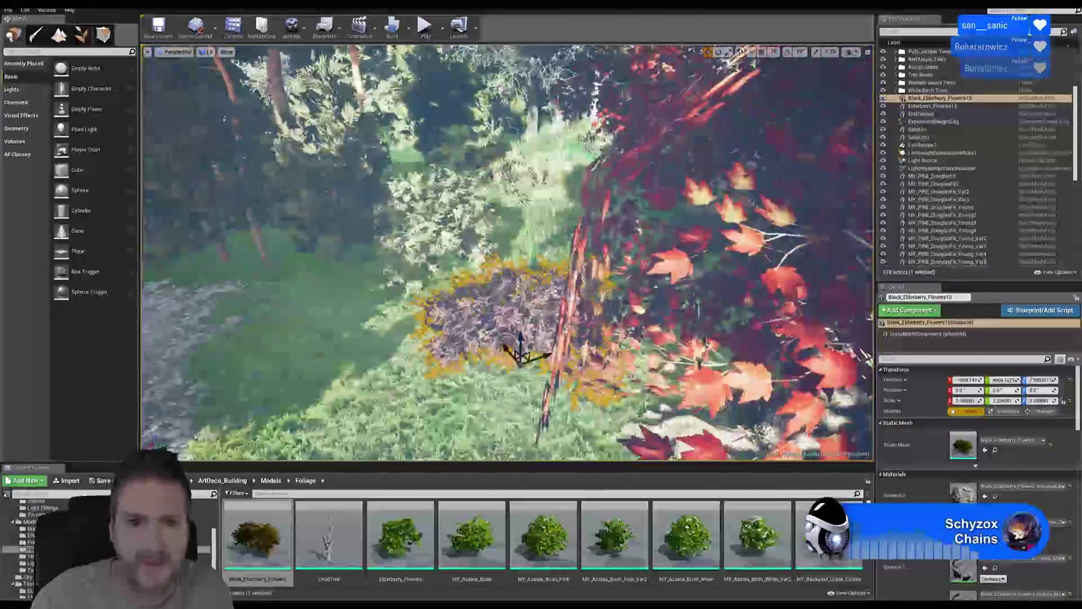
left_click_drag(470, 295, 402, 221)
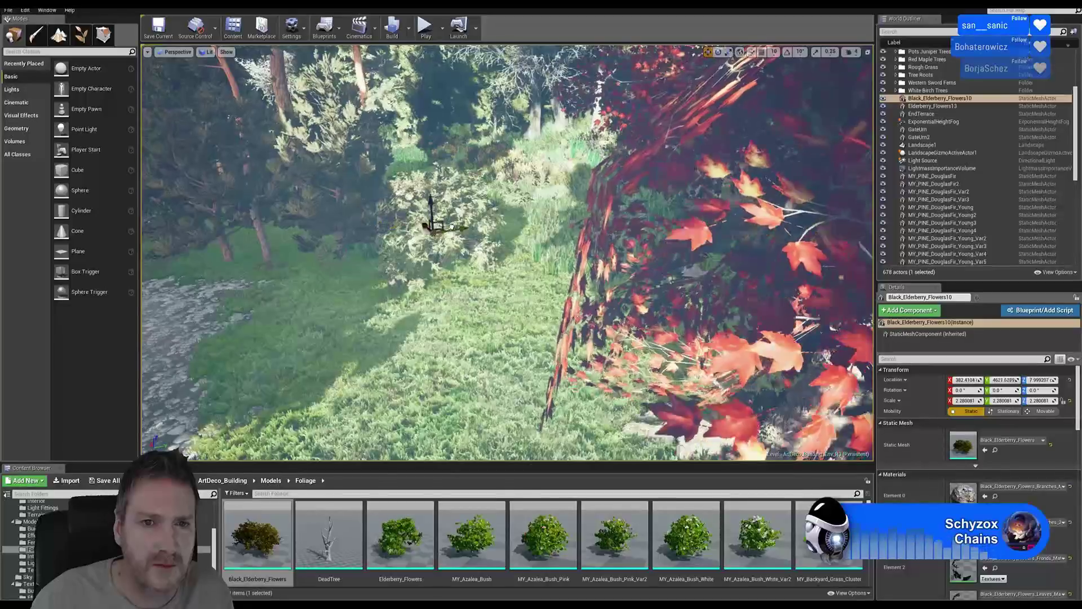
left_click_drag(468, 262, 471, 261)
right_click_drag(472, 261, 431, 259)
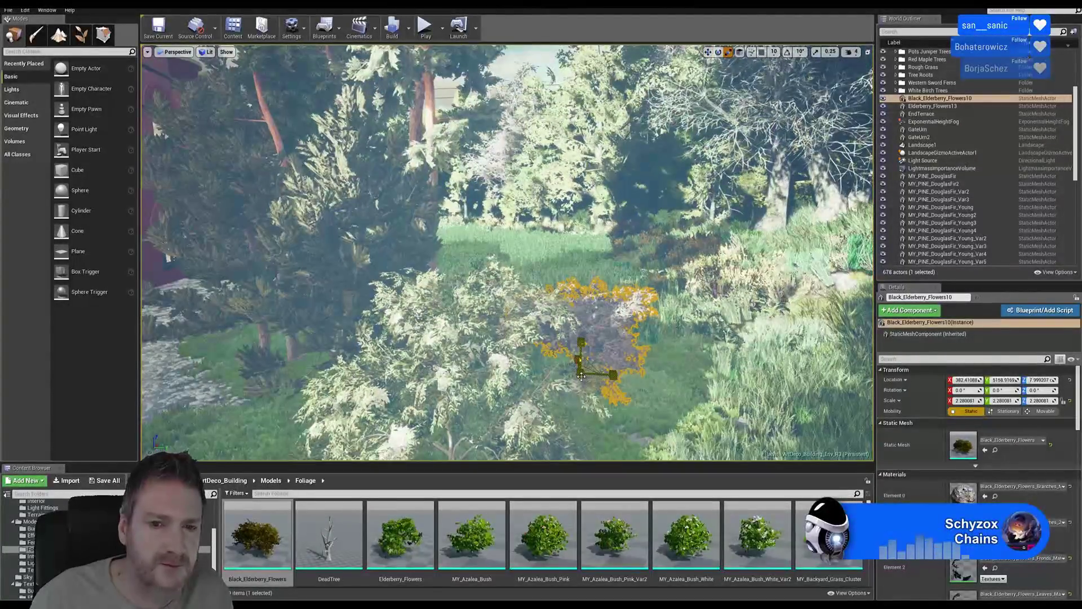
Enlarge the black elderberry bush uniformly to a scale of about 4.50 and deselect it
left_click_drag(581, 376, 616, 328)
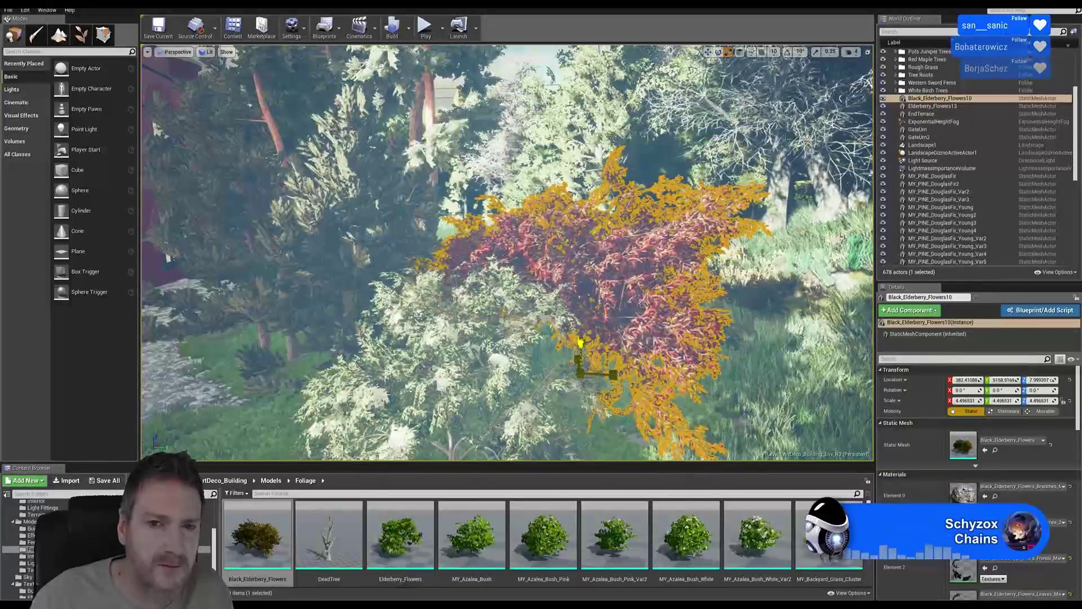
right_click_drag(582, 349, 589, 375)
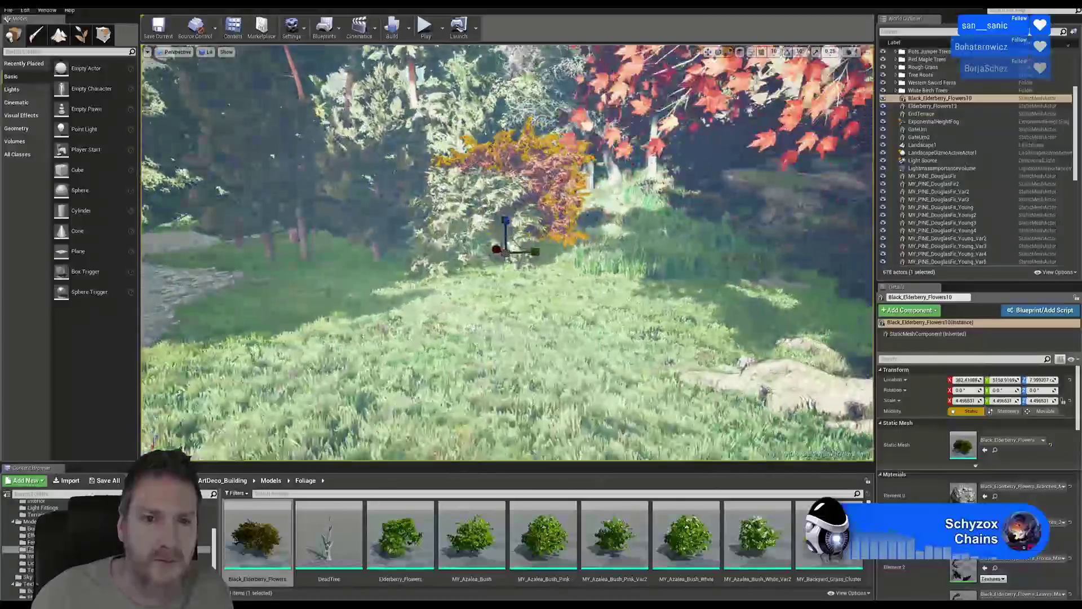
right_click_drag(416, 249, 394, 249)
key("Escape")
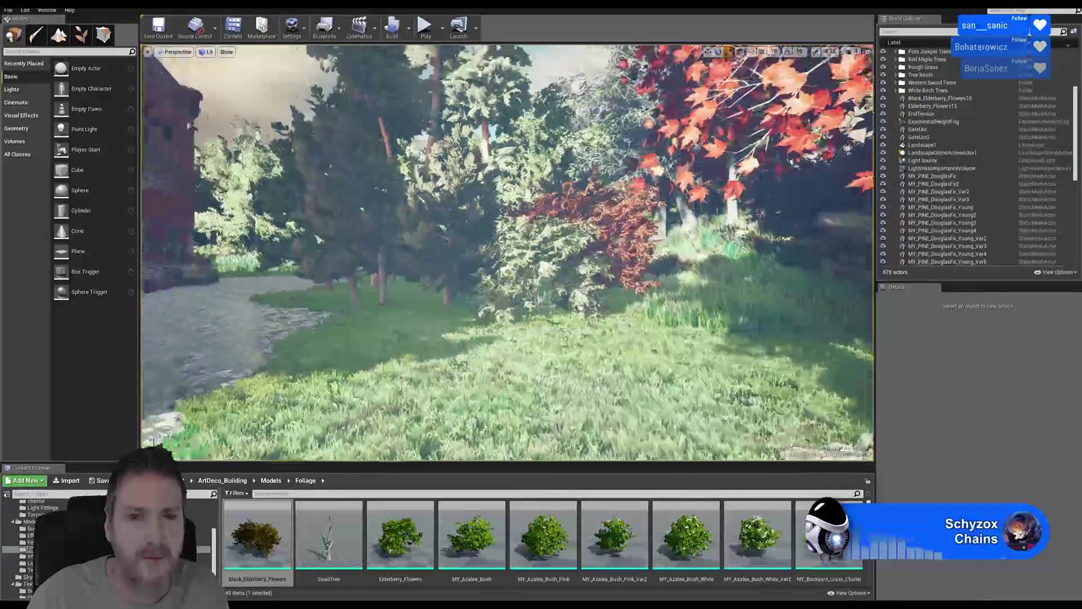
Add a MY_Blue_Spruce_Conifer beside the black elderberry at the rough grass edge and scale it uniformly to about 3.20
right_click_drag(507, 254, 599, 188)
key("d")
right_click_drag(587, 340, 573, 345)
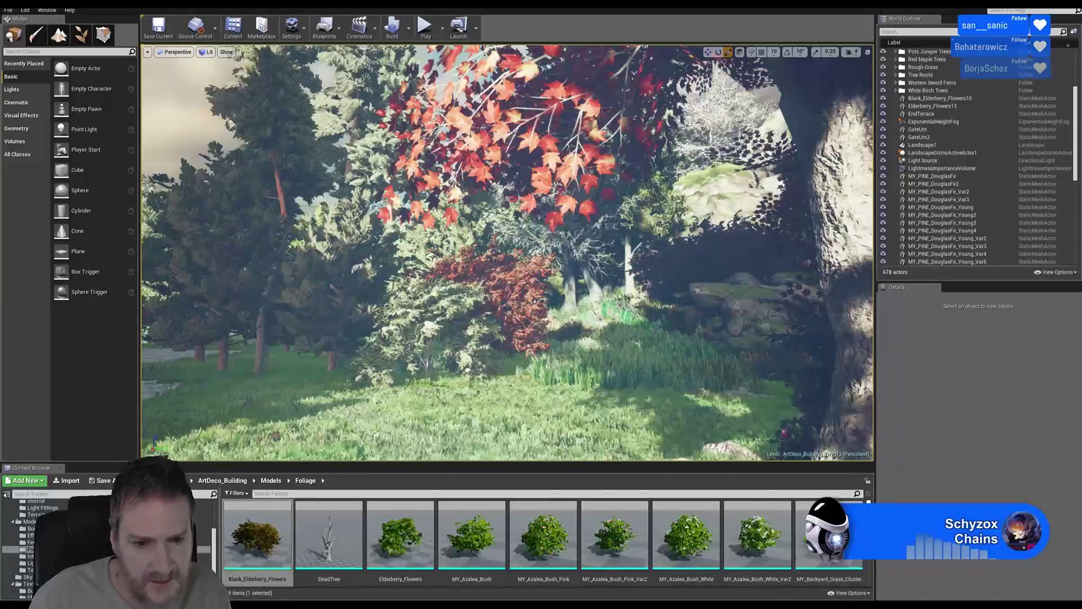
scroll(541, 541, "down", 2)
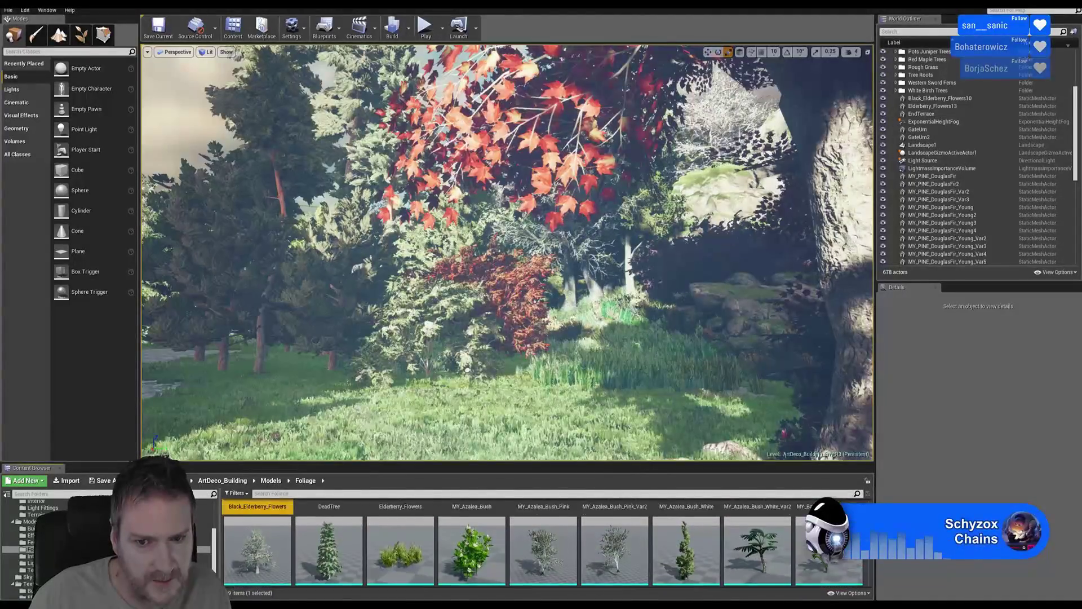
scroll(620, 547, "up", 1)
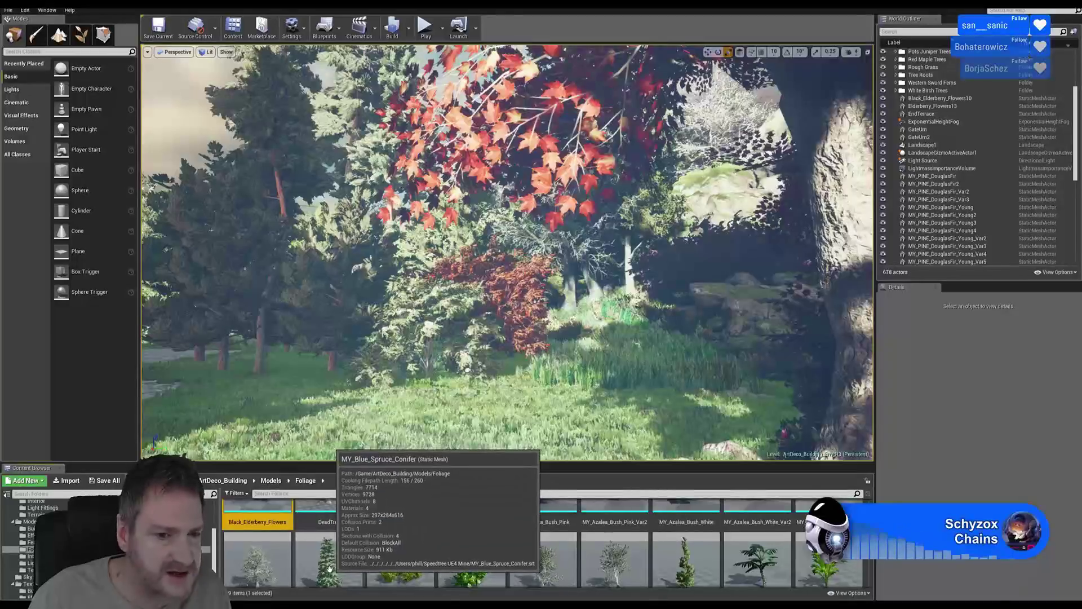
scroll(330, 567, "down", 2)
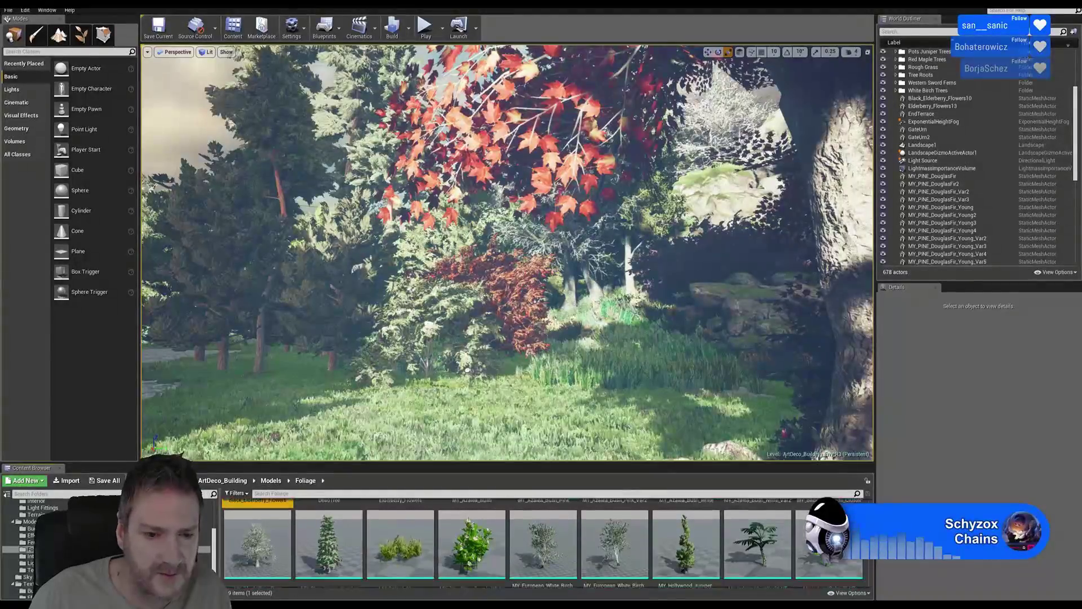
left_click_drag(329, 539, 472, 402)
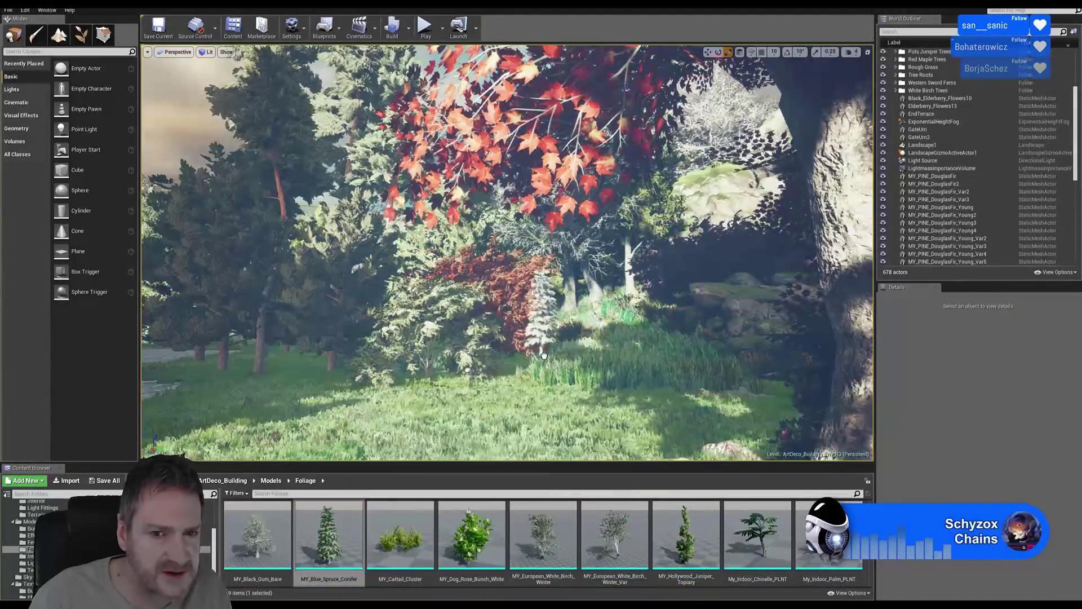
left_click_drag(564, 372, 564, 371)
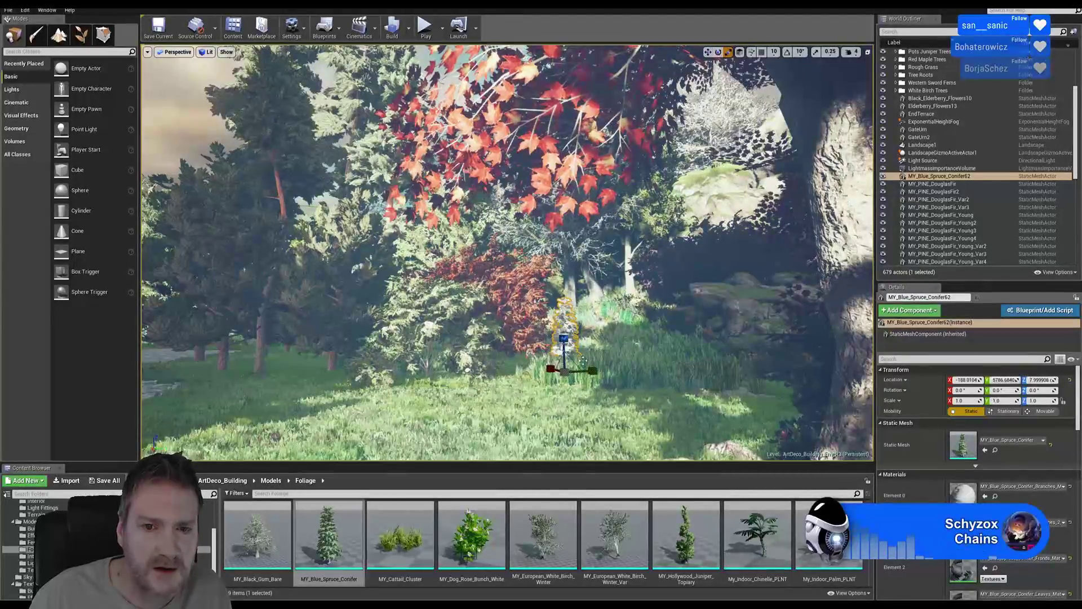
left_click_drag(564, 371, 564, 329)
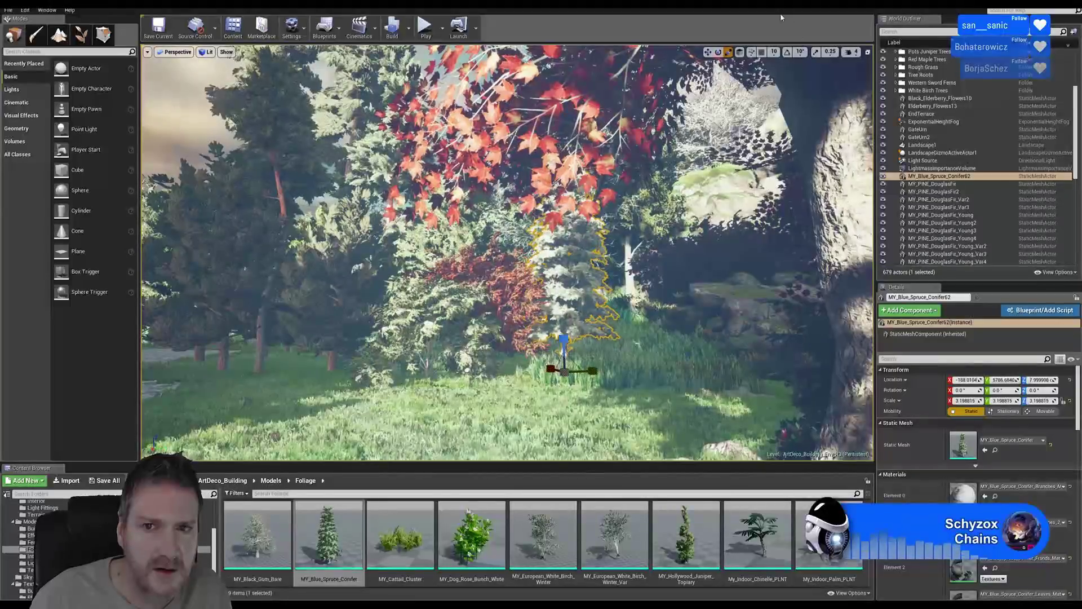
Move the blue spruce across the rough grass so it stands just behind the black elderberry bush
left_click(710, 52)
left_click_drag(588, 370, 565, 371)
right_click_drag(565, 370, 484, 448)
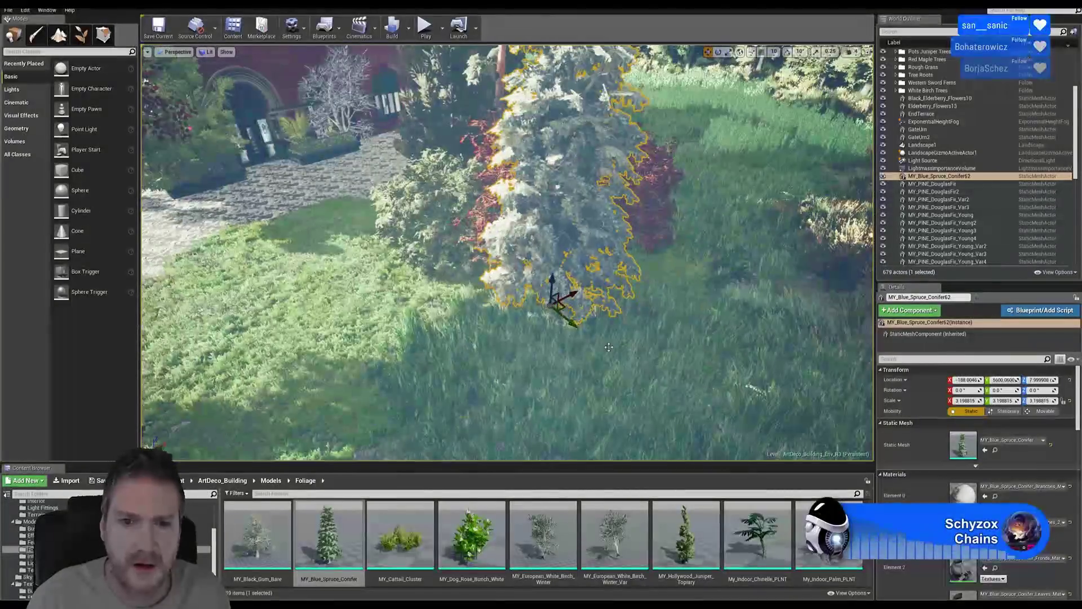
left_click_drag(603, 286, 595, 288)
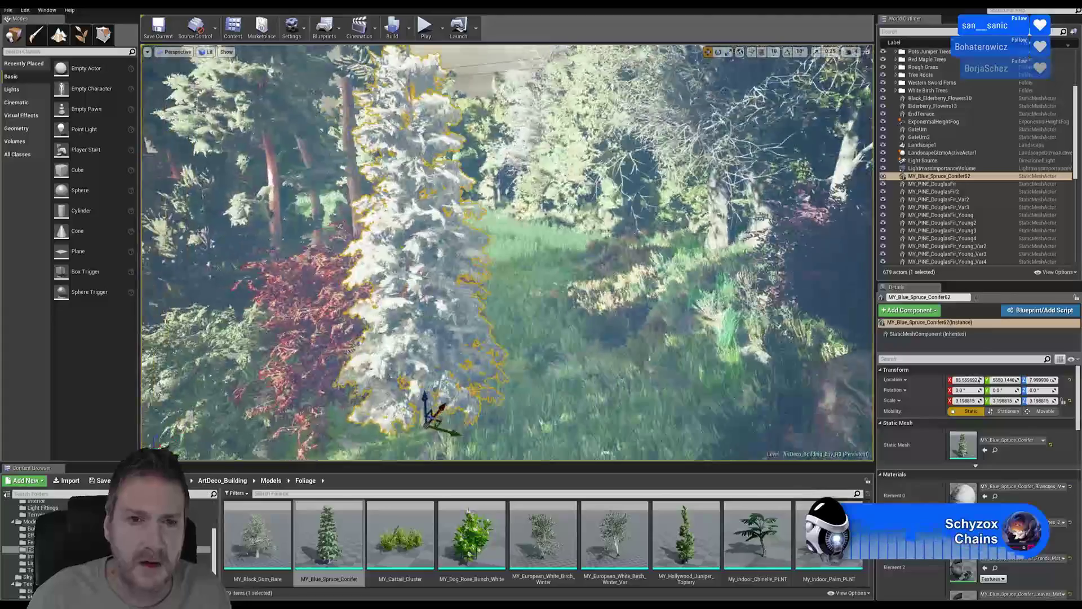
Examine the grouping of pines, elderberry bushes and blue spruce from the lawn, the stone path and above
right_click_drag(507, 281, 403, 164)
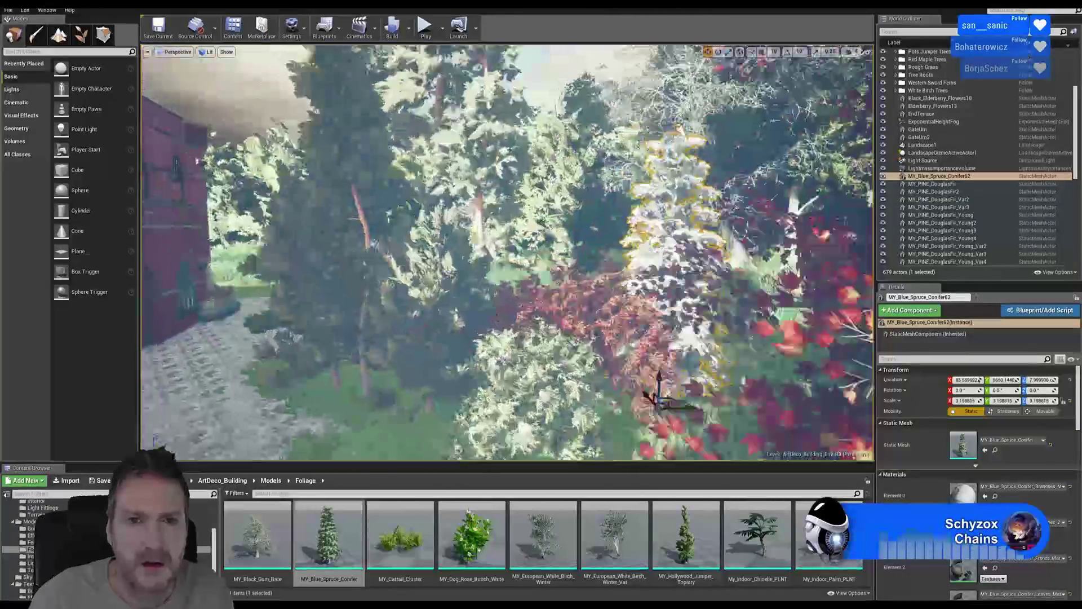
right_click_drag(498, 254, 544, 269)
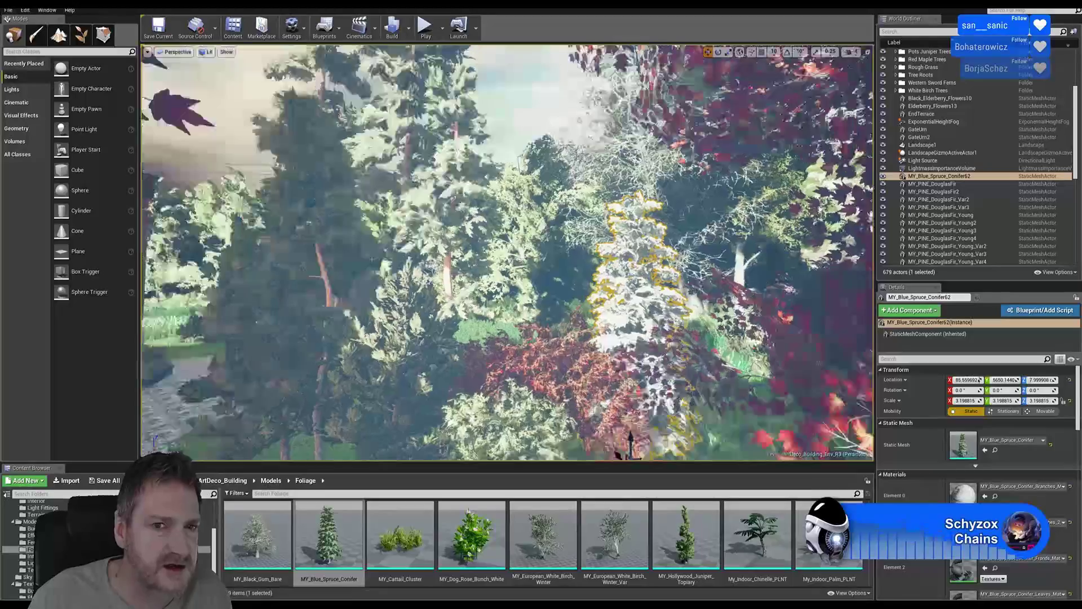
right_click_drag(544, 269, 507, 241)
key("s")
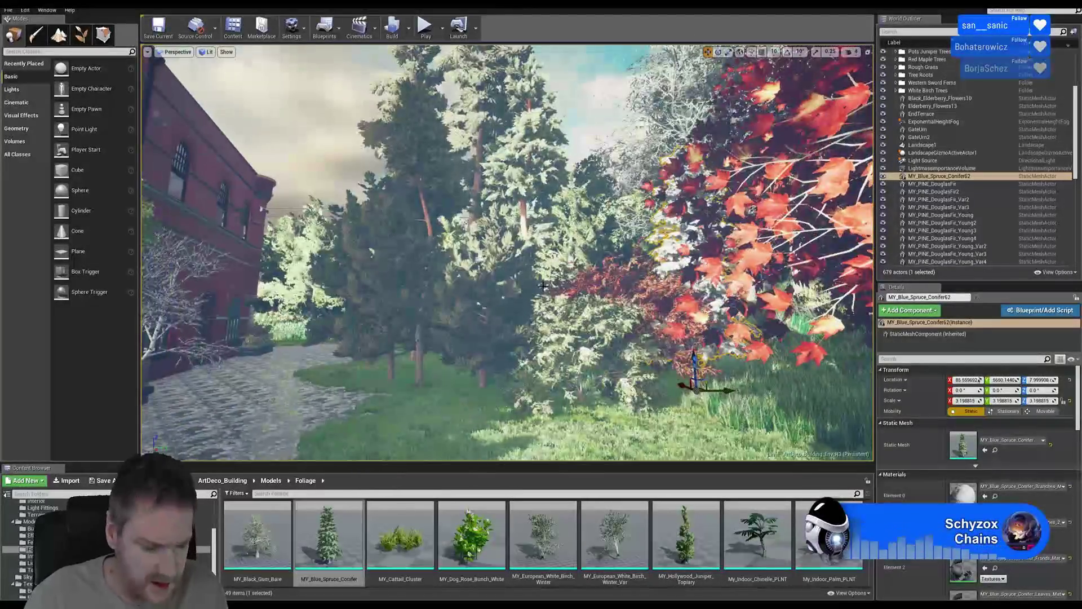
key("Escape")
right_click_drag(543, 286, 503, 308)
key("s")
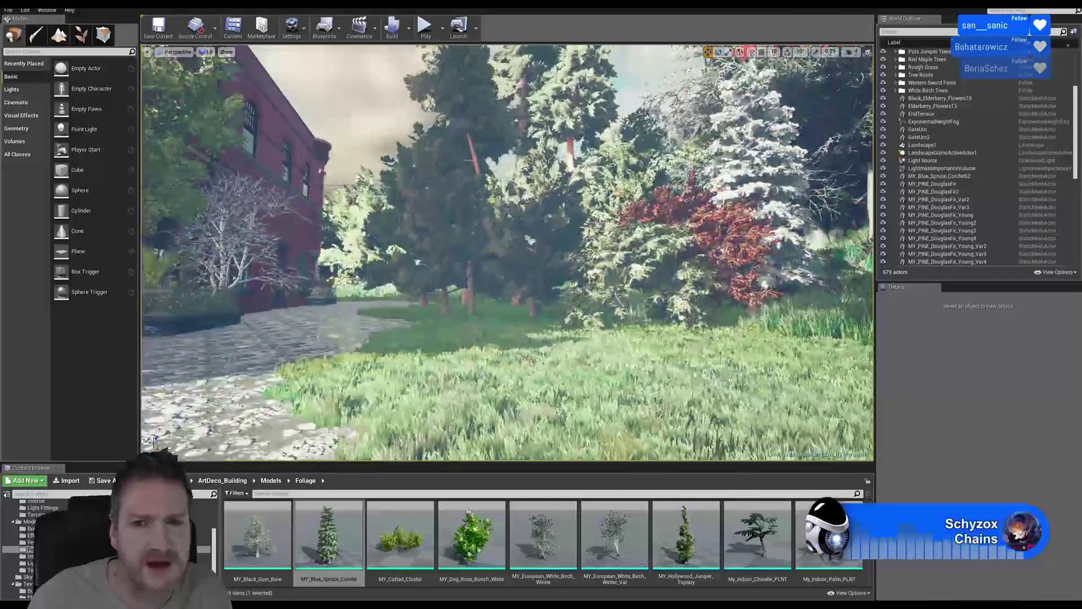
right_click_drag(549, 270, 617, 230)
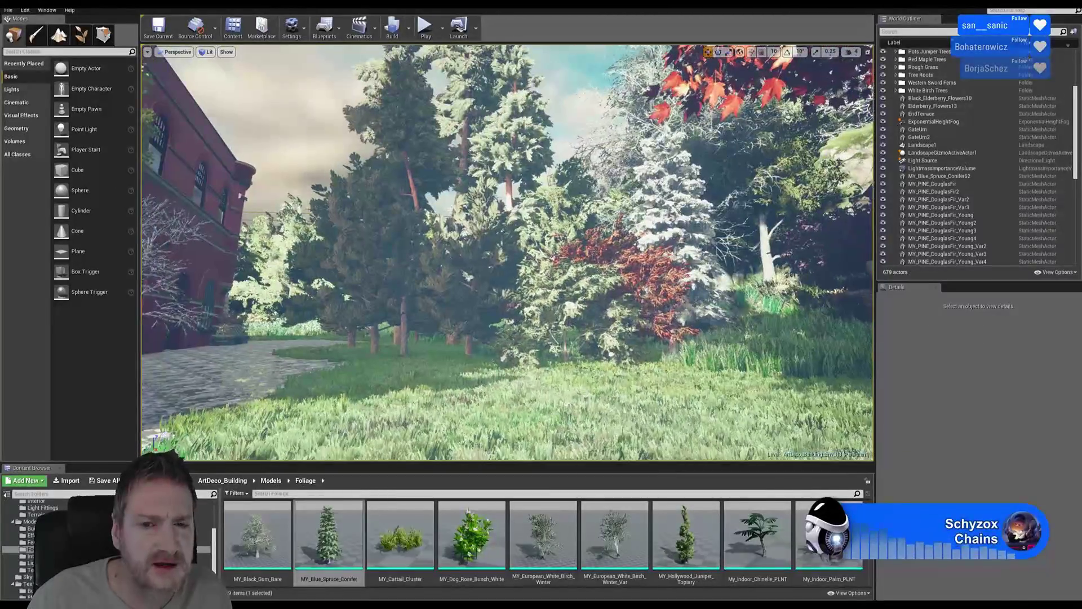
right_click_drag(508, 254, 462, 313)
right_click_drag(507, 254, 545, 240)
key("w")
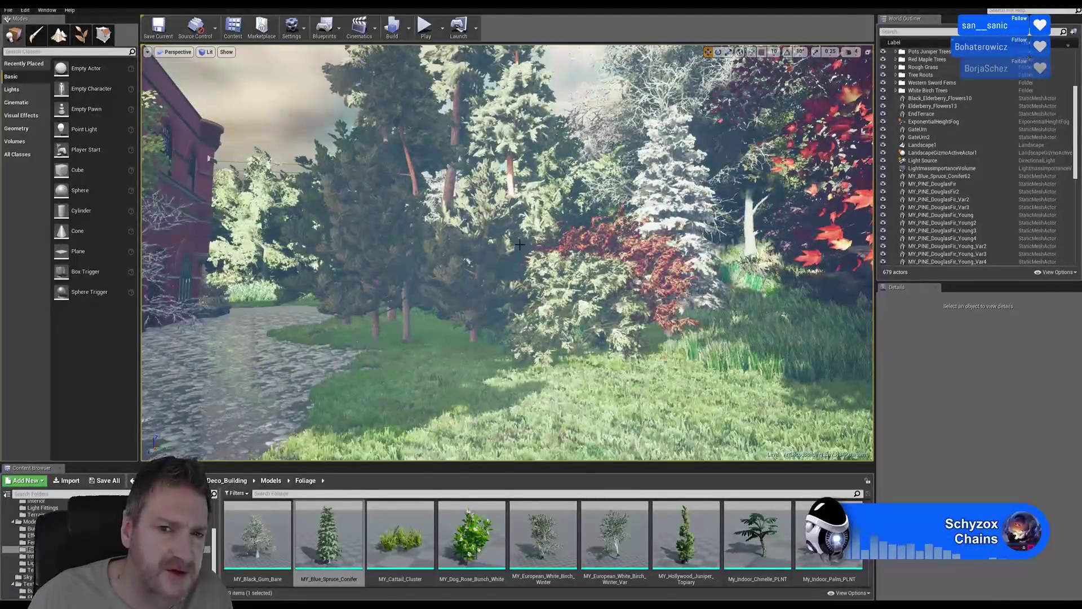
right_click_drag(590, 213, 547, 203)
key("e")
right_click_drag(546, 361, 545, 371)
key("w")
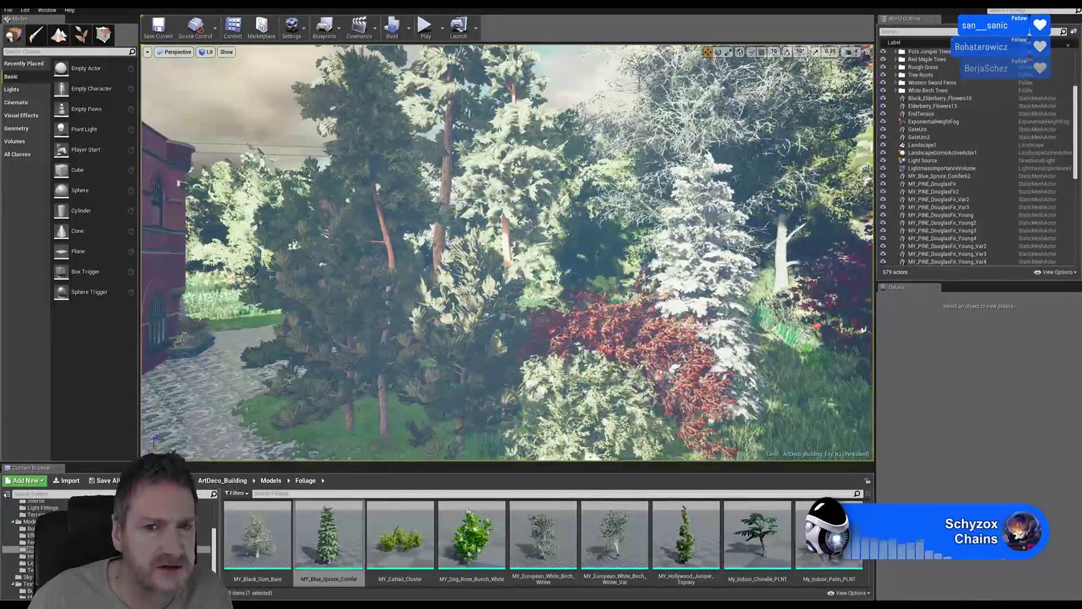
right_click_drag(544, 371, 457, 385)
key("d")
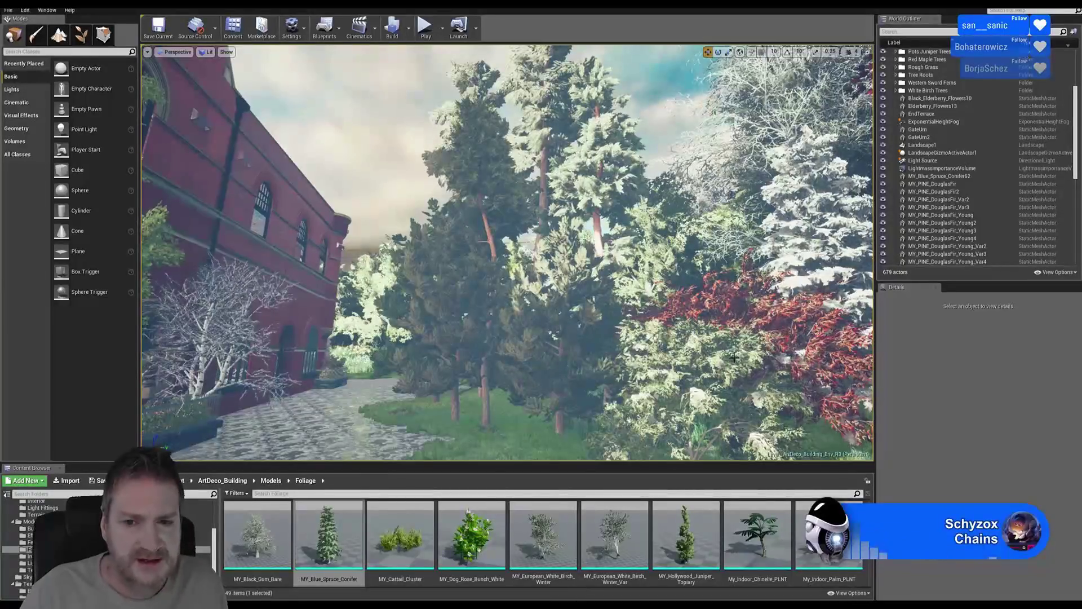
Select the white and black elderberry bushes together and duplicate the pair
right_click_drag(734, 358, 789, 412)
left_click(646, 285)
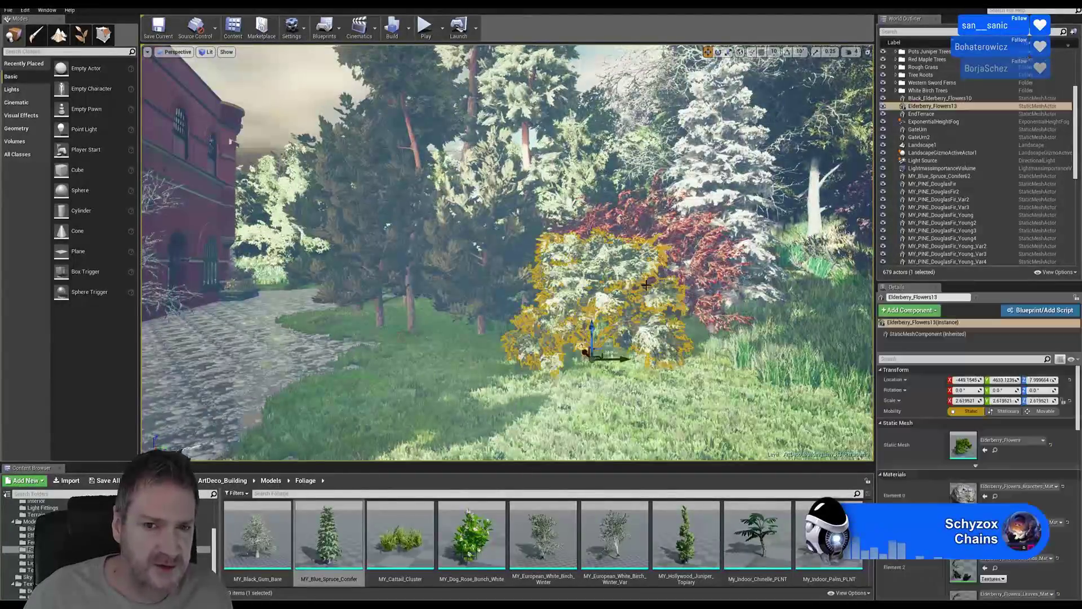
left_click(651, 223, "ctrl")
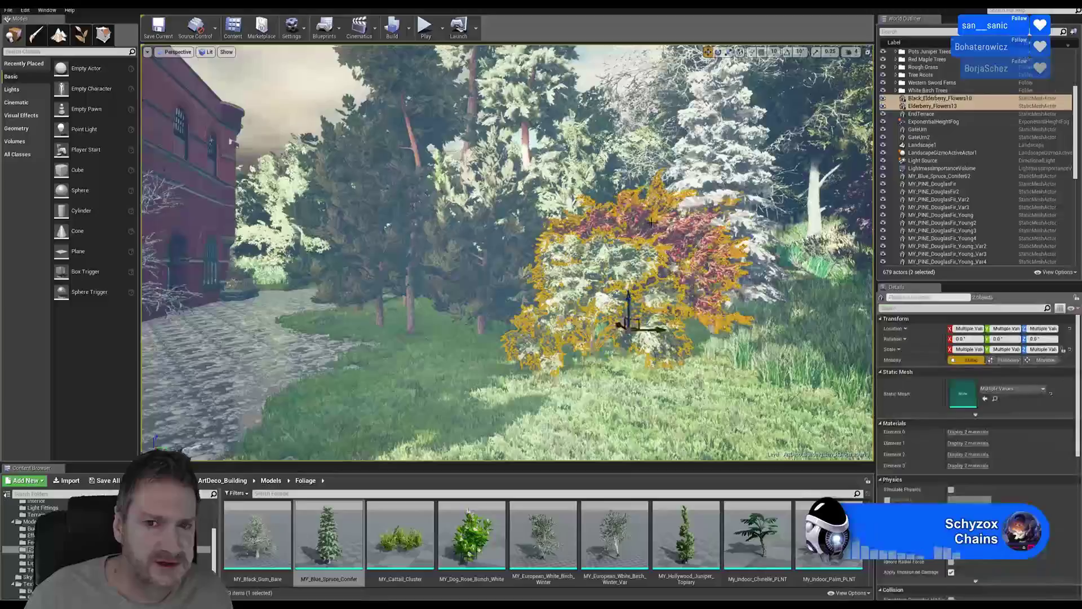
right_click(613, 226)
mouse_move(637, 365)
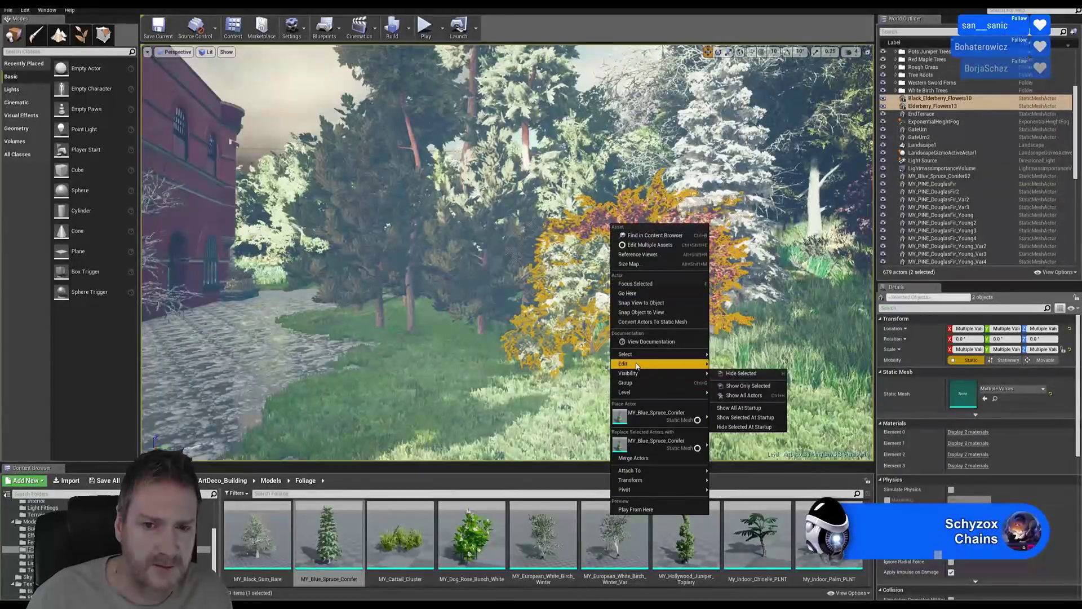
left_click(740, 403)
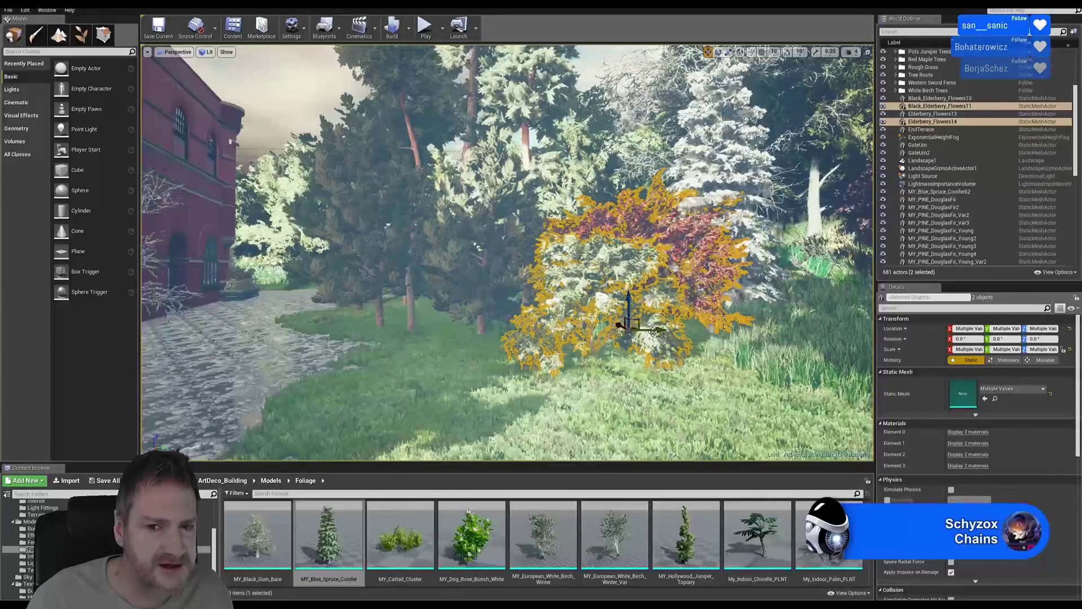
Move the duplicated elderberry pair past the pines to the far end of the stone path beside the building
left_click_drag(651, 328, 405, 328)
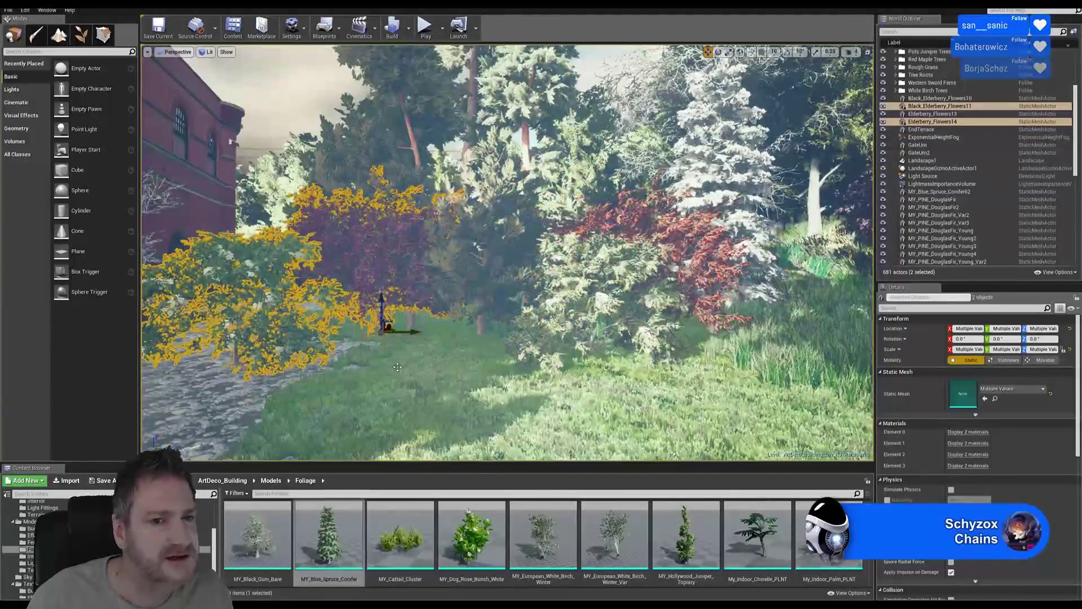
right_click_drag(397, 367, 307, 434)
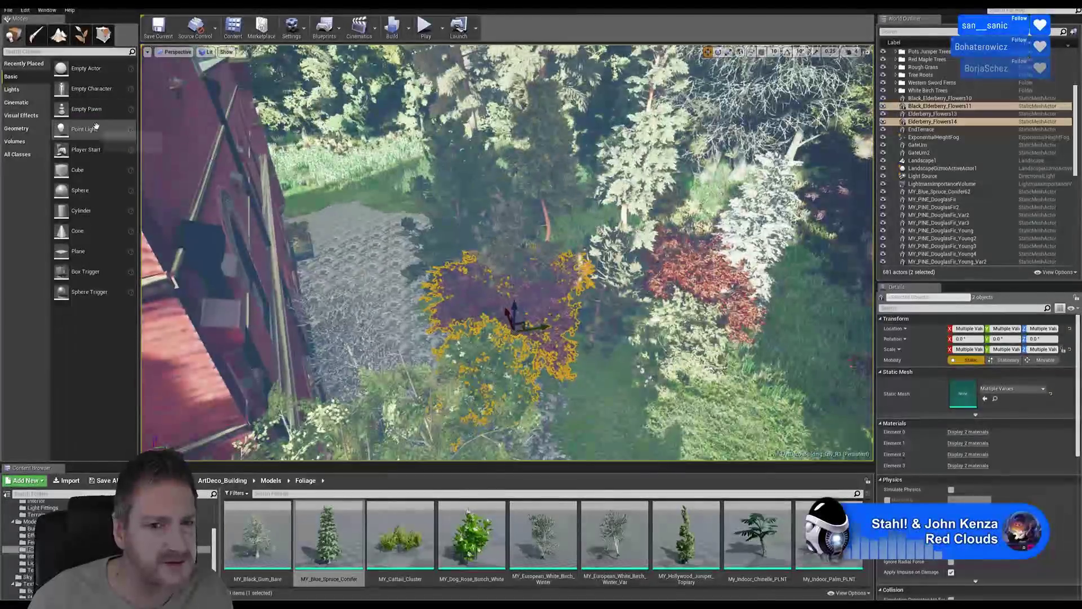
left_click_drag(508, 313, 352, 193)
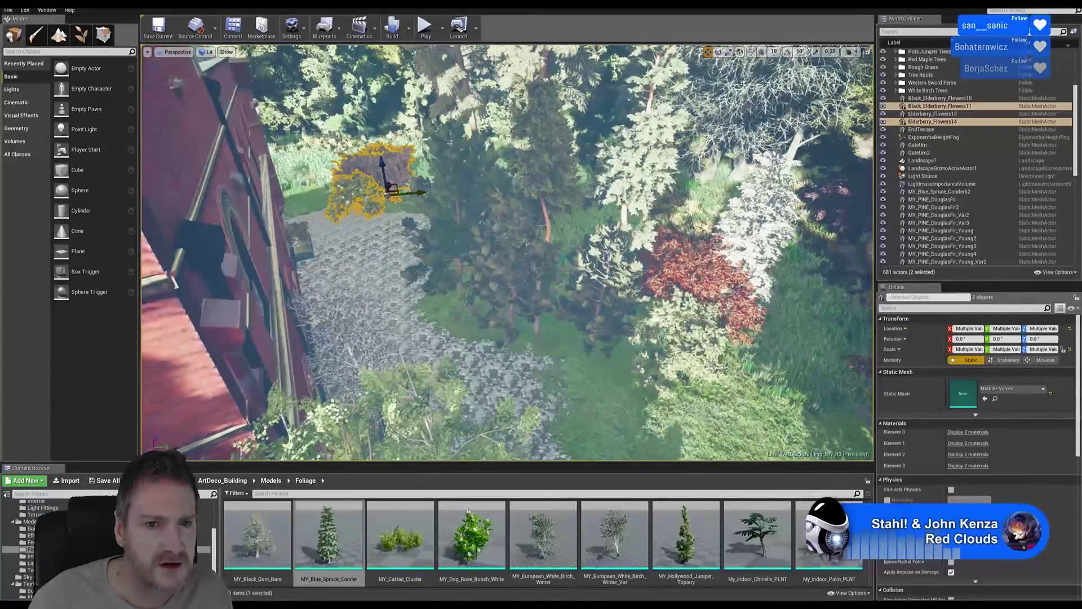
Rotate the duplicated elderberry pair around the vertical axis at the far edge of the stone path
right_click_drag(451, 282, 433, 234)
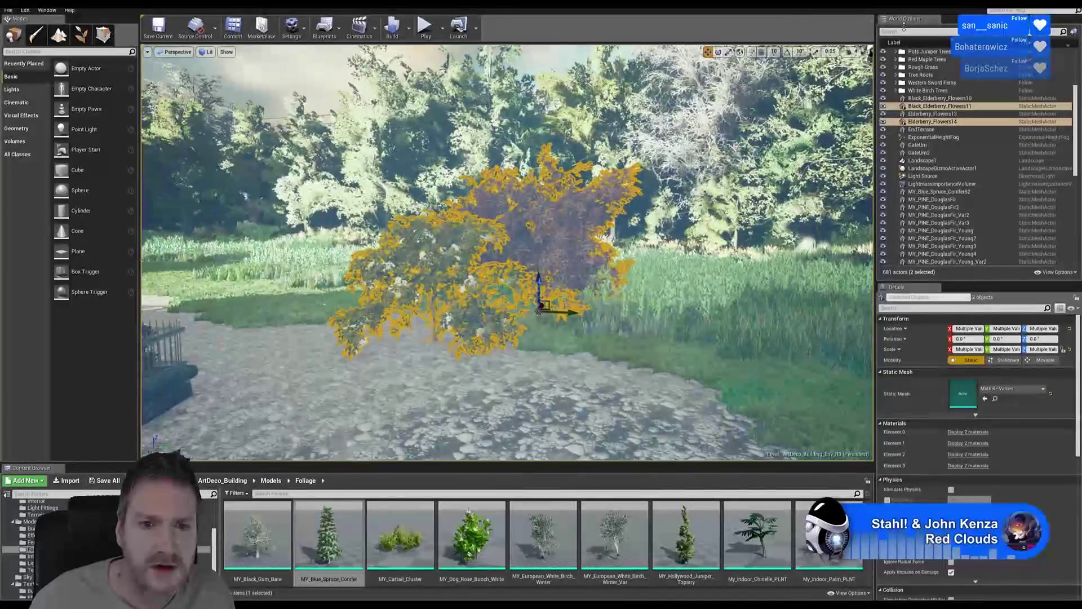
left_click(718, 52)
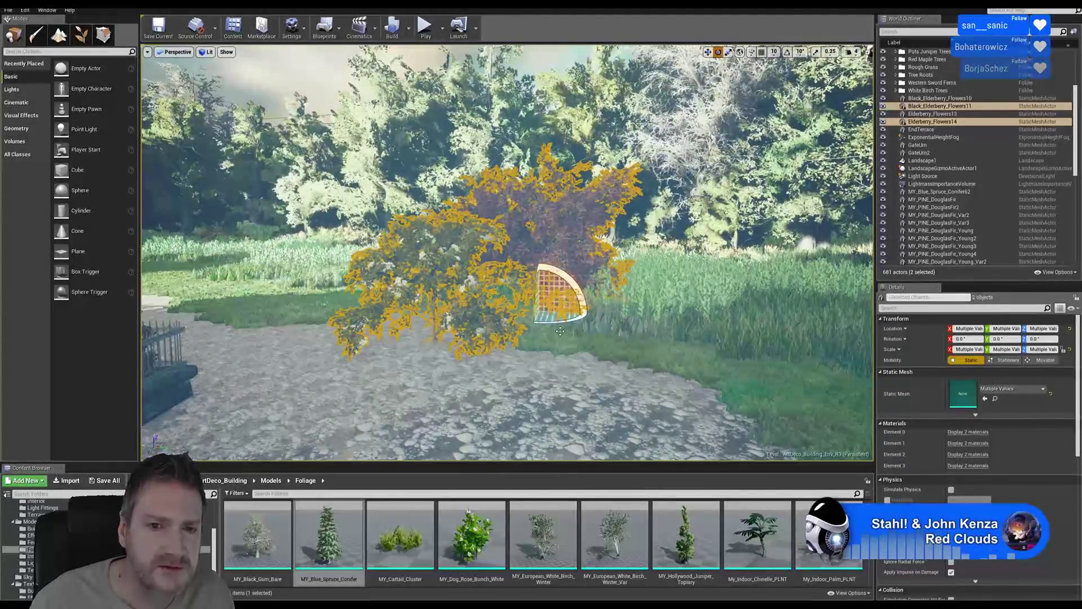
left_click_drag(567, 325, 504, 323)
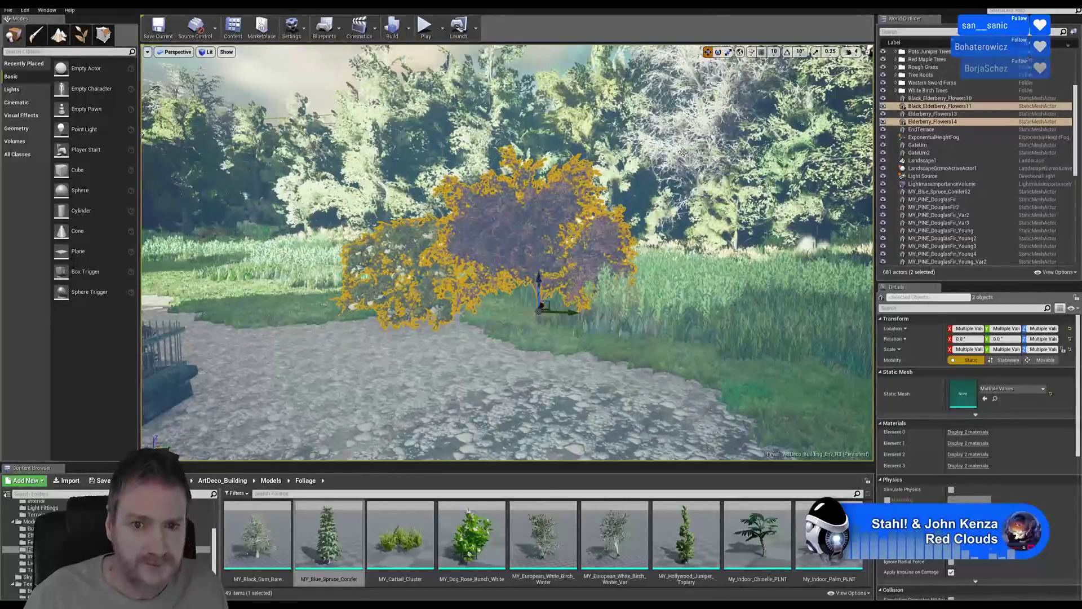
Place a MY_Azalea_Bush_White_Var2 on the stone path before the duplicated elderberry pair and scale it uniformly to about 2.8
mouse_move(683, 152)
right_mouse_down()
mouse_move(665, 151)
mouse_move(654, 132)
mouse_move(678, 159)
right_mouse_up()
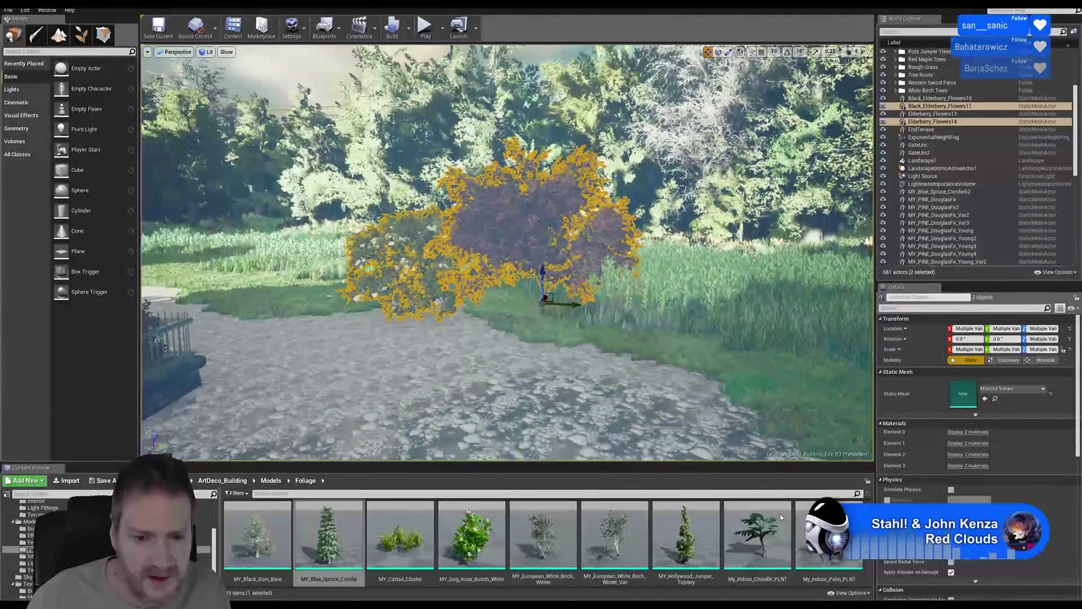
scroll(468, 551, "up", 2)
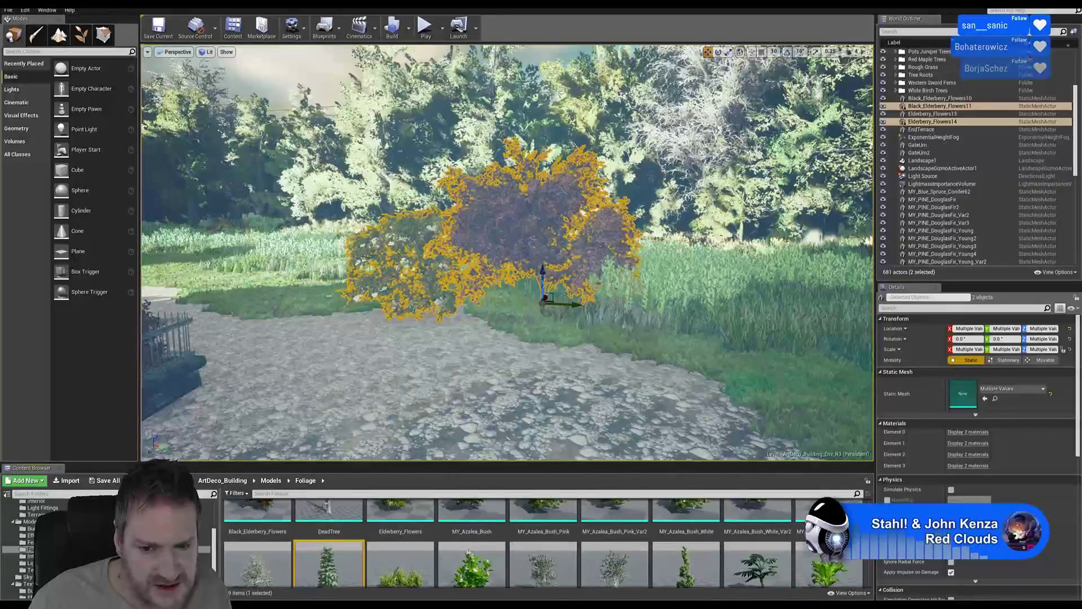
scroll(469, 551, "up", 1)
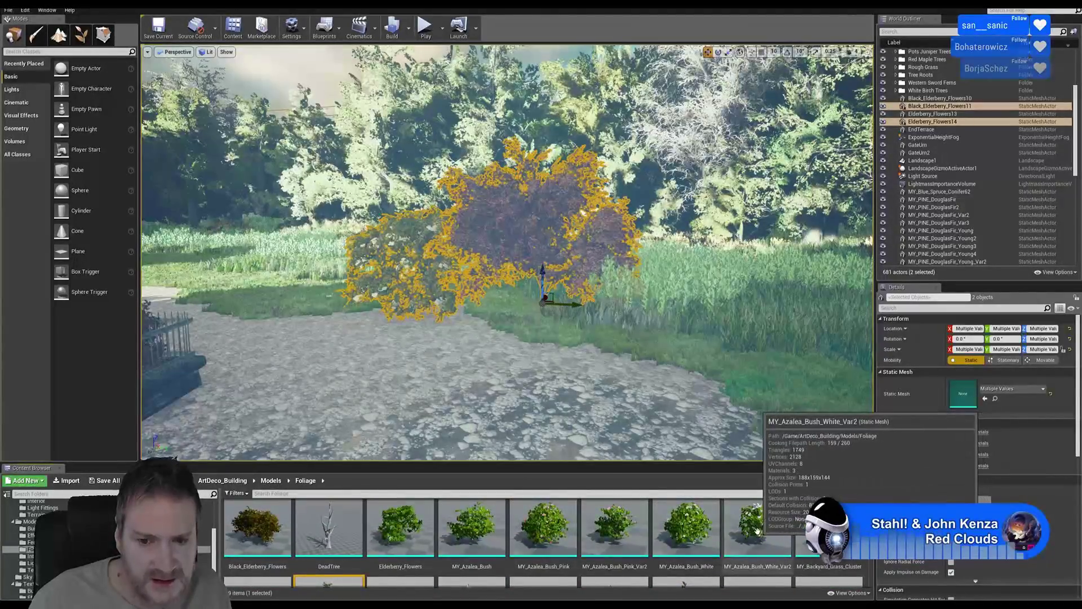
left_click_drag(757, 530, 521, 350)
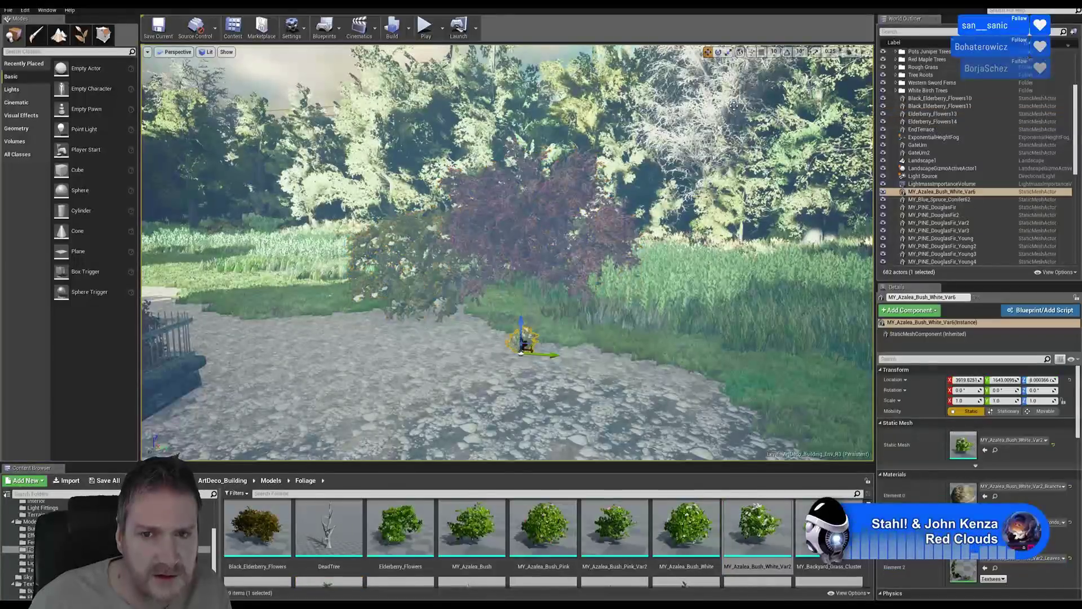
left_click(728, 52)
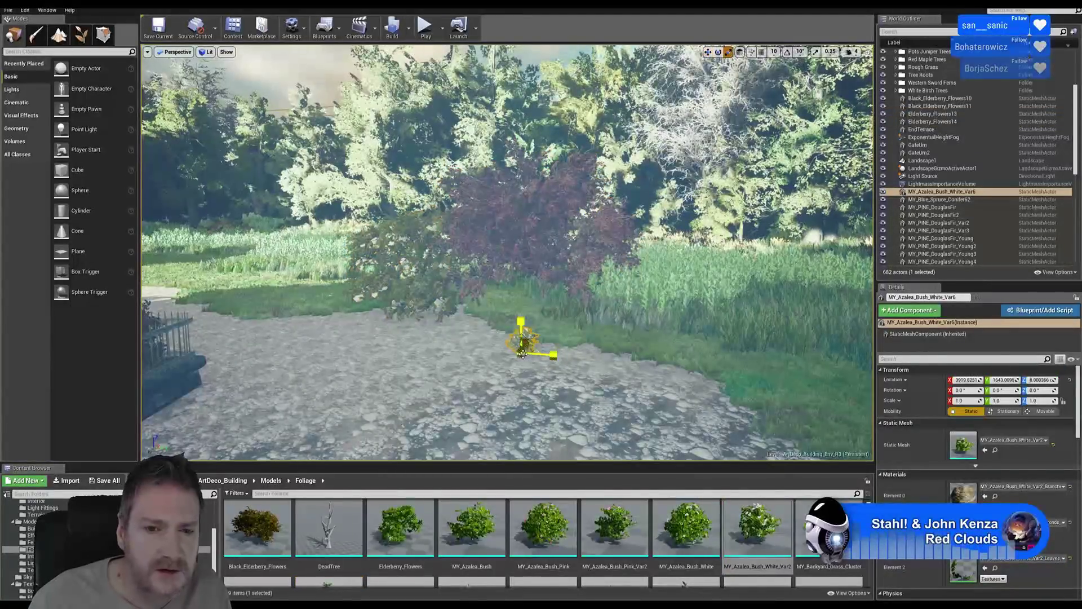
left_click_drag(525, 355, 483, 336)
right_click_drag(485, 333, 355, 324)
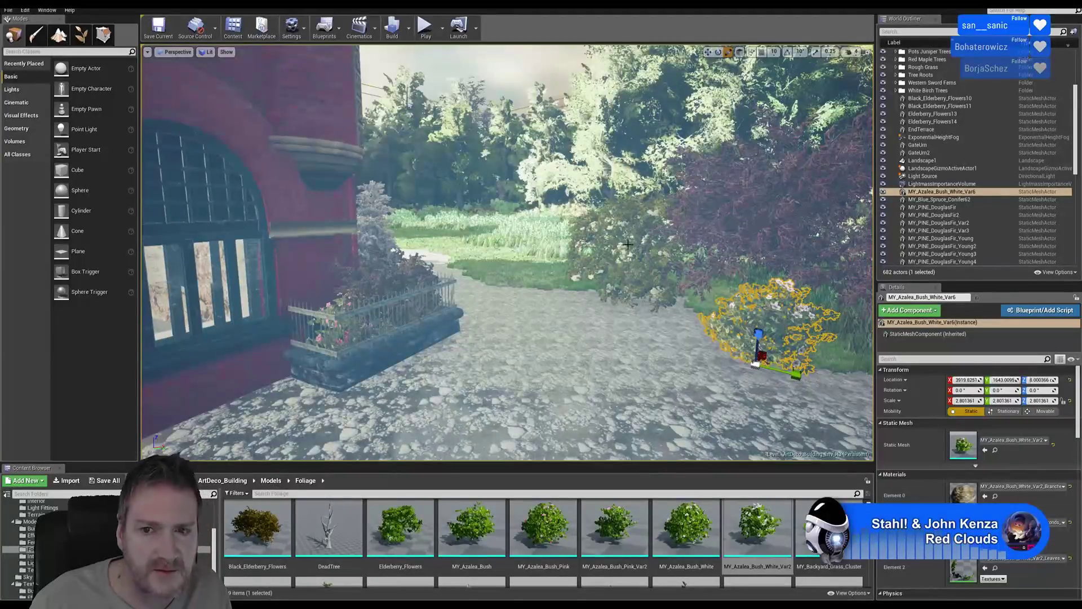
right_click_drag(495, 348, 628, 342)
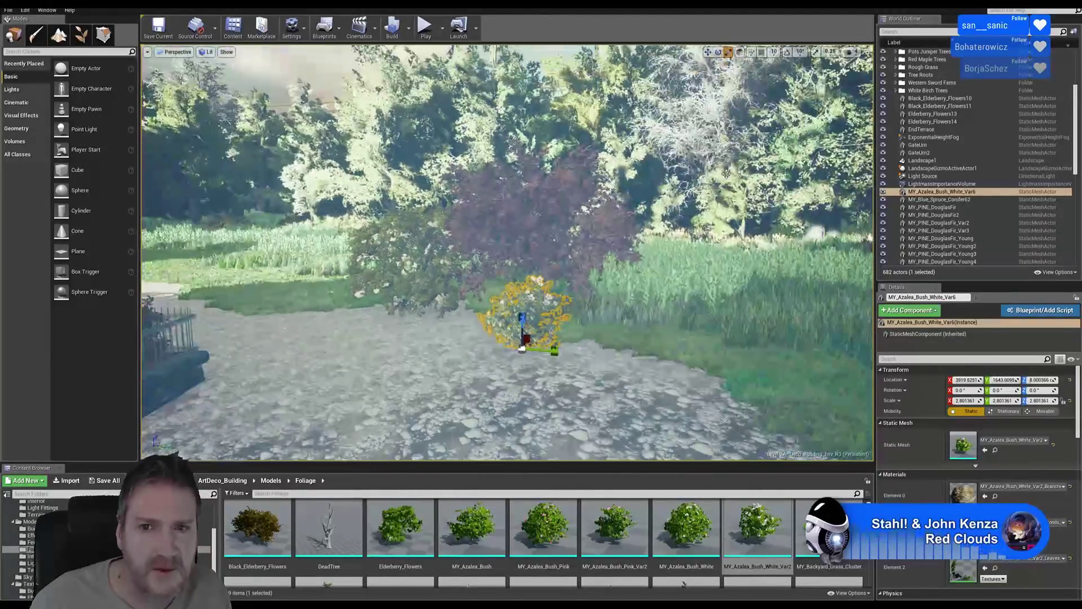
Move the white azalea back to the path's edge, tucked against the front of the elderberry pair
left_click(708, 52)
right_click_drag(532, 322, 564, 349)
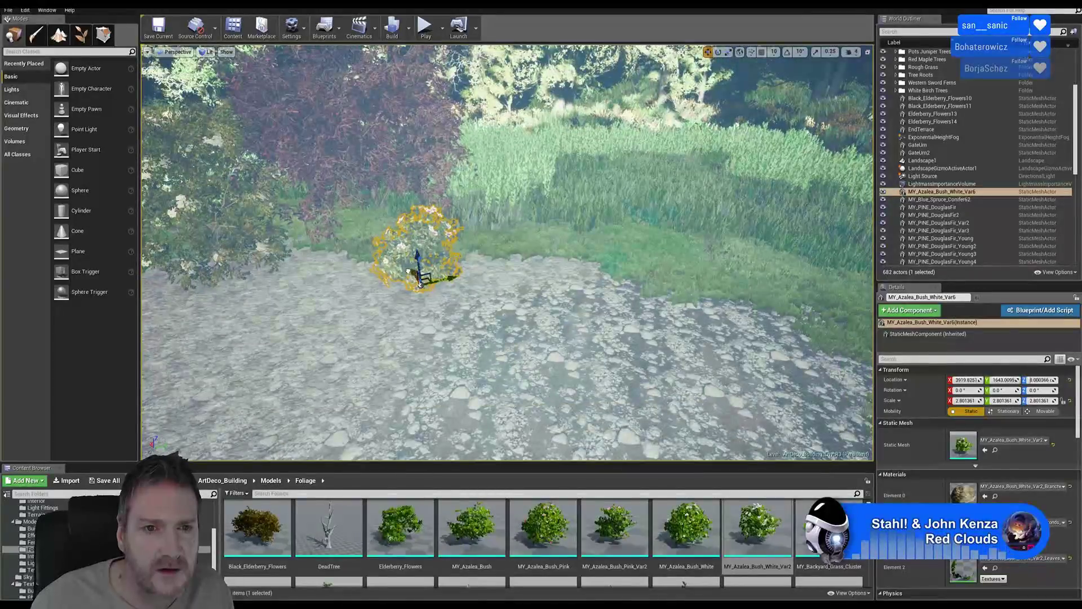
left_click_drag(408, 271, 378, 247)
right_click_drag(471, 273, 432, 262)
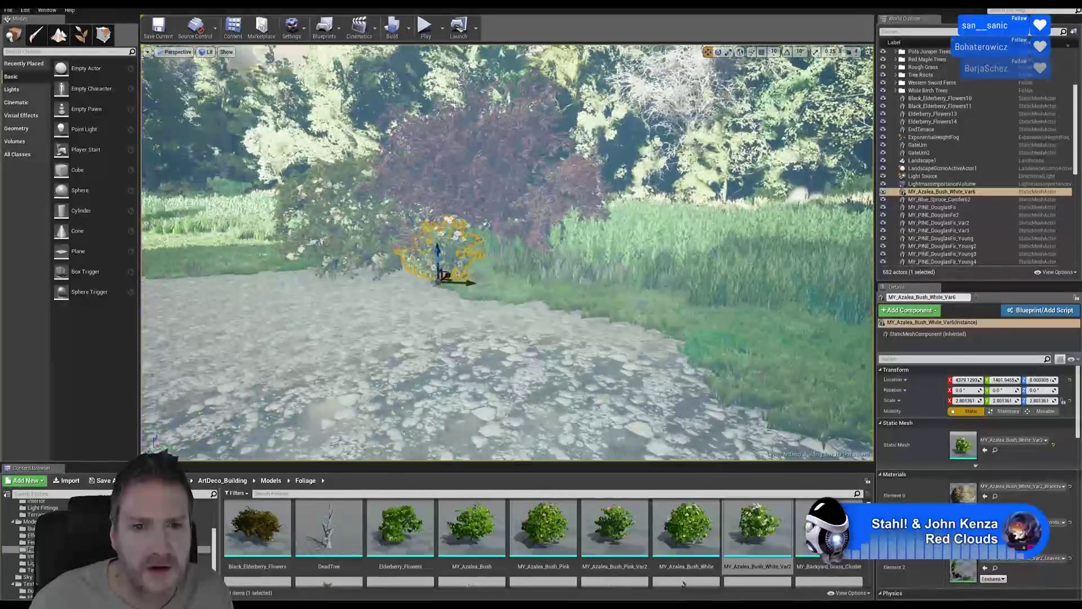
Duplicate the white azalea, shift the copy sideways along the path edge and rotate it nearly a quarter turn around the vertical axis
right_click(442, 250)
mouse_move(522, 400)
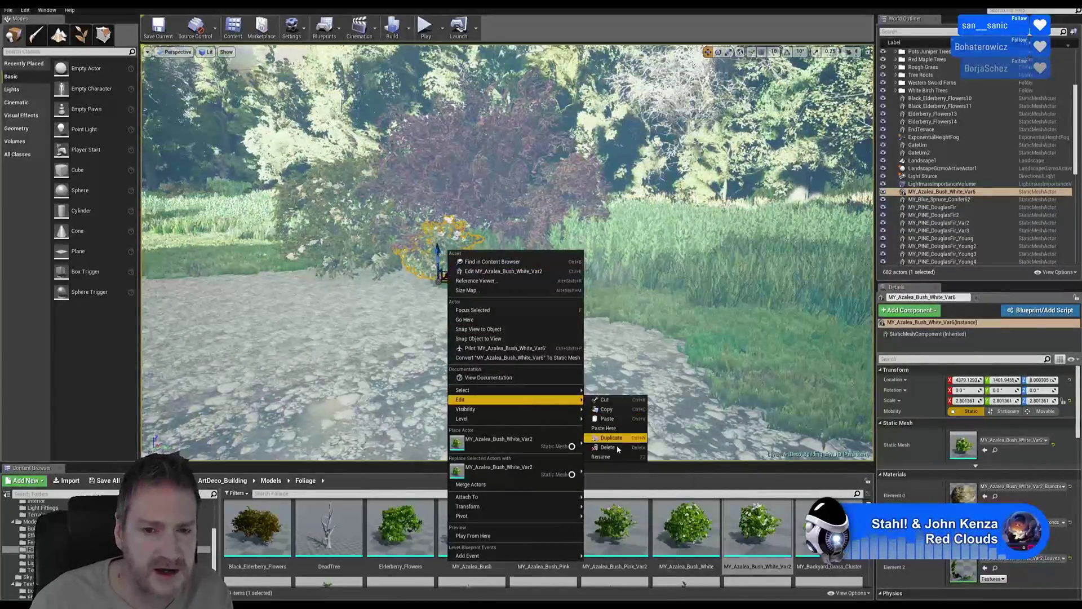
left_click(612, 438)
left_click_drag(473, 284, 501, 284)
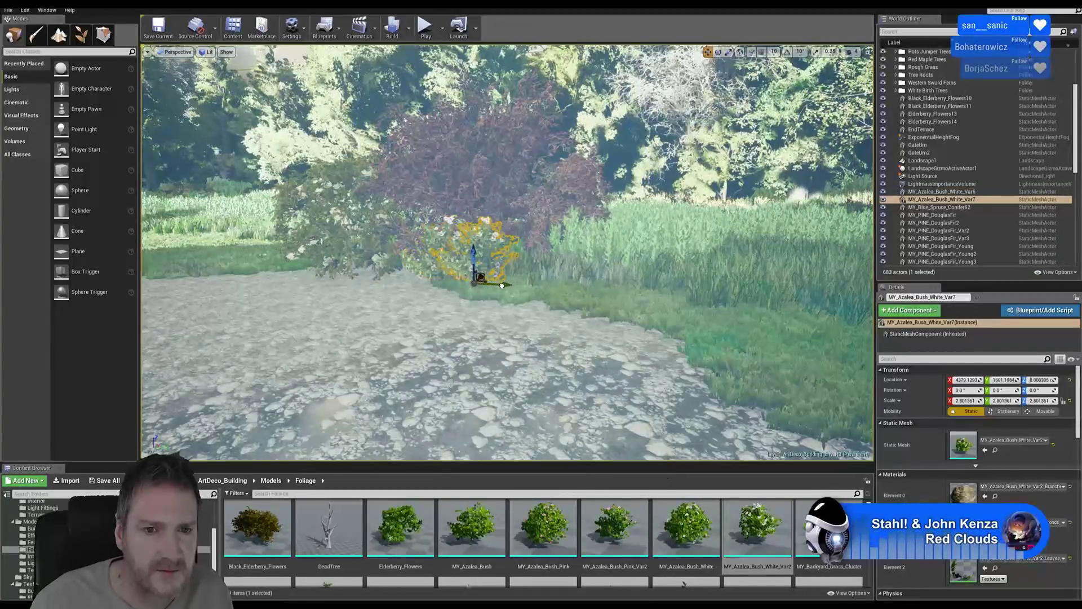
left_click(719, 52)
left_click_drag(490, 295, 538, 293)
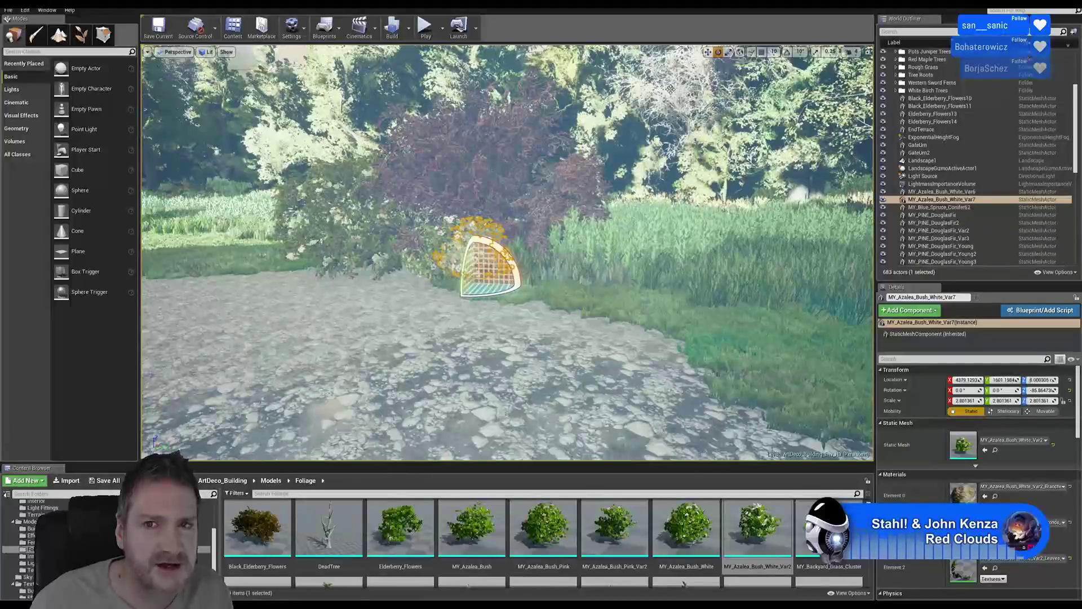
Reposition the duplicated azalea on the grass border in front of the black elderberry, then clear the selection
left_click(709, 52)
left_click_drag(507, 288, 526, 286)
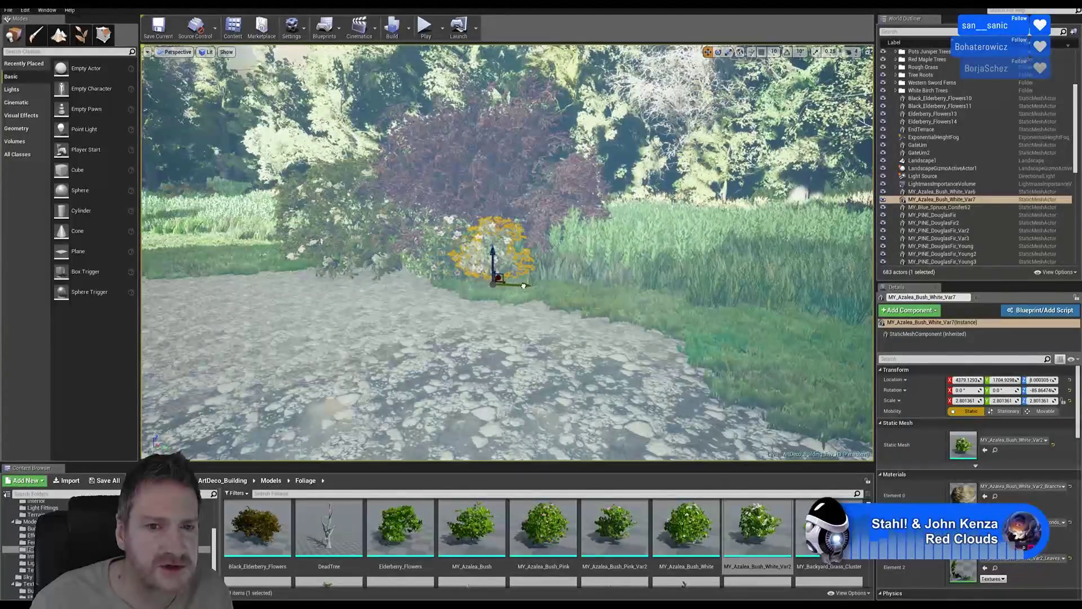
right_click_drag(553, 271, 626, 269)
left_click_drag(626, 269, 553, 247)
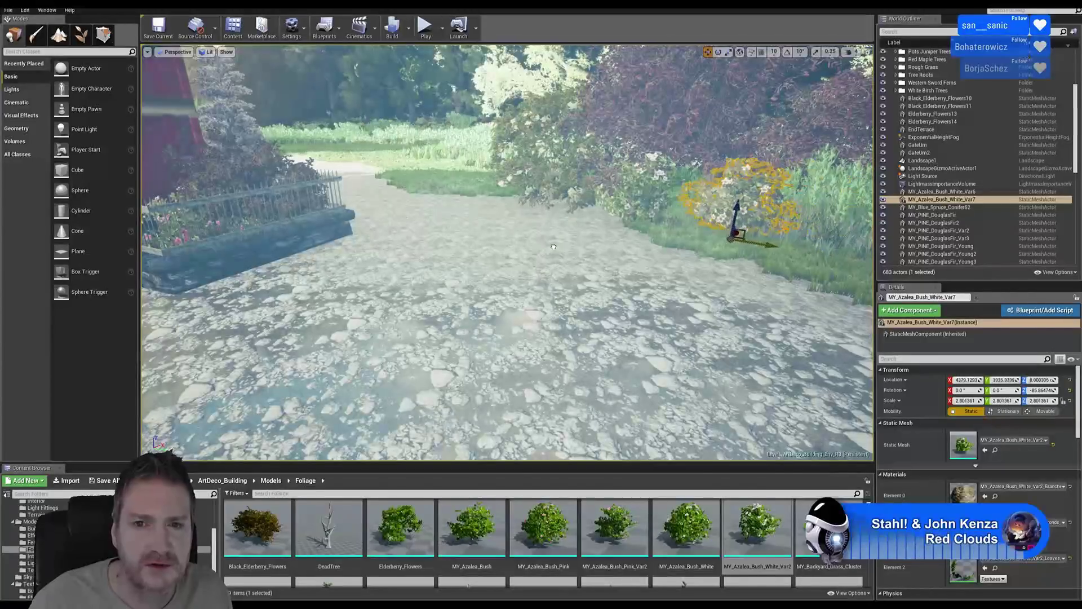
right_click_drag(558, 242, 604, 228)
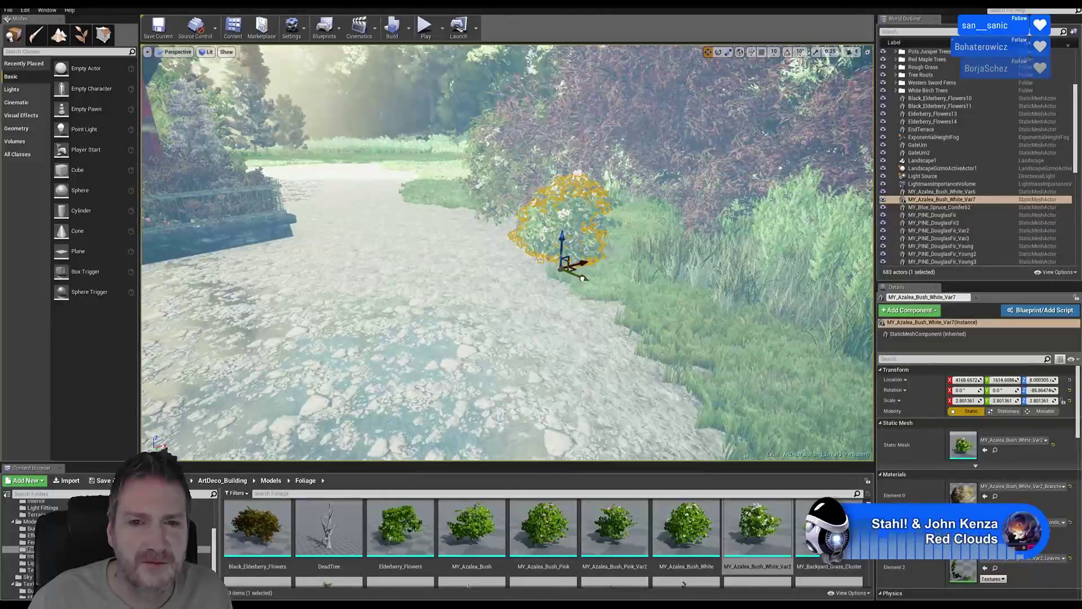
right_click_drag(564, 248, 514, 227)
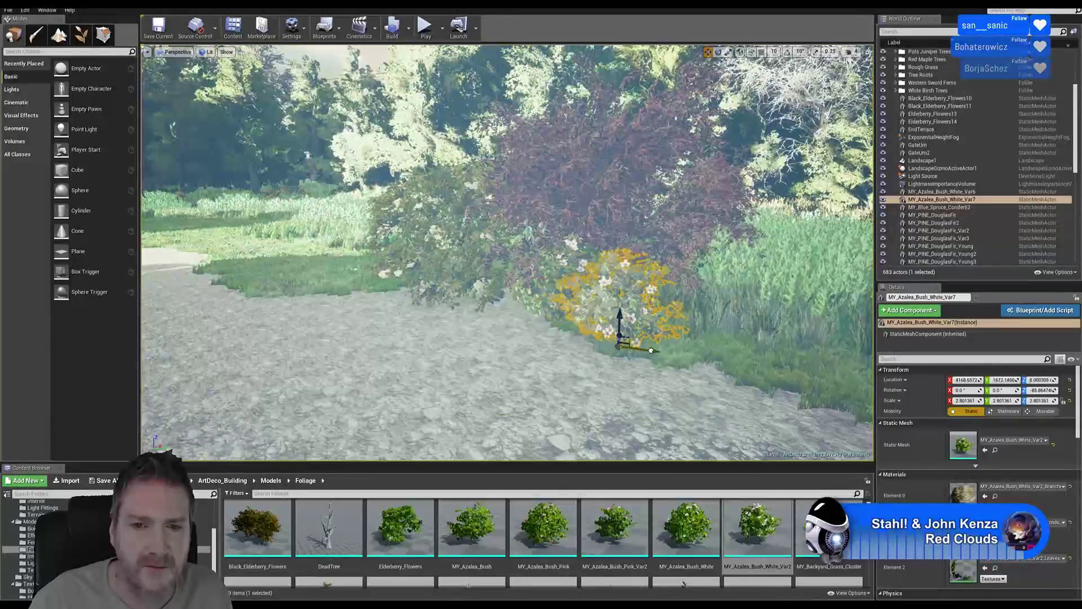
left_click_drag(651, 351, 659, 352)
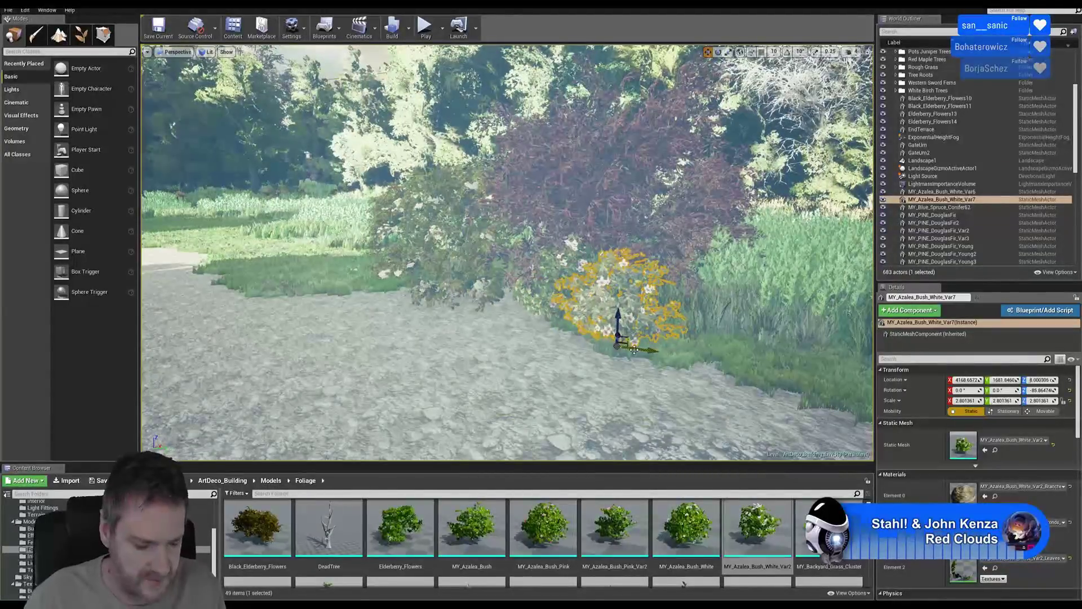
key("Escape")
Place a MY_Blue_Spruce_Conifer on the grass beyond the stone path and scale it uniformly to about 1.78
right_click_drag(620, 377, 645, 378)
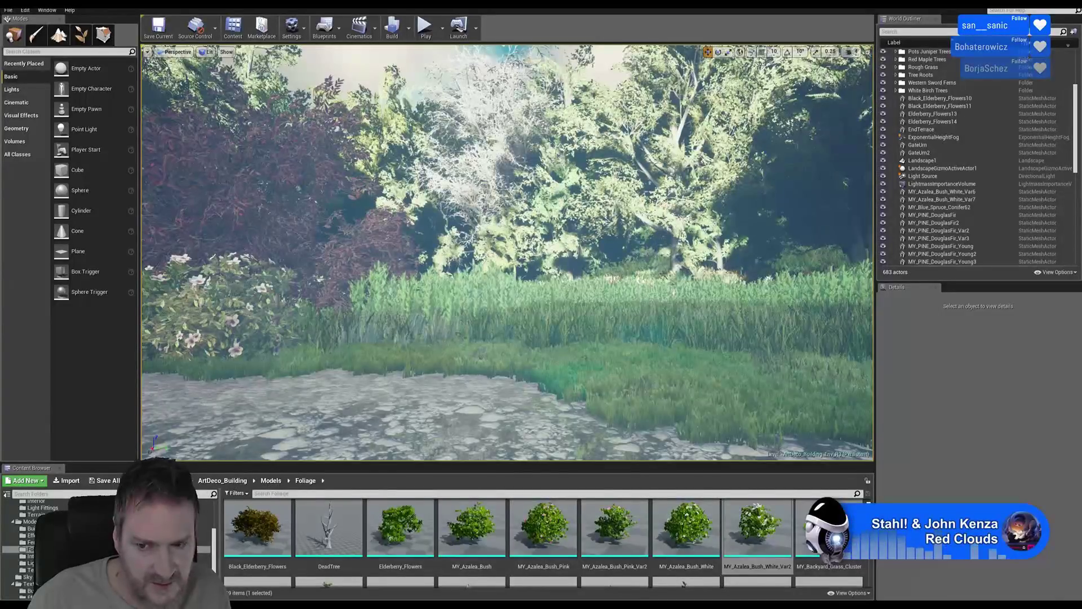
left_click(757, 532)
scroll(683, 583, "down", 1)
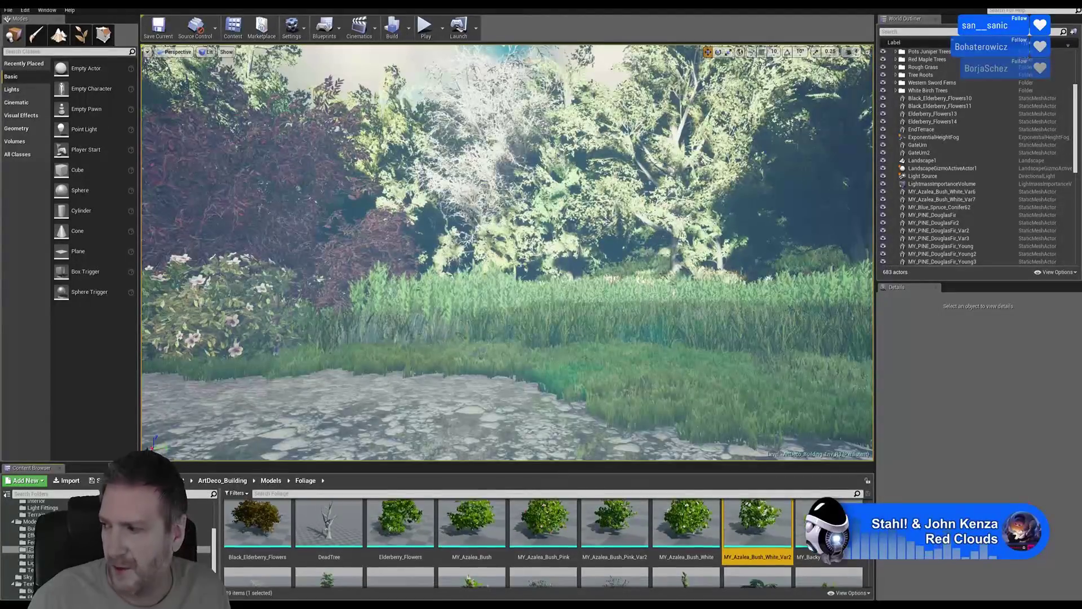
scroll(614, 544, "down", 3)
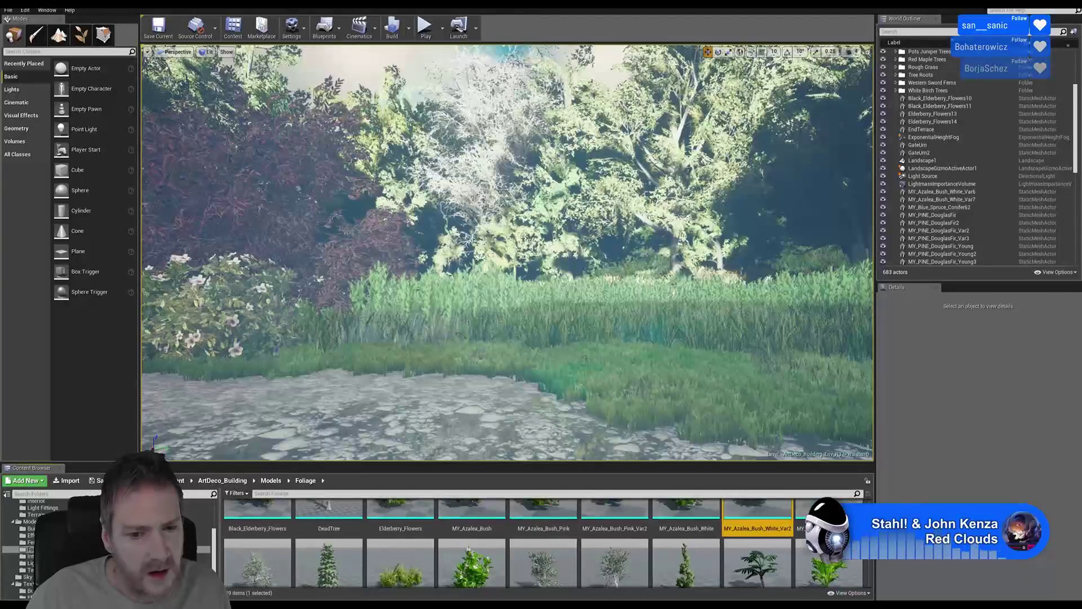
scroll(614, 544, "down", 1)
scroll(544, 543, "down", 4)
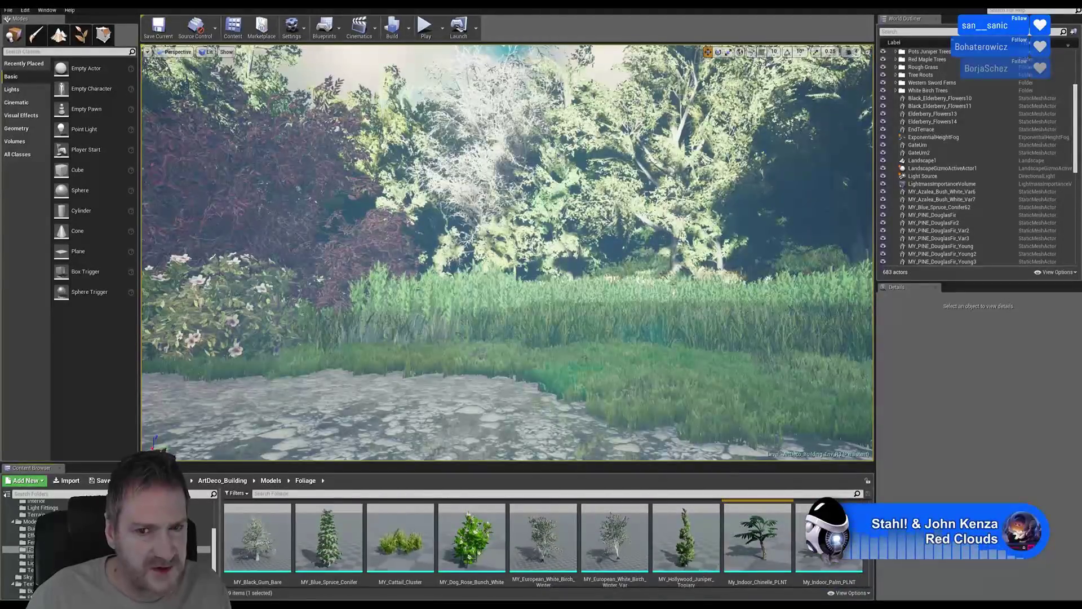
right_click_drag(602, 366, 575, 369)
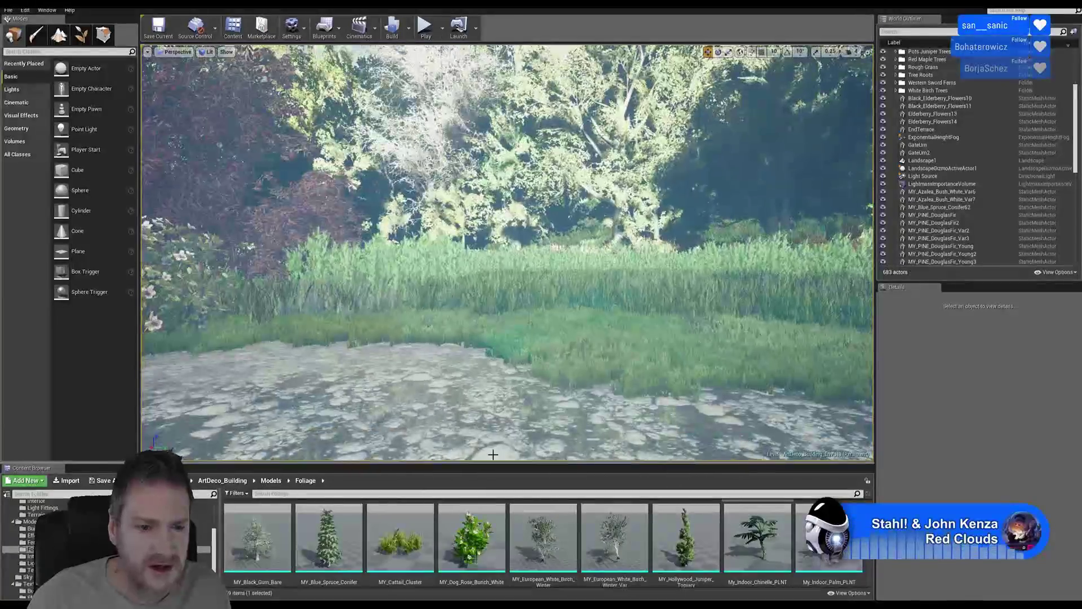
left_click_drag(338, 545, 608, 339)
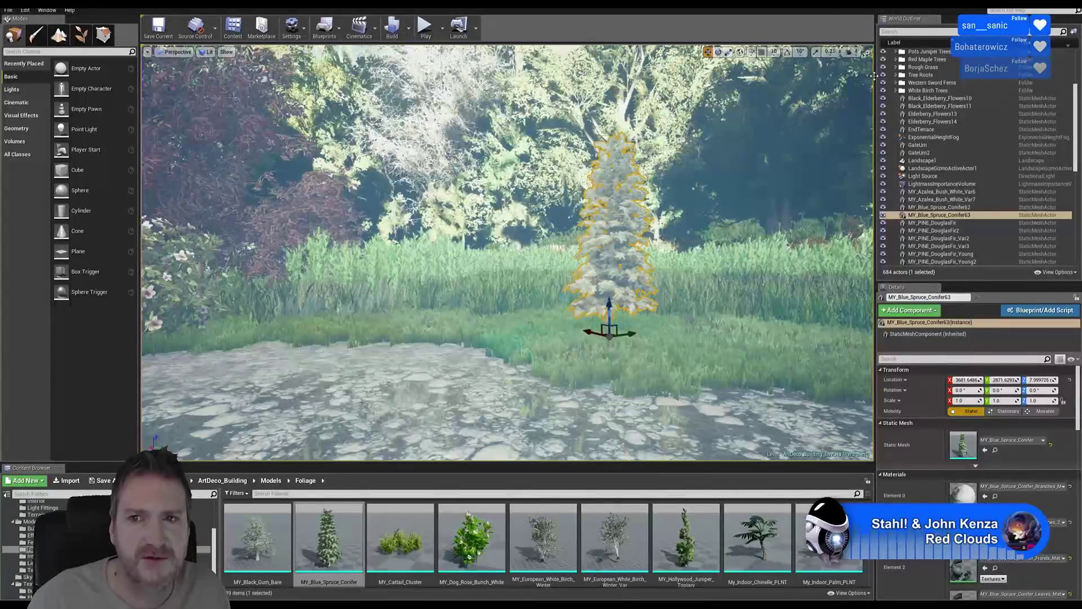
left_click(728, 52)
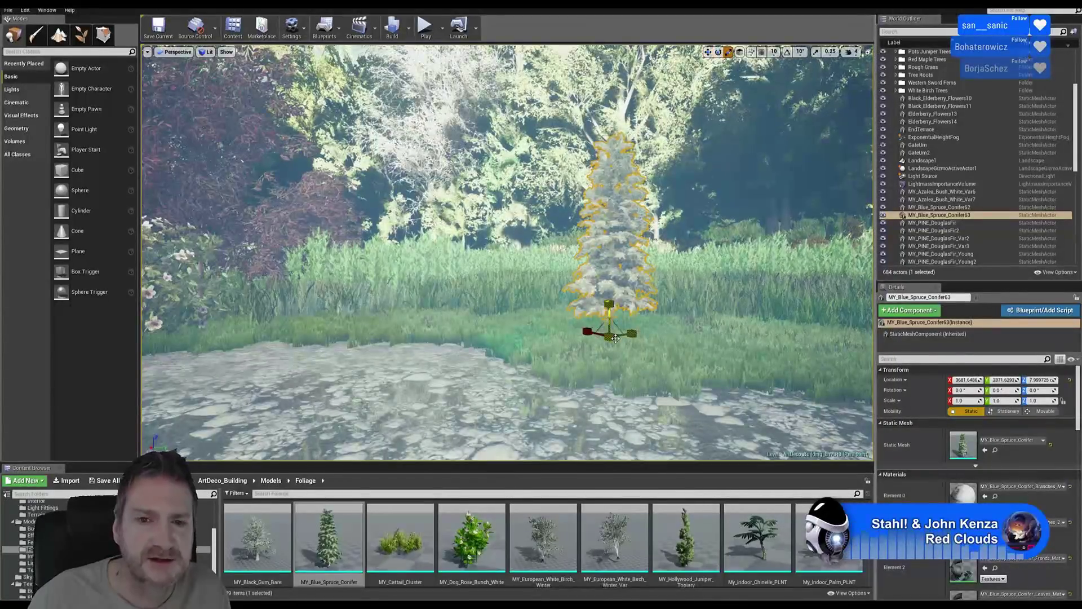
left_click_drag(616, 338, 732, 154)
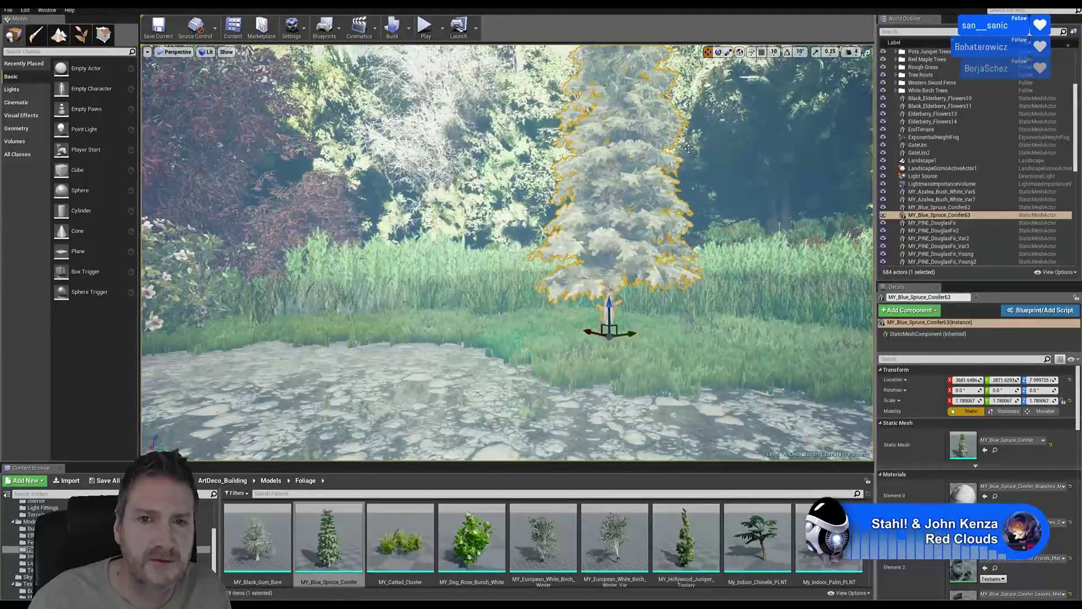
Duplicate the new blue spruce, move the copy toward the elderberry bushes and scale it uniformly to about 1.54
key("w")
right_click(619, 218)
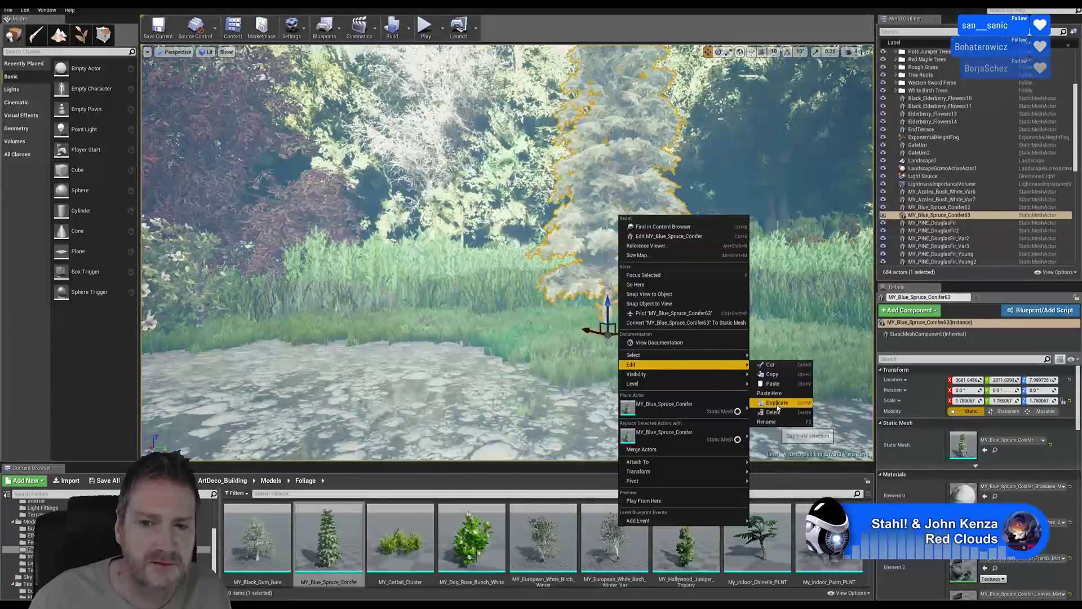
left_click(772, 395)
left_click_drag(589, 333, 502, 345)
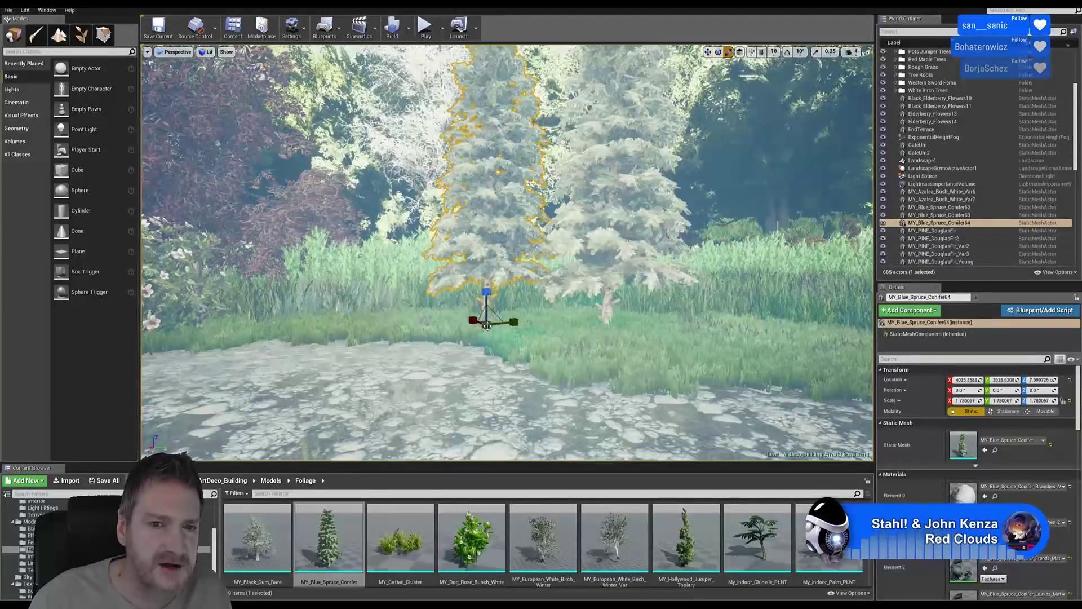
left_click_drag(683, 145, 692, 136)
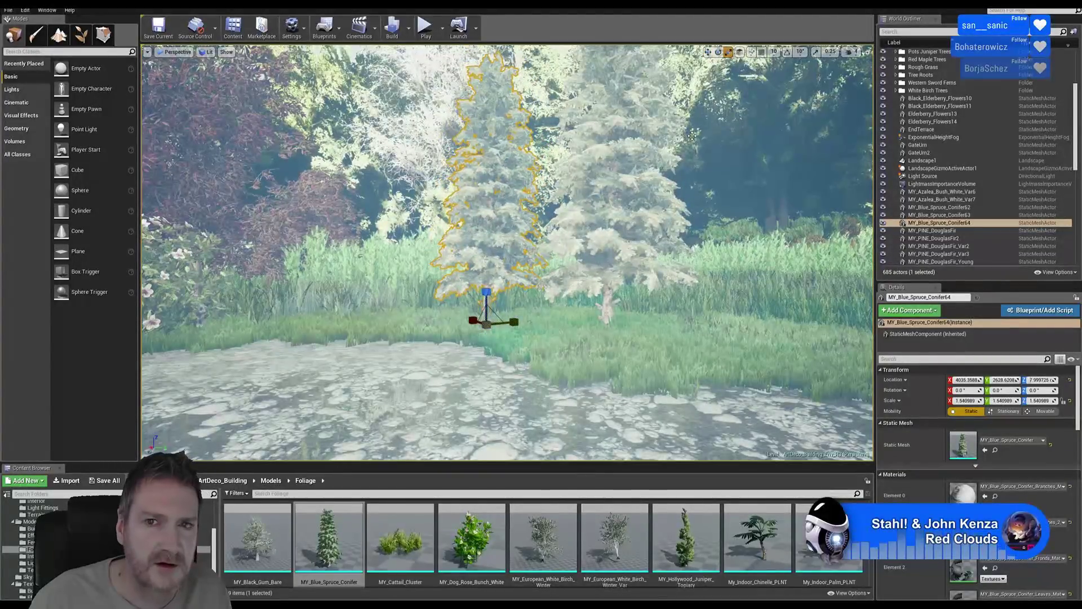
Move the smaller blue spruce close beside the larger one on the grass and adjust its height to the ground
left_click(708, 52)
key("w")
key("d")
right_click_drag(632, 286, 640, 367)
key("s")
key("w")
key("e")
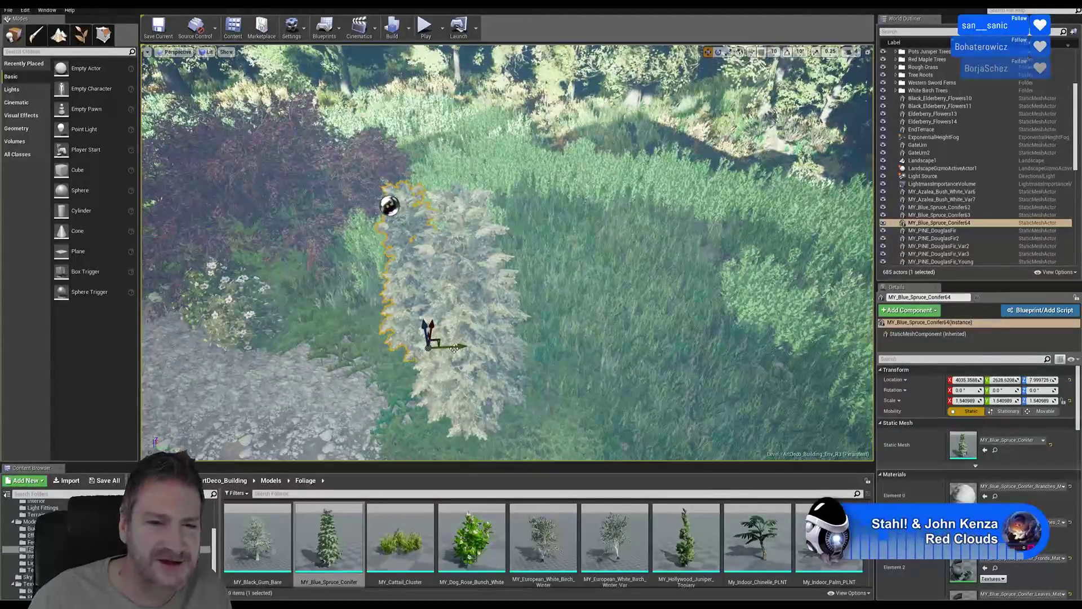
left_click_drag(455, 348, 439, 350)
right_click_drag(463, 375, 496, 356)
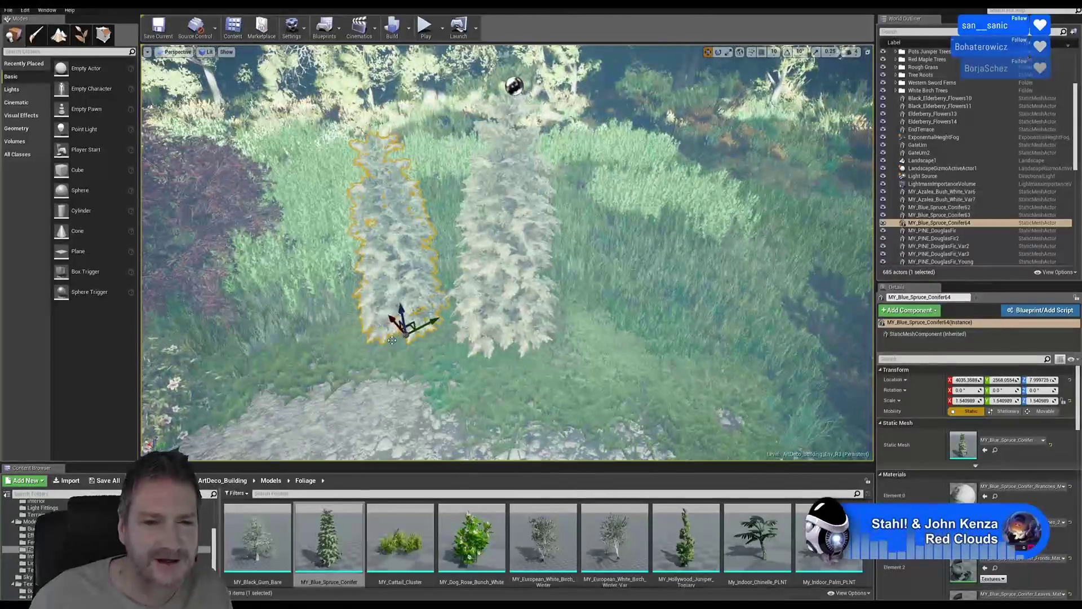
mouse_move(427, 326)
left_mouse_down()
mouse_move(440, 318)
mouse_move(425, 332)
mouse_move(431, 313)
left_mouse_up()
right_click_drag(494, 377, 460, 337)
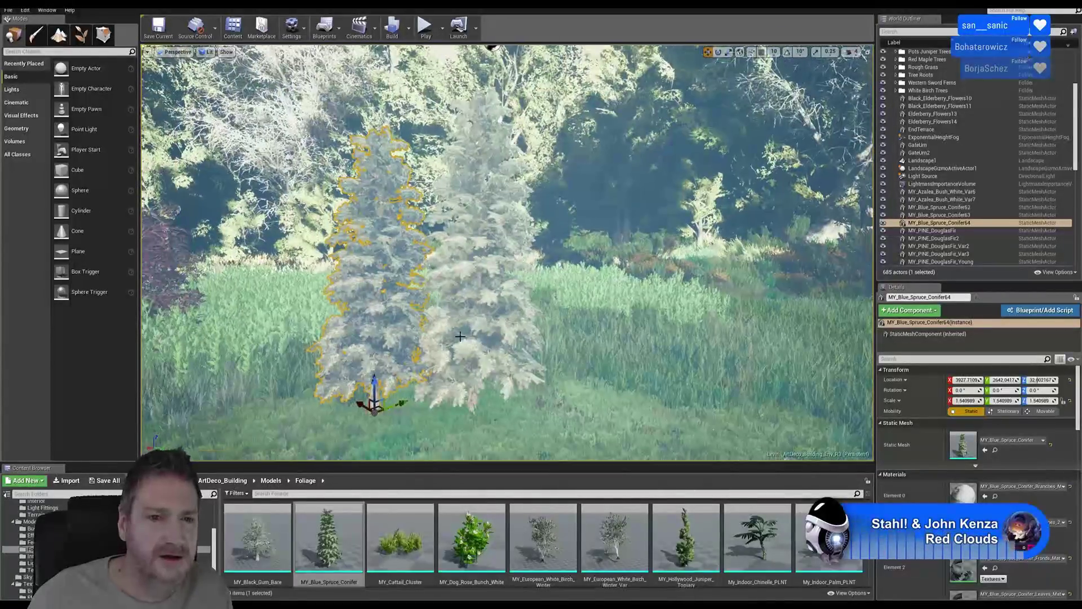
Duplicate the smaller blue spruce and move the copy in front of the other two, at the stone path's edge
right_click(400, 290)
mouse_move(486, 440)
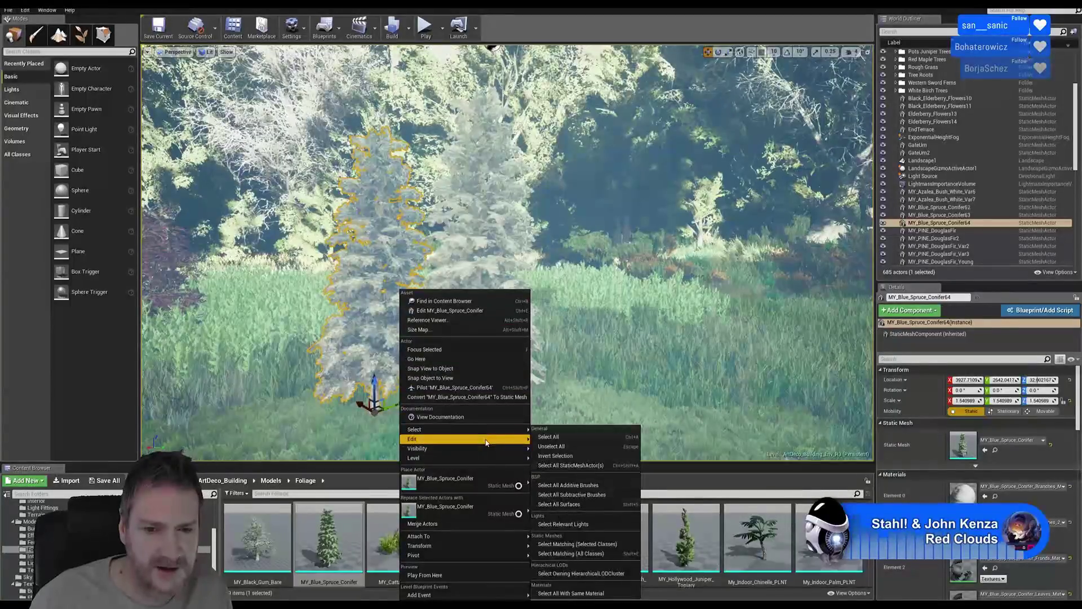
left_click(562, 476)
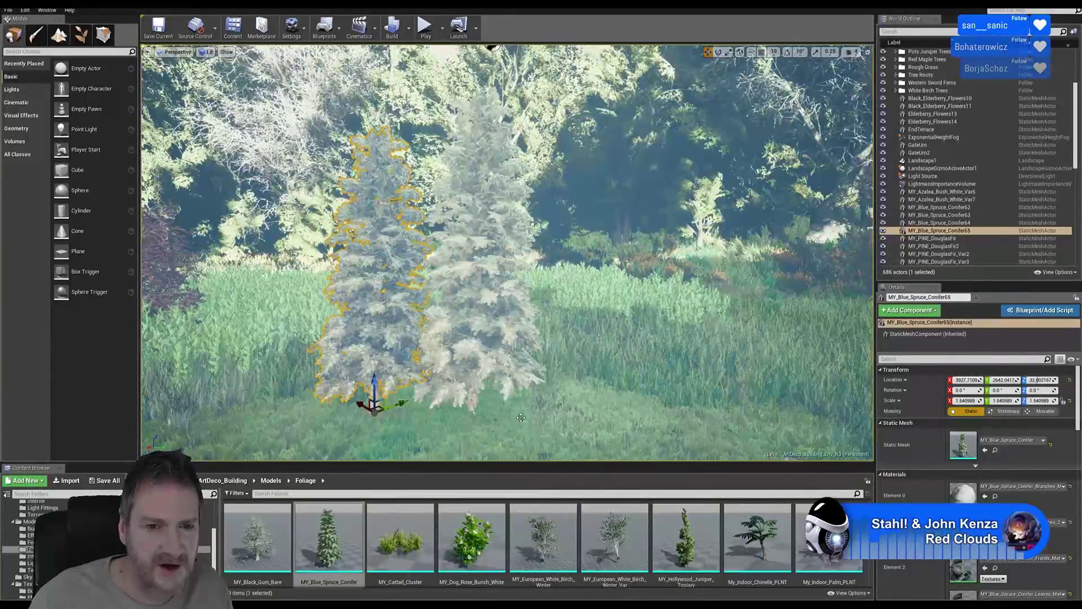
right_click_drag(521, 417, 494, 446)
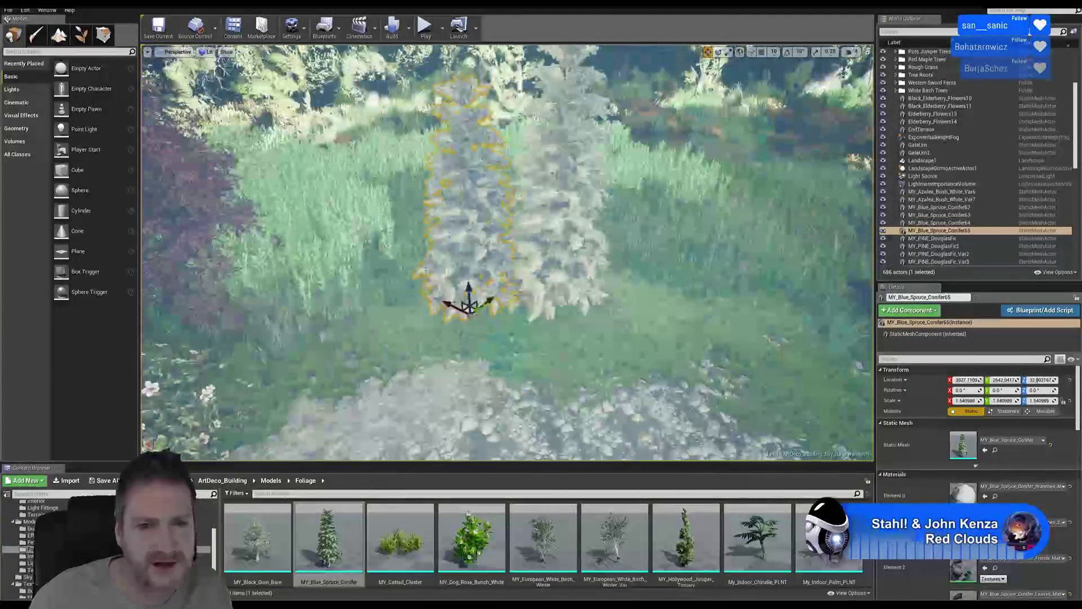
left_click_drag(452, 307, 526, 349)
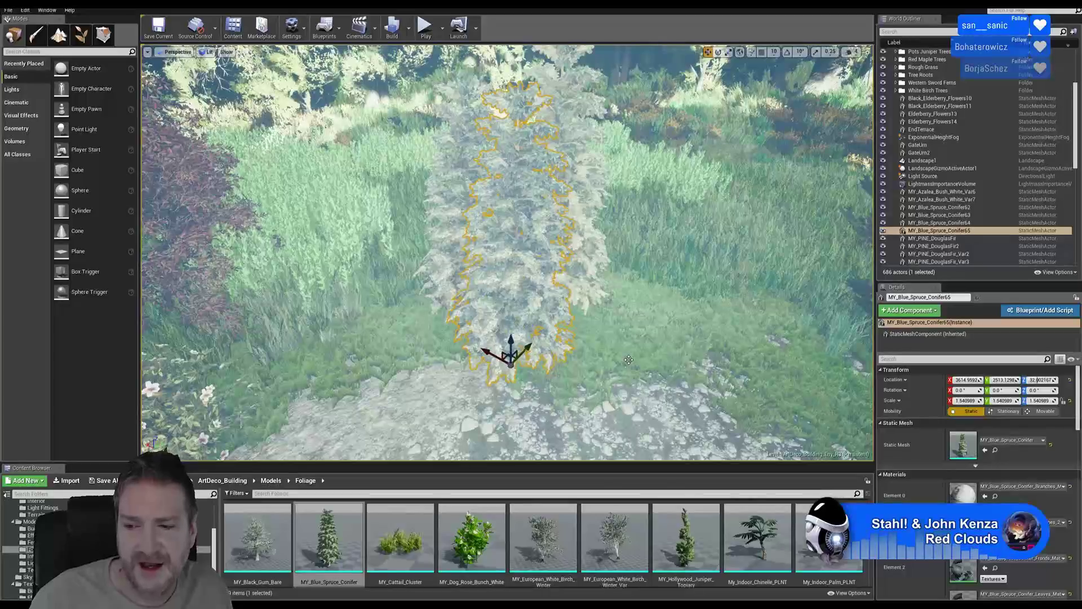
Scale the front blue spruce uniformly to about 1.11 and shift it slightly along Y to about 2543
right_click_drag(643, 338, 663, 302)
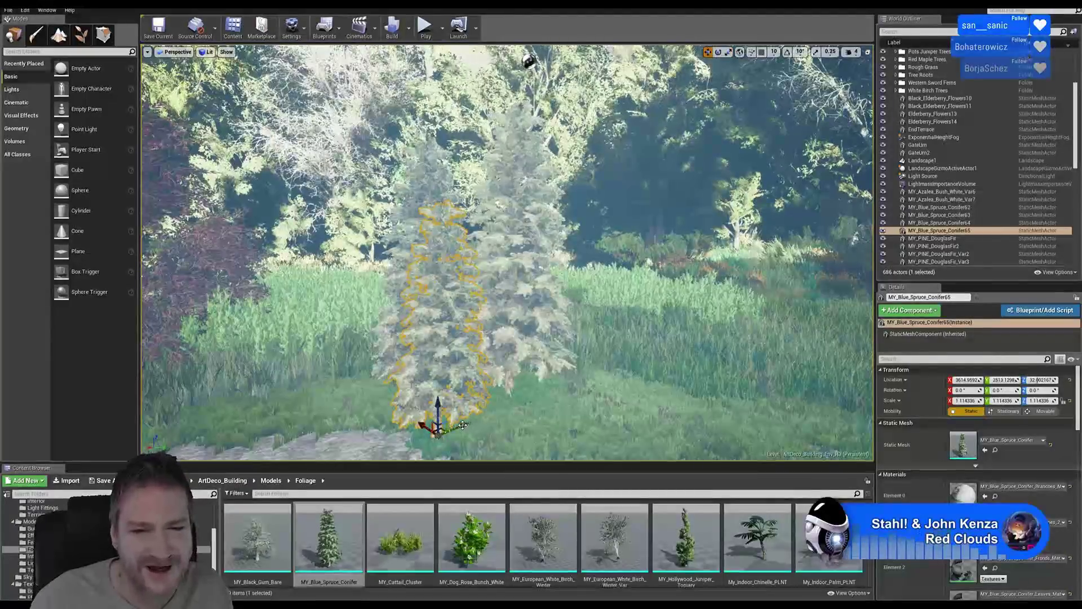
left_click_drag(463, 425, 473, 421)
right_click_drag(566, 372, 525, 358)
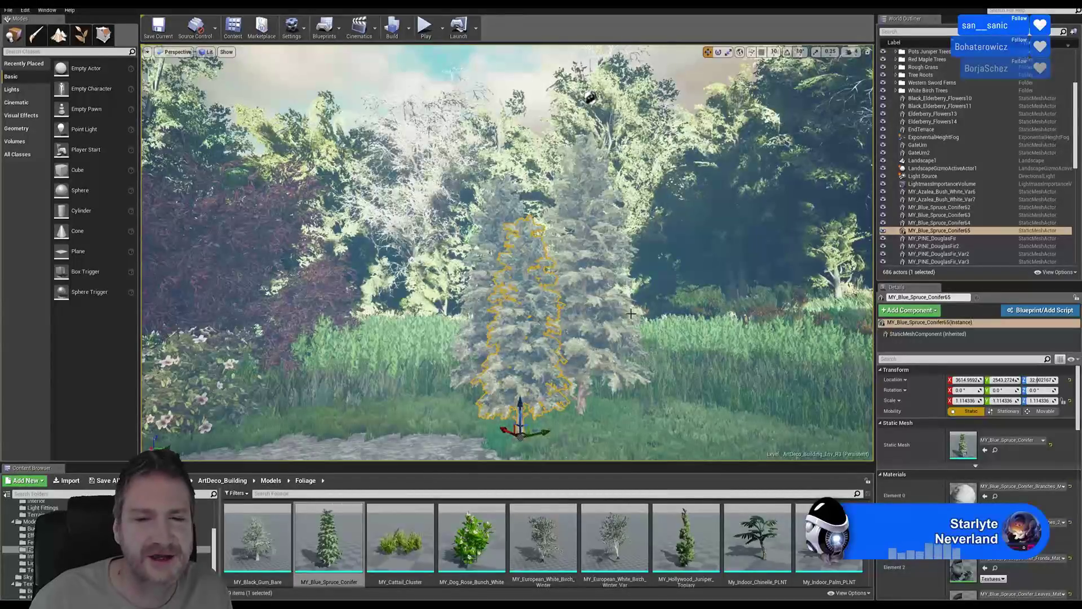
Examine the blue spruce group from several angles against the maple, the flowering bushes and the tall pines
right_click_drag(606, 275, 638, 312)
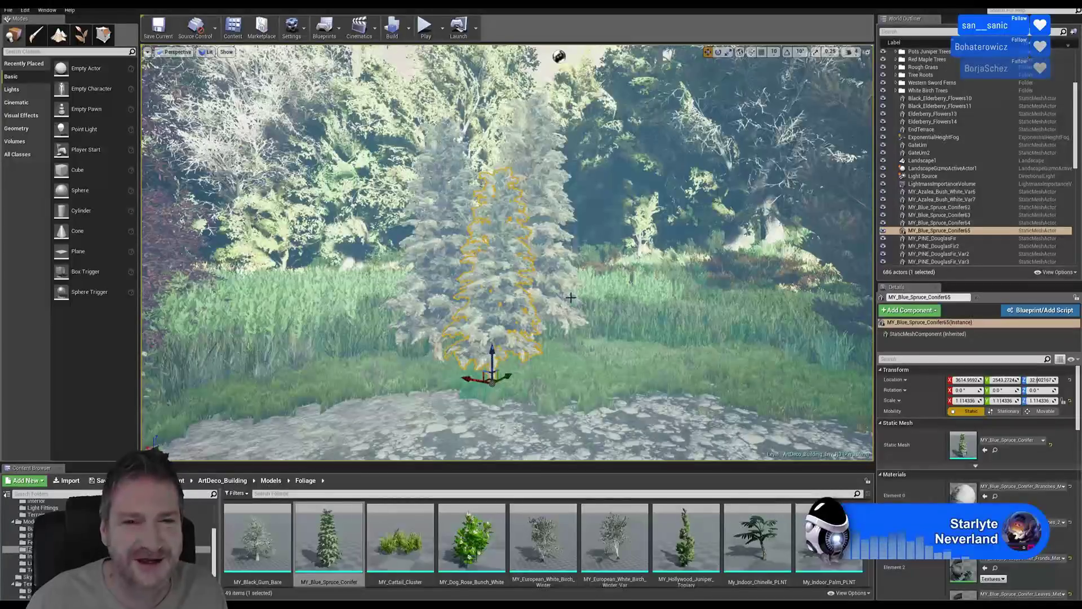
mouse_move(606, 258)
right_mouse_down()
mouse_move(558, 259)
mouse_move(592, 267)
mouse_move(589, 290)
mouse_move(595, 270)
mouse_move(612, 287)
mouse_move(617, 252)
right_mouse_up()
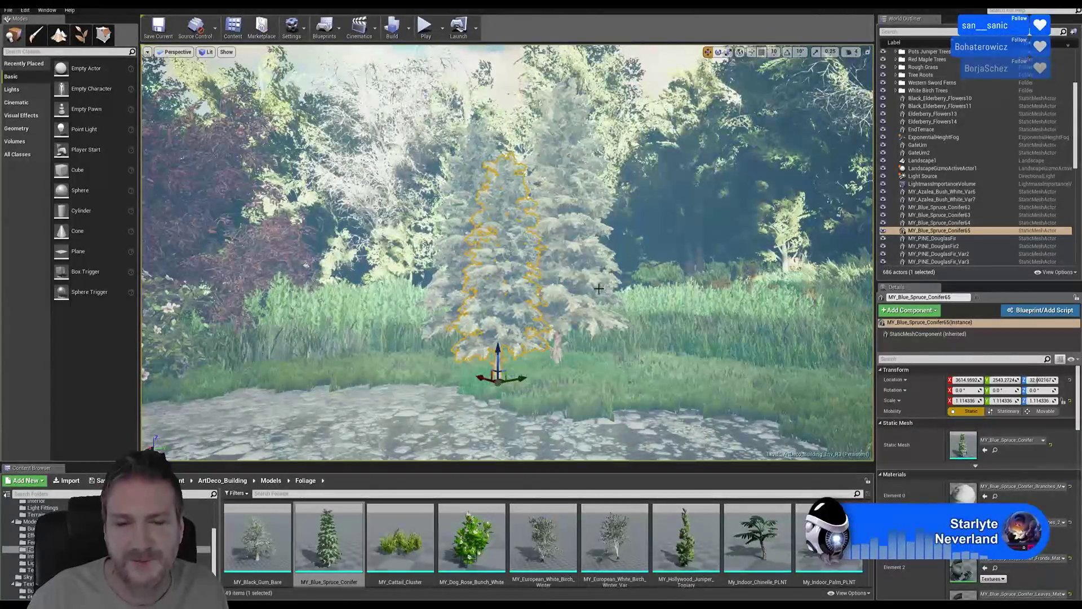
mouse_move(612, 253)
right_mouse_down()
mouse_move(653, 250)
mouse_move(615, 251)
right_mouse_up()
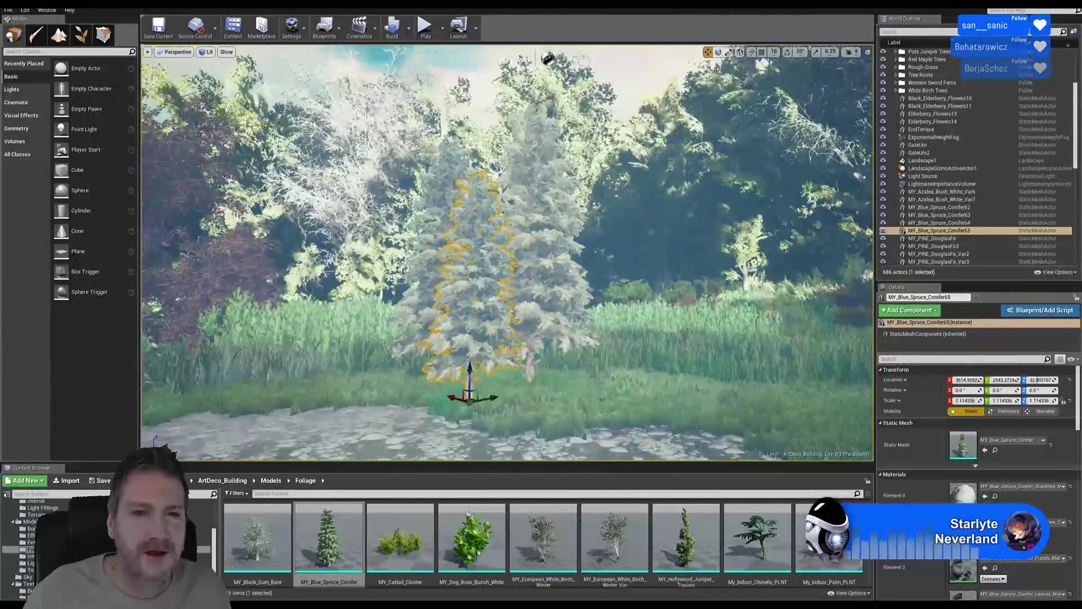
key("Escape")
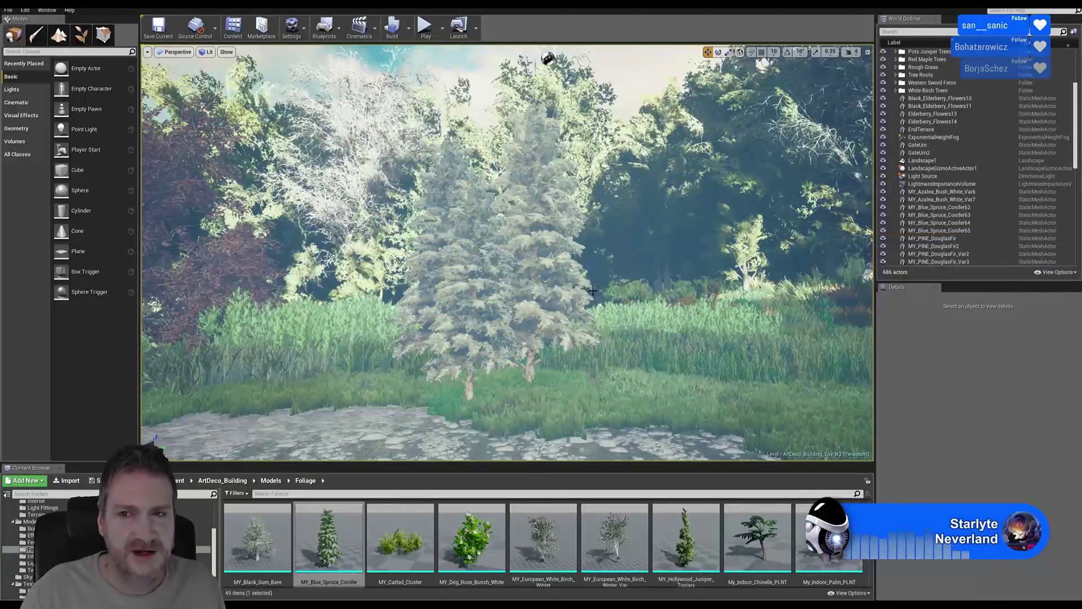
right_click_drag(564, 265, 476, 271)
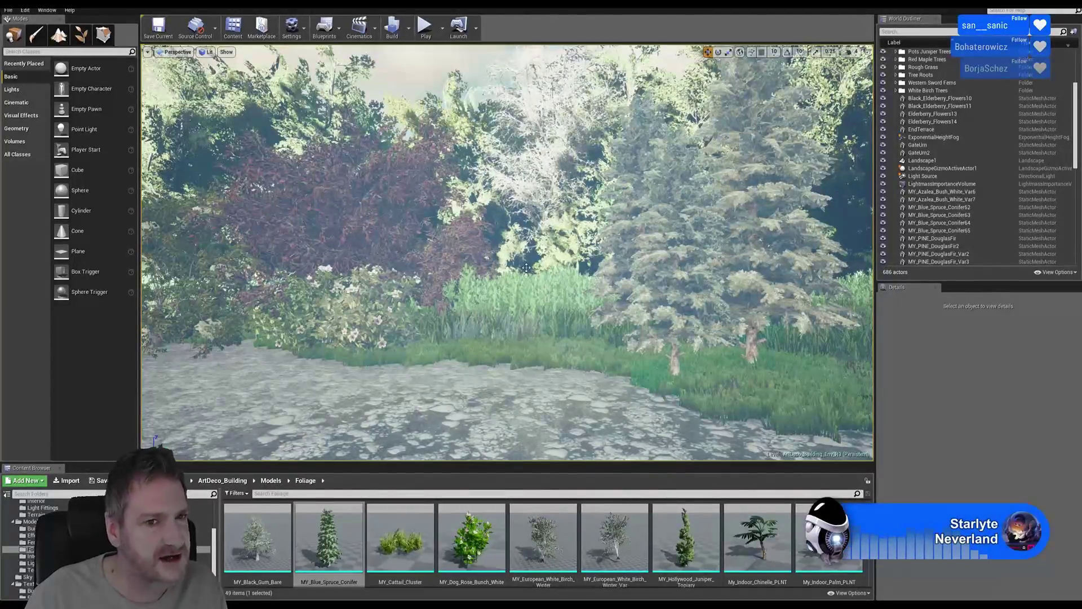
right_click_drag(508, 253, 488, 239)
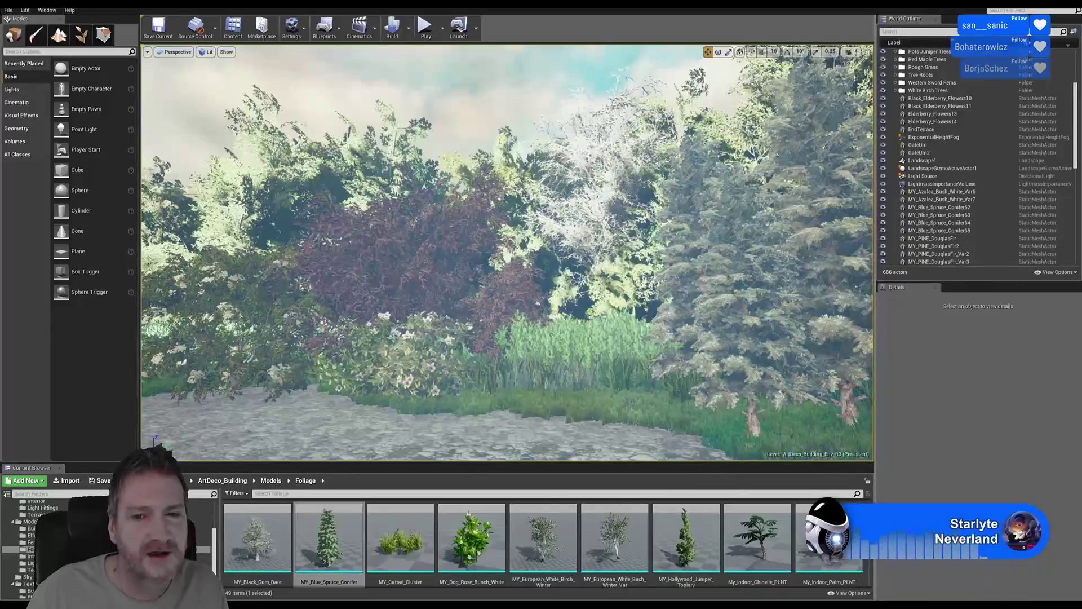
right_click_drag(552, 335, 671, 342)
right_click_drag(507, 254, 535, 205)
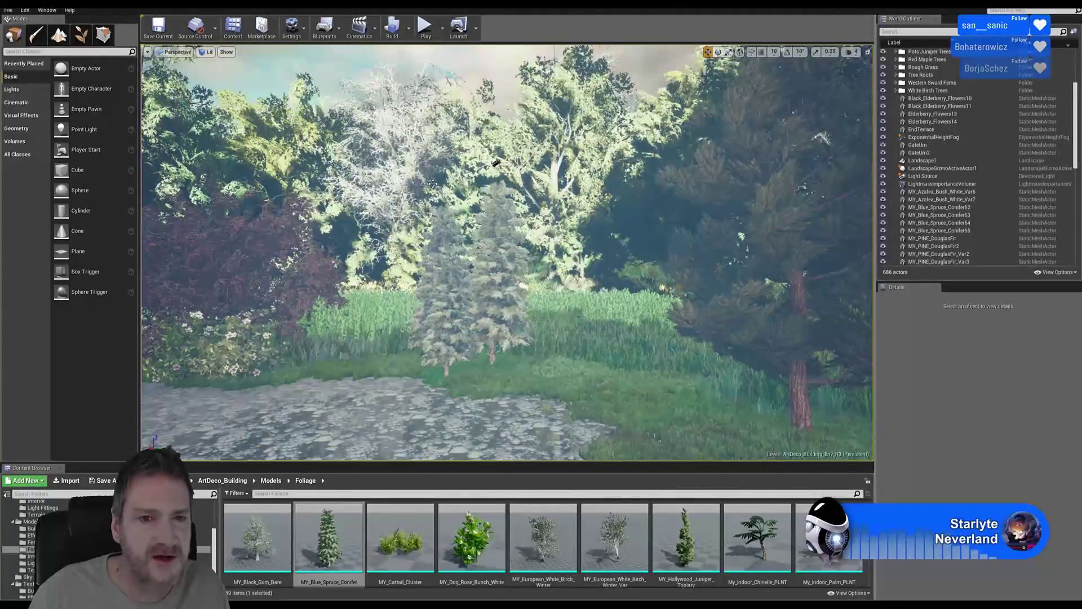
right_click_drag(513, 187, 496, 220)
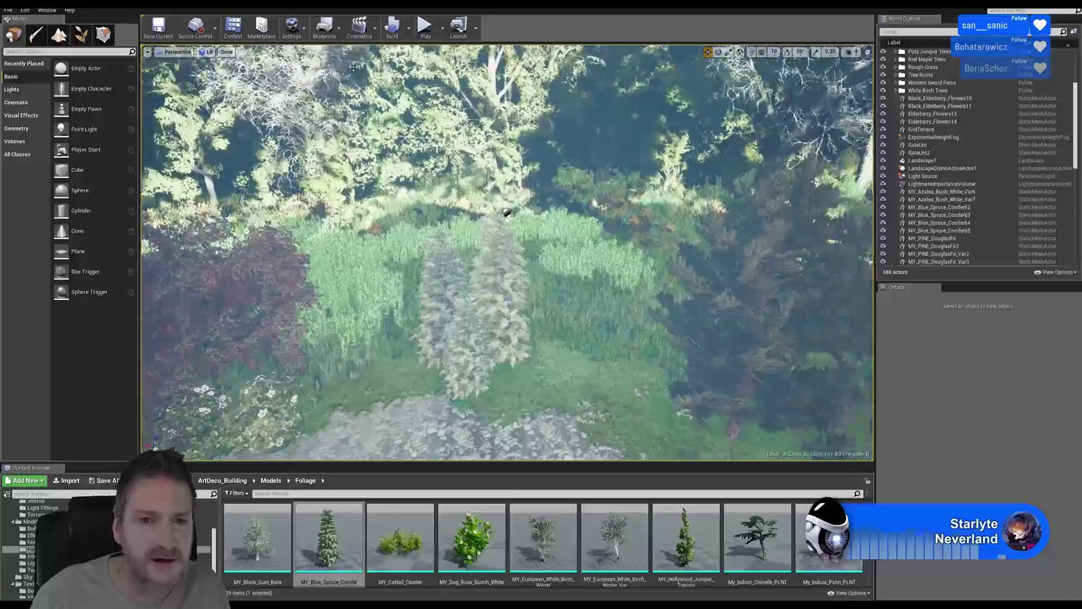
Duplicate the largest blue spruce, move the copy behind the group and scale it uniformly to about 2.75
left_click(494, 264)
right_click(494, 265)
mouse_move(530, 411)
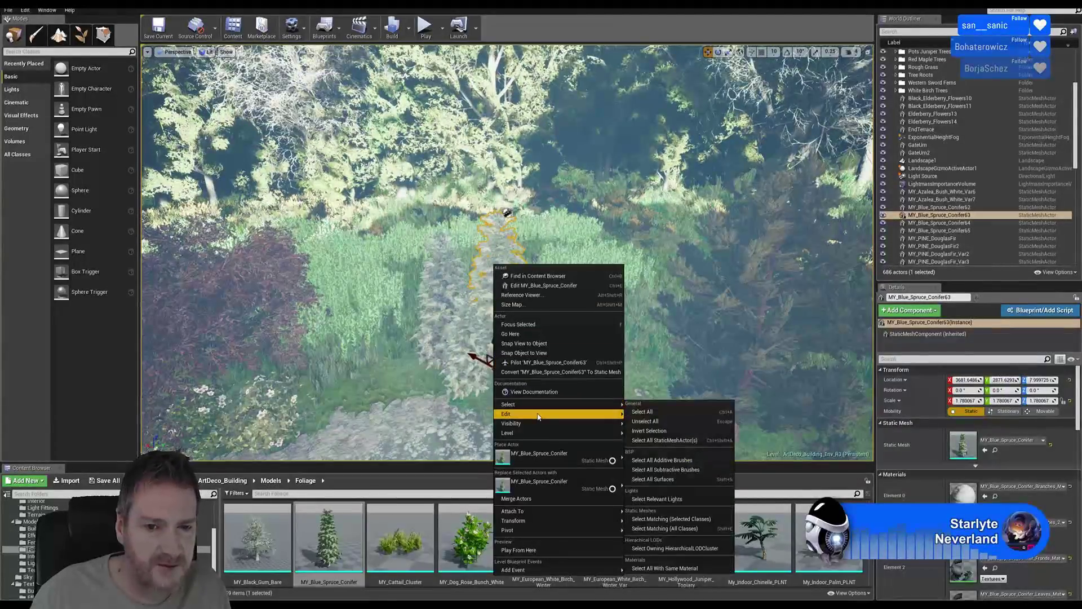
left_click(648, 449)
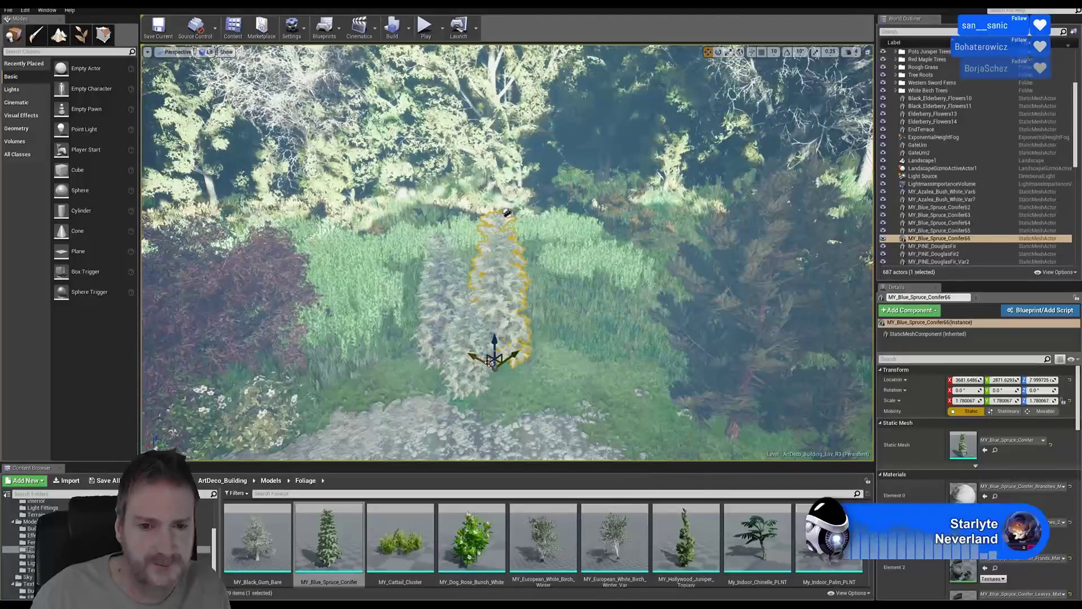
left_click_drag(492, 361, 447, 327)
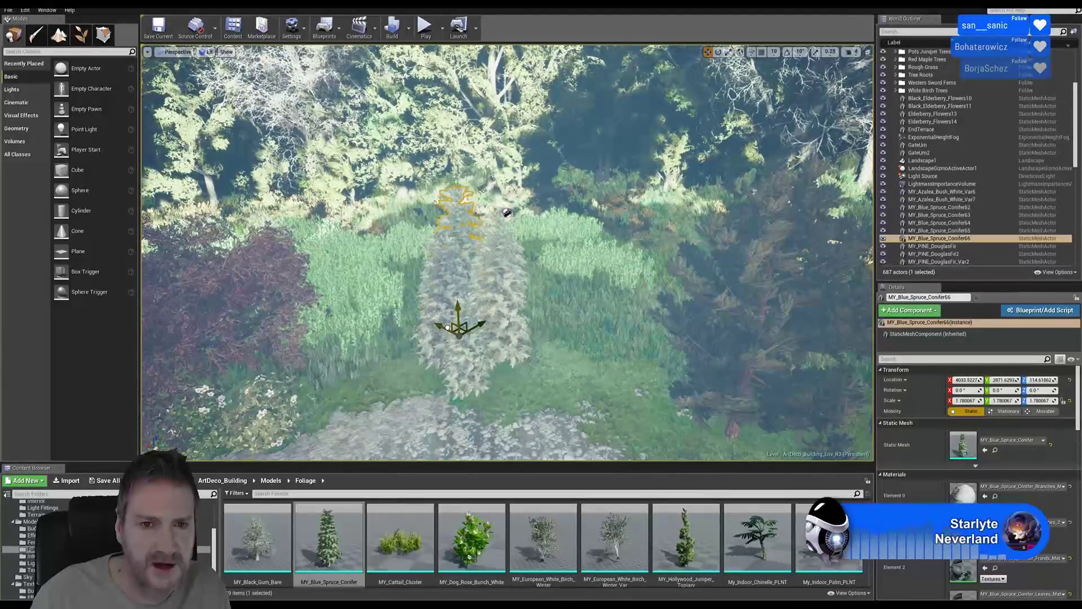
left_click(728, 53)
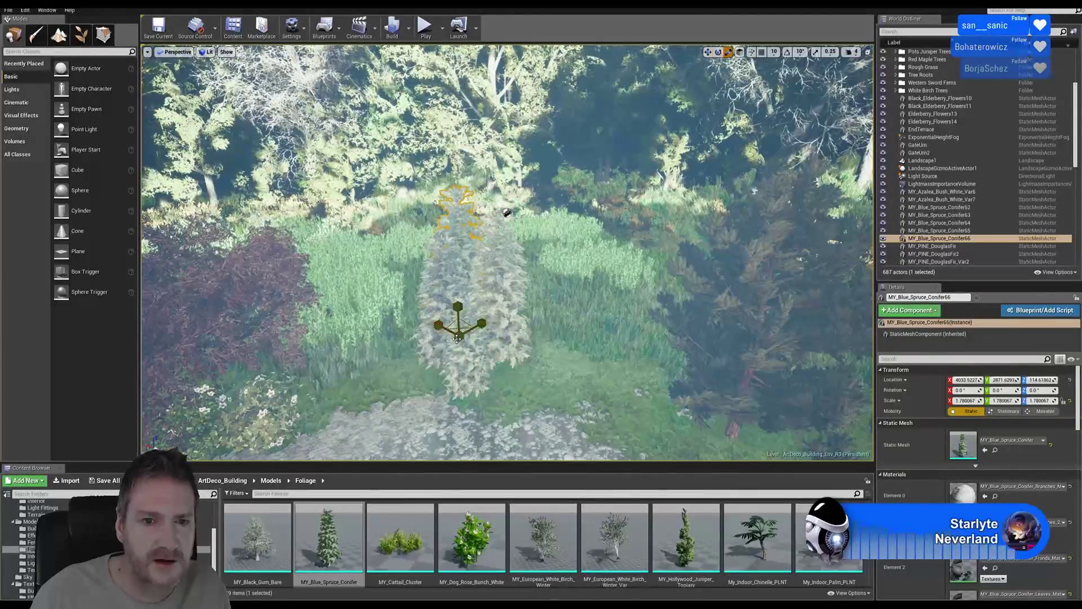
left_click_drag(480, 337, 496, 332)
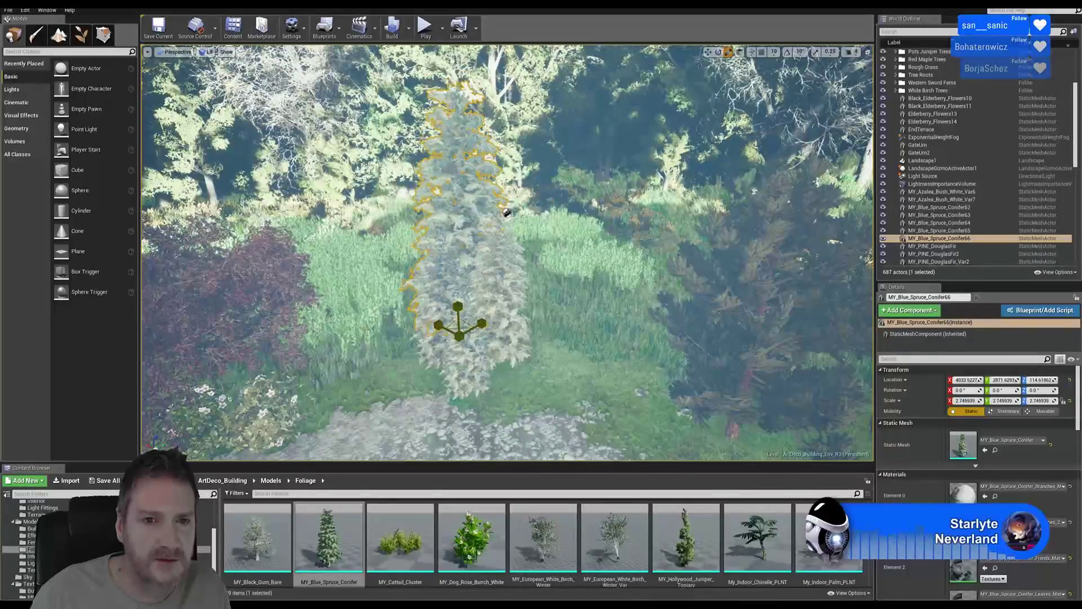
right_click_drag(644, 342, 642, 310)
right_click_drag(687, 182, 676, 189)
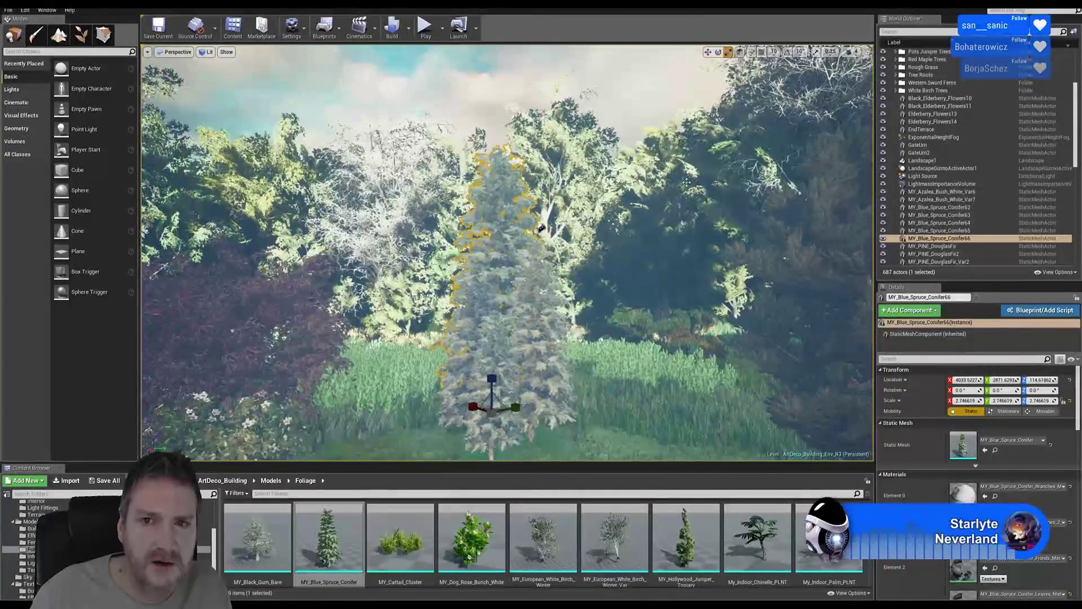
Spread the two blue spruces flanking the tall one outward along Y, to about 2439 and 2972
left_click(708, 52)
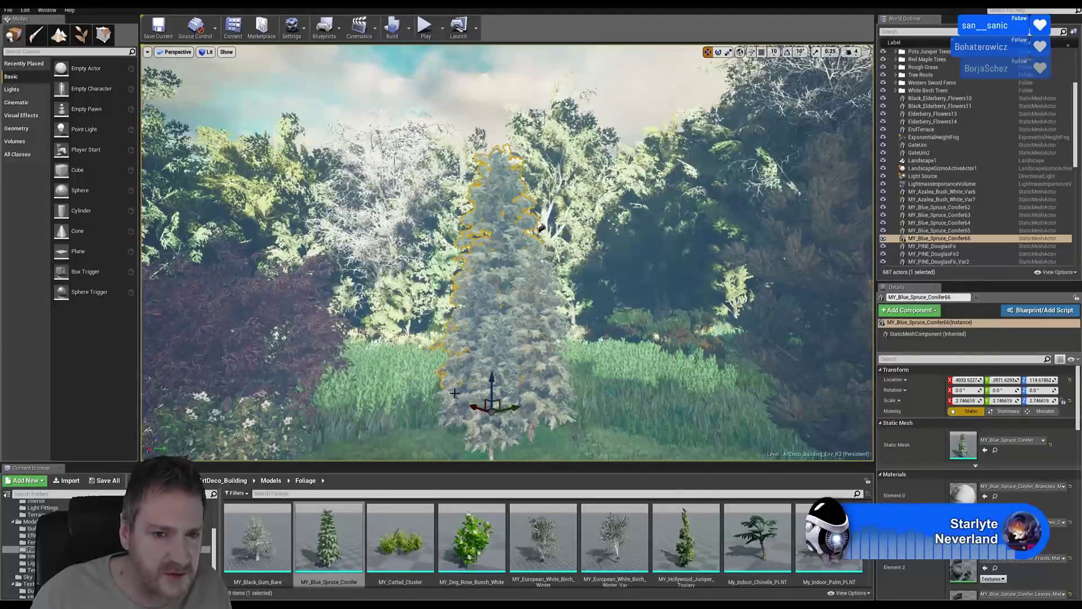
left_click(455, 393)
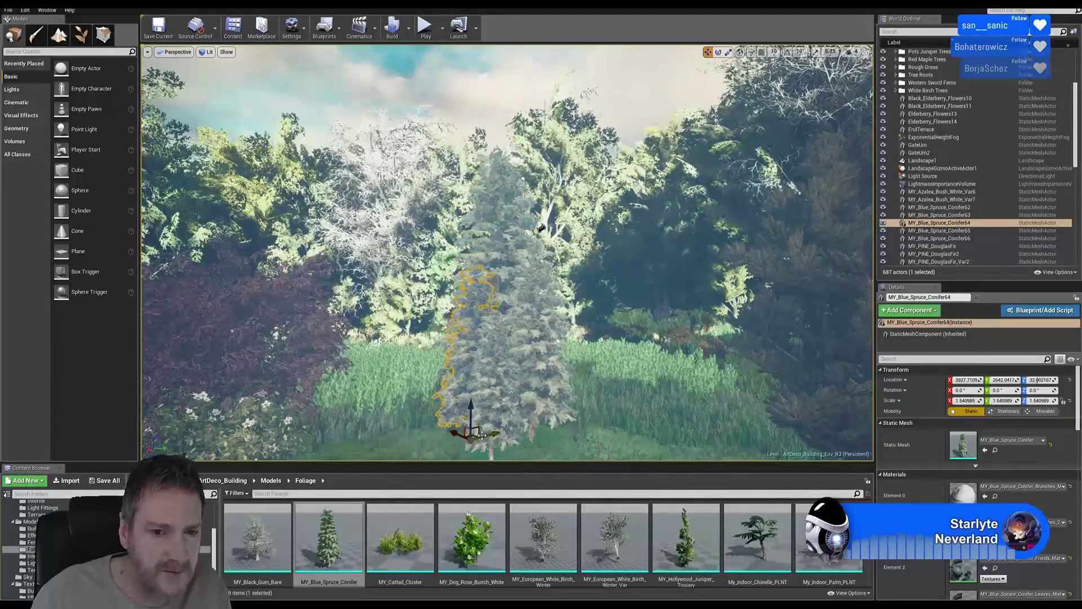
left_click_drag(483, 434, 448, 447)
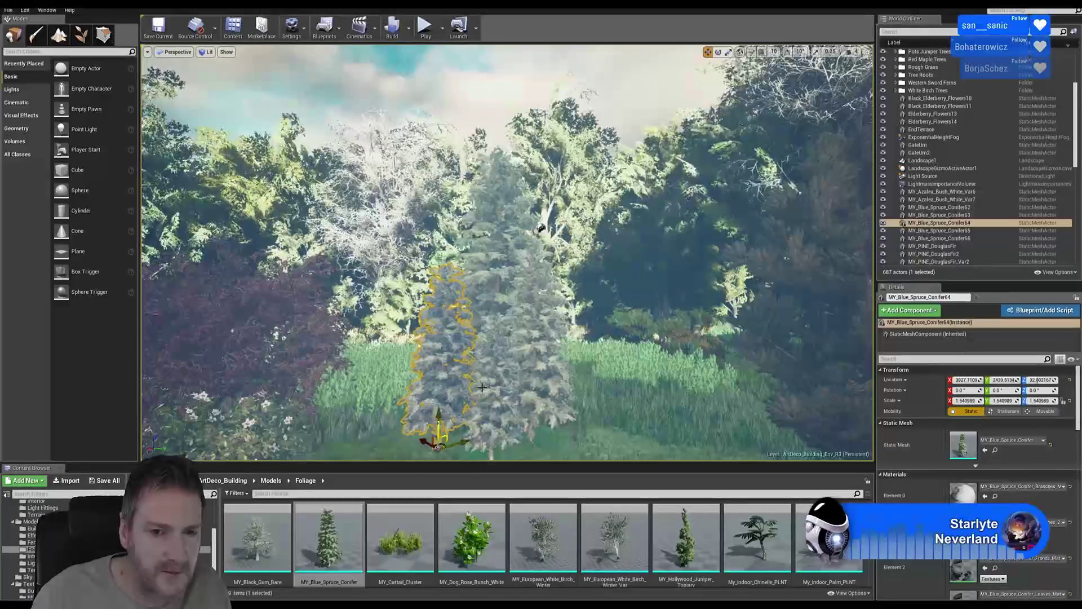
left_click(555, 347)
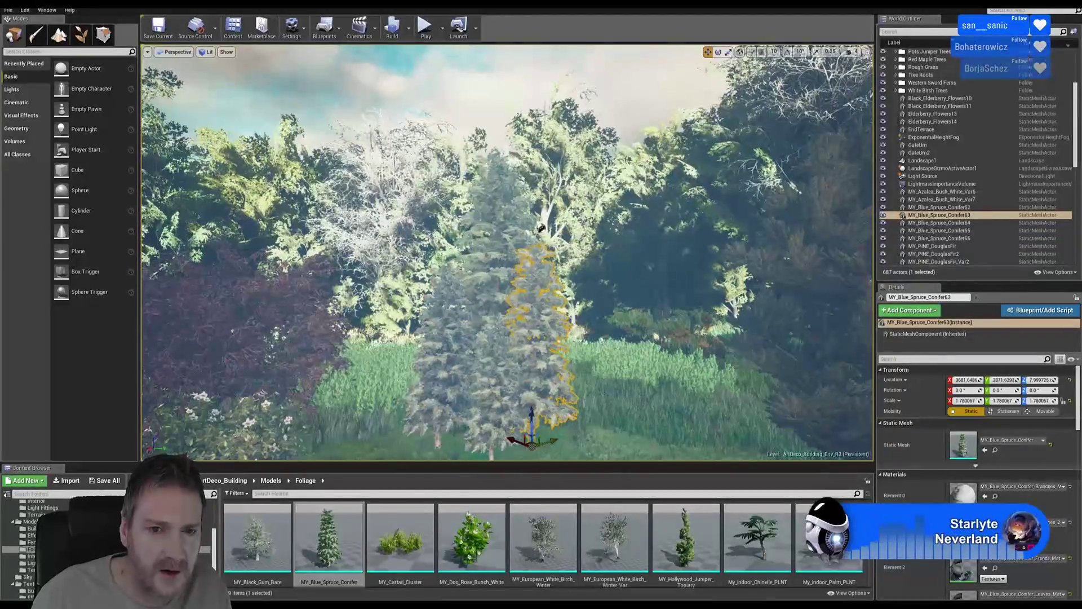
Tilt the flanking spruces slightly, the larger by about 6.85° around Y and the one nearer the elderberries by about -2.7° around X
left_click(718, 53)
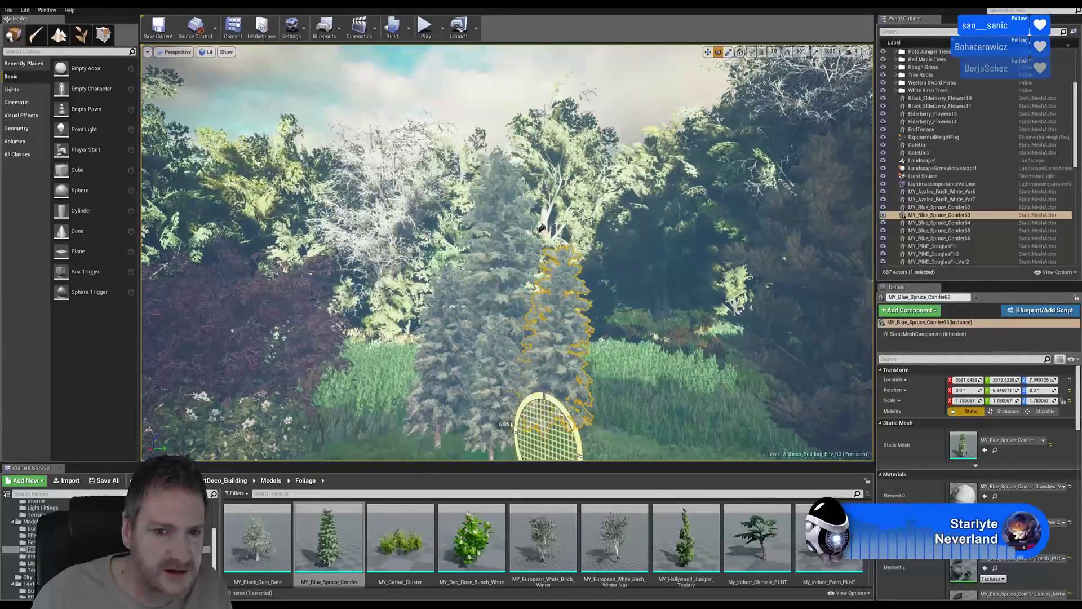
left_click(447, 349)
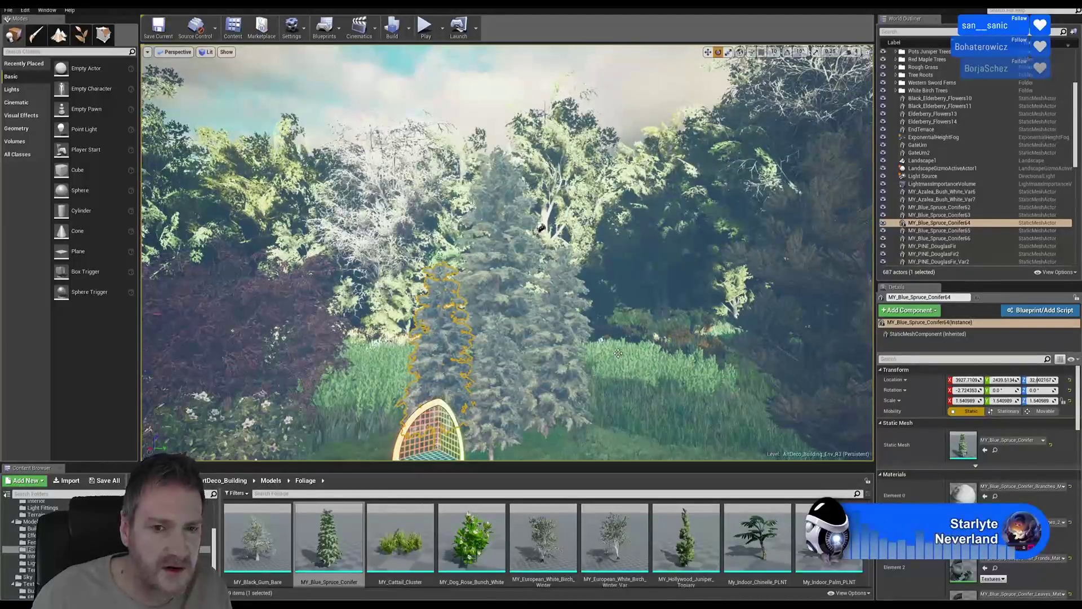
key("Escape")
Inspect the base of the spruce trunk up close where it meets the grass
right_click_drag(605, 356, 575, 386)
key("w")
key("s")
key("w")
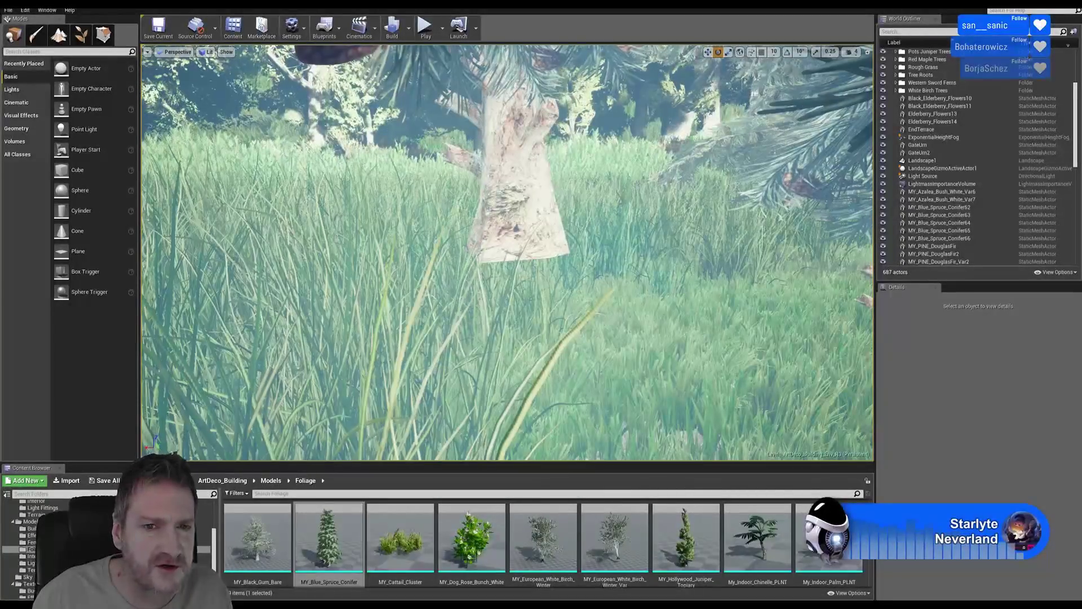